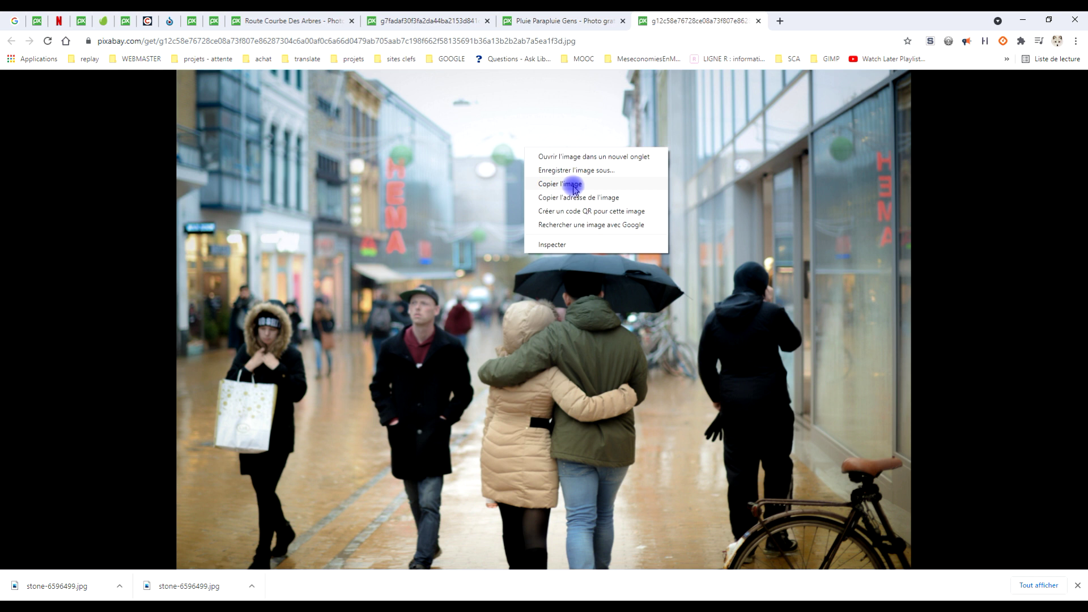
- Copy the street photo of the couple under the umbrella, switch to GIMP and paste it as a new image
click(574, 187)
key(alt+Tab)
click(35, 31)
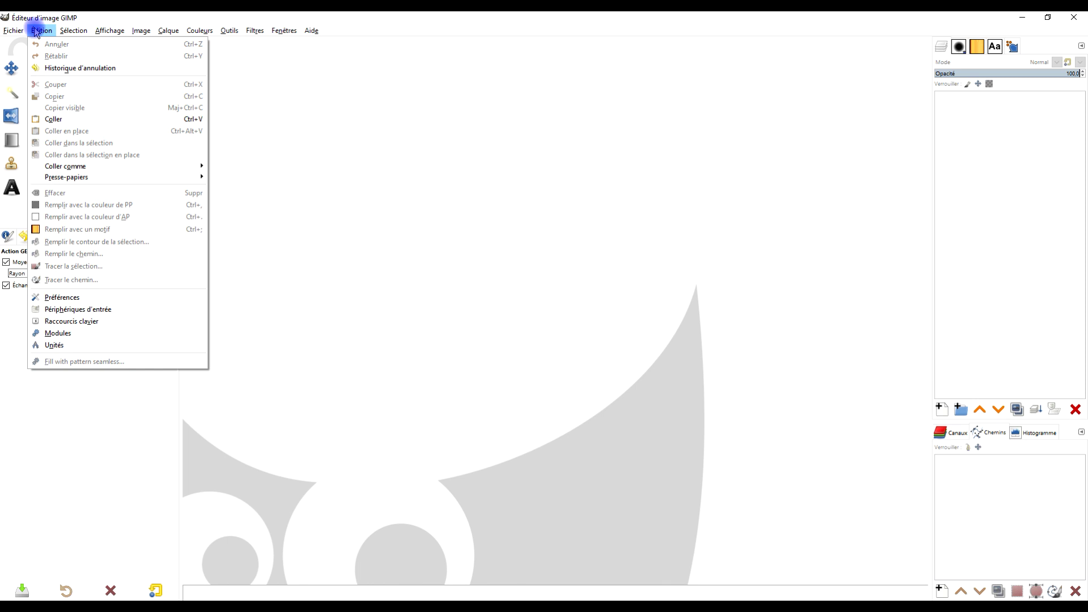
mouse_move(165, 166)
click(305, 188)
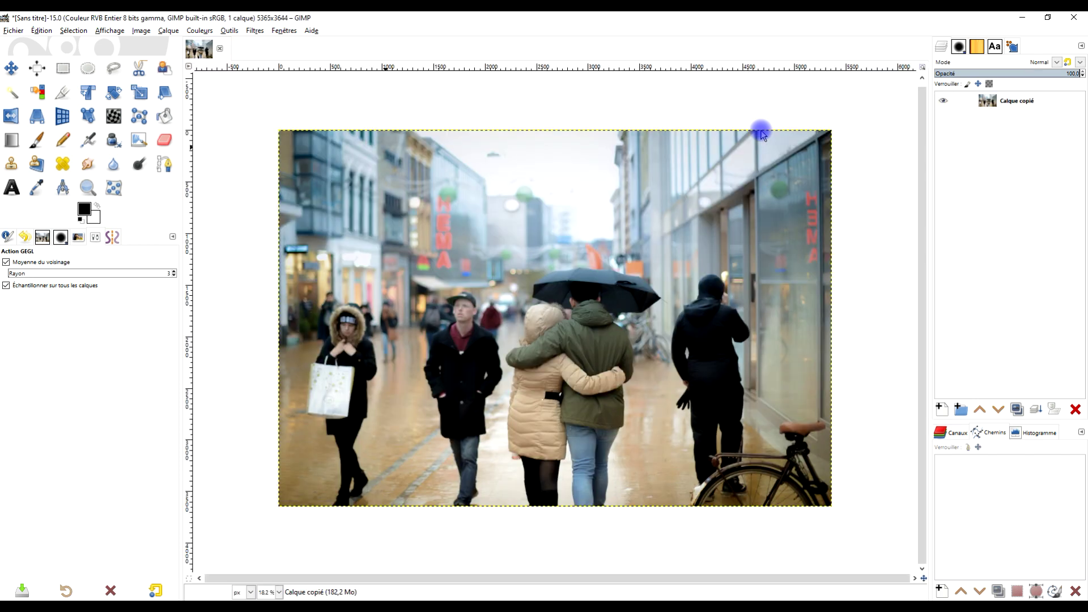
- Rename the pasted layer to COUPLE
click(1015, 104)
double_click(1015, 104)
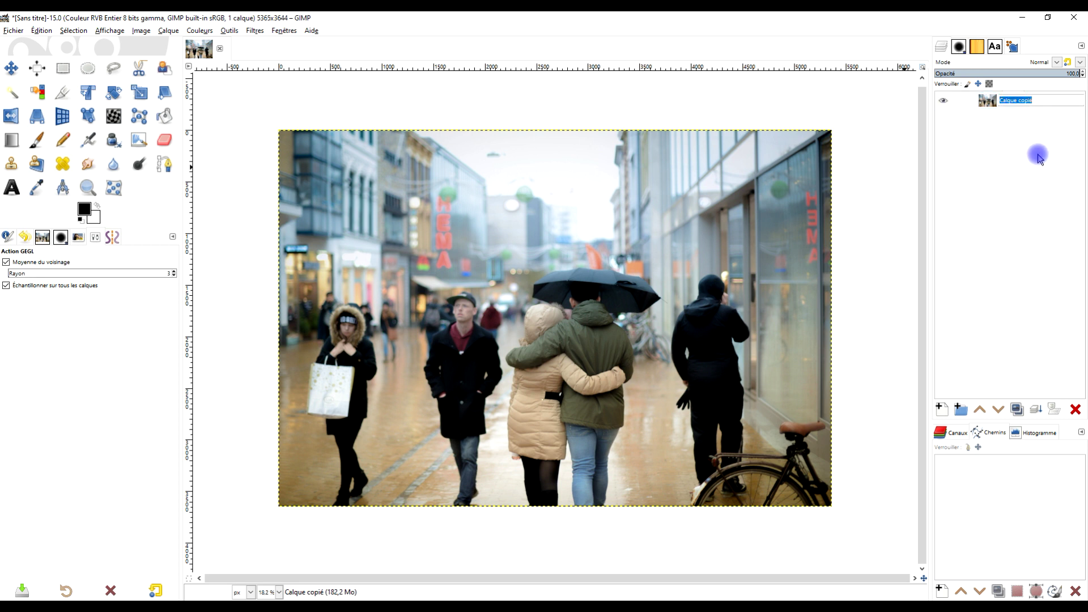
key(Caps_Lock)
text(coUPL)
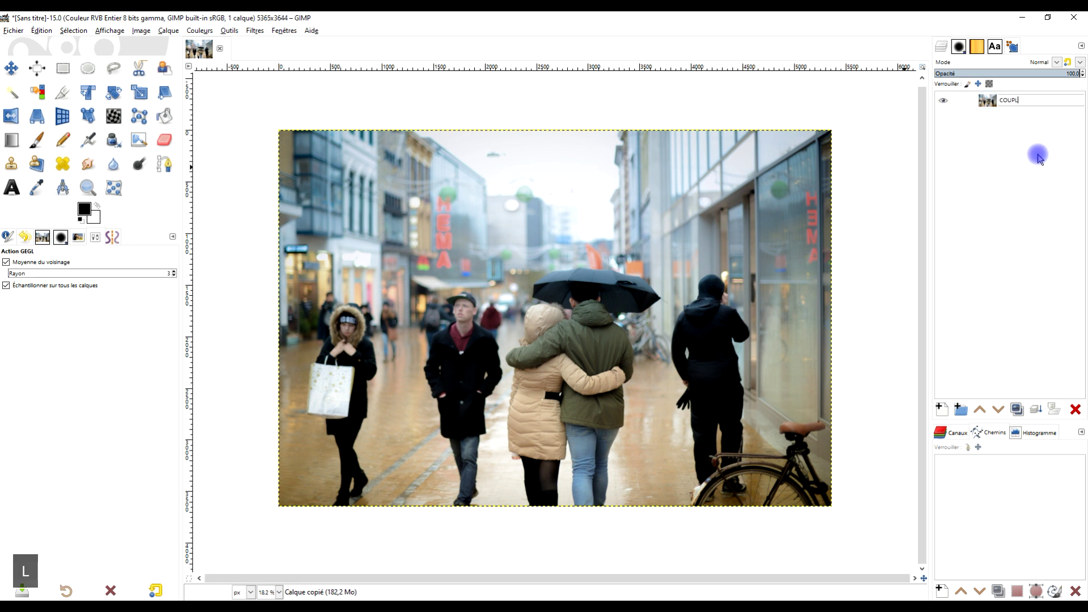
text(E)
key(Return)
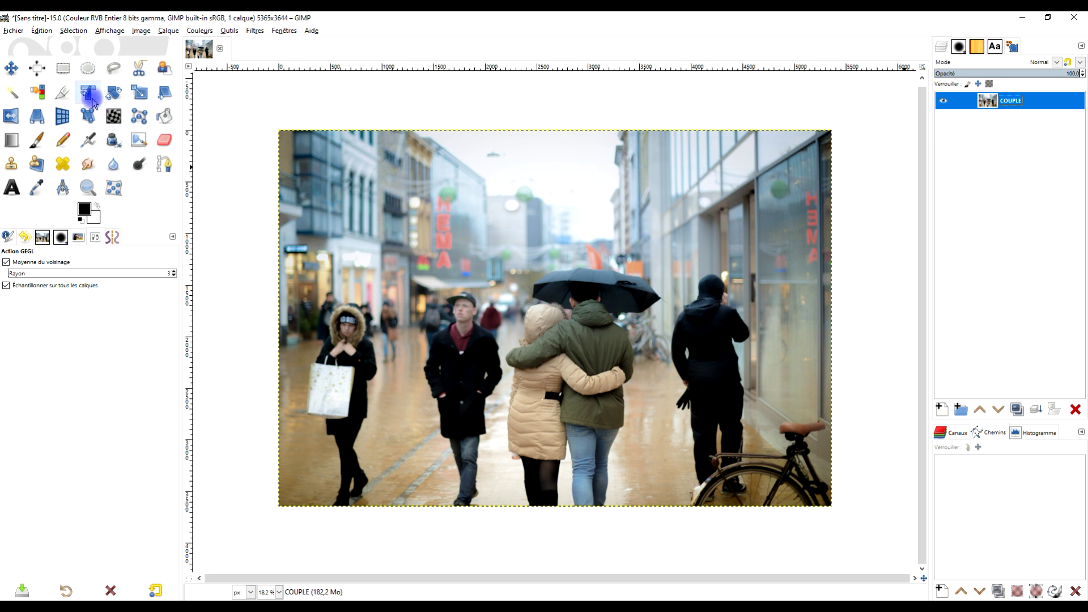
- Choose the Crop tool and display its tool options
click(64, 97)
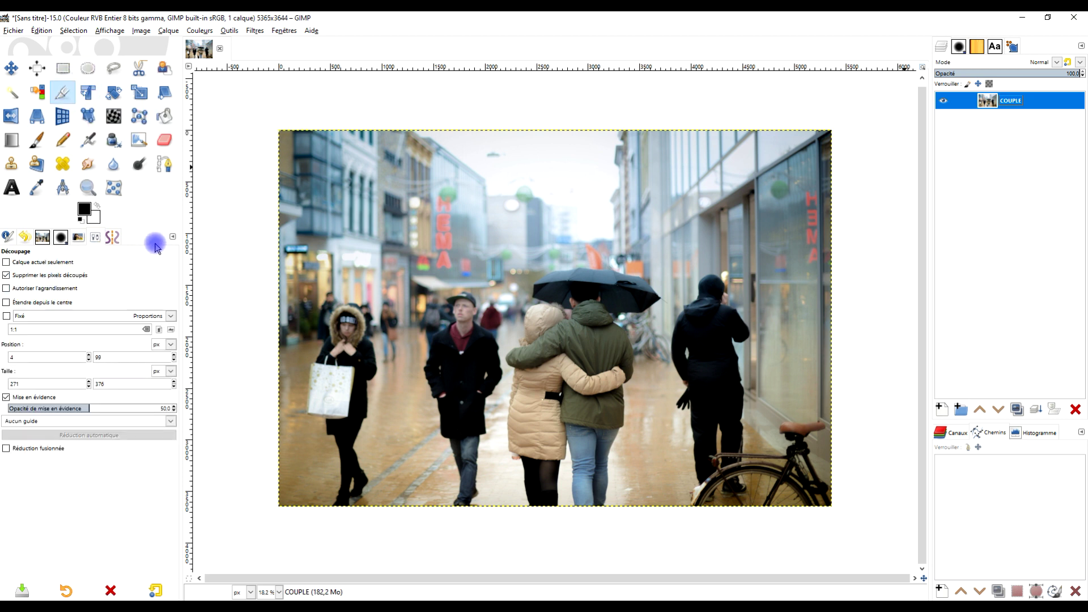
click(173, 237)
mouse_move(111, 253)
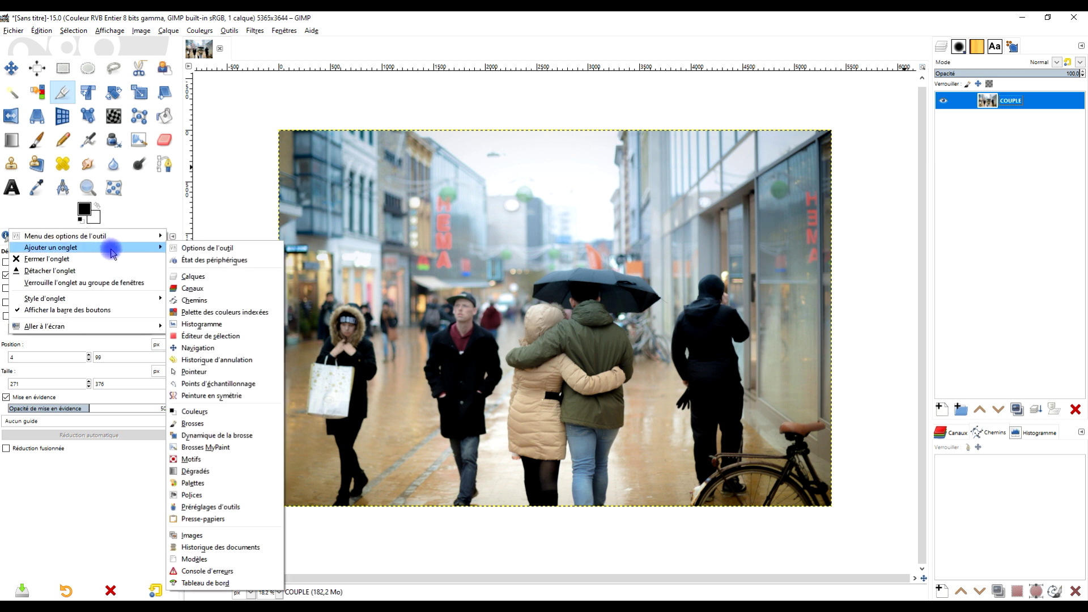
click(194, 250)
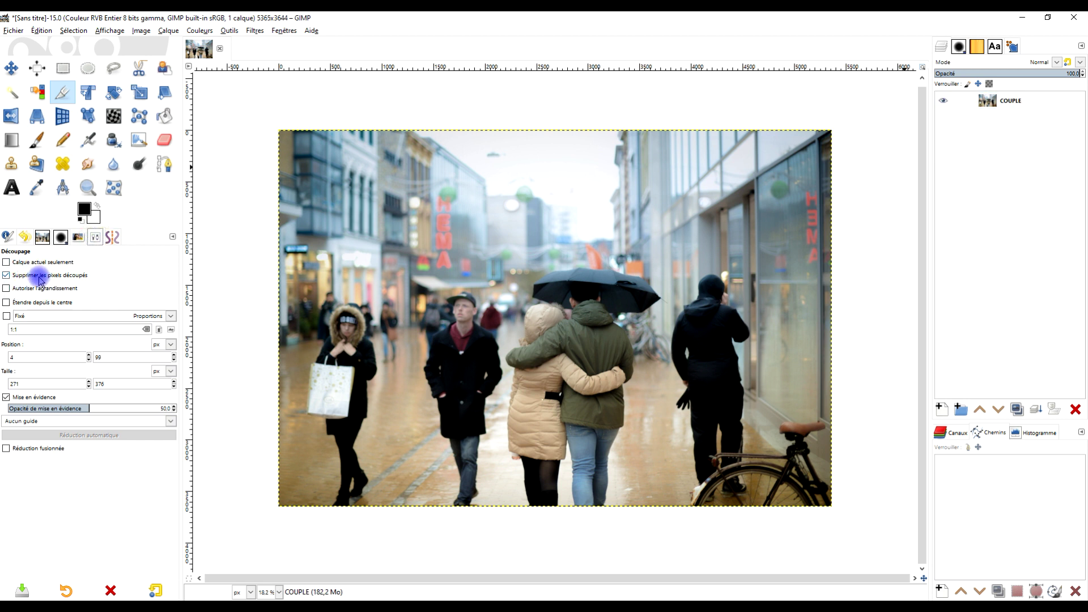
- Draw a crop frame around the couple and umbrella, tightening its sides and lower edge to about 1519 × 1753 px
drag(503, 221, 664, 418)
drag(517, 326, 517, 329)
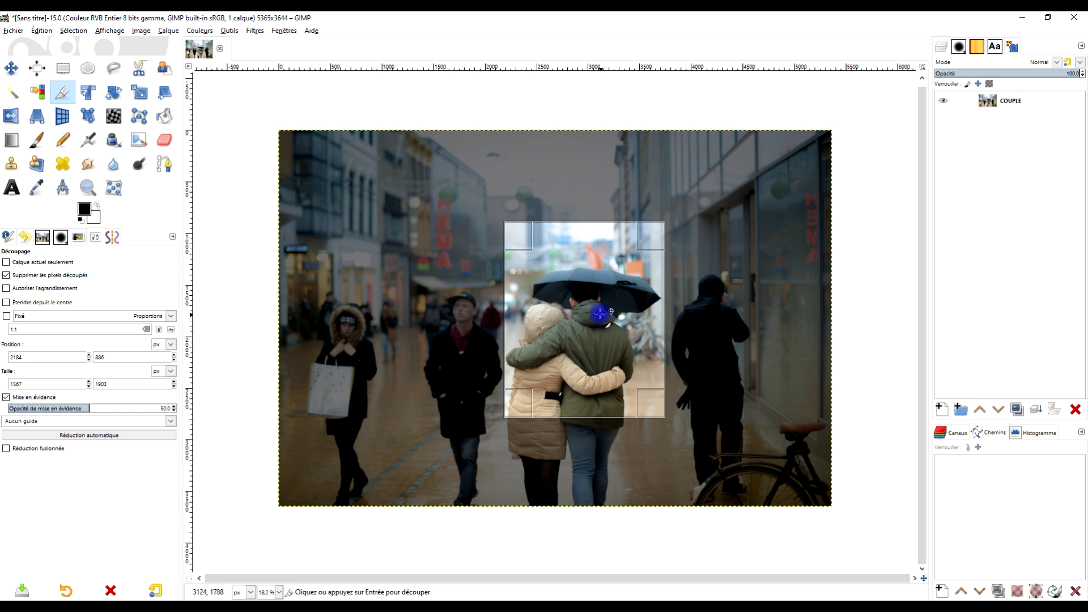
scroll(595, 329, up, 3)
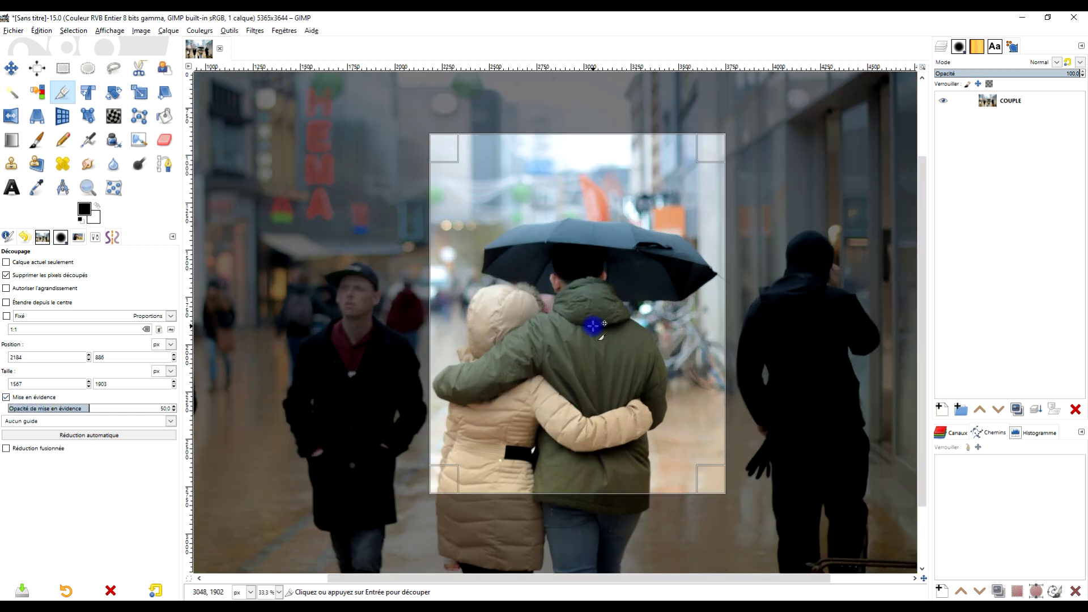
scroll(607, 311, down, 1)
drag(723, 297, 715, 299)
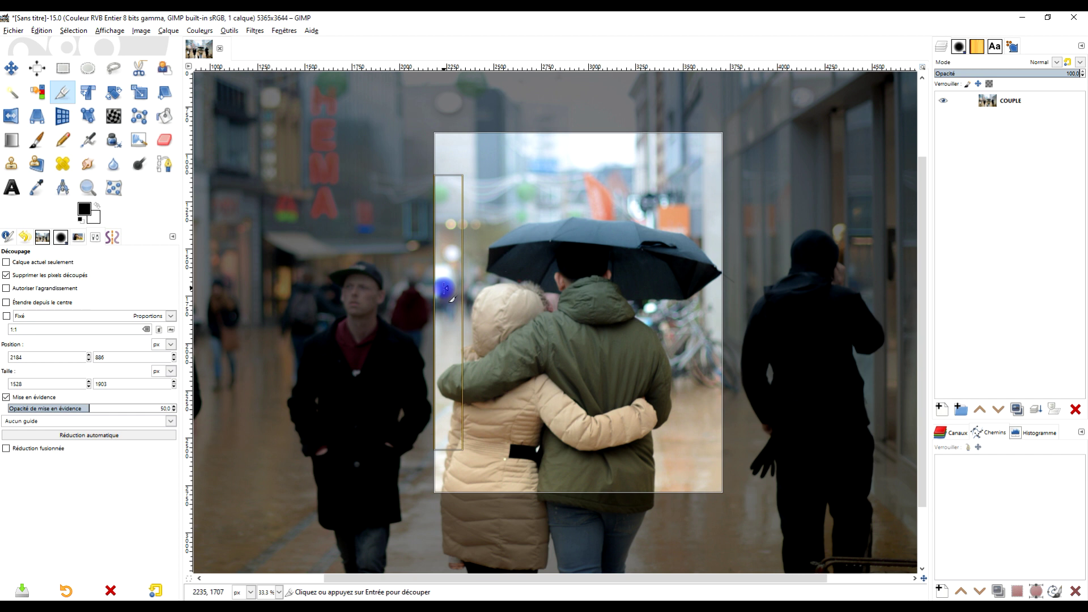
drag(445, 290, 451, 305)
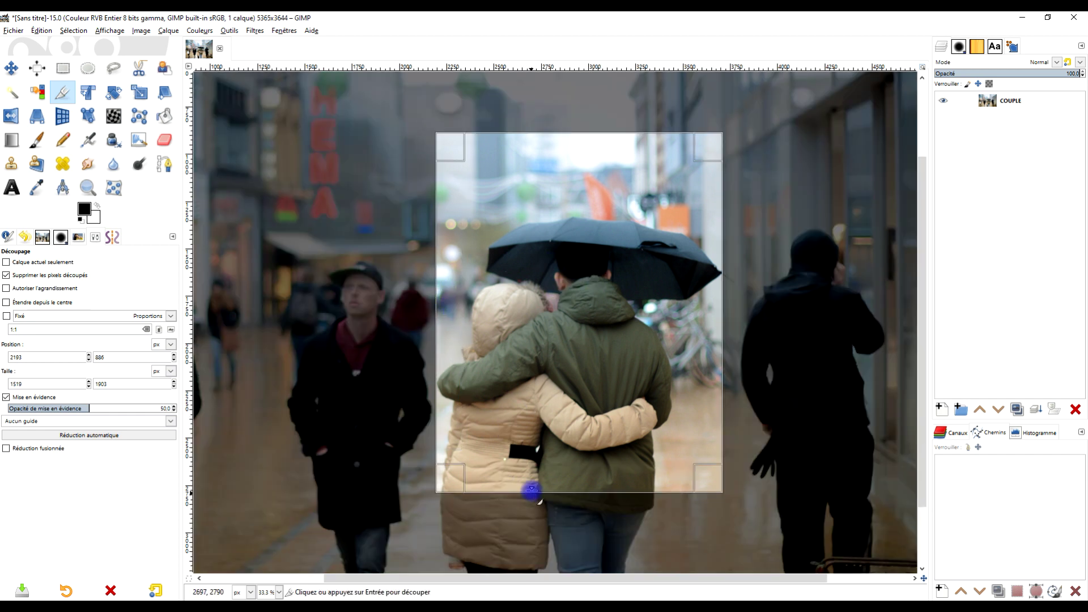
drag(535, 482, 527, 456)
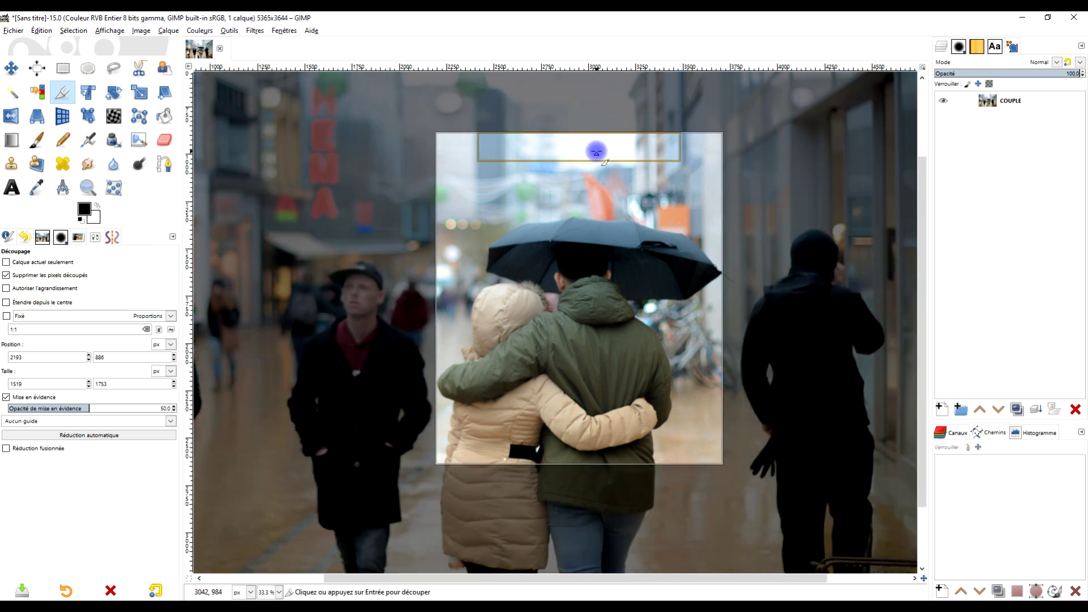
- Extend the crop frame upward into the sky to about 2487 px high and crop the image
drag(591, 145, 604, 84)
scroll(595, 227, down, 3)
drag(590, 293, 589, 266)
scroll(579, 369, up, 1)
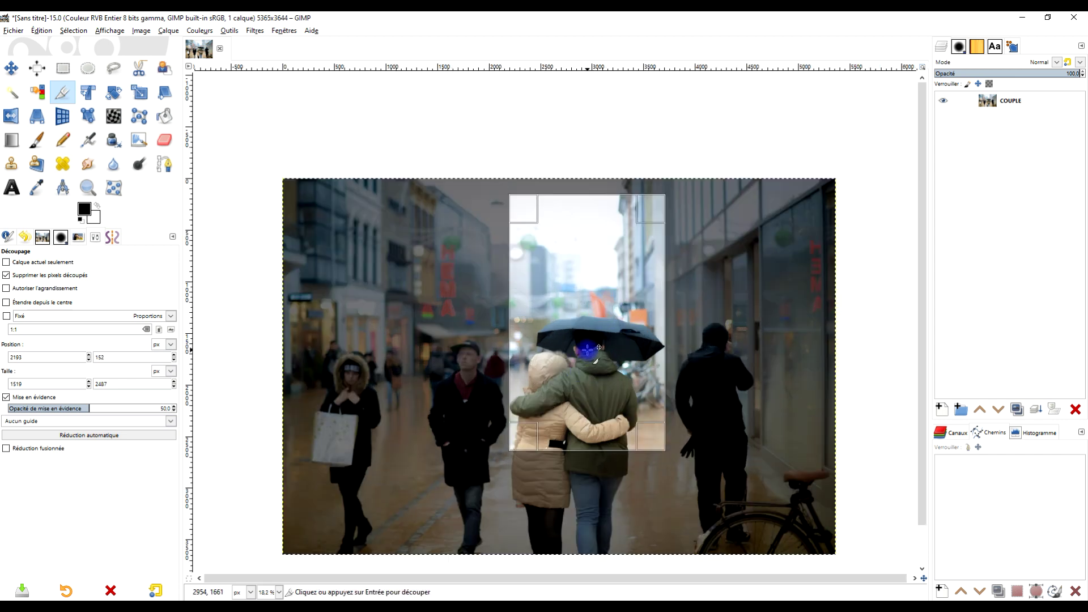
click(587, 349)
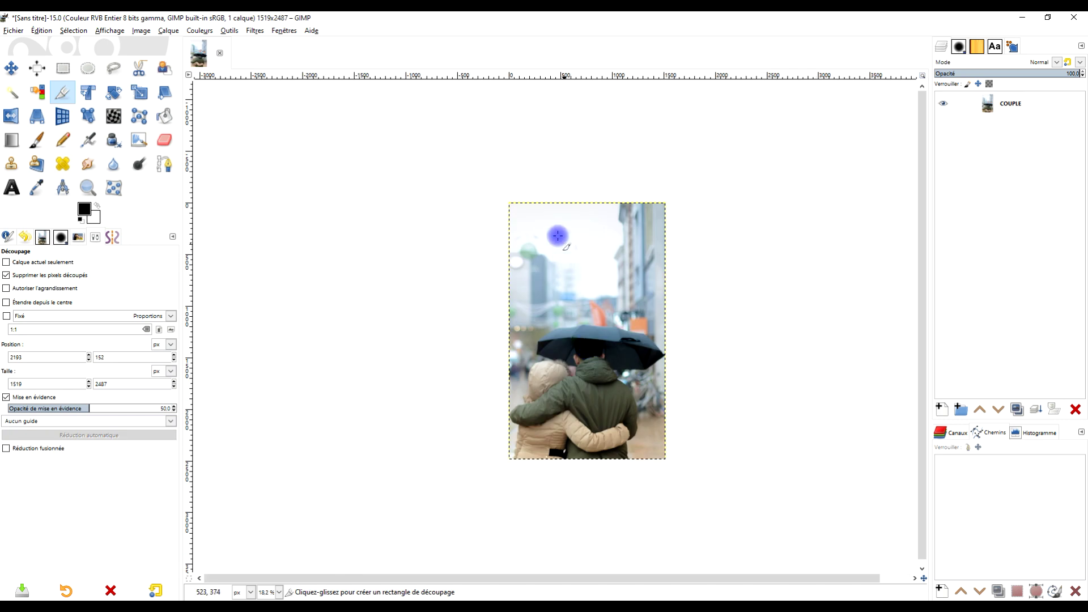
click(84, 187)
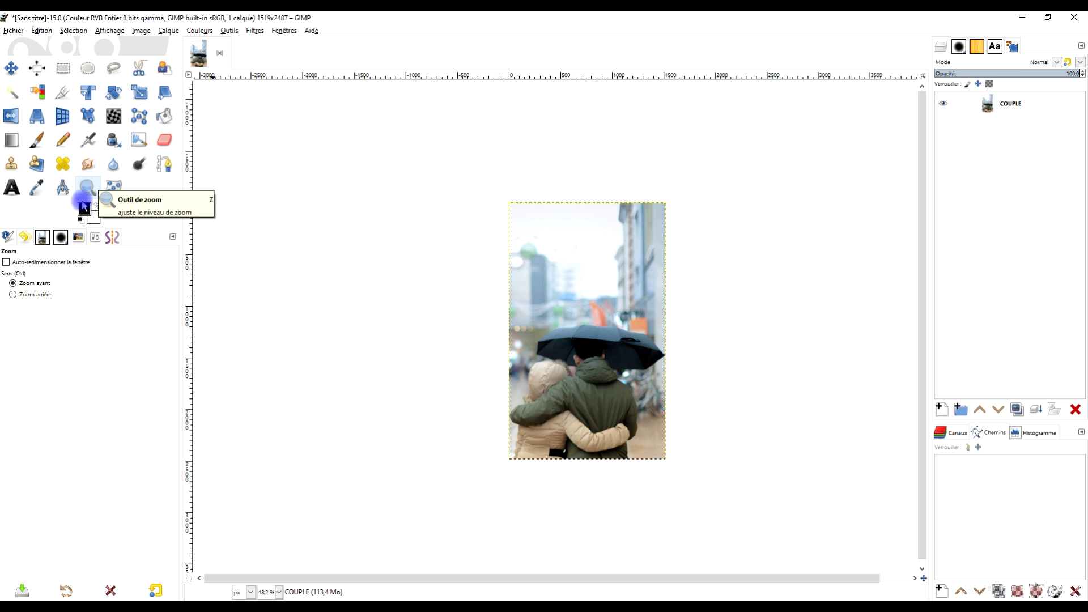
click(96, 239)
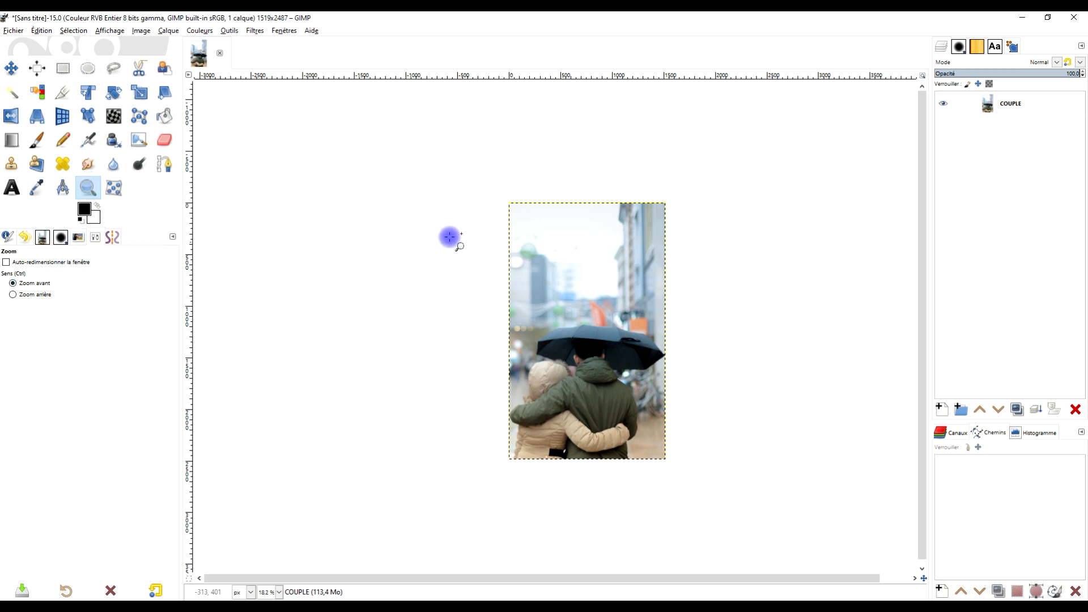
drag(495, 195, 675, 470)
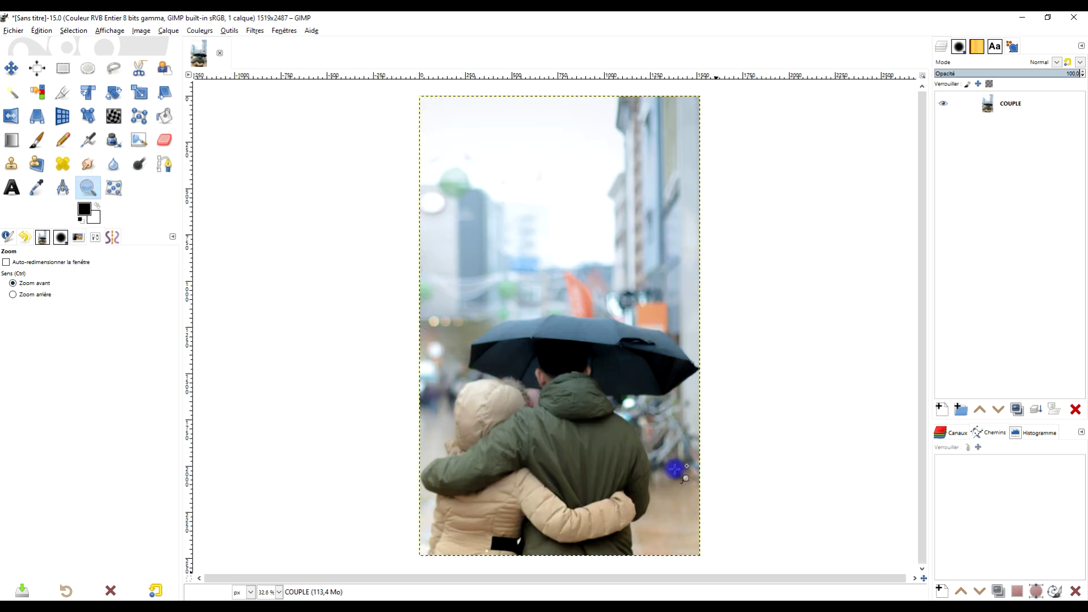
- Switch to the browser, check the download sizes of the autumn road photo on Pixabay and copy its opened 1920 px image
key(alt+Tab)
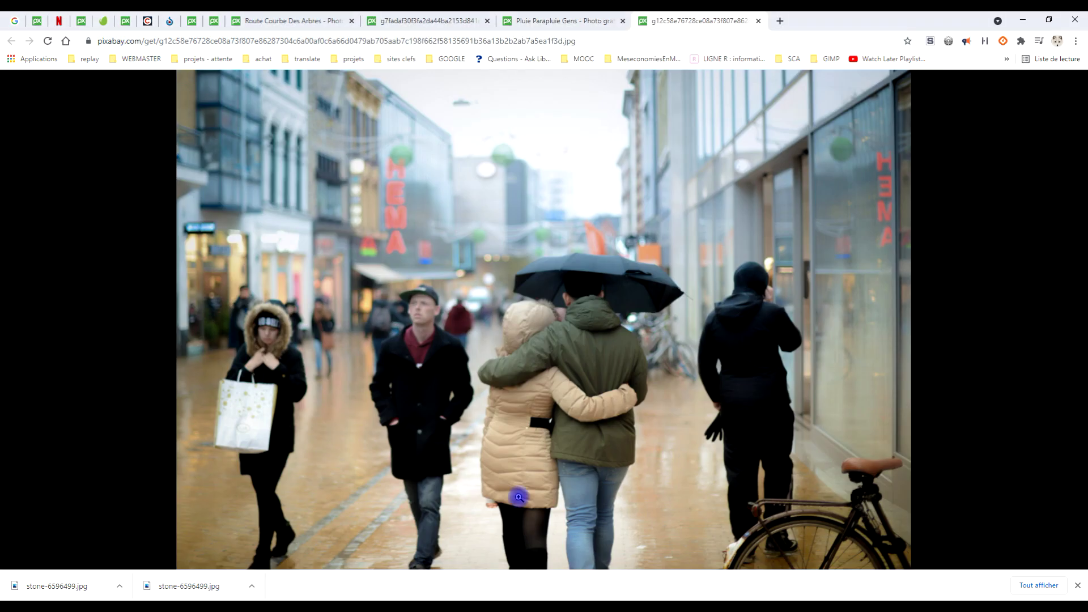
click(423, 20)
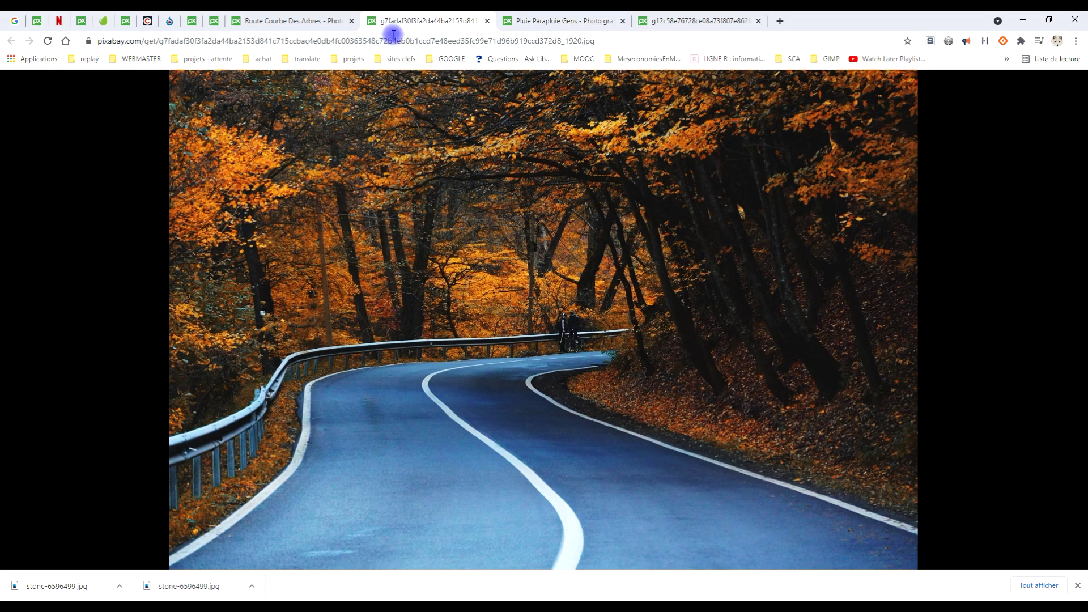
key(ctrl+shift+Tab)
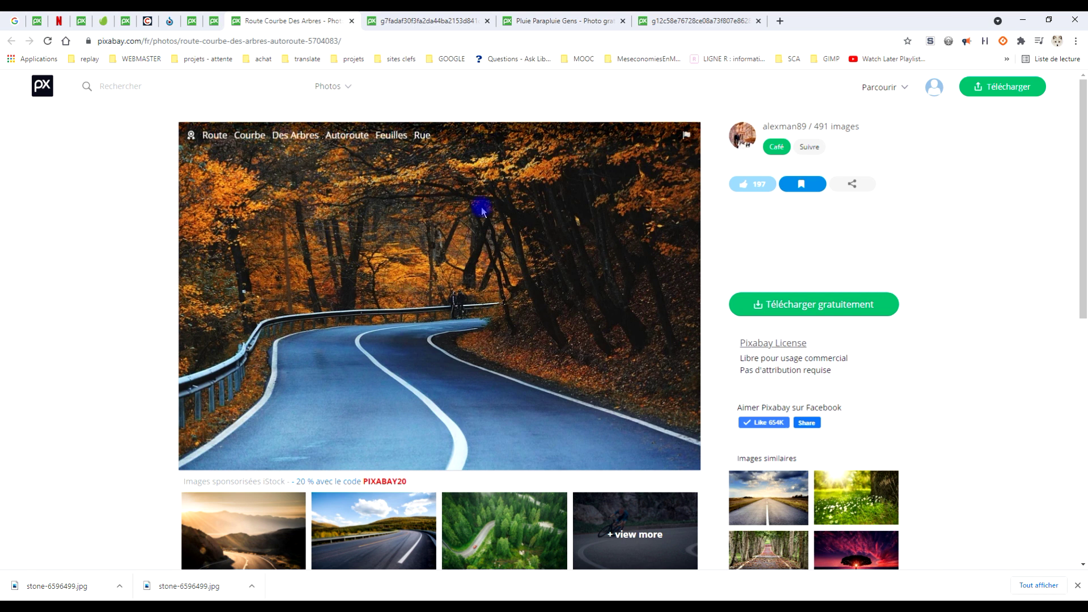
click(821, 302)
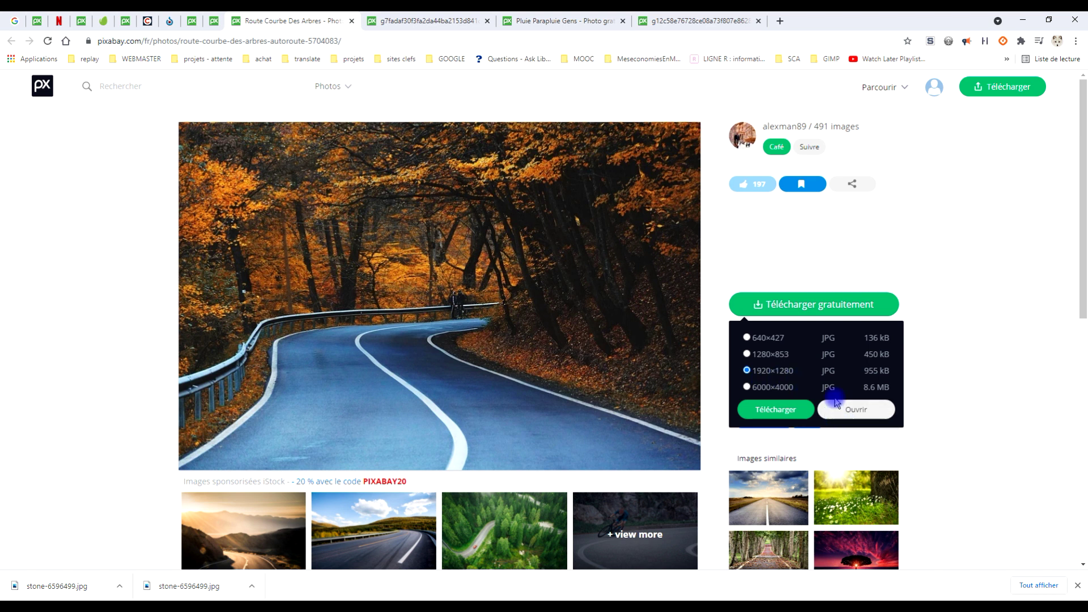
click(857, 411)
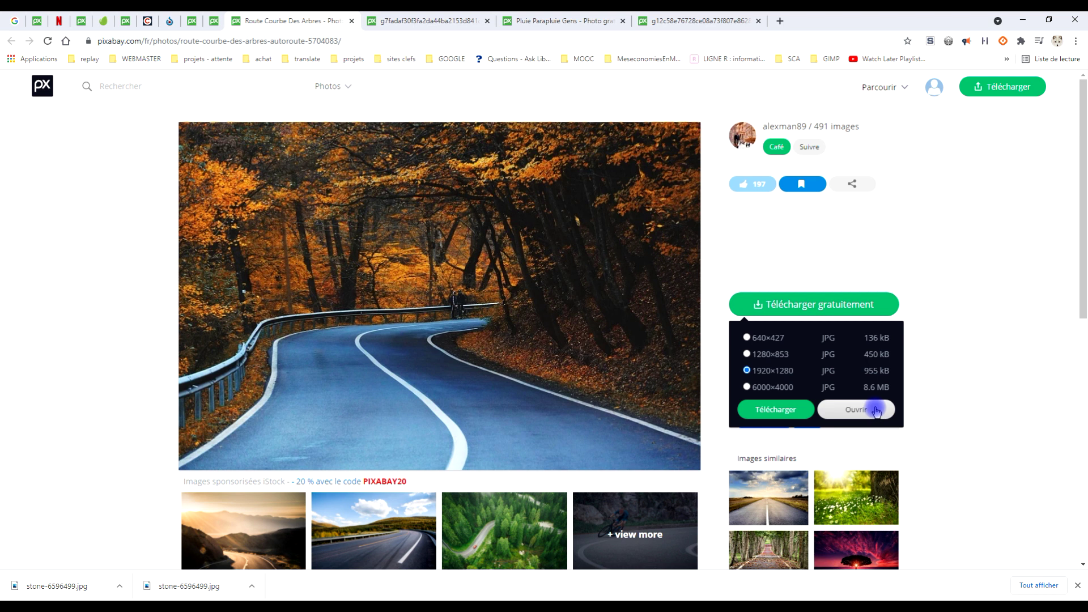
click(857, 413)
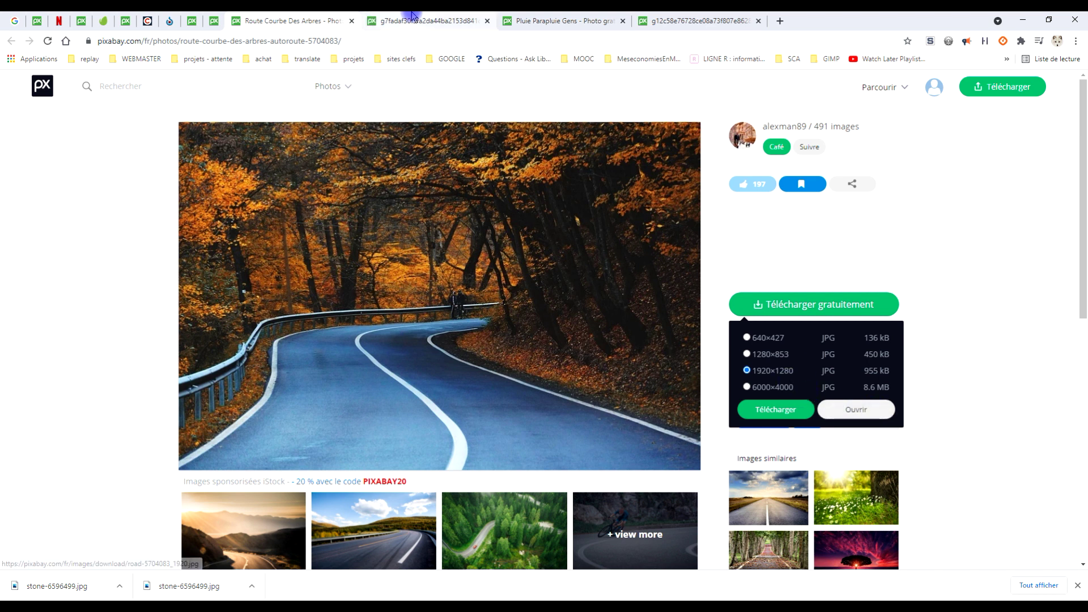
right_click(495, 145)
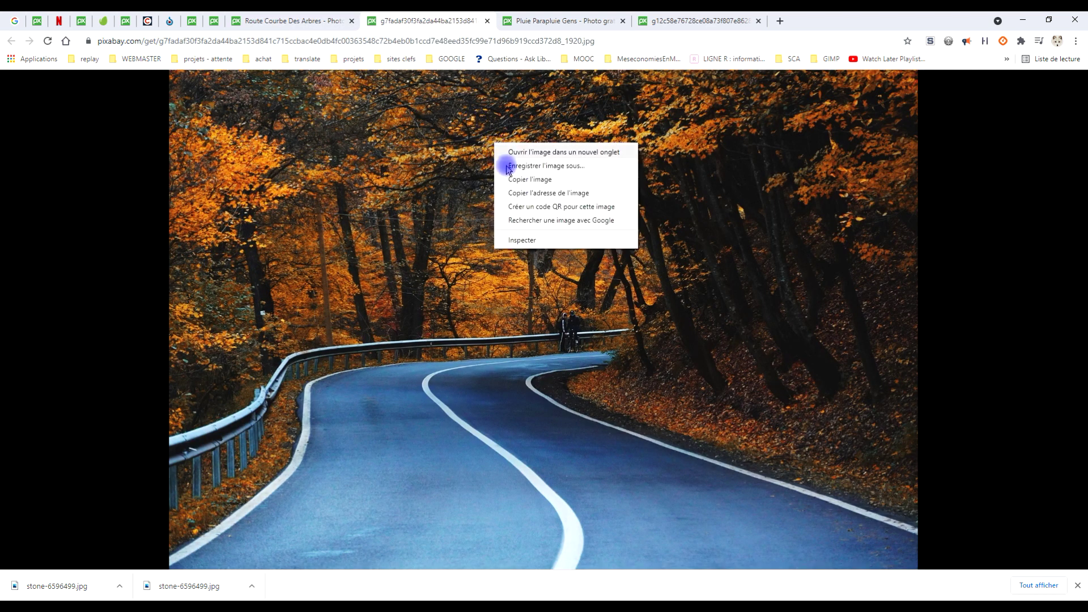
click(542, 181)
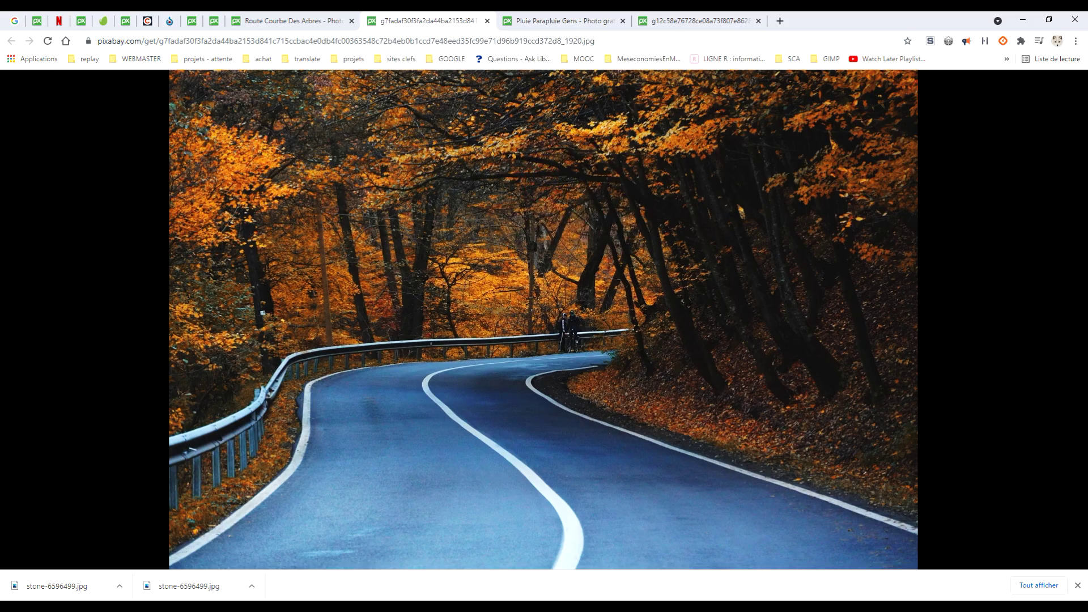
- Switch back to GIMP and paste the copied road photo as a new layer
click(194, 604)
click(40, 31)
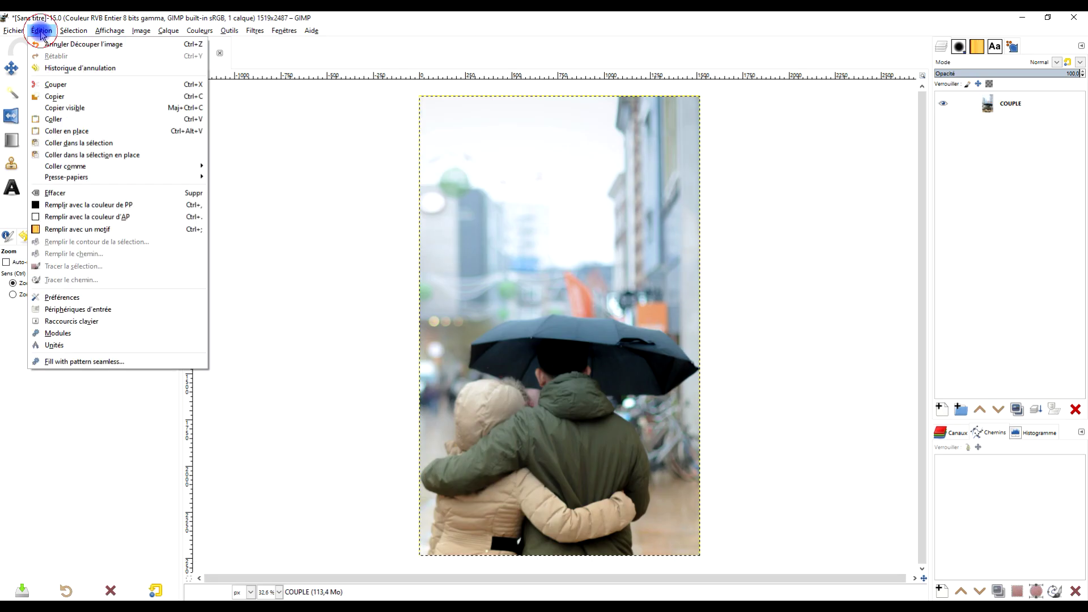
mouse_move(134, 166)
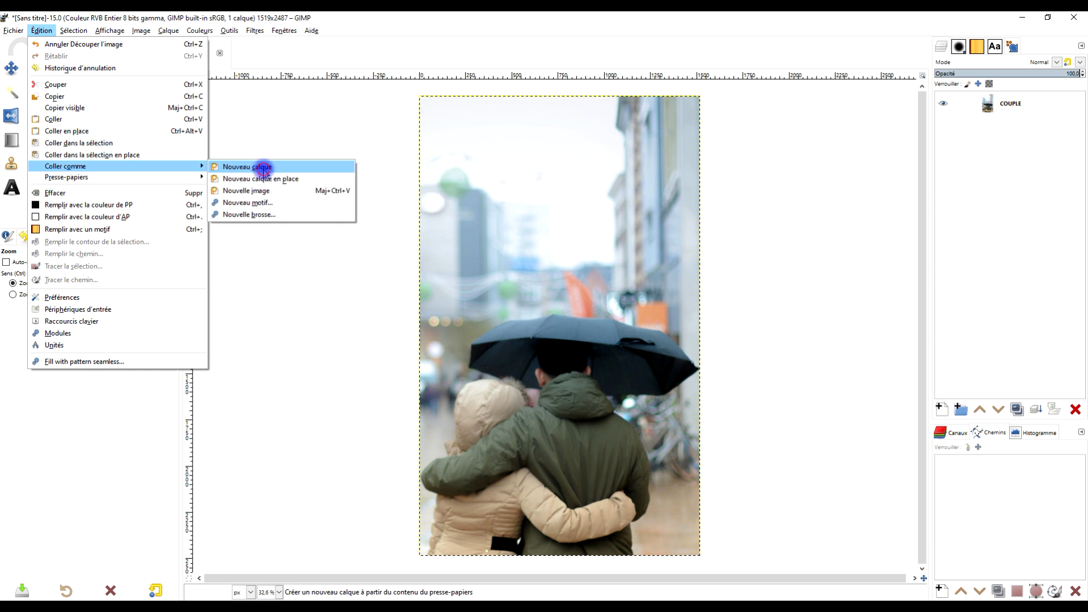
click(264, 168)
- Move the road layer over the upper part of the couple image, close to its left edge
click(10, 68)
drag(574, 326, 606, 228)
drag(773, 199, 747, 285)
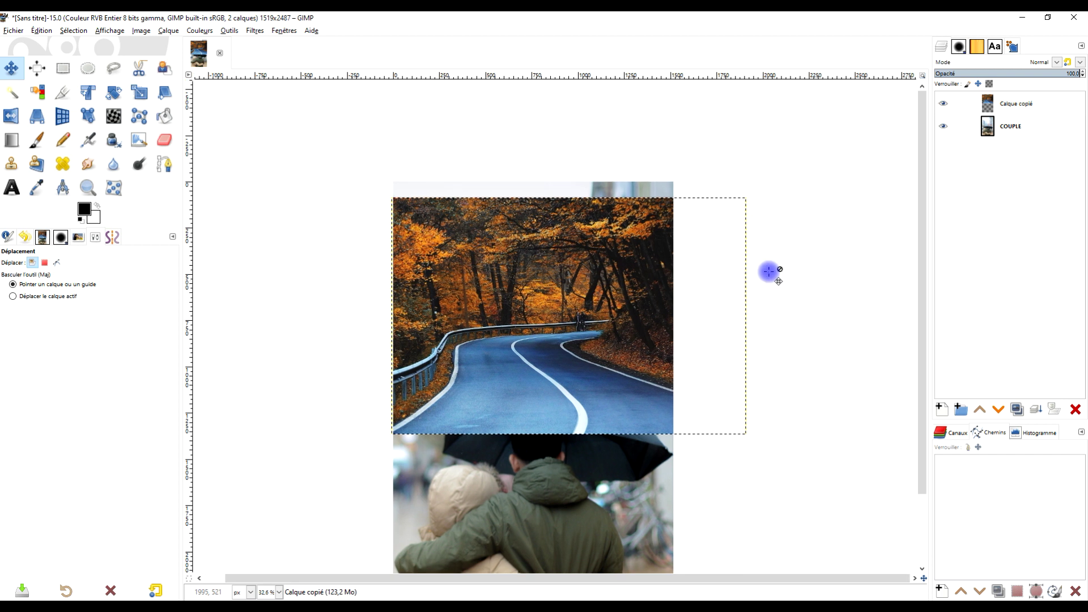
click(139, 93)
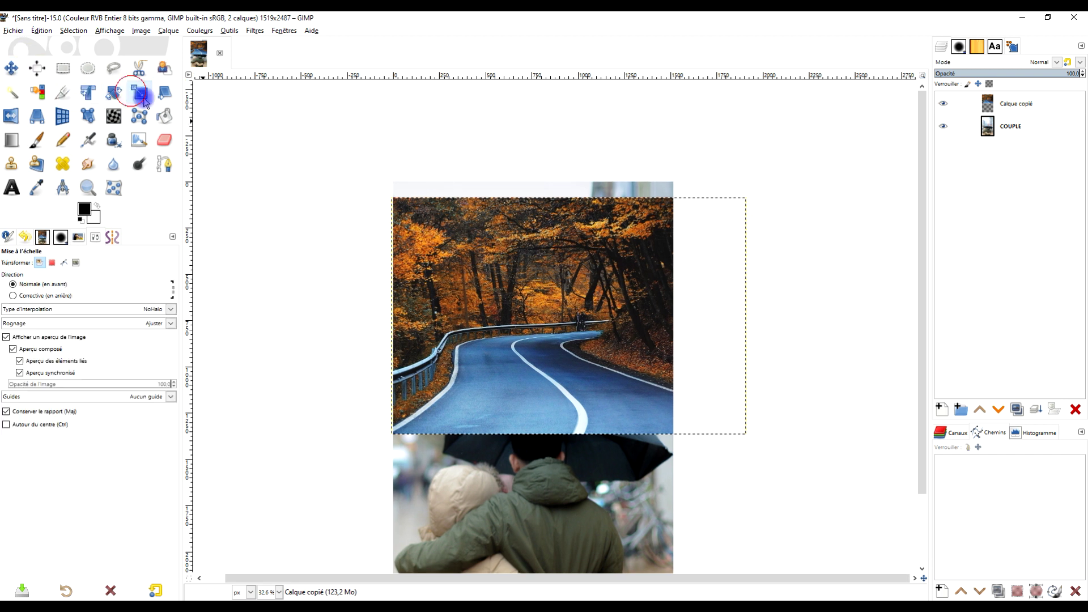
click(608, 297)
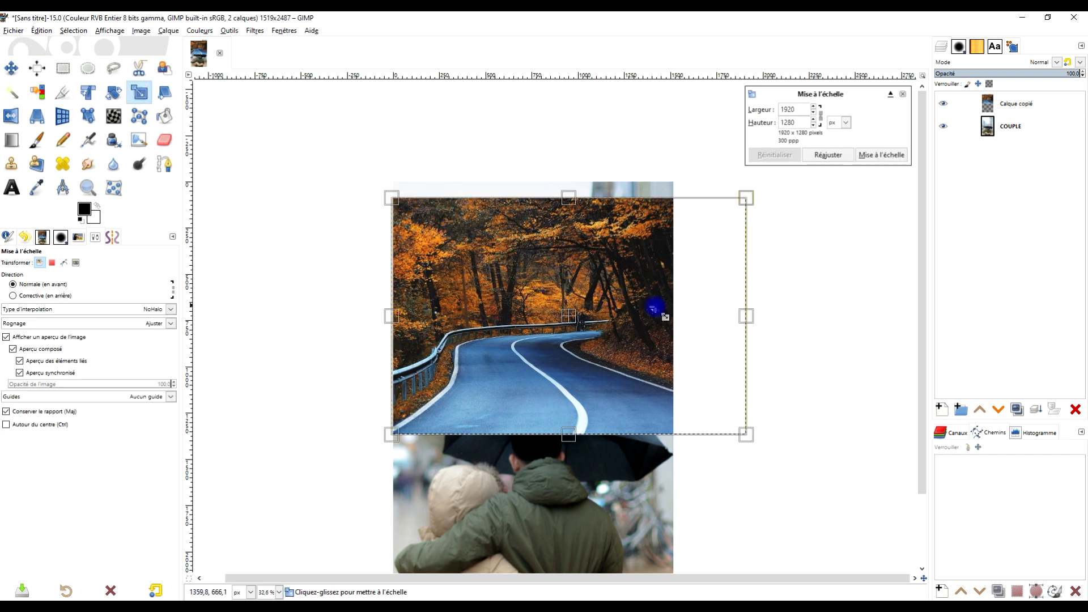
click(905, 93)
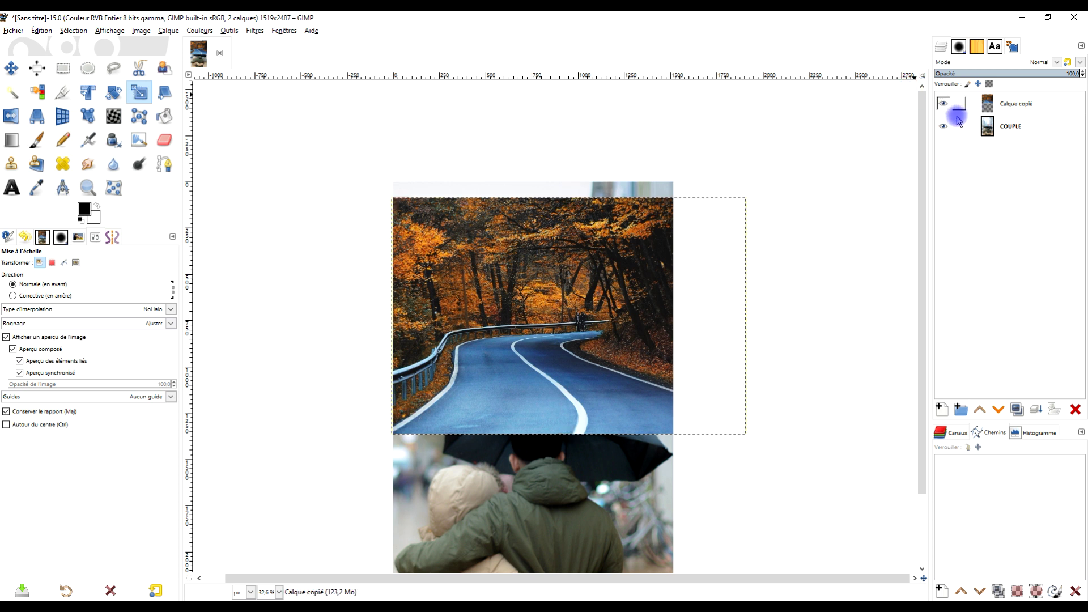
- Hide the pasted road layer and make the COUPLE layer active
click(943, 104)
click(1001, 126)
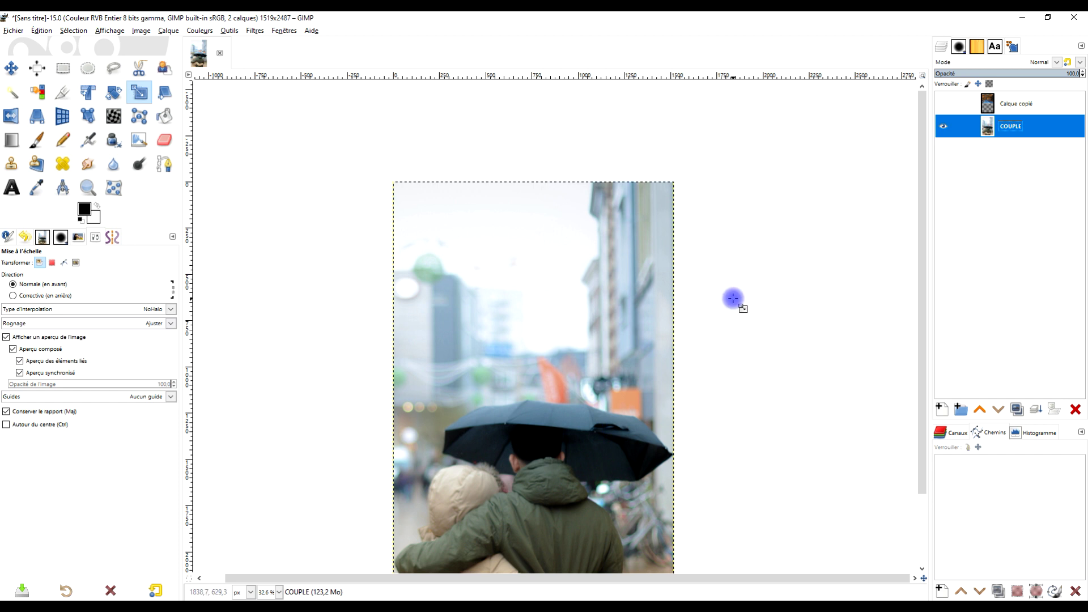
scroll(566, 340, up, 3)
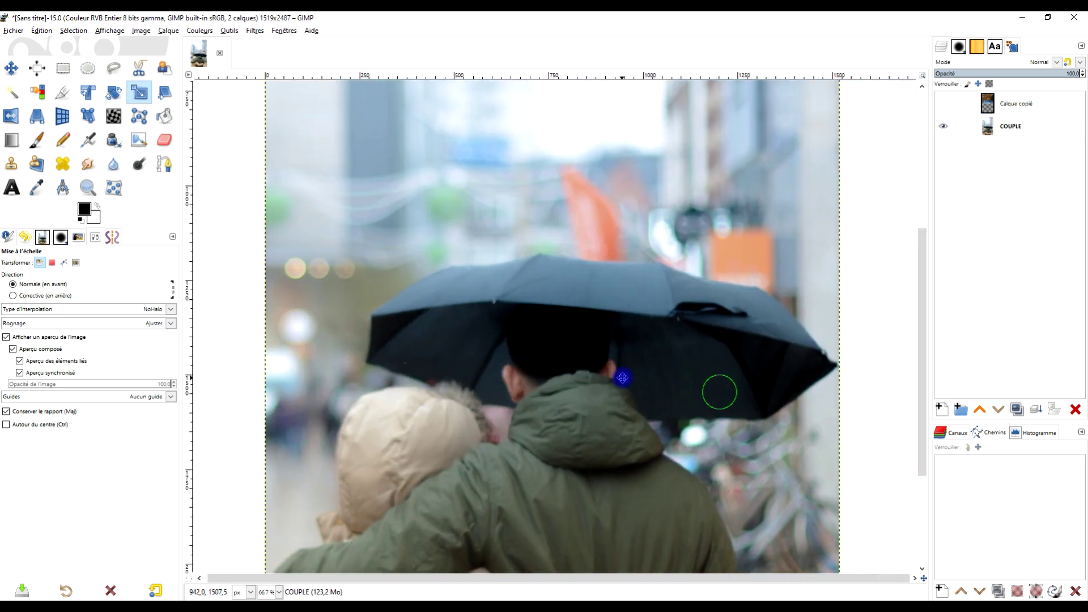
click(1001, 126)
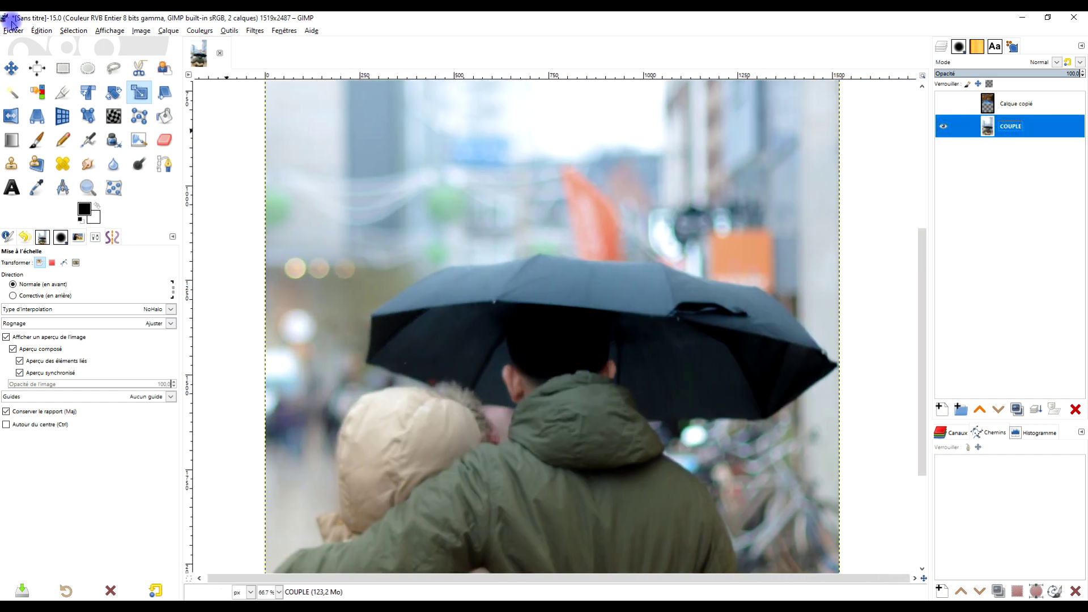
- Start a Free Select outline at the umbrella's lower left tip and trace up its left edge and along the upper left rim
click(111, 69)
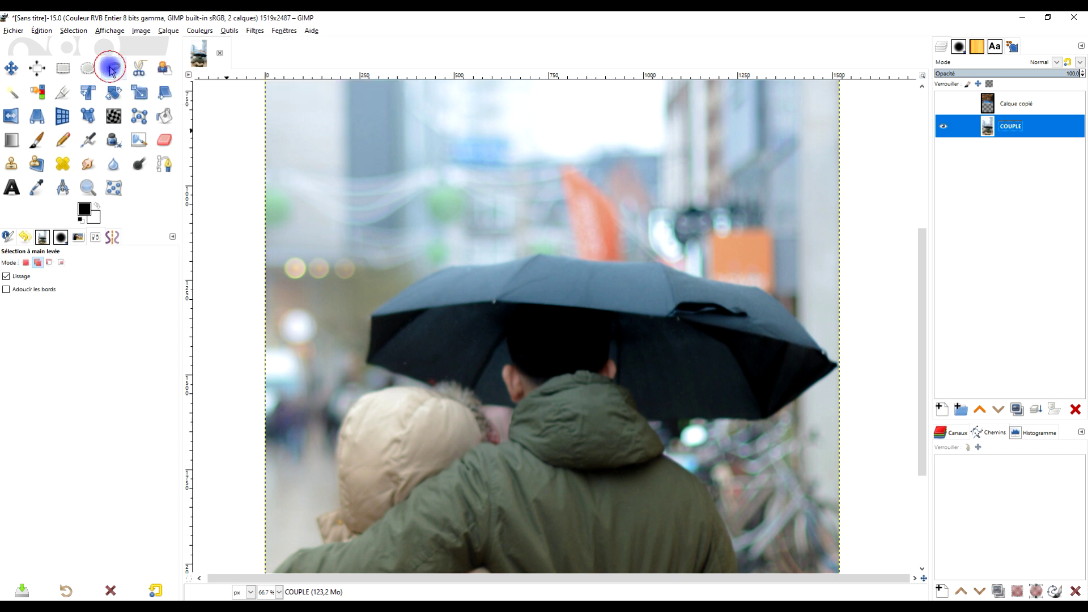
scroll(372, 362, up, 2)
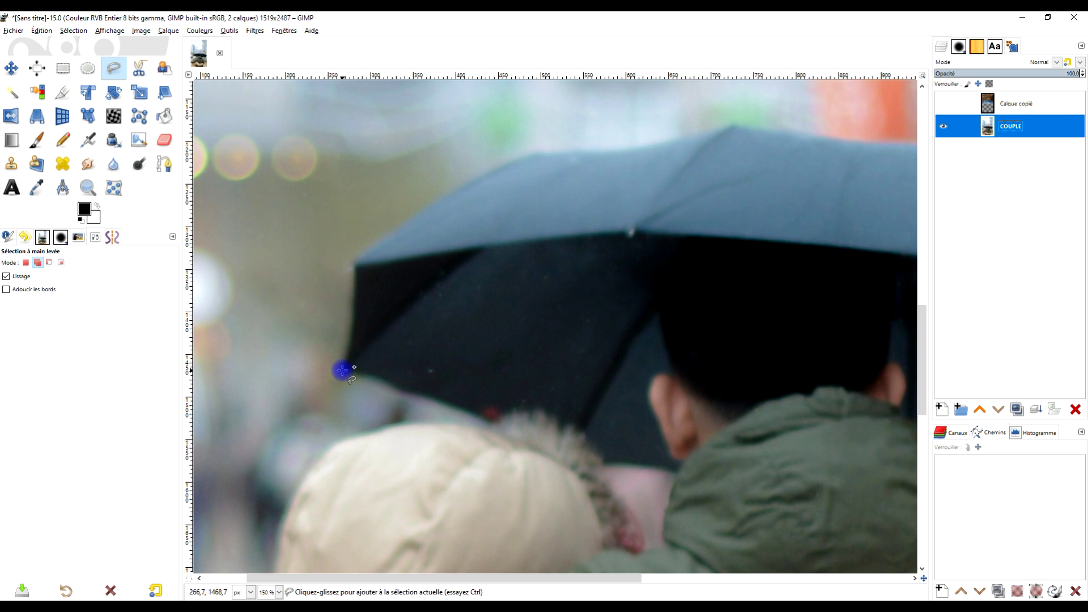
drag(342, 370, 369, 314)
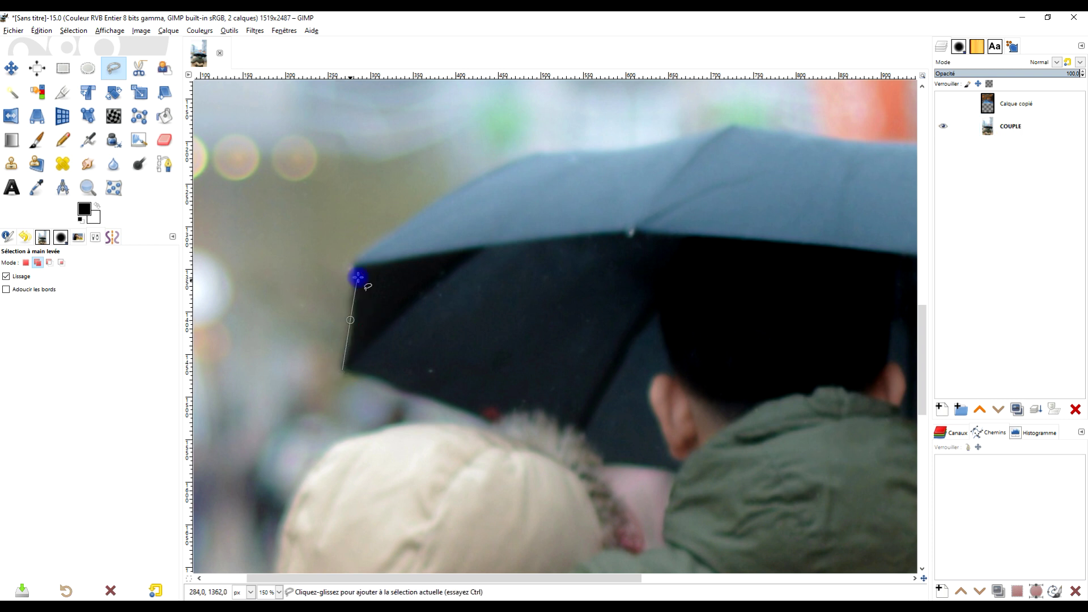
drag(352, 270, 353, 262)
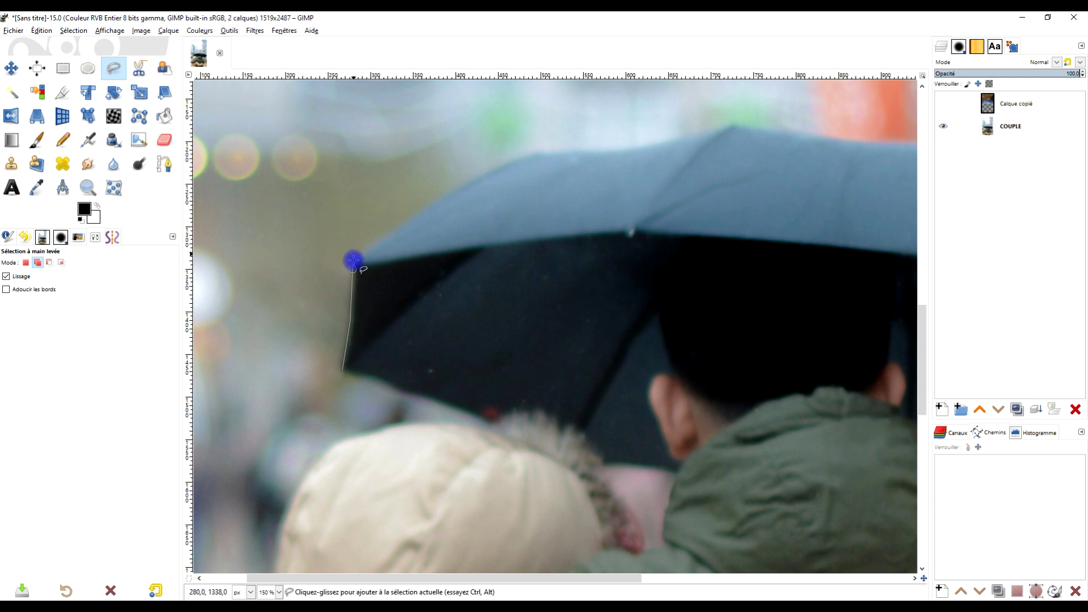
click(502, 163)
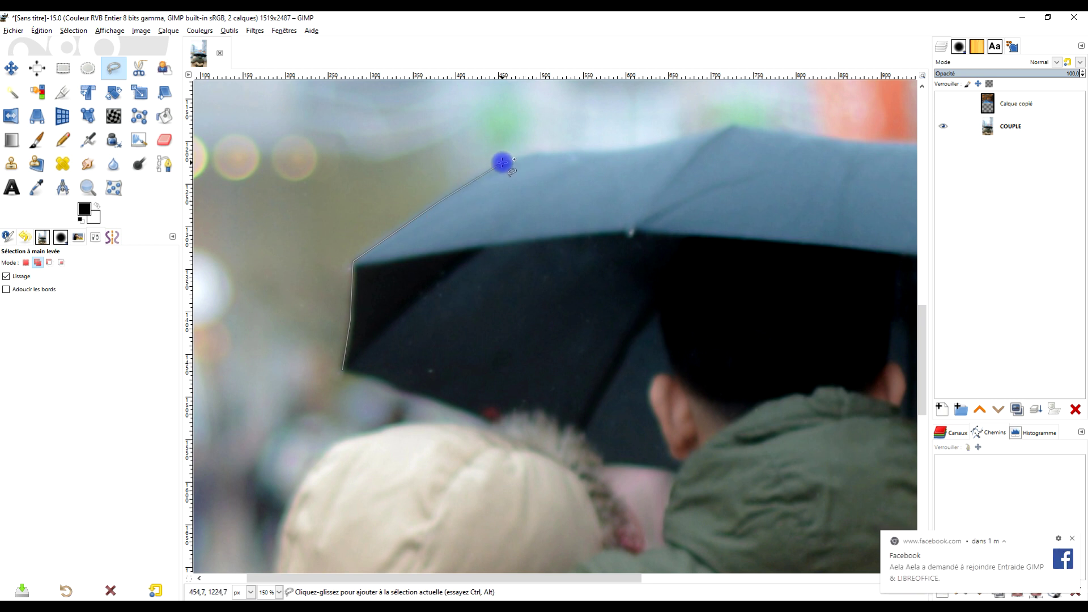
click(1071, 539)
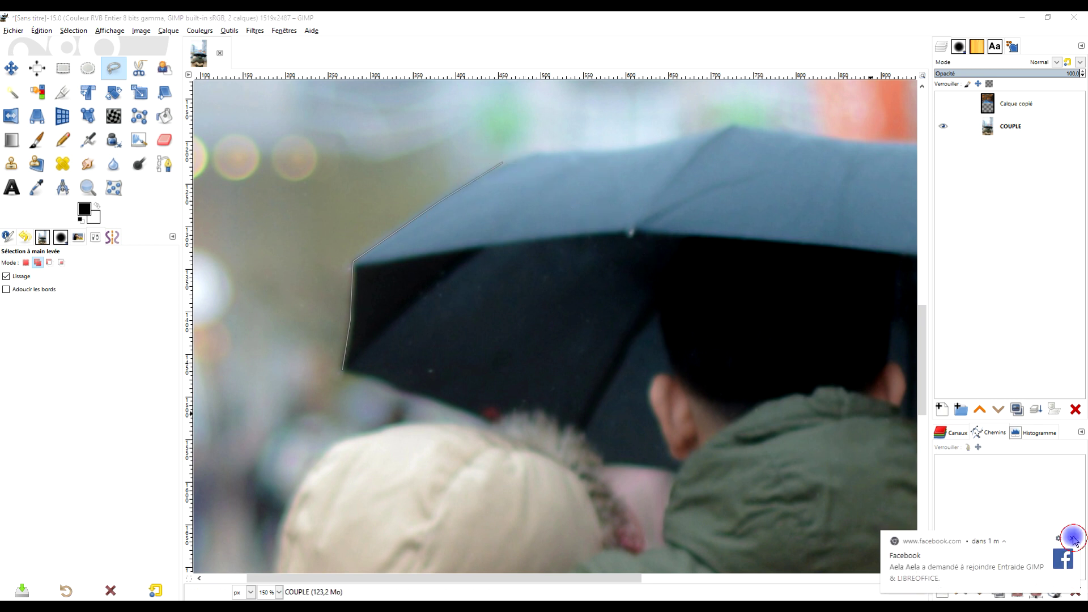
click(533, 152)
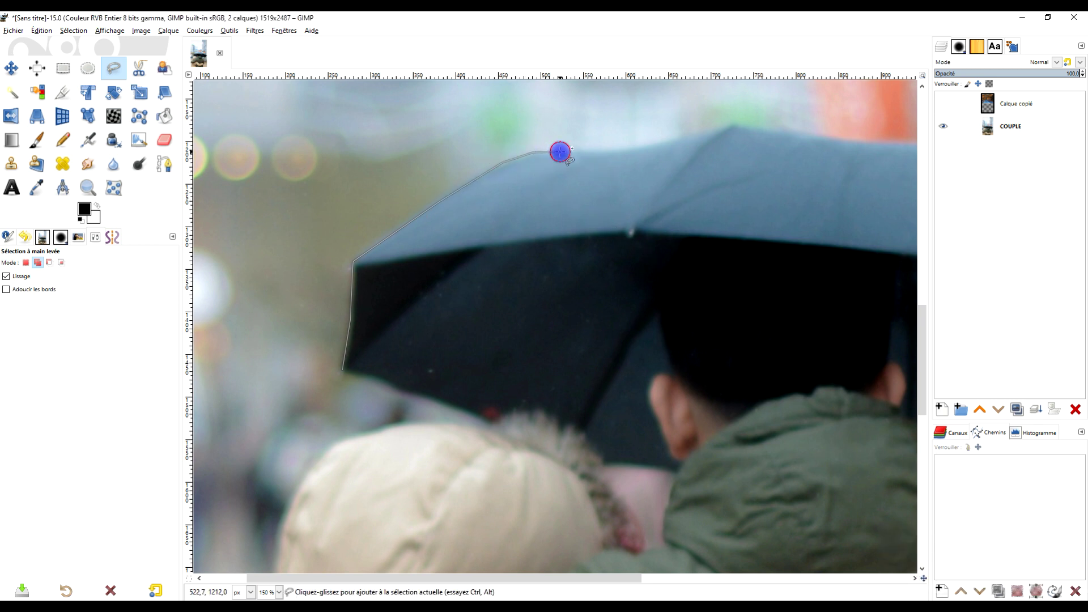
click(582, 151)
click(601, 150)
click(624, 150)
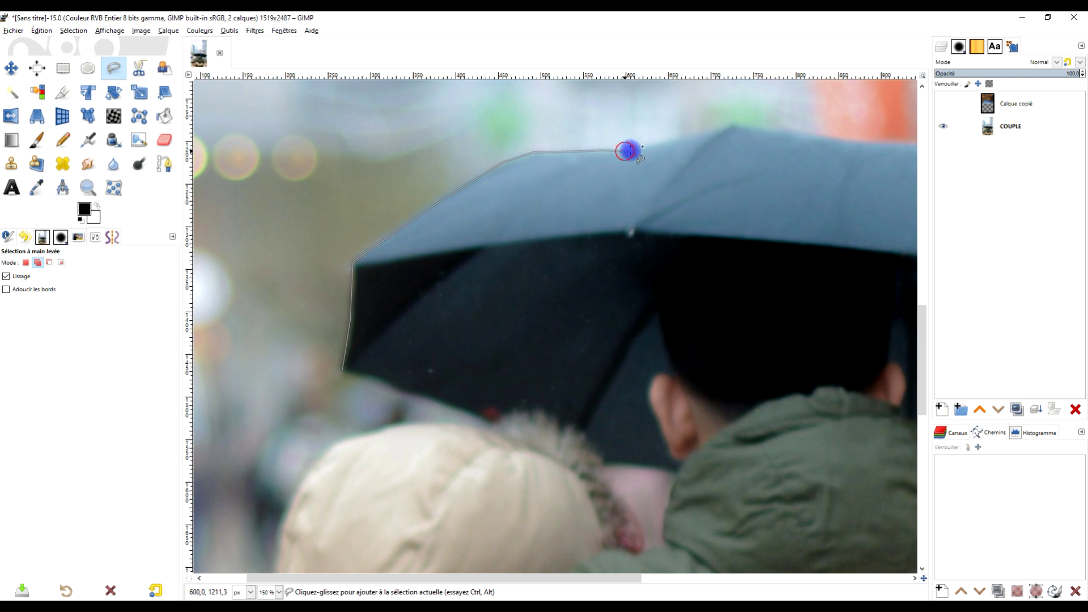
- Continue the freehand outline over the umbrella's peak and along its top edge to the next rib on the right
drag(794, 164, 496, 301)
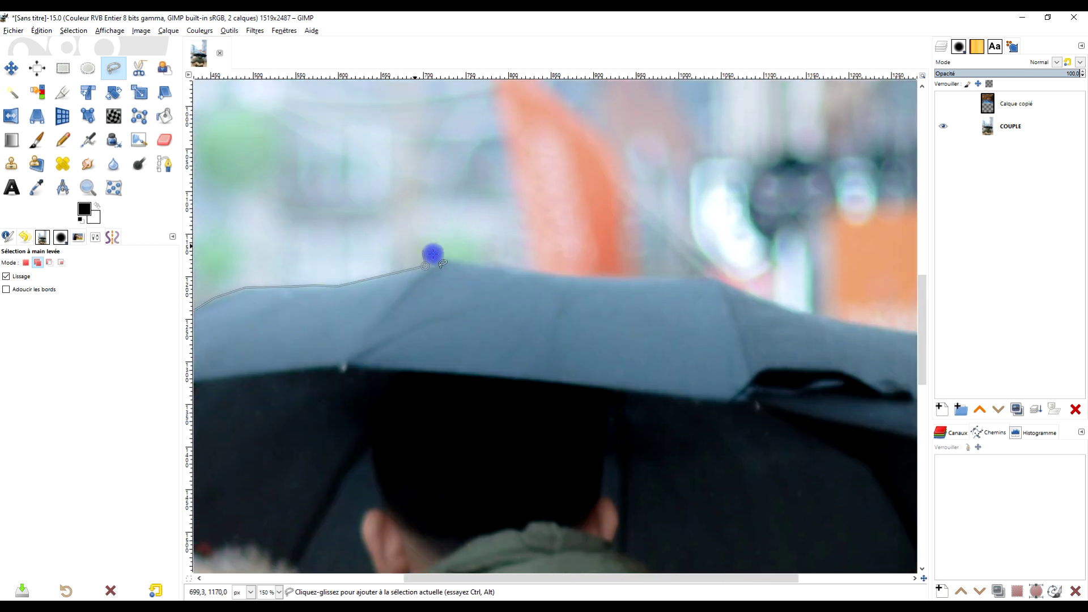
click(445, 258)
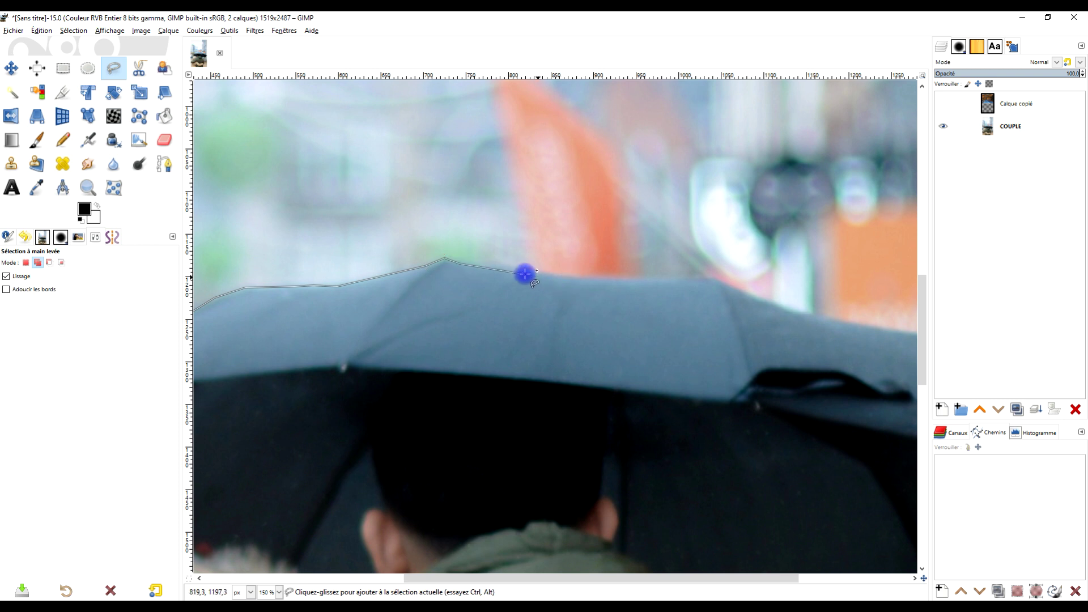
click(578, 276)
click(657, 280)
click(690, 276)
click(708, 280)
click(719, 278)
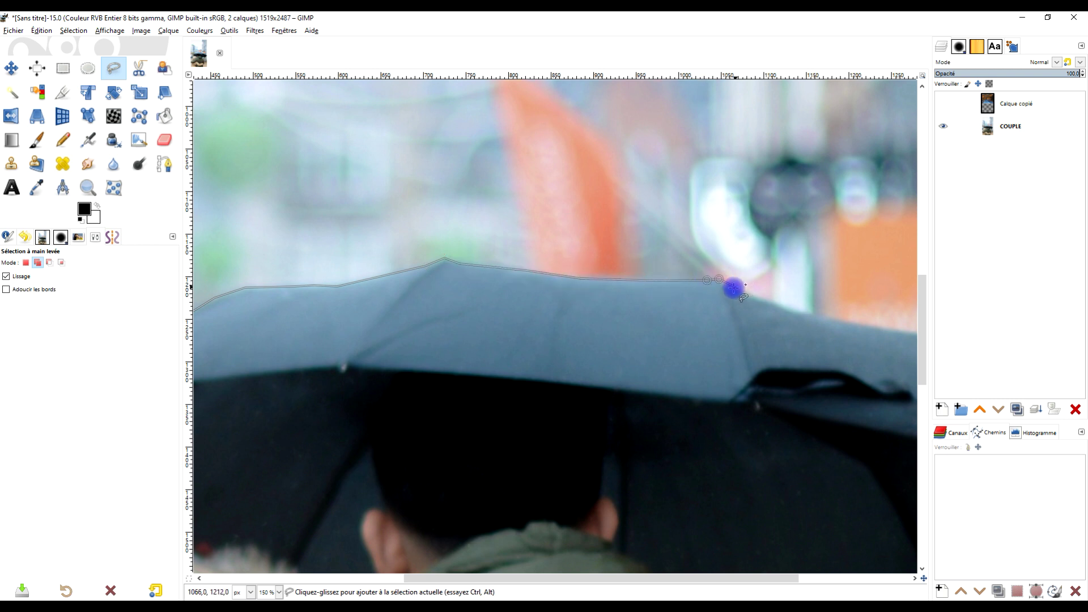
- Trace the umbrella's sloping upper right edge down to its right tip near the image border
key(space)
drag(490, 289, 677, 333)
drag(667, 395, 561, 361)
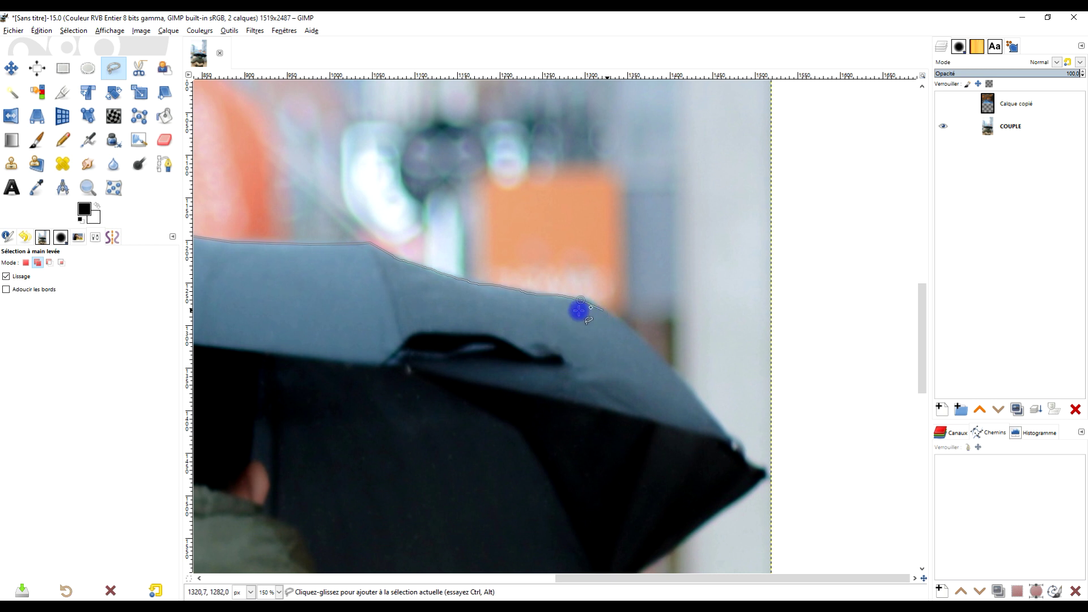
click(594, 301)
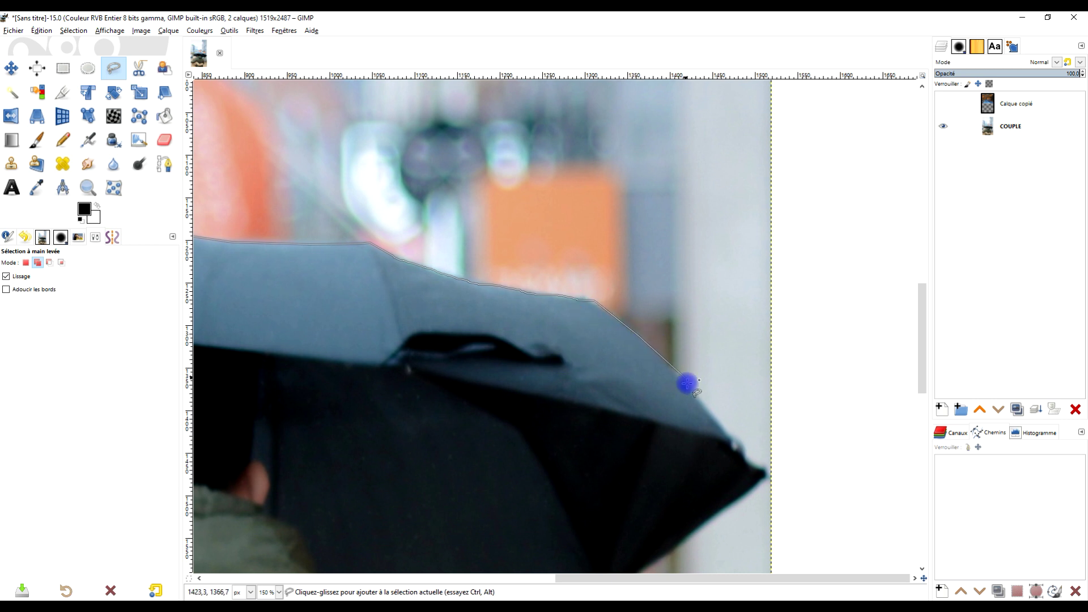
click(728, 435)
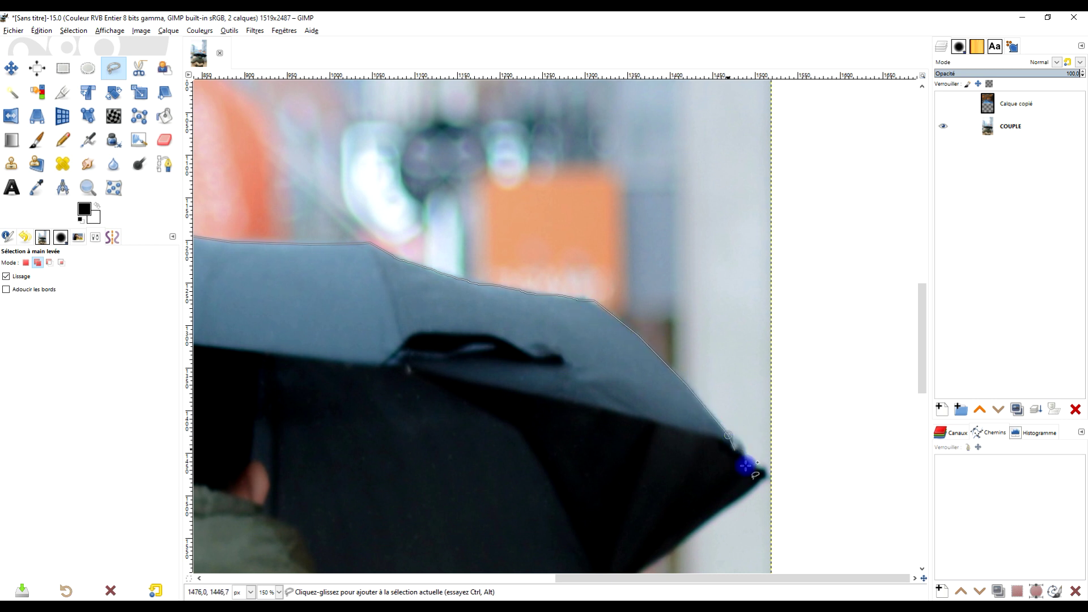
click(743, 442)
click(751, 463)
mouse_move(788, 461)
mouse_down()
mouse_move(787, 401)
mouse_move(806, 371)
mouse_move(784, 381)
mouse_up()
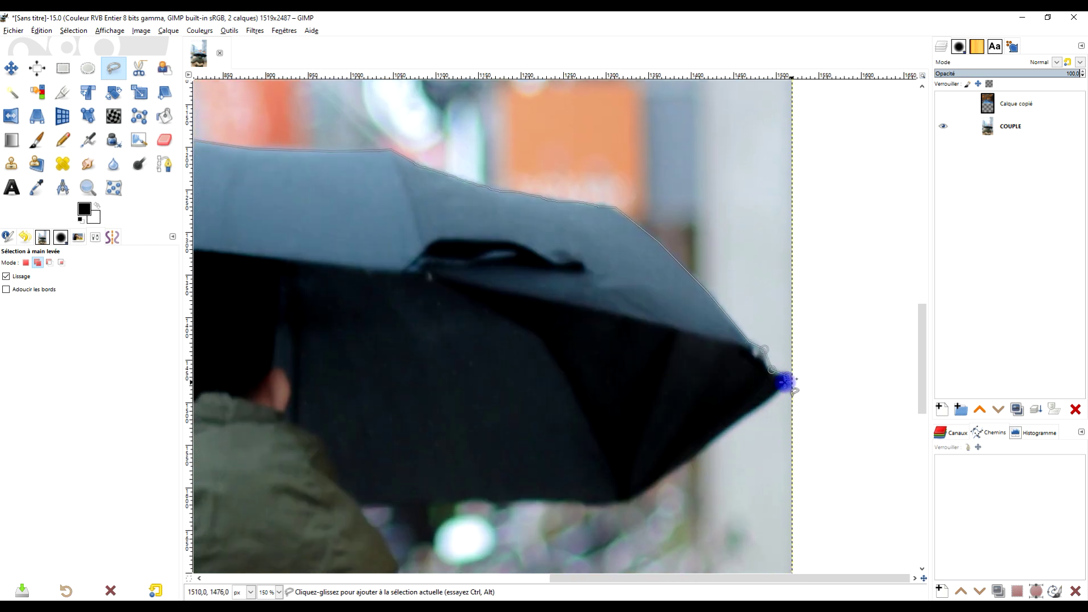
- Trace back along the umbrella's lower right edge and the man's shoulder up to his right ear
click(742, 420)
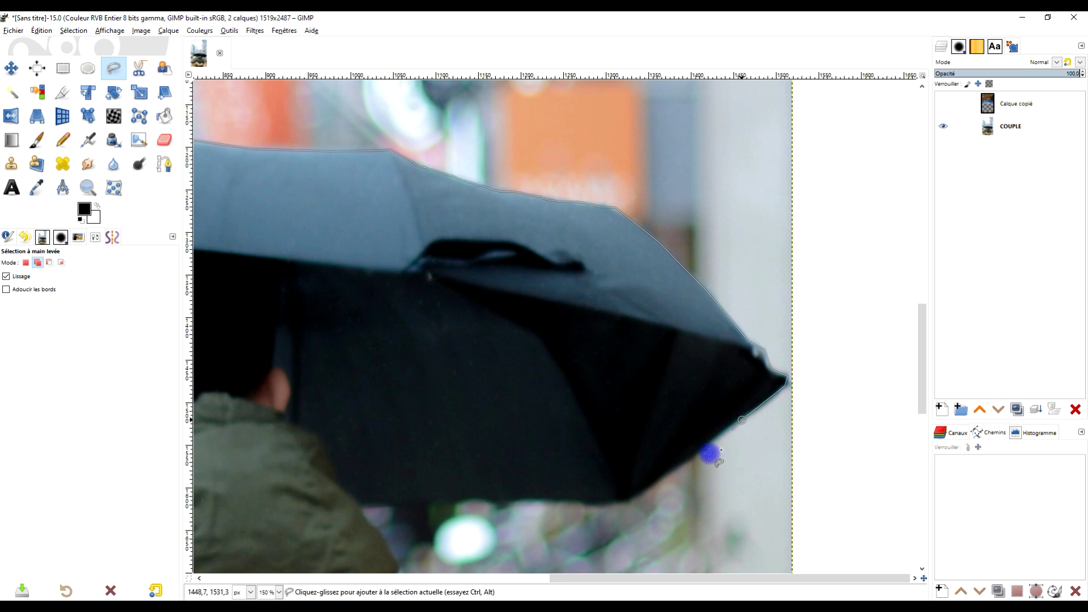
click(643, 494)
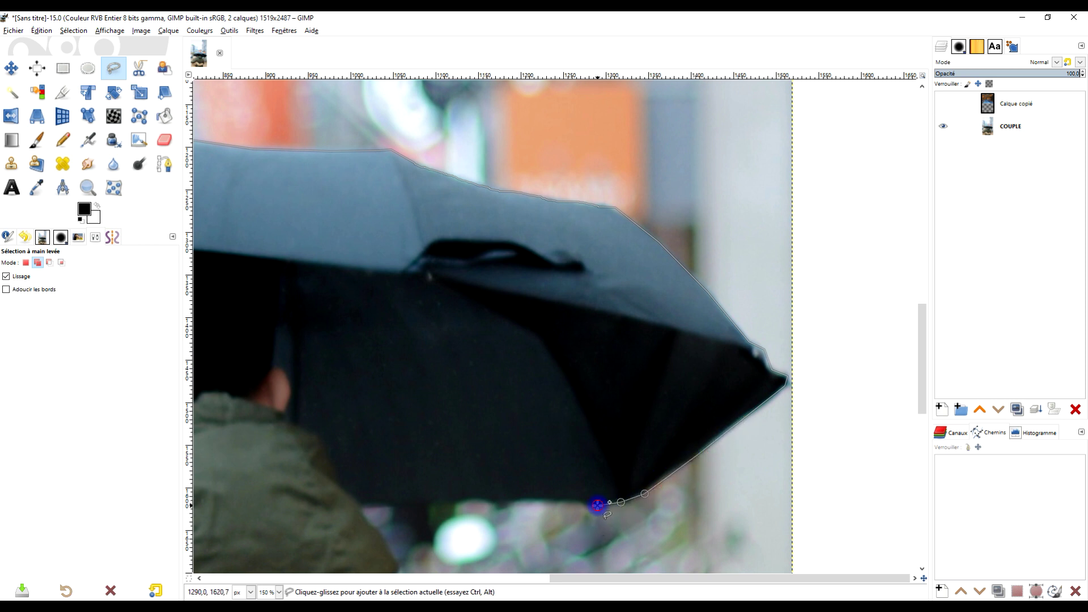
click(566, 502)
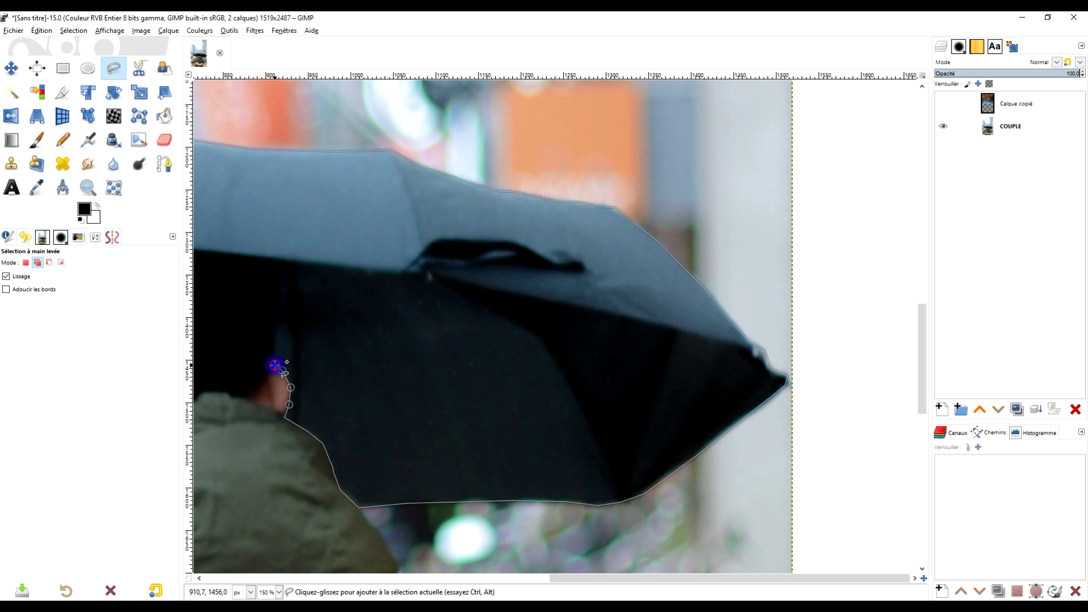
click(275, 365)
- Trace around the man's hair and left ear, follow the fur hood and lower umbrella edge, and close the selection at the left tip
drag(323, 304, 674, 355)
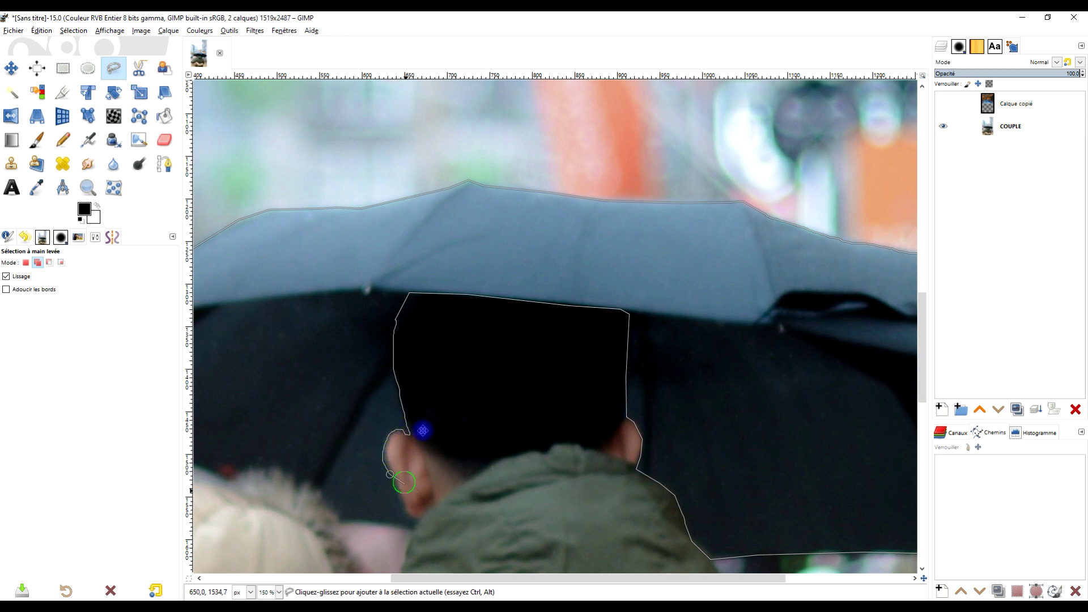
drag(422, 431, 463, 299)
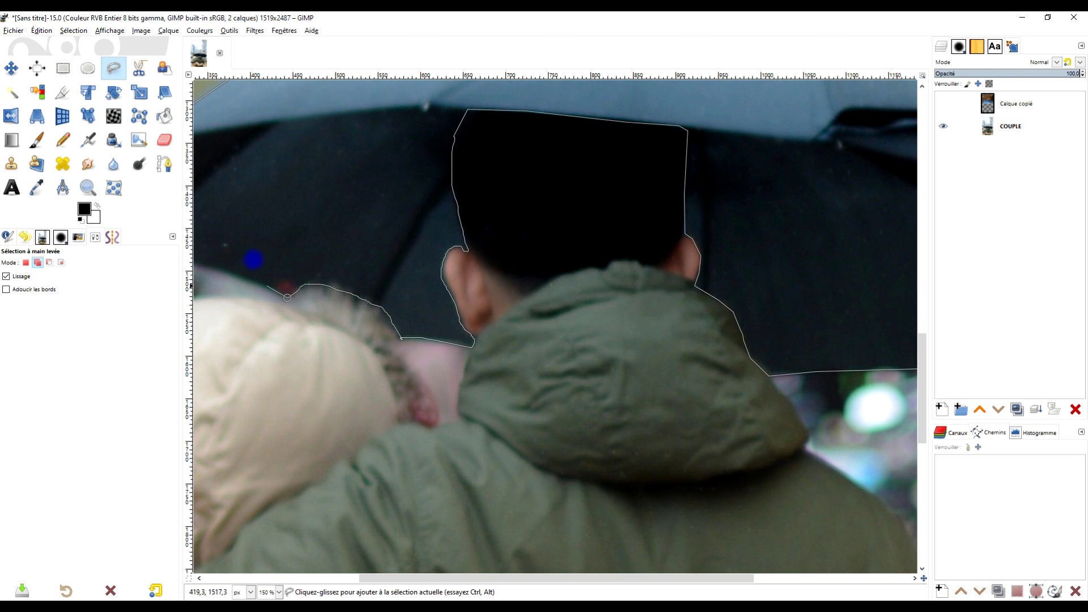
drag(254, 259, 513, 278)
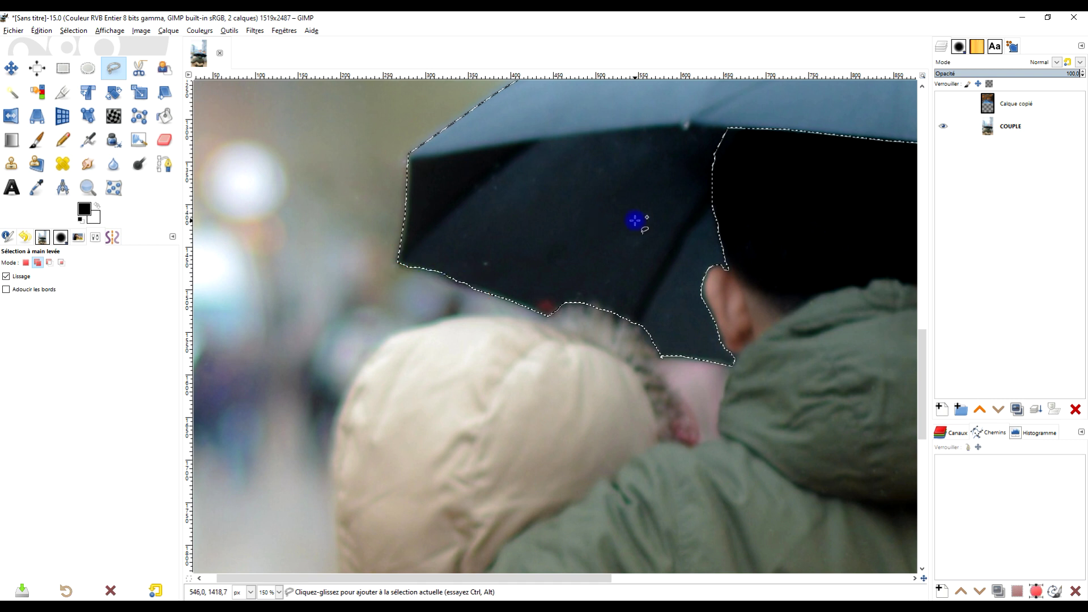
key(Return)
ctrl+scroll(758, 174, down, 2)
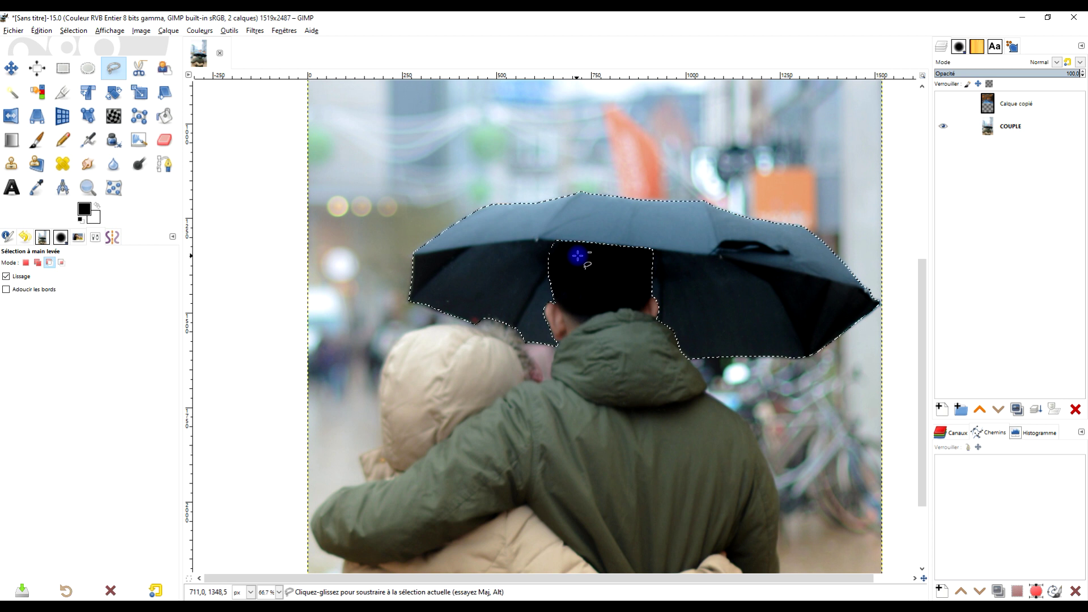
- Copy the selected umbrella and paste it as a new layer above COUPLE
click(41, 30)
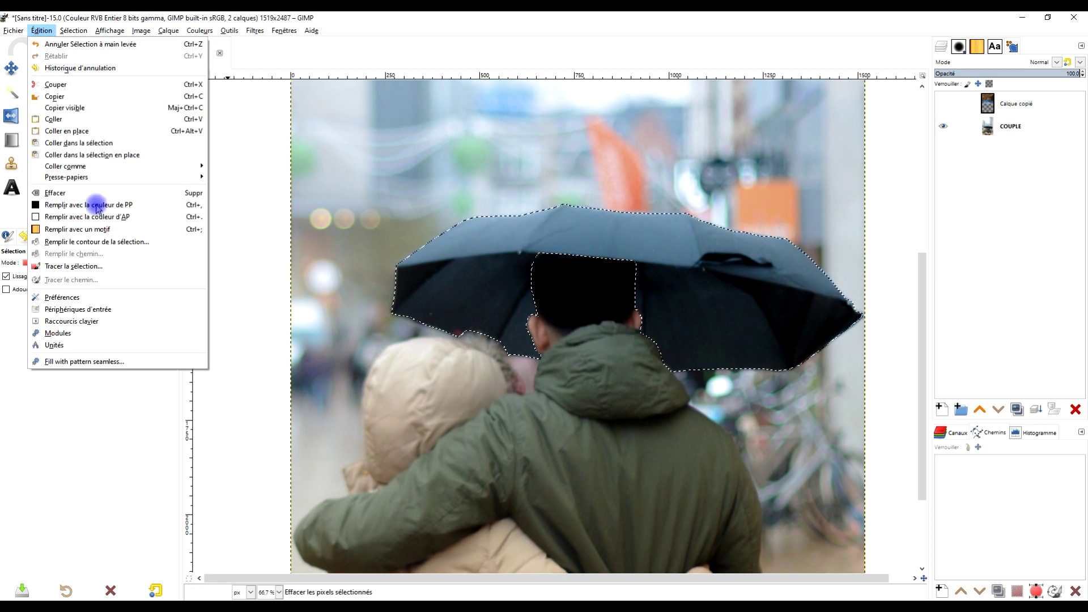
click(67, 108)
click(41, 31)
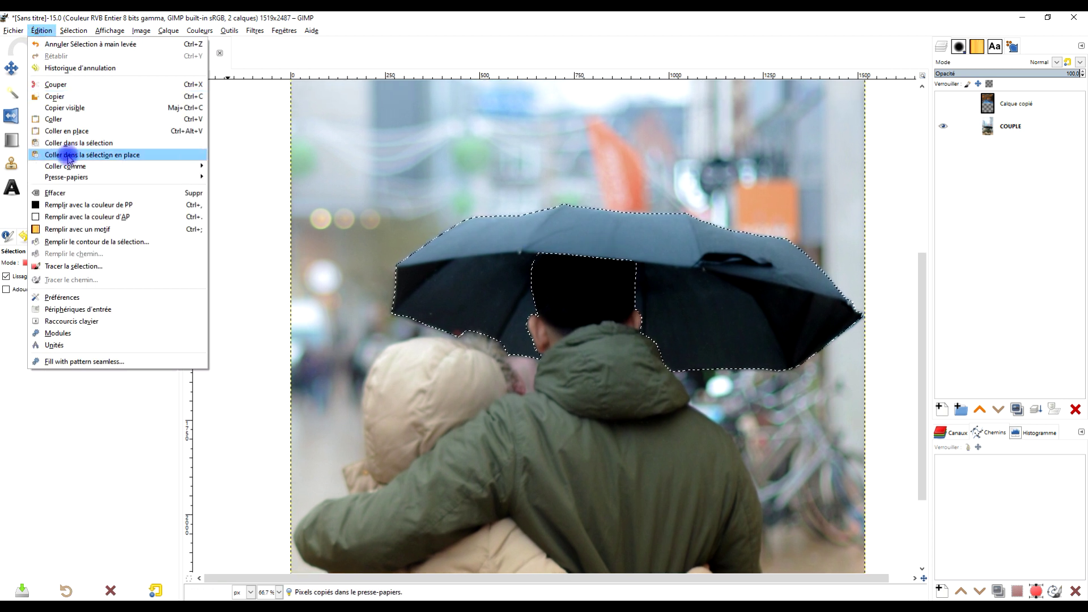
click(77, 120)
click(942, 409)
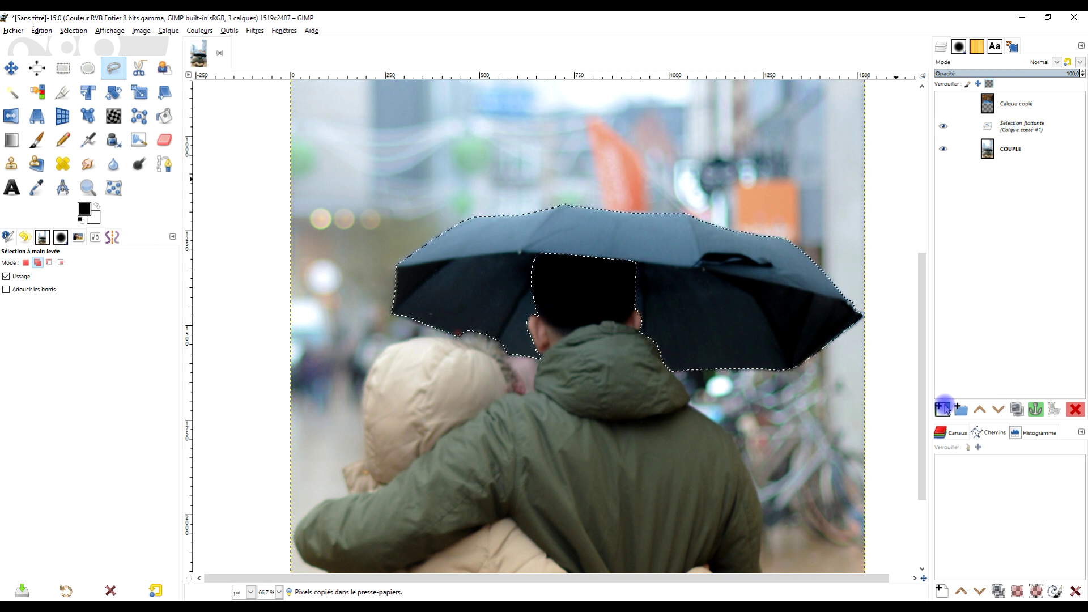
- Rename the pasted umbrella layer as parapluie
double_click(1014, 127)
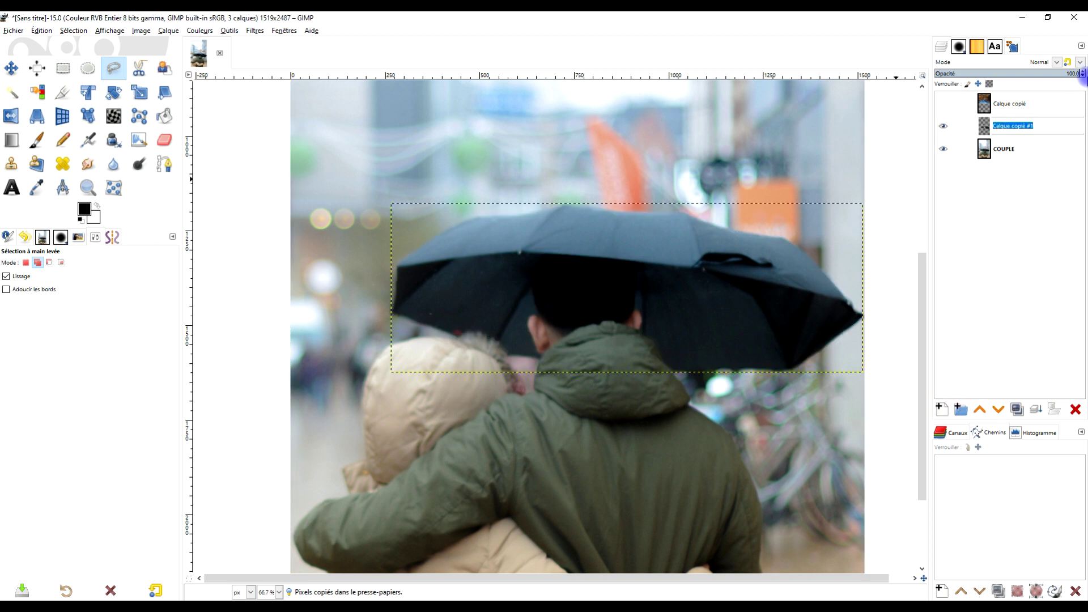
key(Caps_Lock)
text(PA)
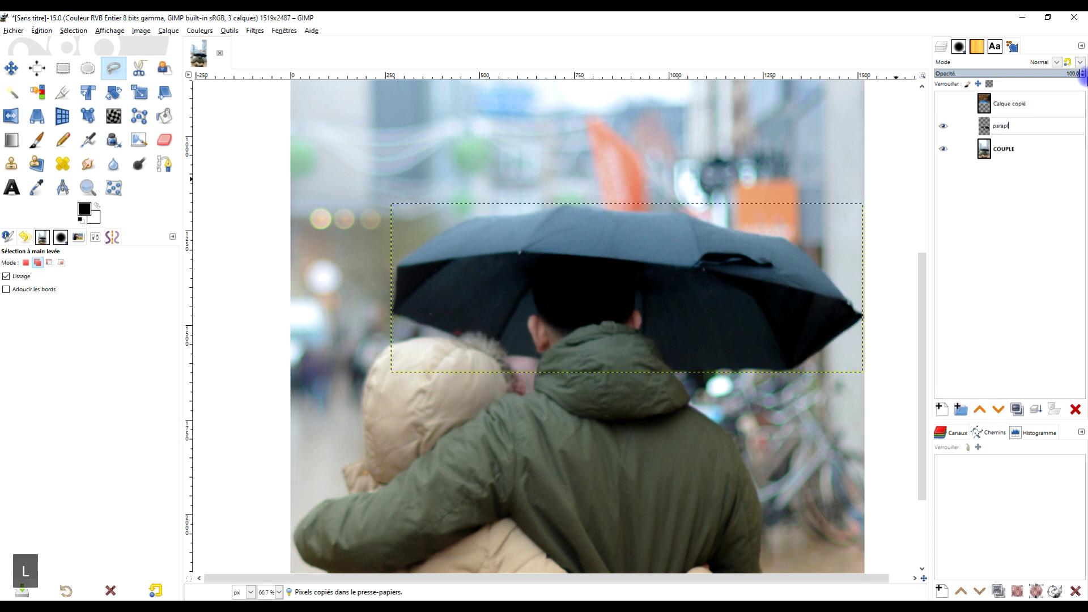
text(rapluie)
key(Return)
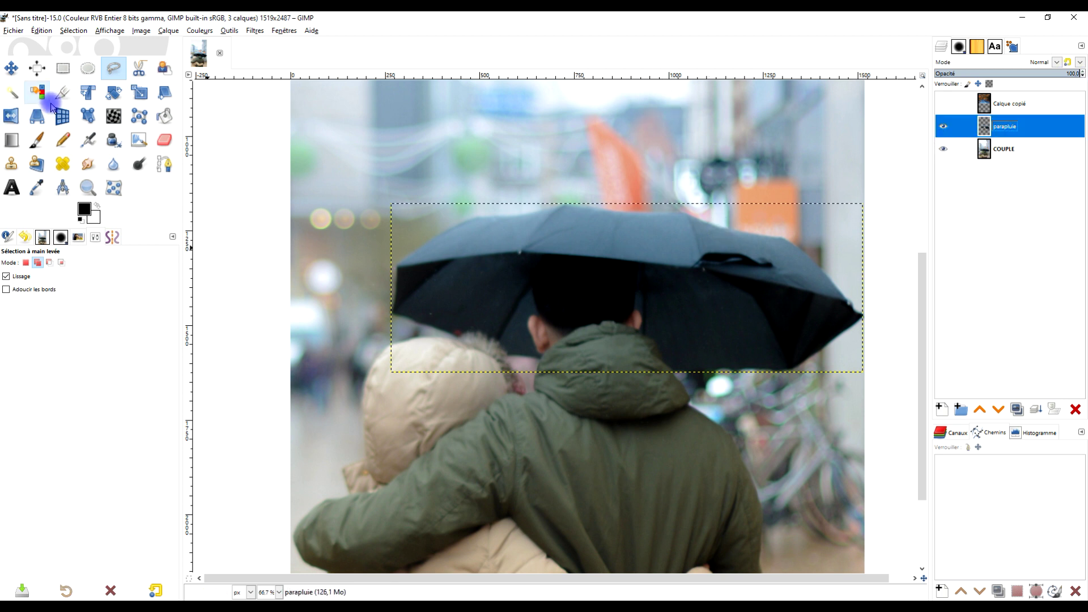
- Scale the parapluie layer up proportionally to 1510 x 540 px, extending it to the image's left edge
click(138, 92)
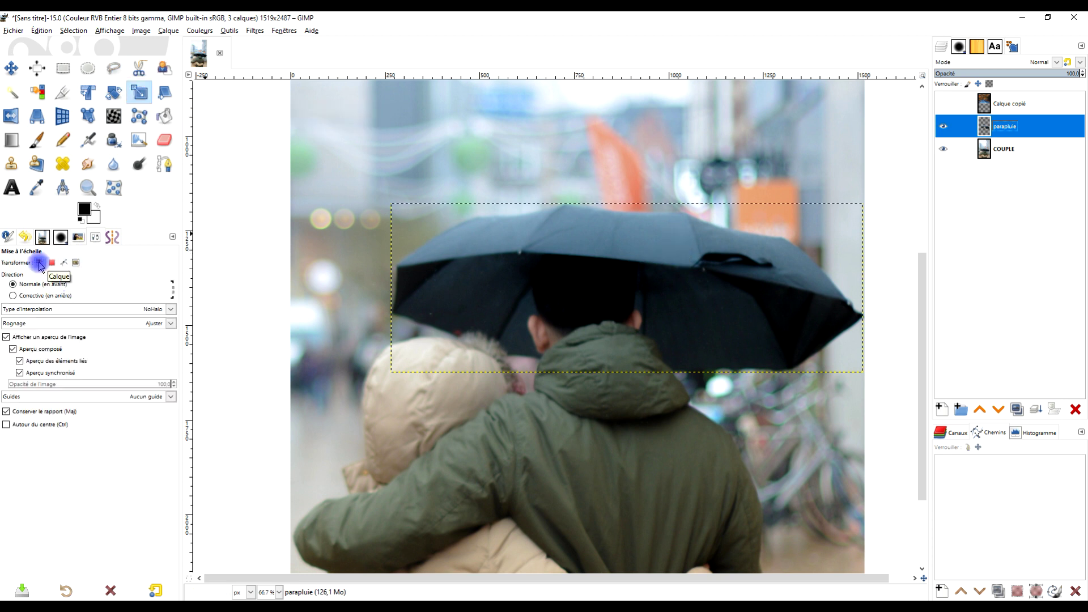
click(582, 253)
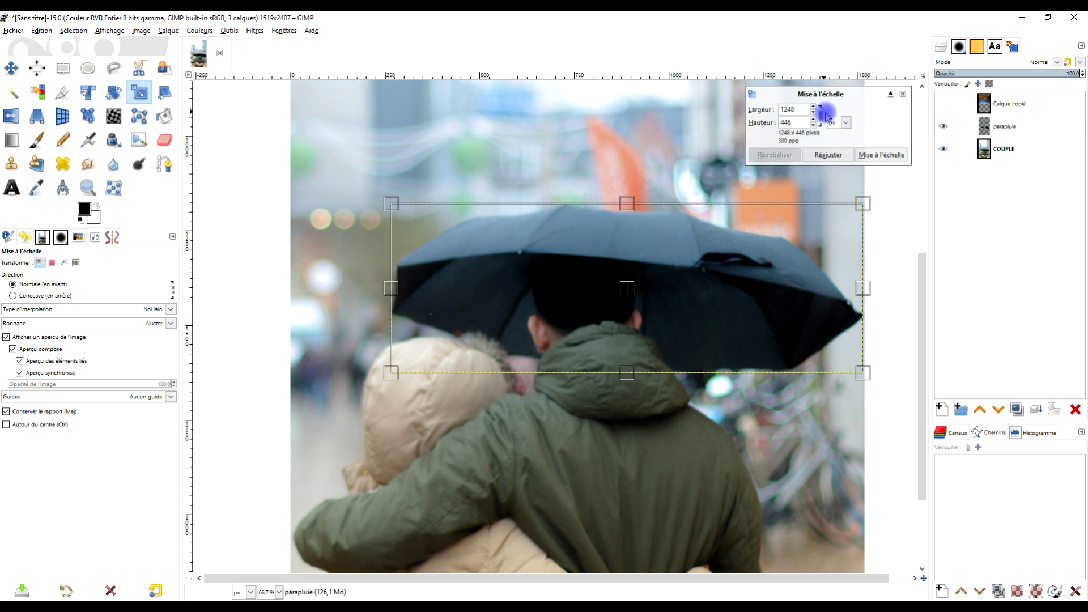
drag(388, 202, 303, 133)
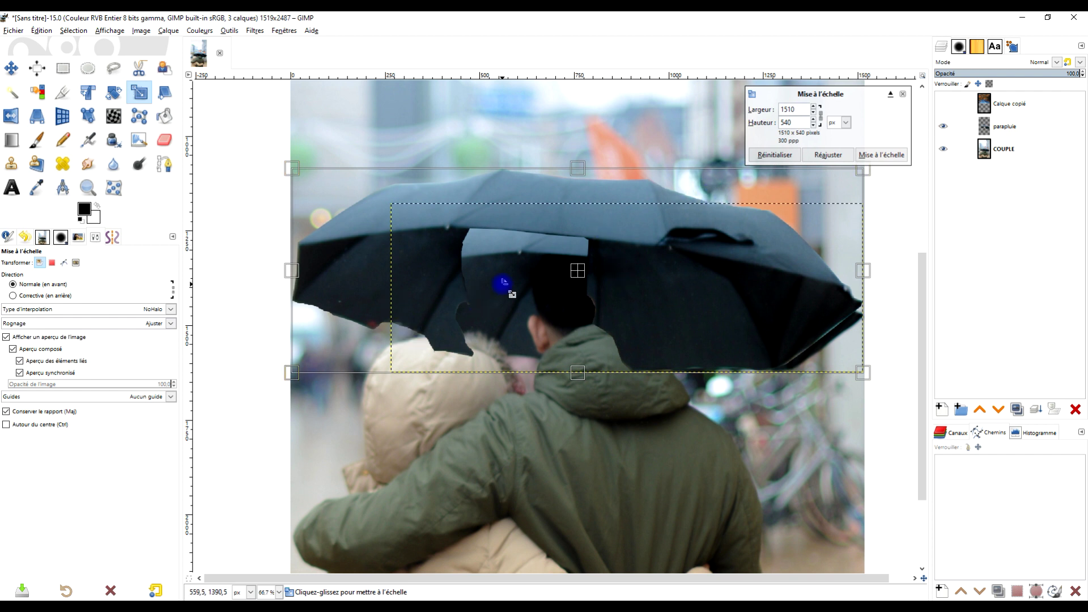
click(882, 155)
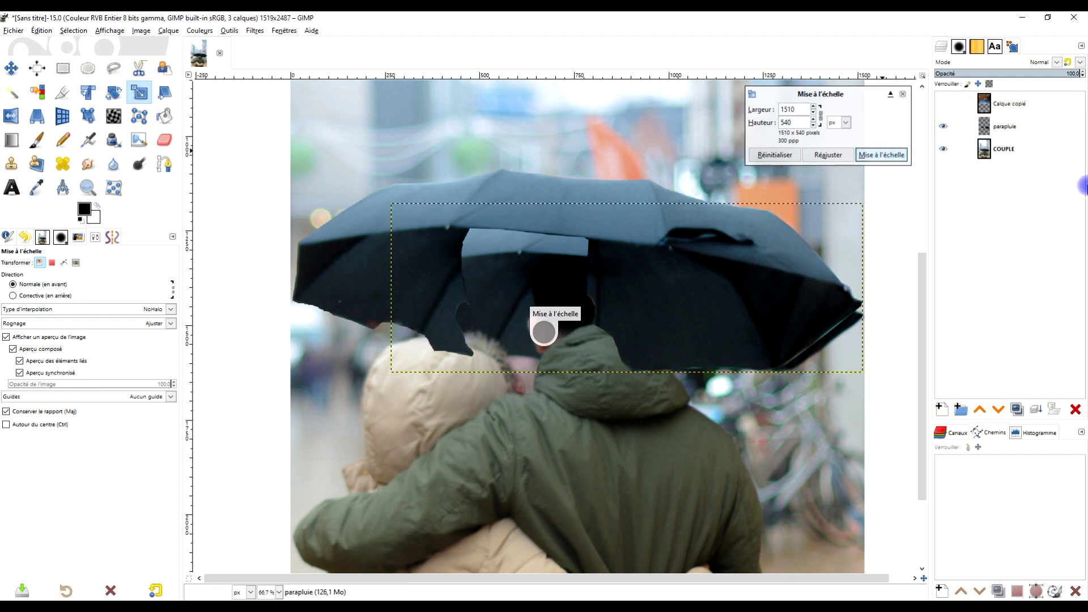
- Add a white, full-opacity layer mask to the parapluie layer
drag(602, 267, 641, 352)
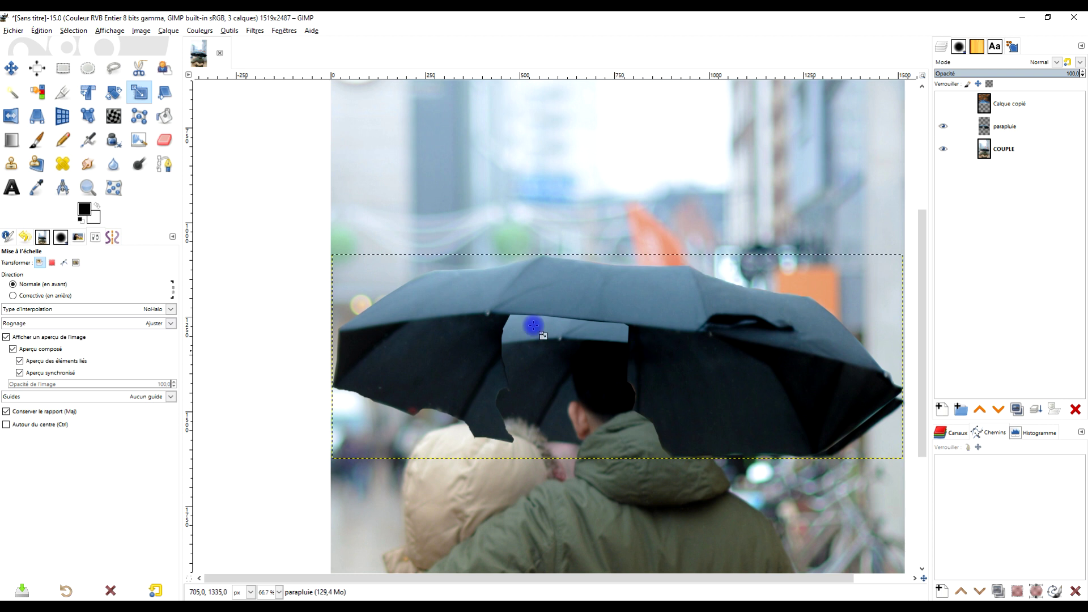
scroll(741, 317, down, 2)
scroll(741, 318, right, 1)
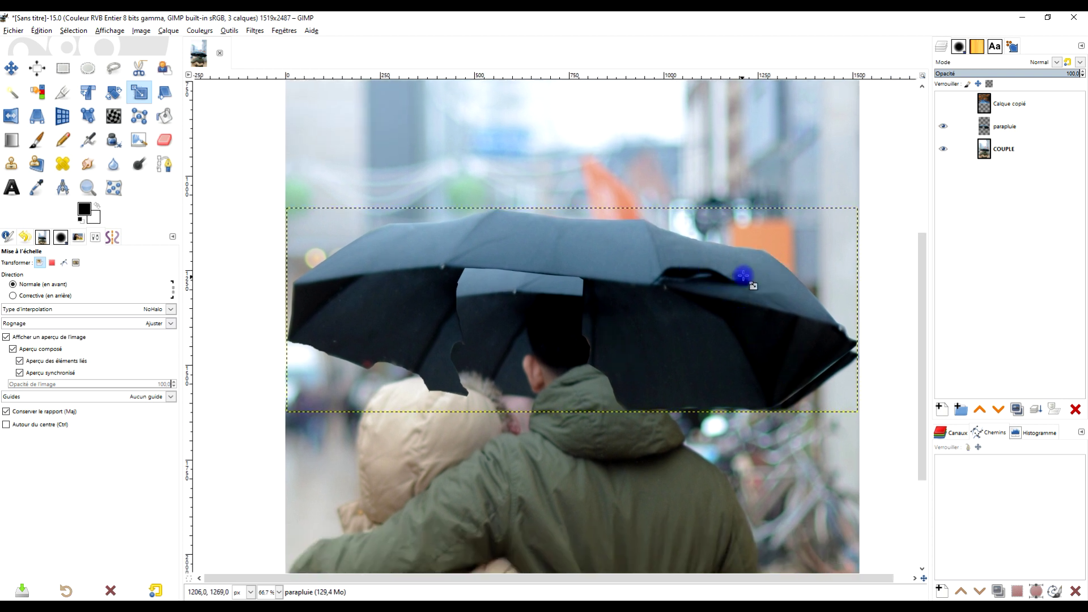
right_click(1028, 126)
click(939, 308)
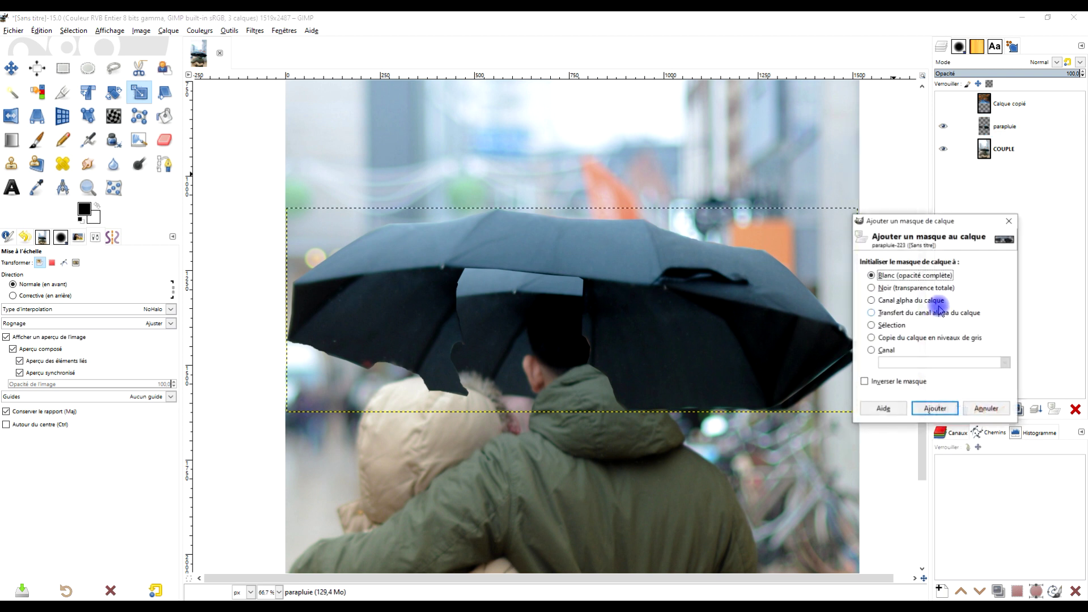
click(936, 409)
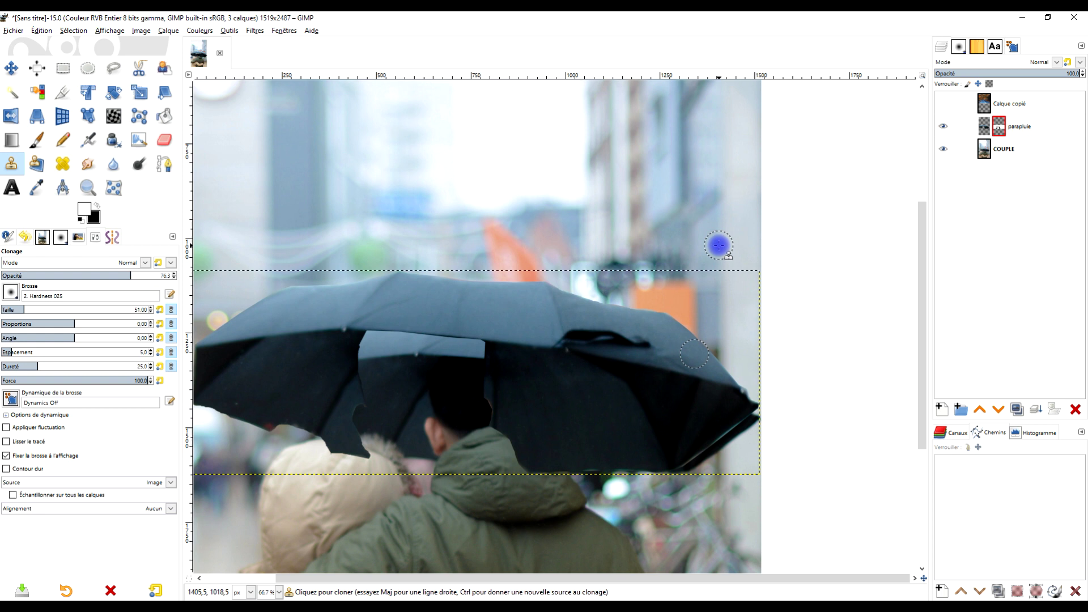
- Activate the parapluie layer and set up the Clone tool with full opacity and a 122 px brush
scroll(493, 291, down, 3)
scroll(454, 308, up, 5)
scroll(530, 396, down, 1)
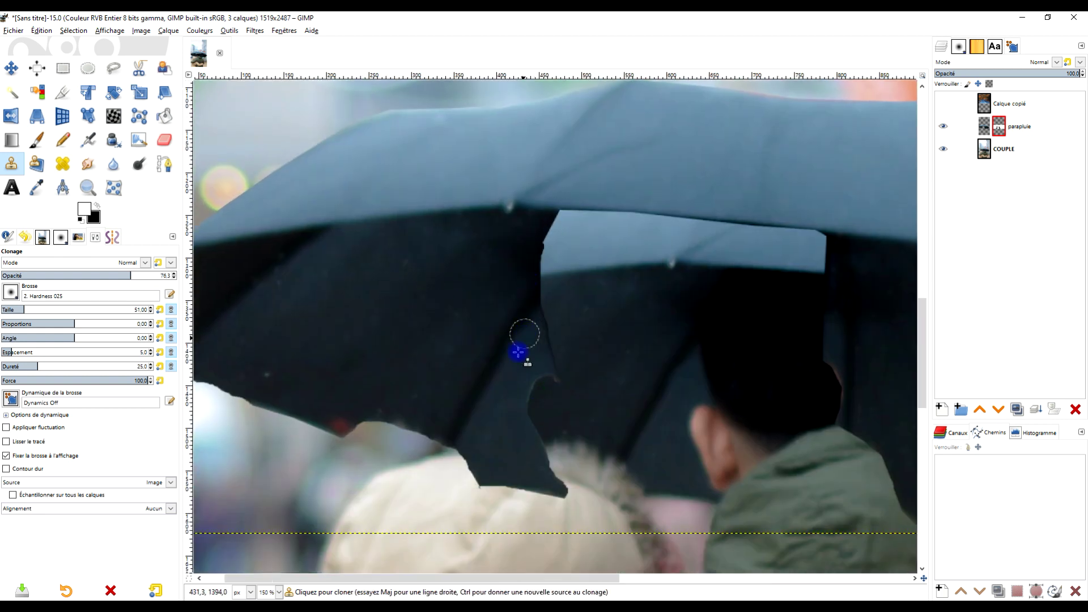
scroll(517, 352, up, 1)
scroll(559, 413, down, 1)
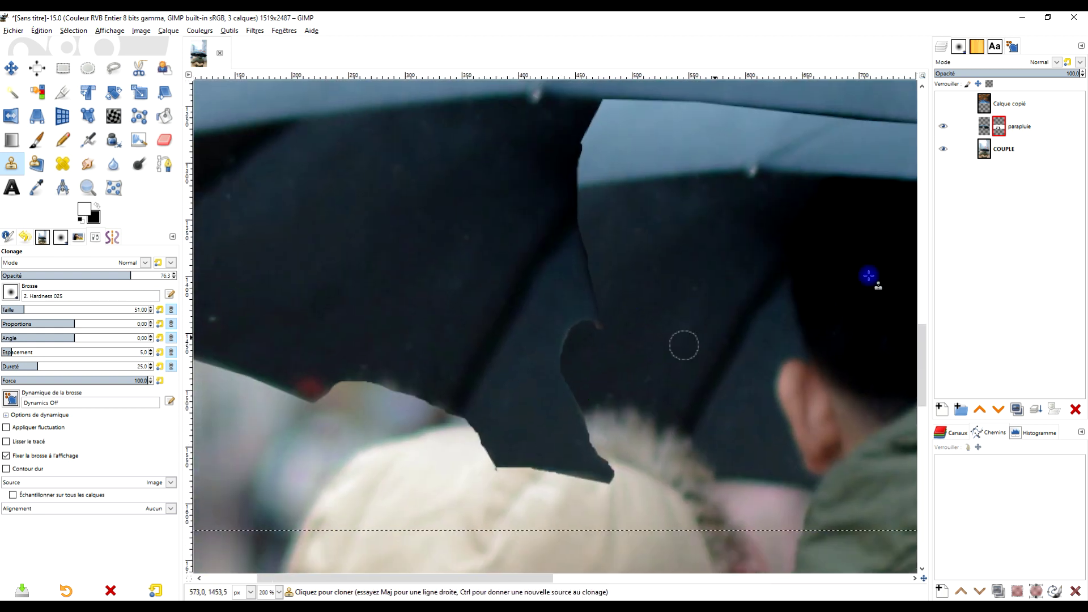
click(995, 126)
scroll(498, 360, down, 1)
scroll(483, 404, up, 1)
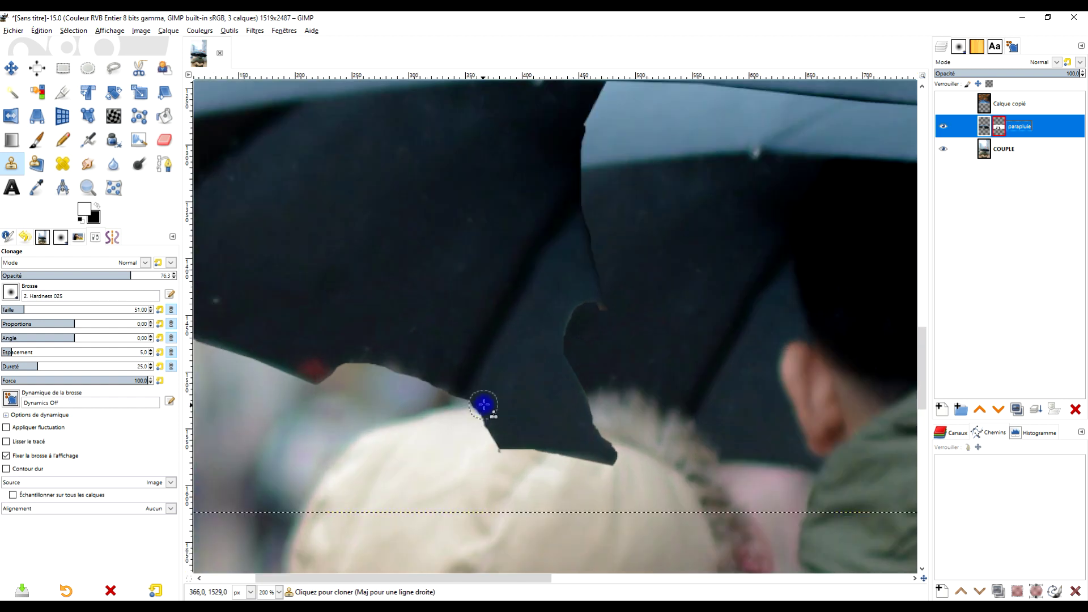
click(36, 143)
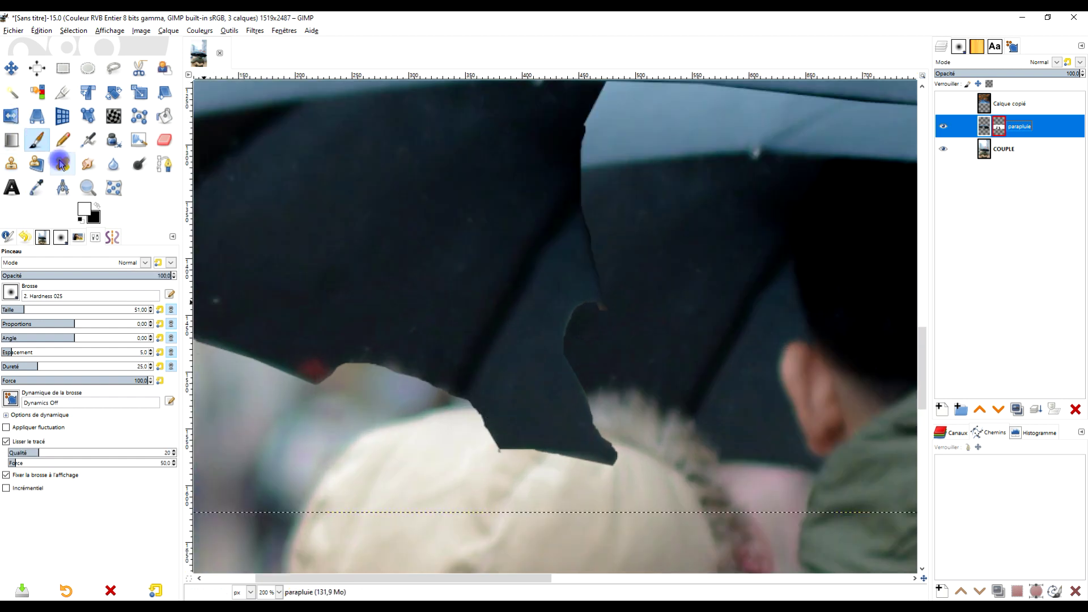
click(12, 164)
click(47, 311)
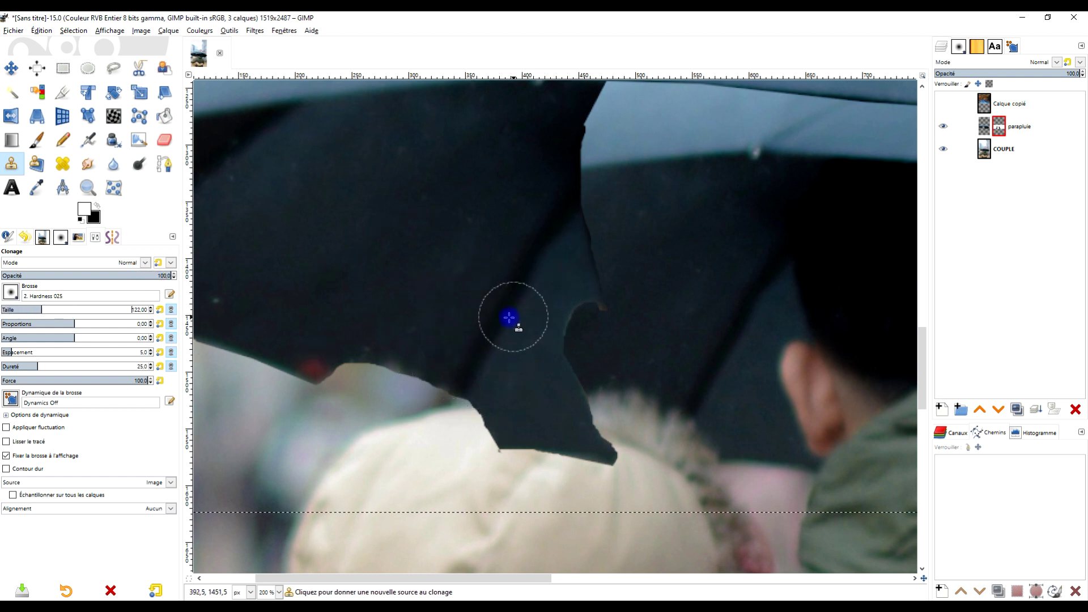
- Try to clone dark fabric from beside the left rib over the umbrella's uneven lower-left edge with the soft brush
key(ctrl)
ctrl+click(500, 322)
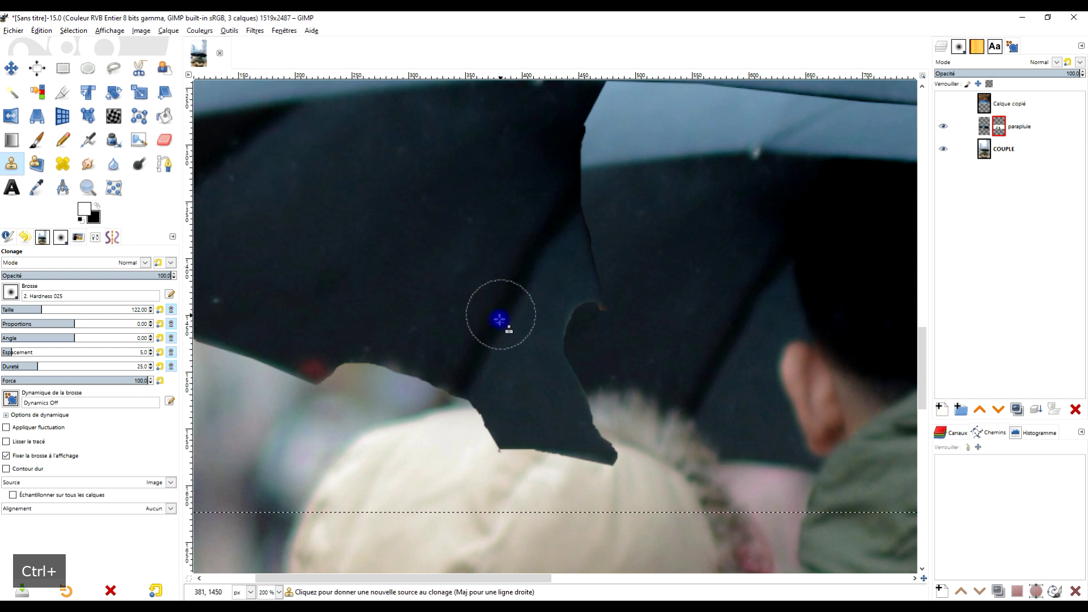
ctrl+click(499, 325)
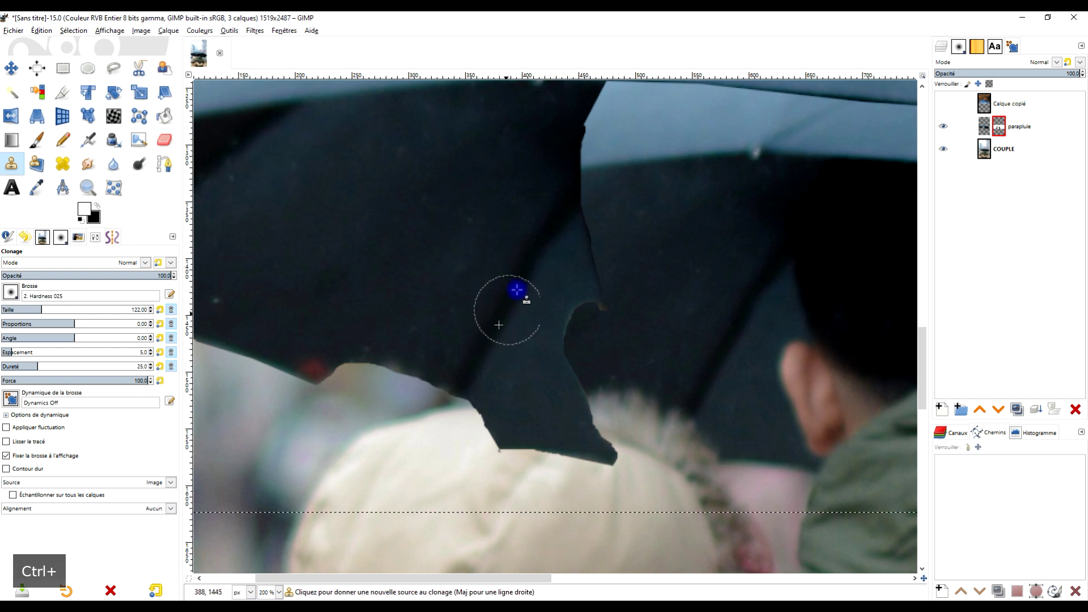
drag(375, 299, 546, 352)
mouse_move(629, 455)
mouse_down()
mouse_move(617, 462)
mouse_move(504, 419)
mouse_move(593, 457)
mouse_move(626, 452)
mouse_up()
- Undo the soft-edged cloning and set the Clone brush to 2. Hardness 100 at 112 px
click(11, 292)
click(50, 327)
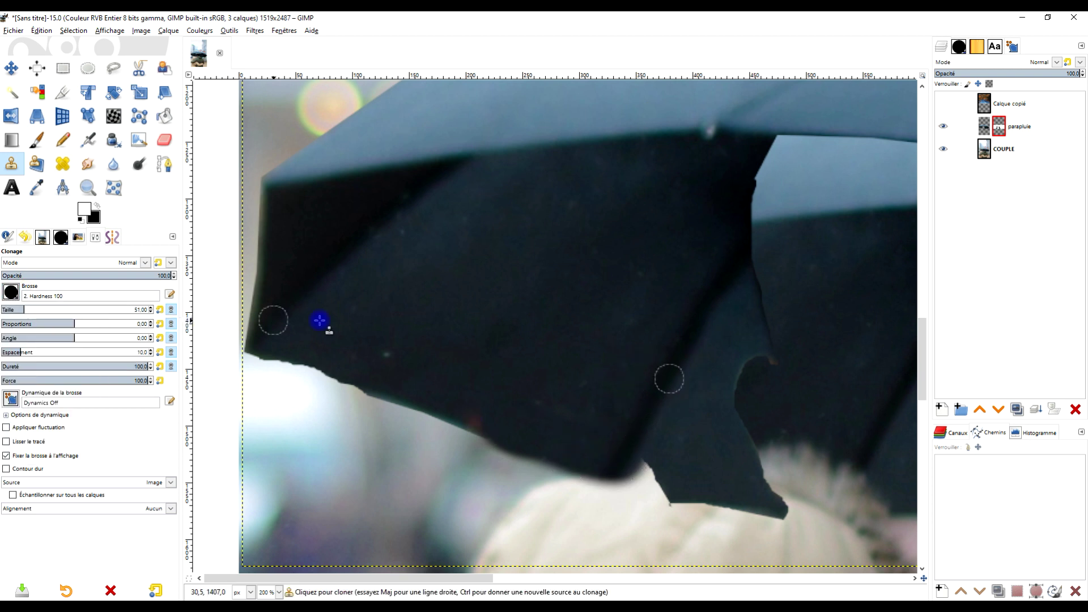
key(ctrl+z)
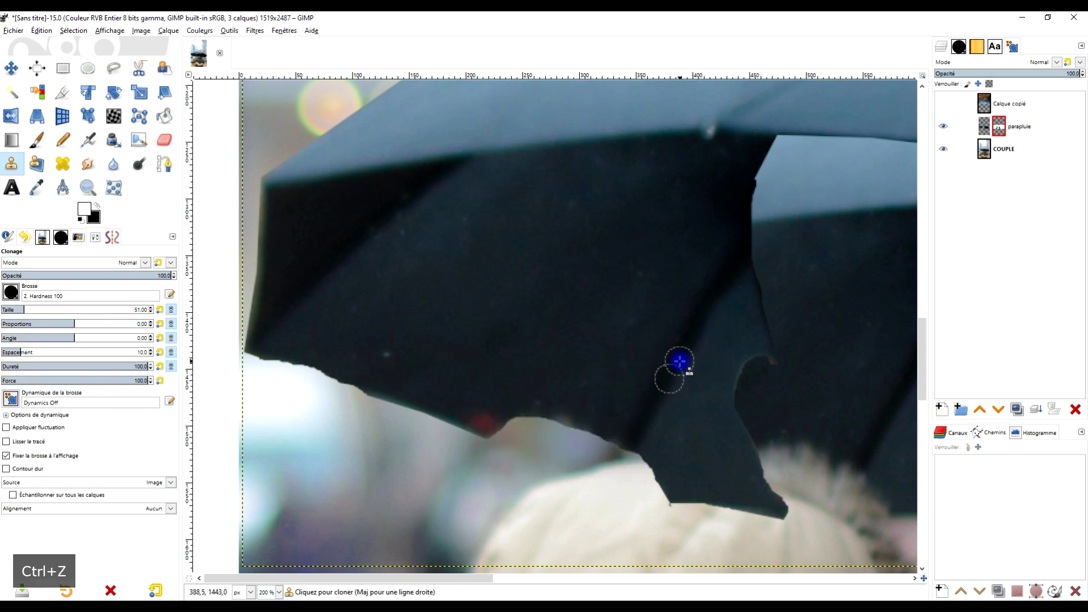
click(660, 366)
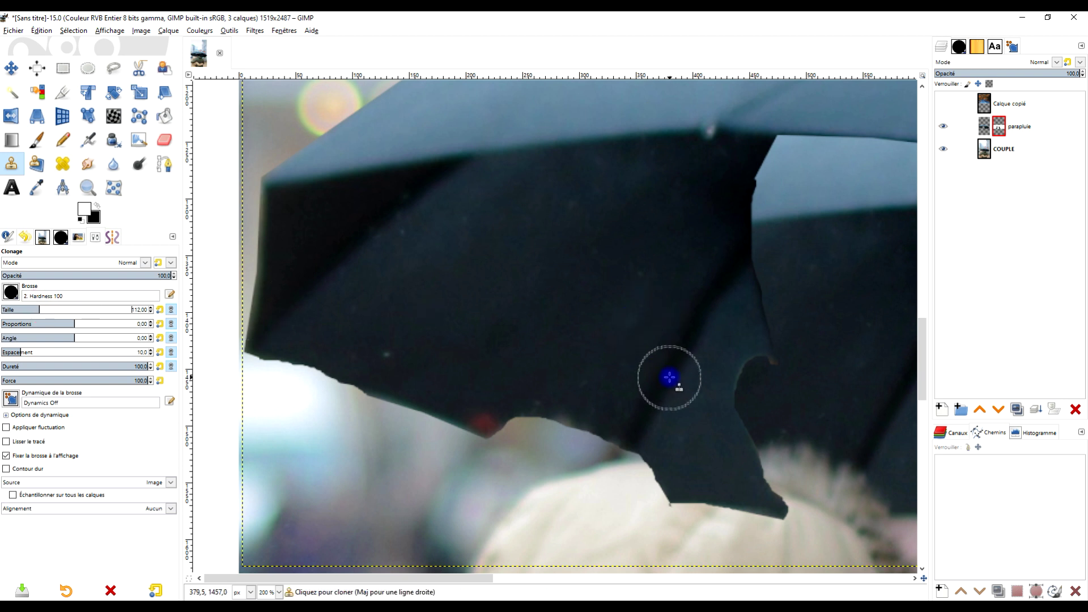
- Clone the left rib and its surrounding dark fabric along the umbrella's lower-left edge and over the jagged seam
ctrl+click(670, 377)
mouse_move(629, 452)
mouse_down()
mouse_move(495, 407)
mouse_move(654, 467)
mouse_move(384, 492)
mouse_up()
scroll(622, 491, up, 1)
scroll(384, 492, down, 1)
mouse_move(493, 421)
mouse_down()
mouse_move(576, 469)
mouse_move(639, 337)
mouse_up()
drag(629, 340, 596, 421)
- Clone the dark rib up to the canopy rim at 75.3 opacity, covering the start of the light strip
ctrl+click(495, 477)
mouse_move(538, 397)
mouse_down()
mouse_move(573, 330)
mouse_move(541, 380)
mouse_up()
ctrl+click(431, 462)
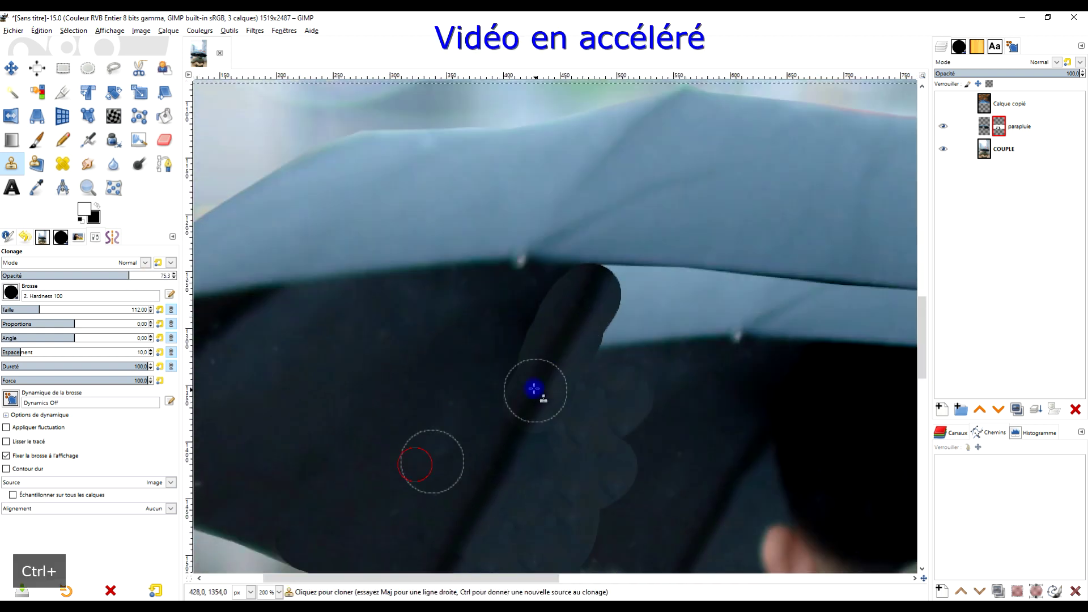
scroll(11, 292, up, 2)
scroll(525, 340, up, 2)
ctrl+click(444, 426)
drag(498, 326, 474, 397)
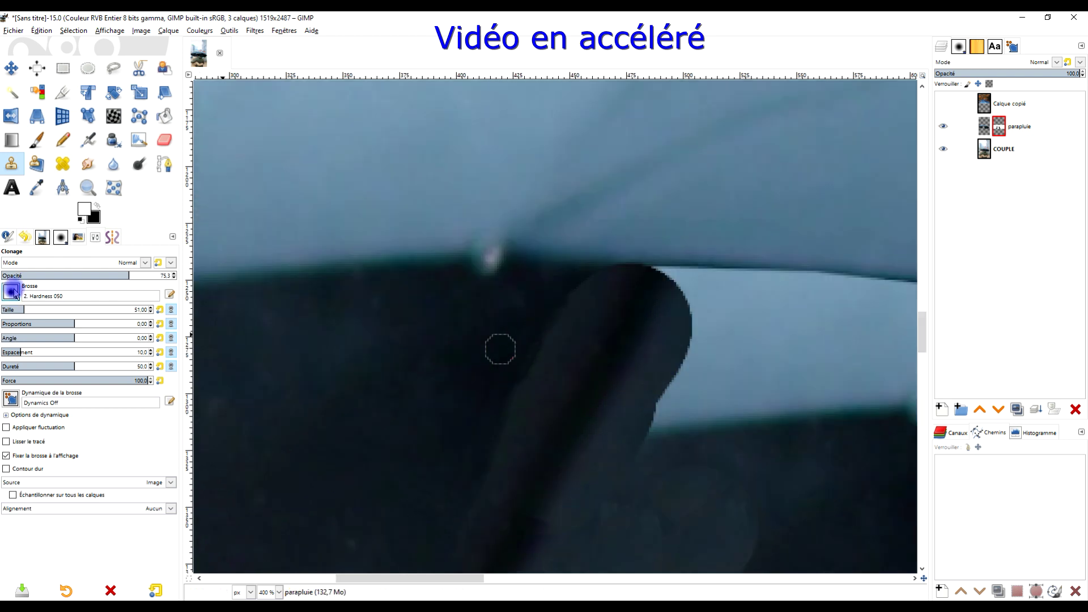
click(66, 275)
scroll(618, 395, down, 4)
scroll(629, 399, up, 4)
click(88, 164)
click(113, 163)
scroll(11, 292, down, 2)
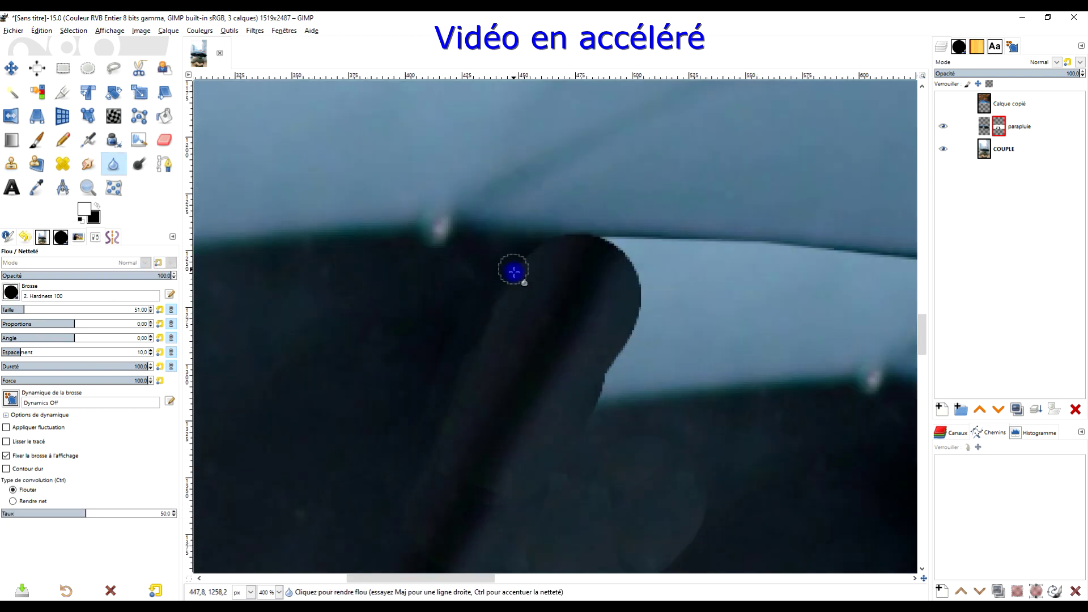
key(s)
scroll(629, 360, down, 4)
scroll(728, 363, up, 1)
- Re-enable the parapluie layer mask and paint on it with a 154 px hard Paintbrush to reshape the canopy edge around the fur hood
right_click(998, 126)
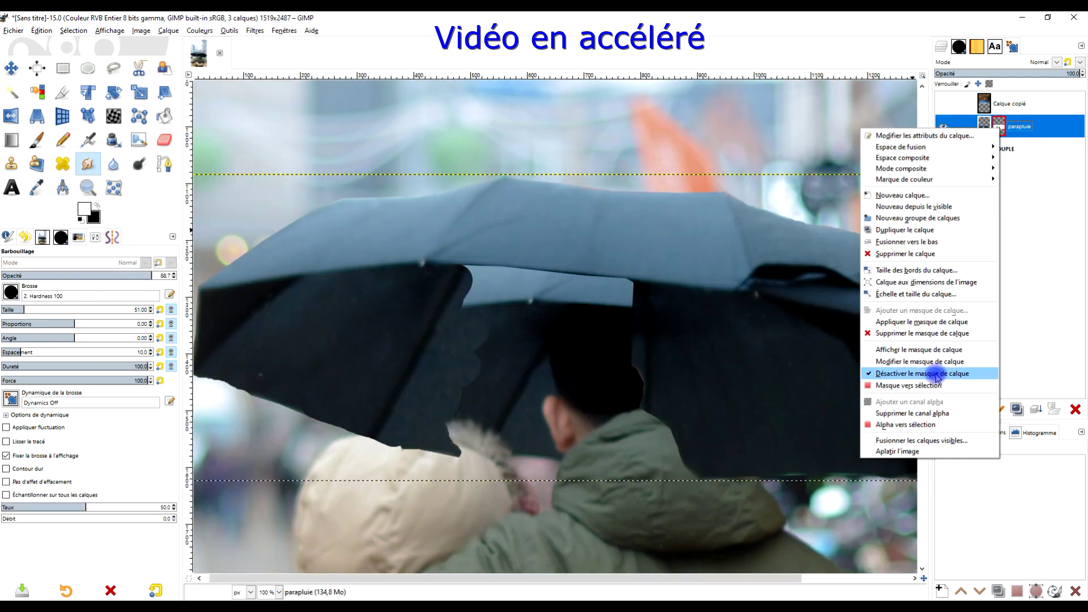
click(935, 374)
scroll(510, 316, up, 1)
click(37, 140)
click(97, 206)
click(47, 309)
drag(389, 311, 430, 258)
scroll(498, 397, down, 2)
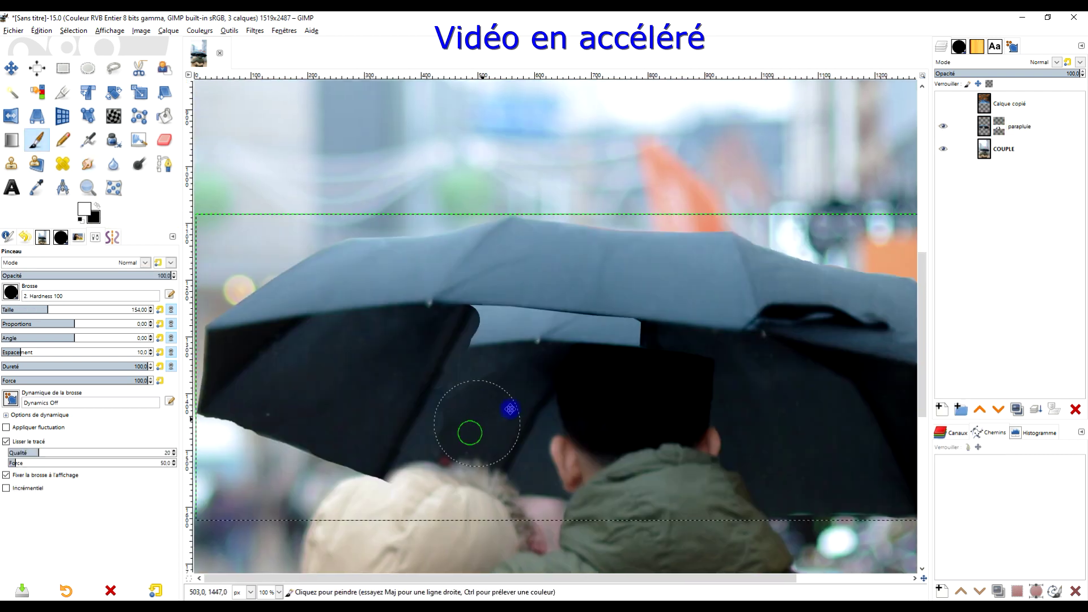
scroll(509, 413, up, 1)
click(981, 127)
key(c)
scroll(474, 350, up, 2)
scroll(516, 460, down, 3)
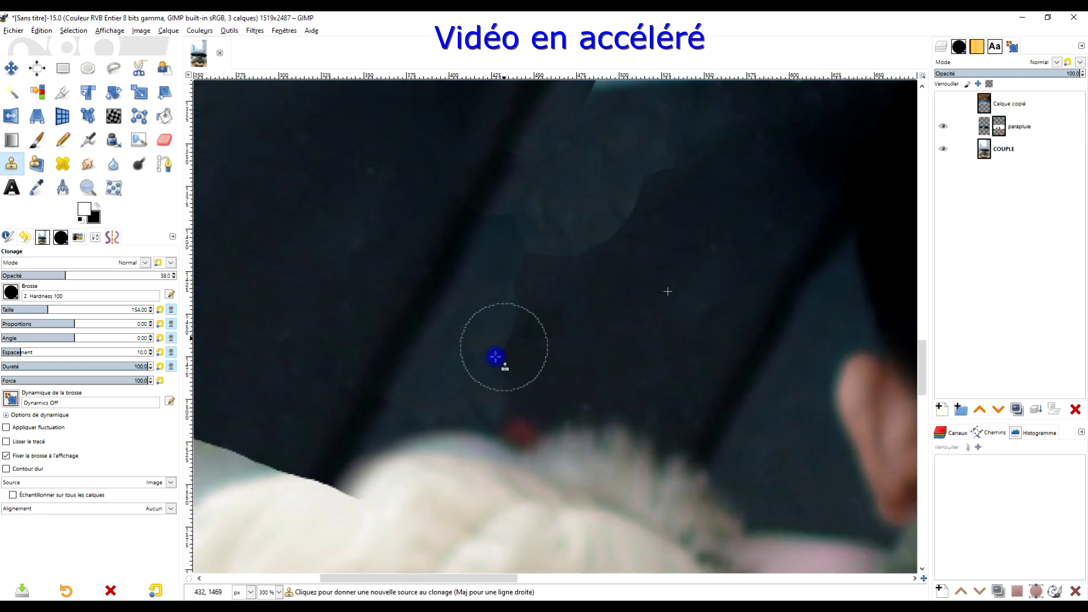
click(36, 140)
click(88, 164)
click(985, 127)
- Inspect the parapluie mask on its own, then paint it white with the 154 px brush to restore the canopy above the fur hood
alt+click(997, 125)
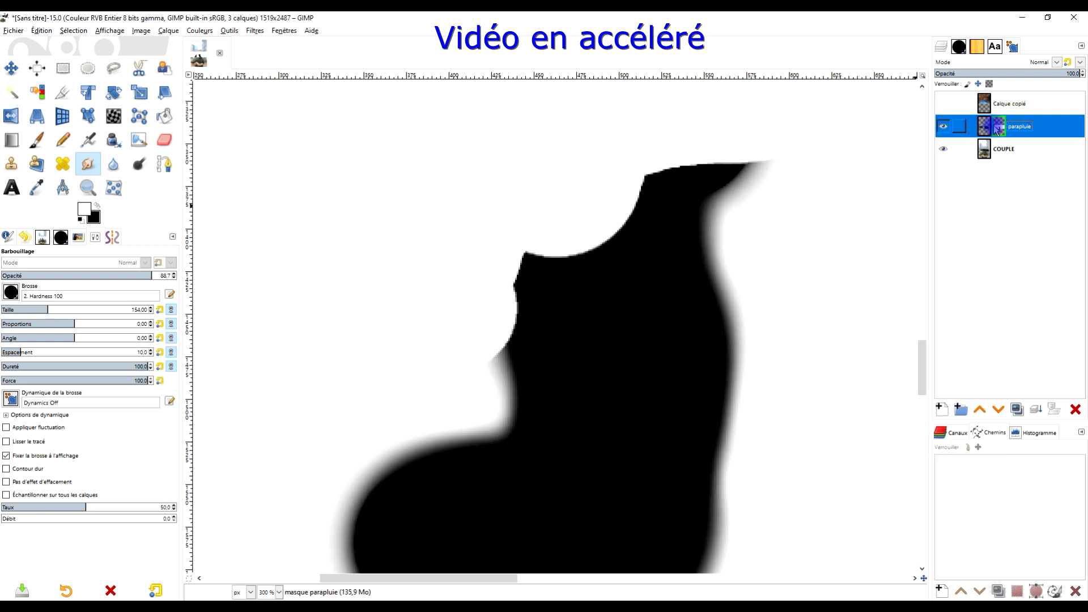
click(63, 144)
click(37, 140)
alt+click(999, 126)
drag(612, 246, 508, 409)
scroll(612, 318, down, 1)
scroll(673, 296, up, 5)
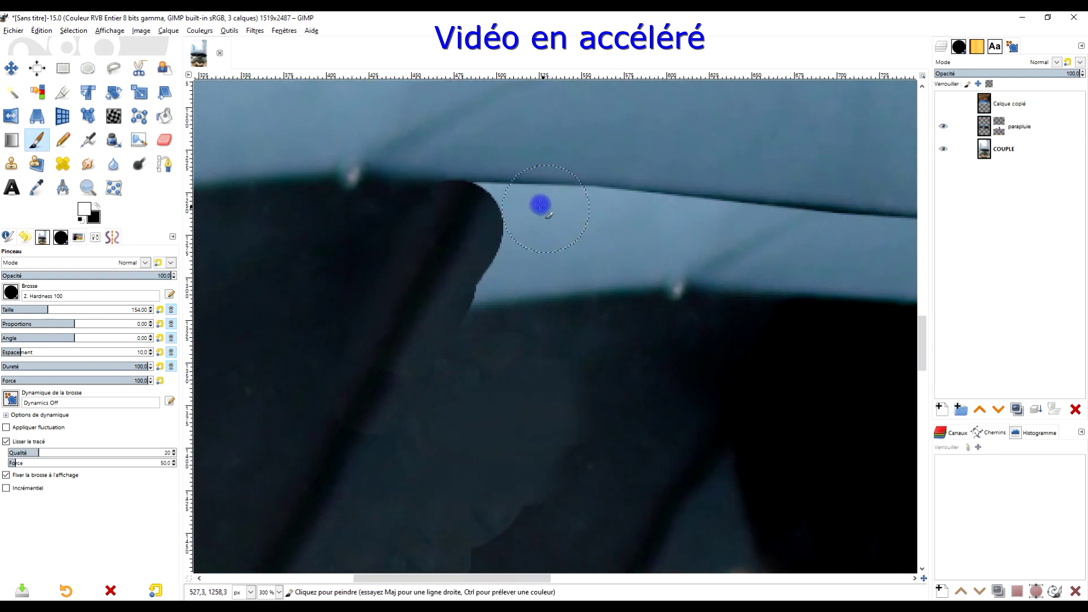
- Clone plain dark canopy fabric over the light strip on the parapluie layer with the 154 px brush at full opacity
click(984, 126)
key(c)
scroll(525, 187, down, 5)
scroll(525, 187, up, 1)
ctrl+click(474, 359)
drag(541, 356, 711, 213)
scroll(711, 213, up, 3)
drag(549, 201, 719, 236)
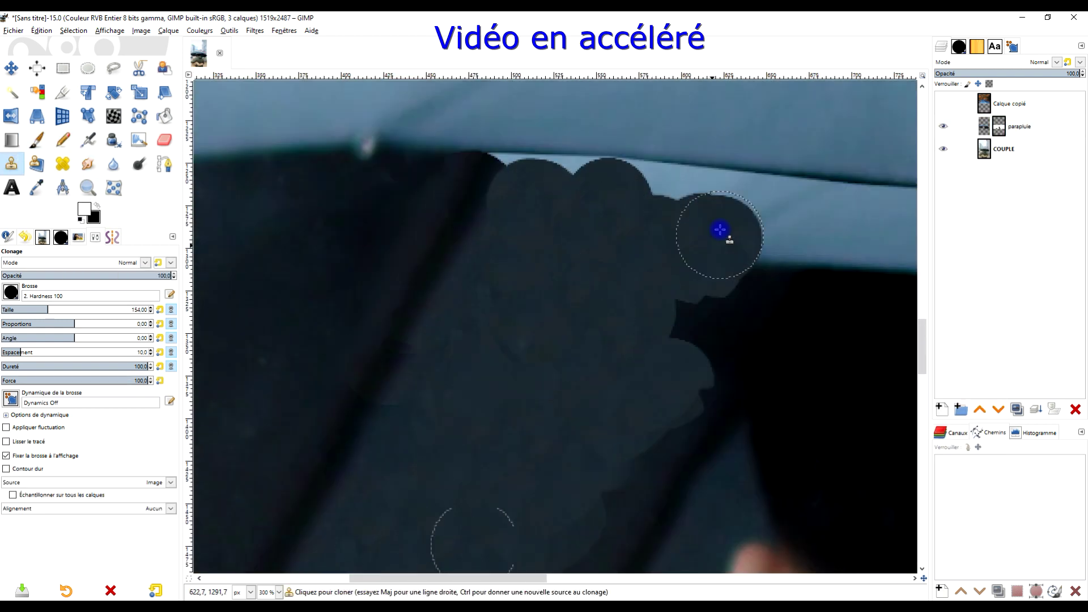
- Extend the cloned fabric toward the man's hair and smudge its upper edge along the canopy rim
scroll(720, 236, down, 1)
drag(527, 470, 631, 294)
scroll(631, 294, up, 1)
key(s)
drag(536, 211, 680, 187)
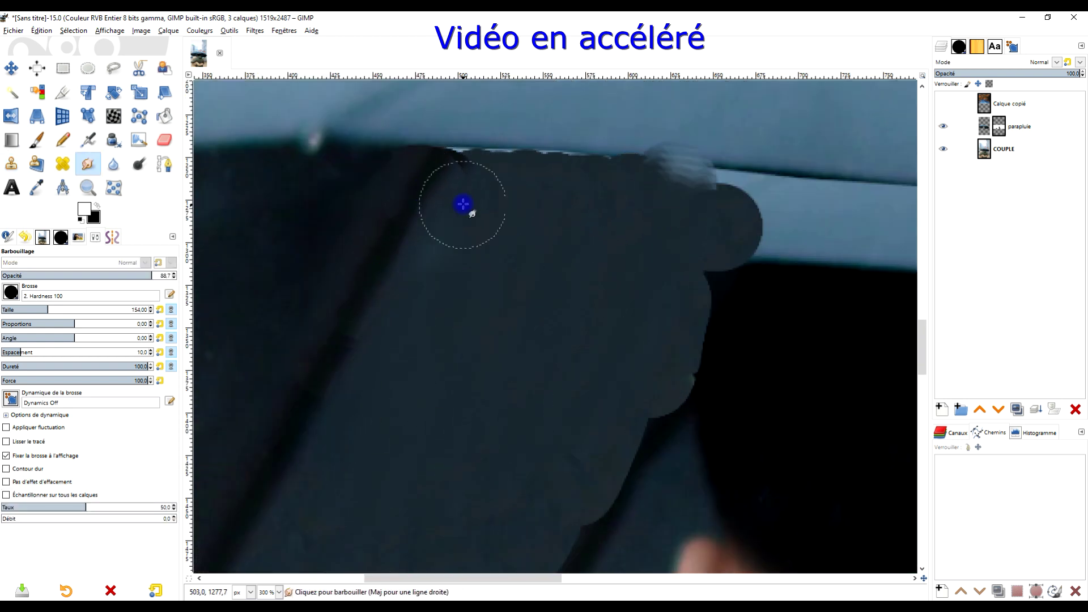
- Clone the second dark rib upward toward the man's hair
scroll(463, 156, down, 4)
key(c)
scroll(601, 367, up, 2)
scroll(602, 391, right, 1)
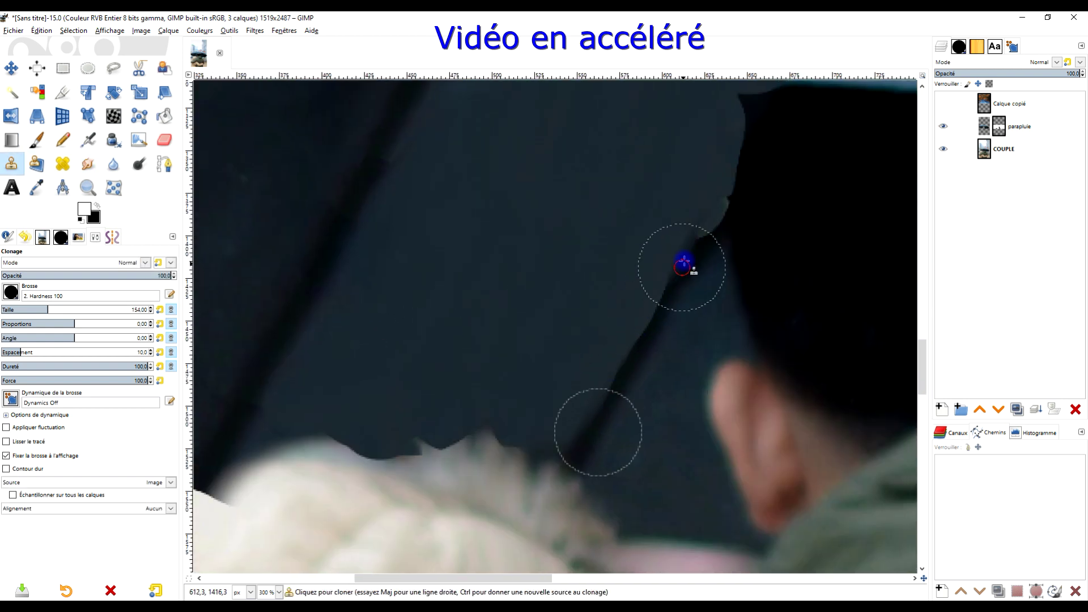
- Smudge the remaining light strip above the man's hair into the dark fabric
scroll(684, 261, up, 3)
click(87, 164)
drag(701, 283, 471, 270)
scroll(568, 342, down, 2)
- Undo the last brush stroke on the parapluie mask and switch the painting colour to black
click(998, 126)
click(37, 140)
key(ctrl+z)
click(96, 205)
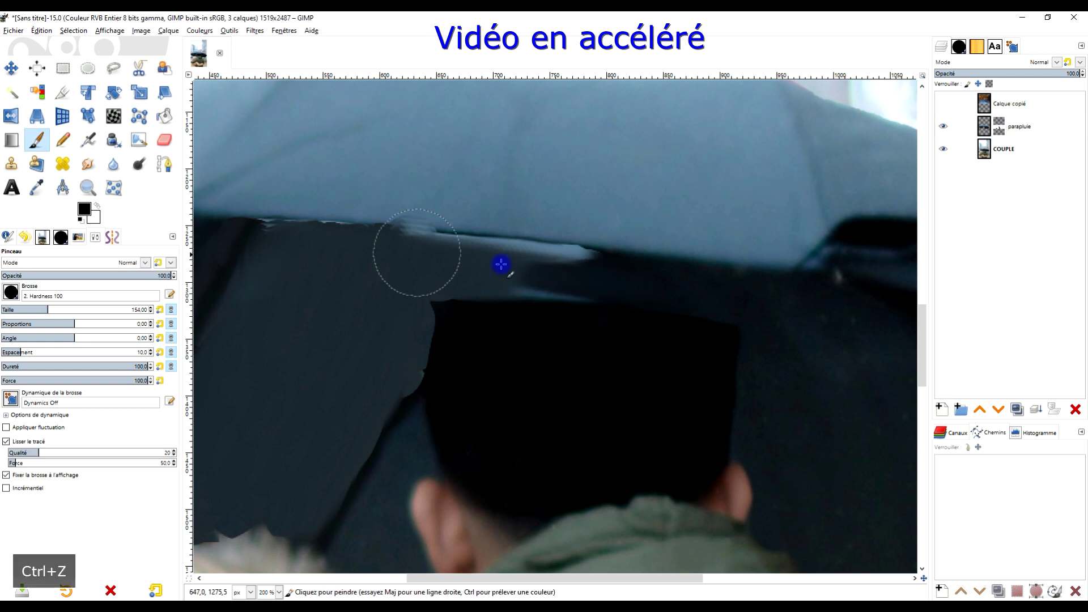
scroll(549, 264, up, 2)
- Smudge the fabric below the canopy rim and along the rib beside the man's hair to blend the cloned edges
click(999, 126)
click(88, 163)
mouse_move(699, 331)
mouse_down()
mouse_move(500, 333)
mouse_move(607, 275)
mouse_up()
scroll(607, 275, down, 1)
scroll(607, 275, left, 3)
drag(433, 509, 562, 292)
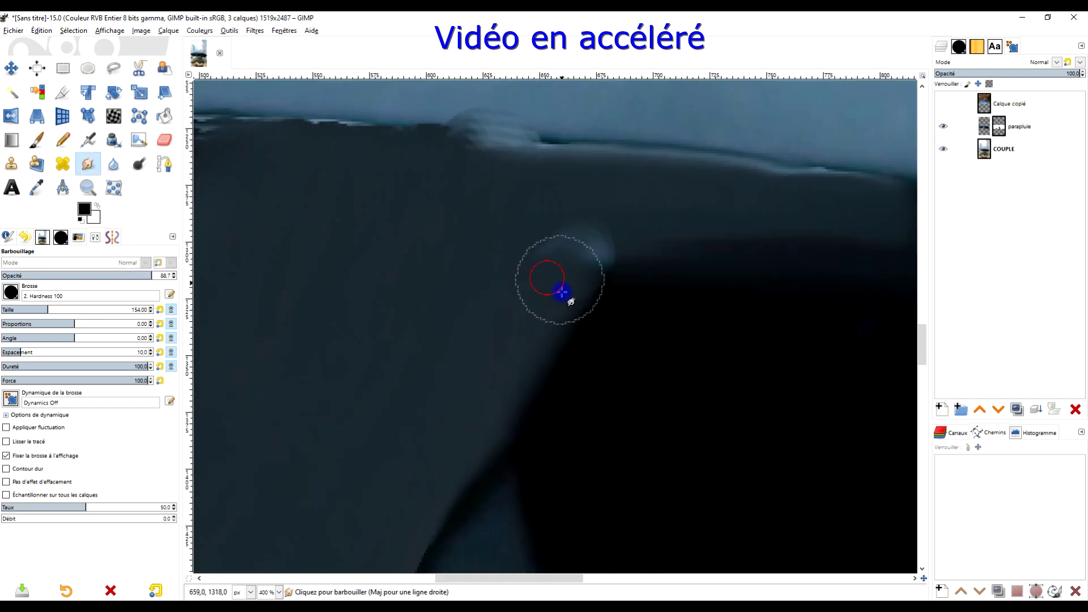
- Clone fabric from around the left rib over the area beside the man's hair with the 154 px brush
scroll(680, 176, down, 3)
key(c)
ctrl+click(398, 343)
scroll(491, 410, up, 2)
mouse_move(670, 263)
mouse_down()
mouse_move(714, 197)
mouse_move(627, 340)
mouse_up()
scroll(839, 200, down, 4)
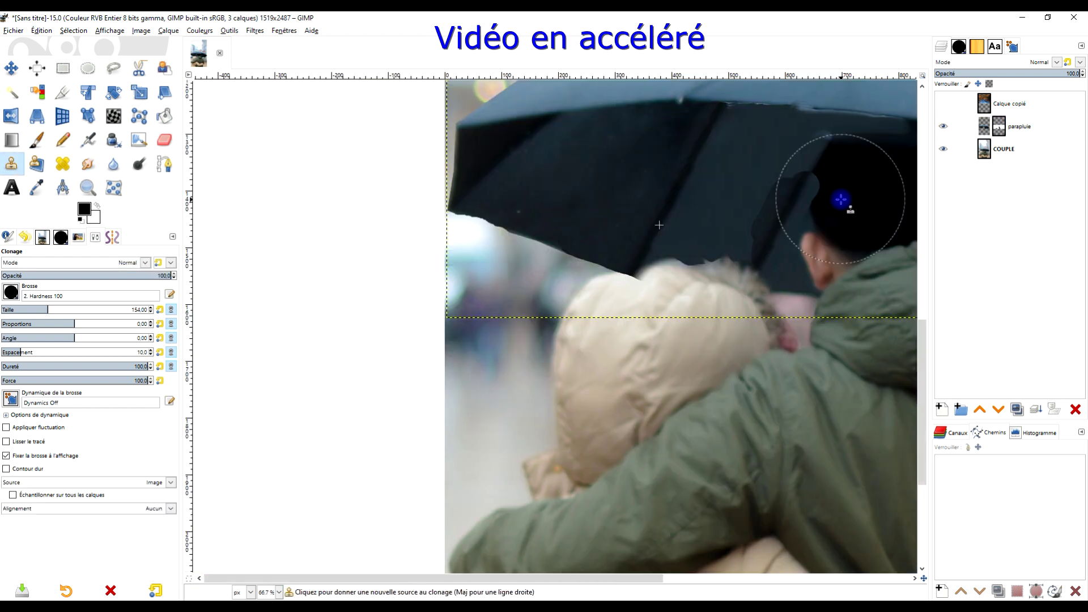
- Try to smudge the umbrella fabric around the top of the man's hair
scroll(556, 369, up, 4)
key(s)
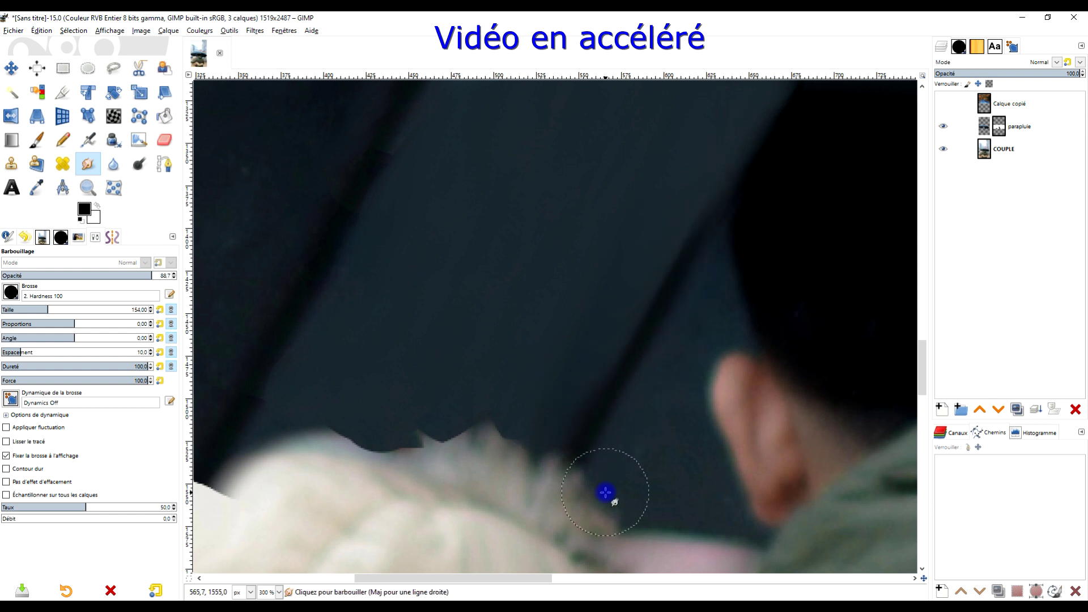
scroll(605, 493, down, 3)
scroll(692, 359, up, 4)
drag(633, 291, 700, 298)
scroll(597, 312, down, 2)
scroll(699, 187, up, 1)
key(ctrl+z)
key(ctrl+z)
key(ctrl+z)
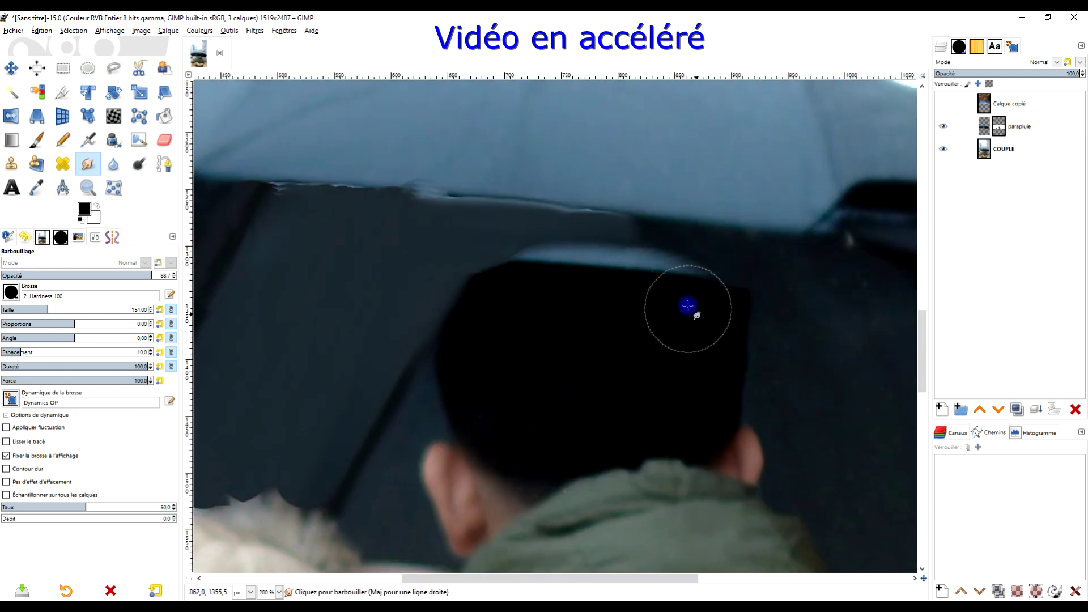
- Duplicate the COUPLE layer and rename the copy as MODIFIE
click(1004, 149)
click(1017, 409)
double_click(1036, 148)
text(MODIFIE)
key(Return)
- Clone black hair over the light strip above the man's head on MODIFIE, using a 51 px 2. Hardness 050 brush
key(c)
ctrl+click(505, 323)
scroll(11, 293, up, 2)
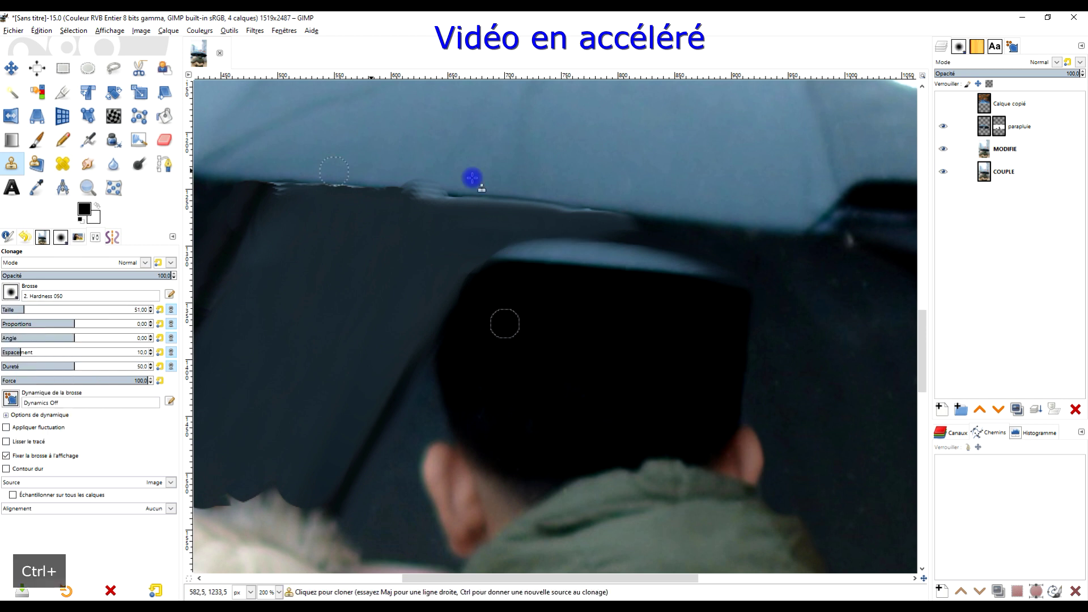
drag(517, 261, 659, 261)
scroll(600, 309, down, 3)
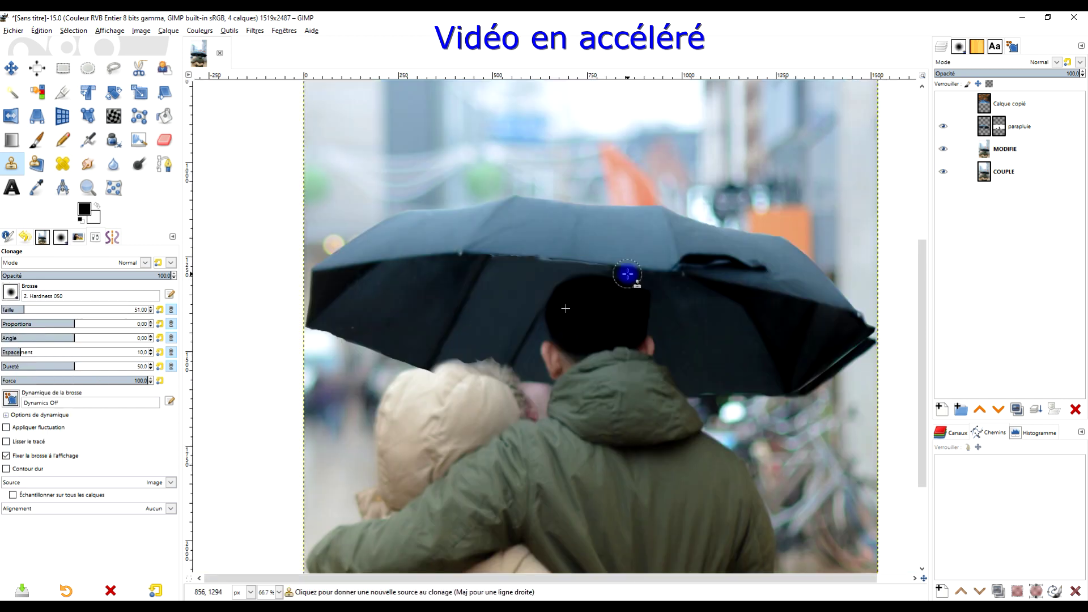
- Undo the last mask stroke and repaint the parapluie mask across the top of the man's hair at reduced opacity
scroll(626, 277, up, 4)
click(37, 140)
click(998, 126)
key(ctrl+z)
click(80, 275)
drag(669, 340, 448, 313)
- Clone more black hair across the top of the man's head on the MODIFIE layer with a 191 px brush
key(c)
double_click(1005, 149)
click(1054, 286)
ctrl+click(552, 411)
mouse_move(584, 306)
mouse_down()
mouse_move(669, 343)
mouse_move(481, 297)
mouse_move(659, 344)
mouse_up()
scroll(565, 323, down, 4)
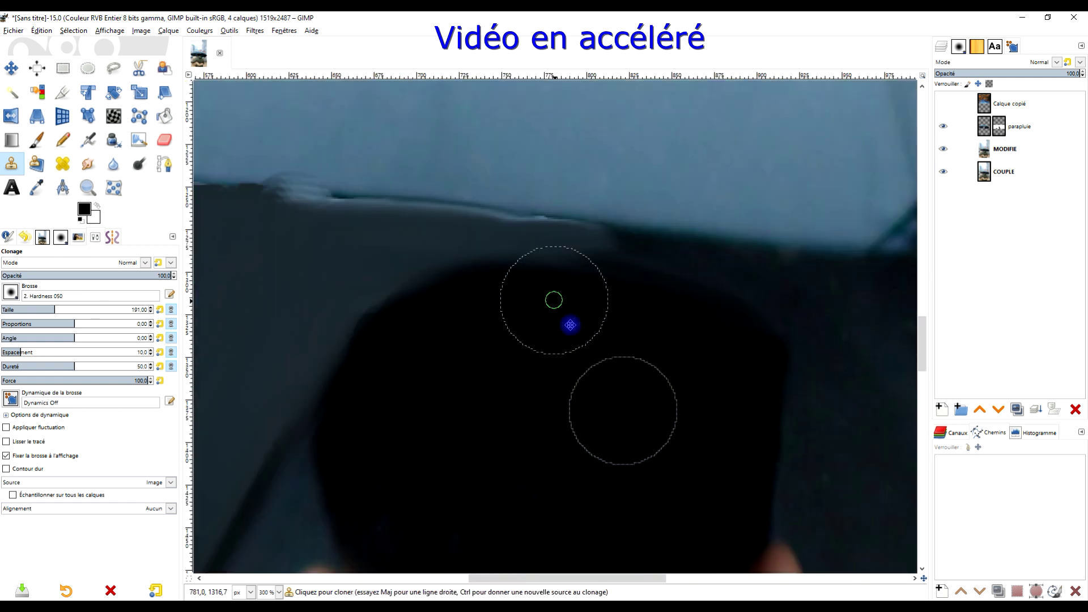
- Smudge the jagged light line along the canopy rim with a 191 px brush to smooth it into the dark underside
scroll(496, 437, up, 6)
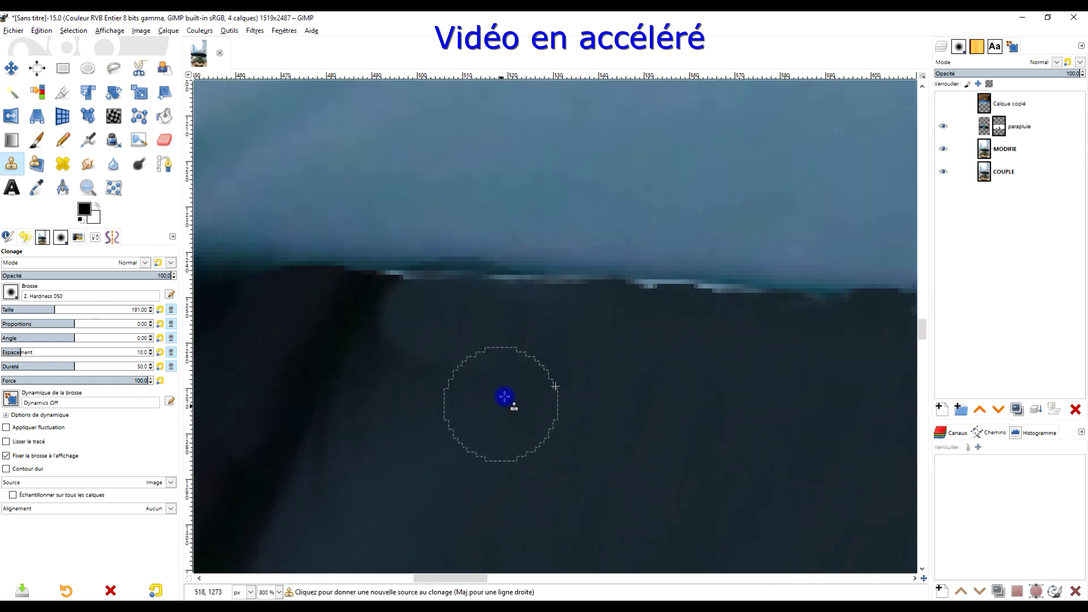
key(s)
drag(836, 317, 408, 286)
scroll(646, 413, down, 3)
scroll(646, 413, up, 3)
drag(737, 363, 960, 389)
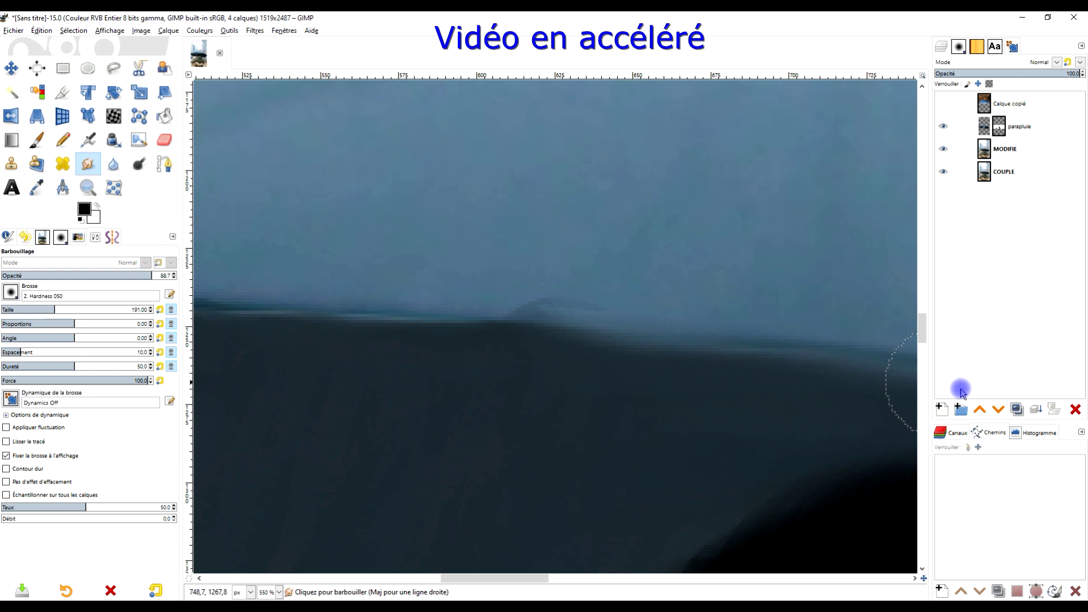
- Smudge the canopy rim above the man's head farther to the right with the 191 px 2. Hardness 050 brush
scroll(816, 453, down, 1)
scroll(686, 363, right, 3)
drag(731, 377, 843, 408)
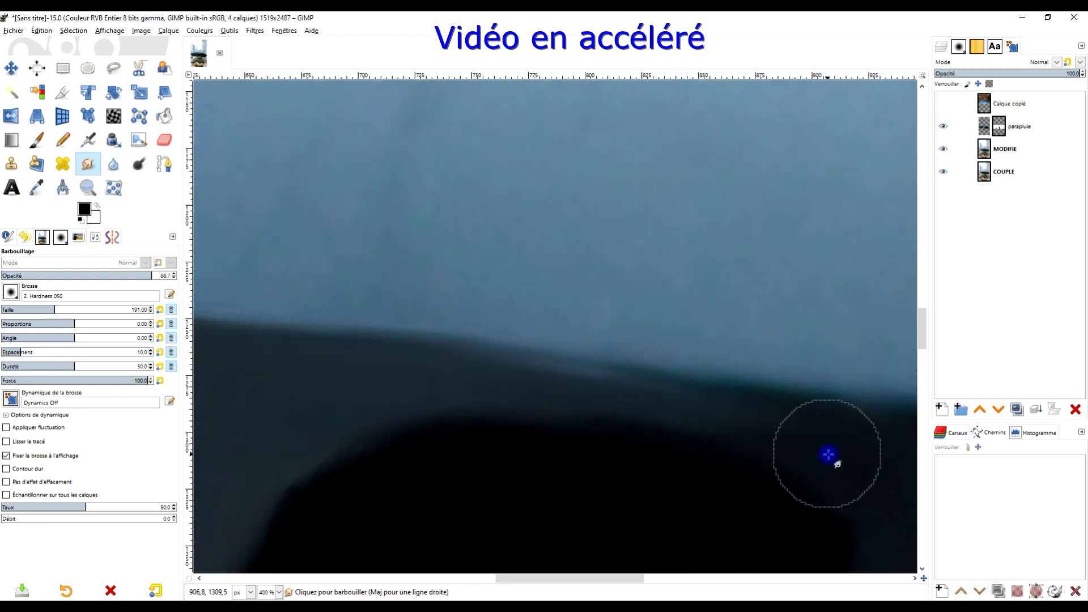
scroll(745, 374, down, 3)
scroll(697, 449, up, 3)
scroll(697, 450, down, 4)
scroll(640, 312, up, 4)
scroll(722, 202, down, 4)
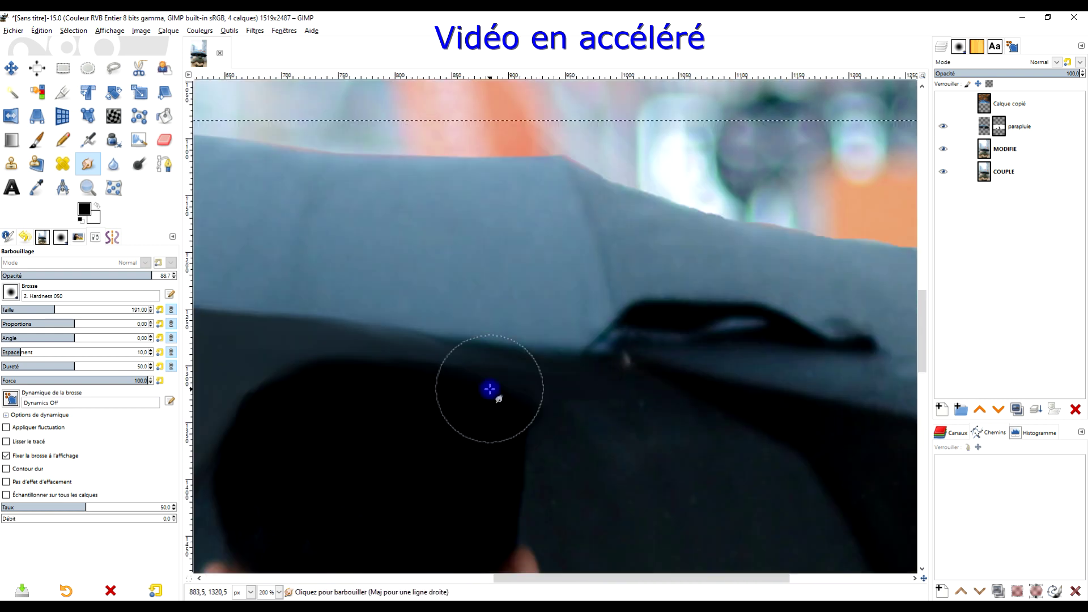
- Smudge the canopy rim above the man's hair using a 122 px 2. Hardness 100 brush at full opacity
scroll(491, 389, up, 3)
click(11, 292)
click(70, 326)
scroll(736, 317, up, 1)
click(843, 323)
key(ctrl+z)
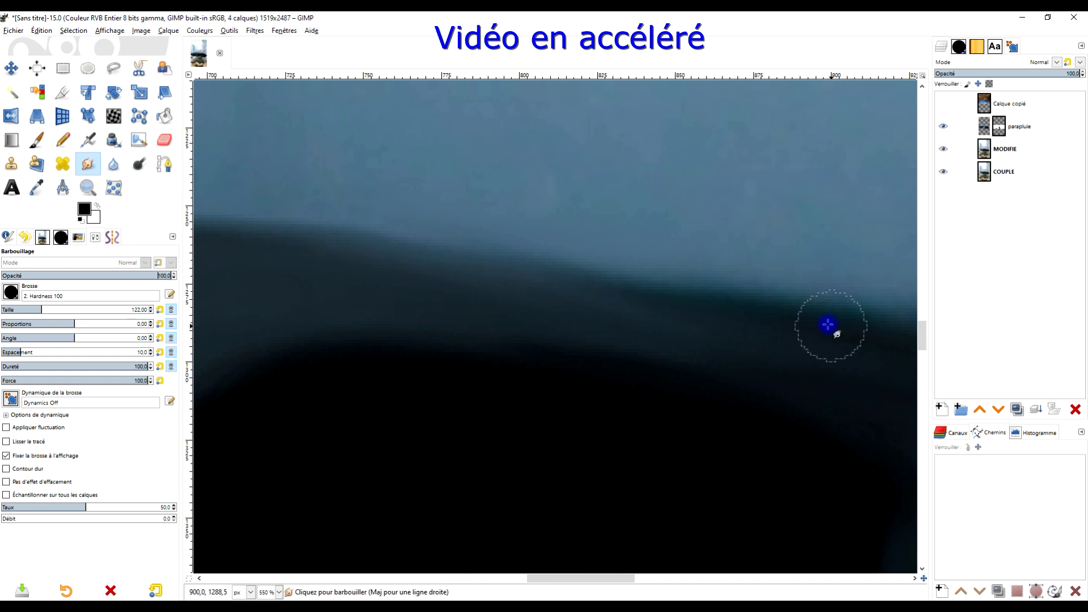
scroll(303, 176, left, 3)
mouse_move(368, 224)
mouse_down()
mouse_move(699, 276)
mouse_move(251, 214)
mouse_up()
key(shift+u)
scroll(531, 251, right, 3)
scroll(532, 251, down, 4)
scroll(317, 352, up, 2)
click(88, 164)
scroll(653, 343, up, 1)
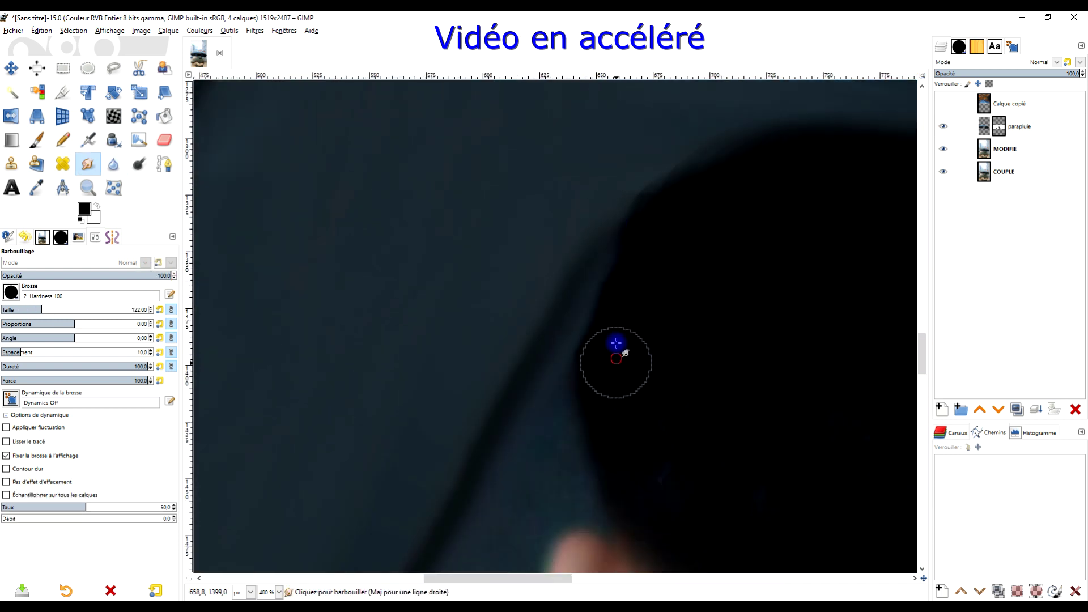
- Smudge the left contour of the man's black hair, undoing the first stroke and repeating it
drag(616, 343, 695, 198)
scroll(632, 178, down, 3)
scroll(627, 383, up, 4)
key(ctrl+z)
scroll(635, 405, down, 4)
mouse_move(501, 372)
mouse_down()
mouse_move(500, 399)
mouse_move(604, 208)
mouse_up()
scroll(635, 405, up, 4)
scroll(717, 368, down, 5)
scroll(718, 396, up, 4)
scroll(616, 170, down, 3)
scroll(626, 122, up, 3)
- Smudge the man's hair outline down toward the ear and check it by toggling the parapluie layer's visibility
drag(603, 408, 614, 515)
scroll(614, 515, down, 3)
scroll(660, 385, up, 3)
drag(671, 381, 749, 345)
scroll(641, 121, down, 3)
scroll(627, 224, up, 3)
scroll(616, 472, down, 3)
click(943, 126)
click(943, 126)
- Smudge the jagged boundary between the beige hood's fur trim and the dark umbrella on the parapluie layer
click(985, 126)
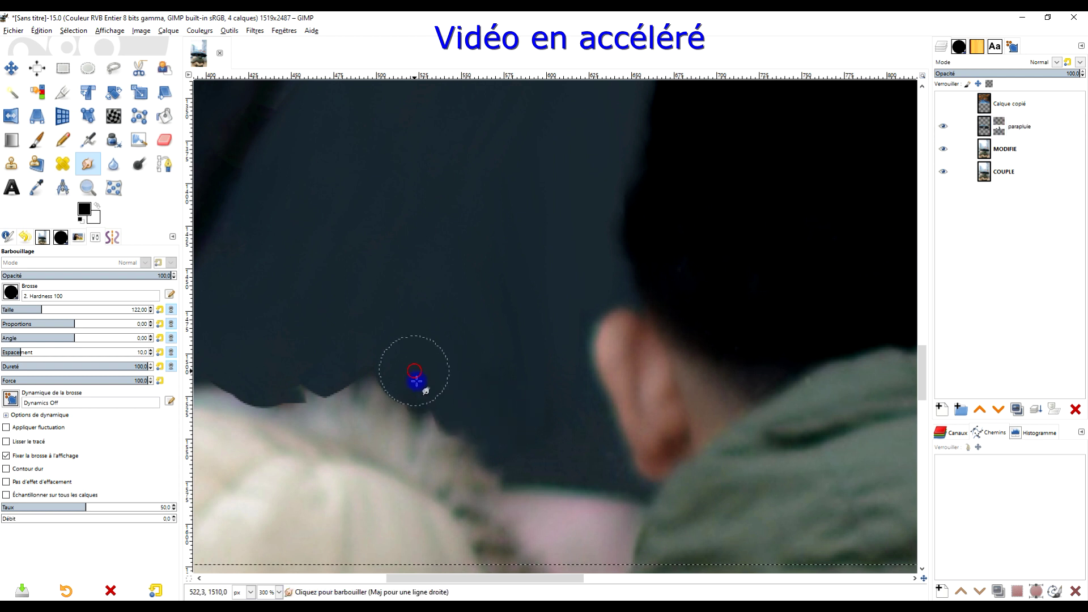
drag(418, 381, 344, 371)
scroll(480, 399, down, 3)
scroll(429, 414, up, 5)
drag(488, 421, 476, 439)
drag(579, 453, 609, 430)
drag(311, 439, 314, 418)
drag(463, 419, 483, 402)
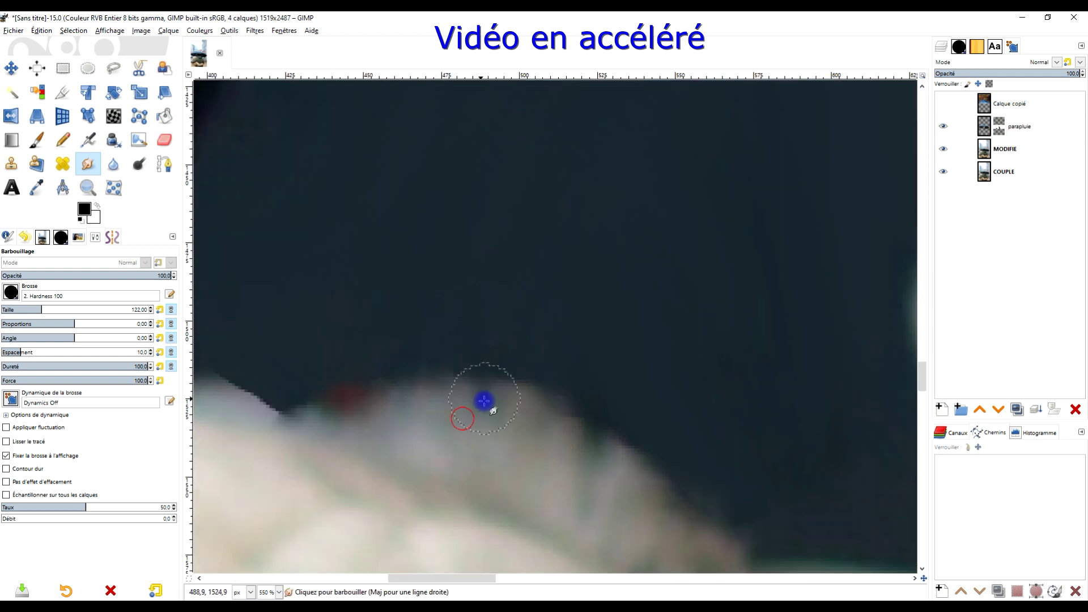
scroll(483, 401, down, 6)
scroll(309, 392, up, 4)
- Outline the umbrella's lower-left edge on the parapluie mask with a freehand selection and smudge the edge
click(999, 126)
click(113, 68)
click(272, 275)
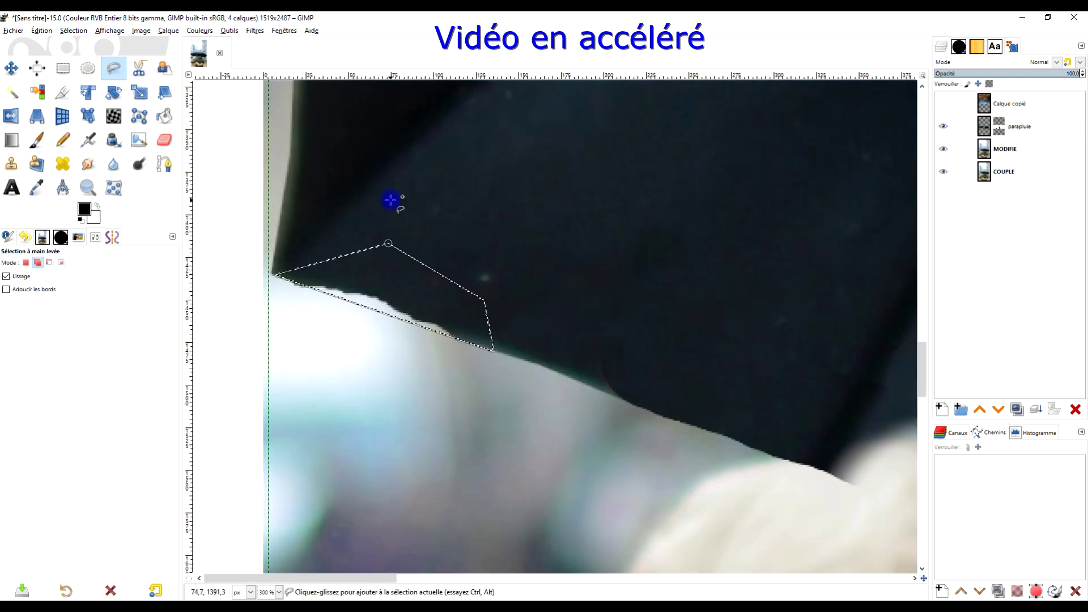
key(s)
scroll(553, 325, right, 5)
drag(681, 300, 736, 282)
scroll(808, 314, down, 4)
scroll(452, 209, up, 2)
drag(680, 326, 522, 304)
scroll(519, 312, up, 1)
click(114, 68)
click(383, 192)
click(427, 357)
click(907, 479)
click(609, 239)
key(Return)
click(88, 163)
mouse_move(726, 420)
mouse_down()
mouse_move(394, 297)
mouse_move(471, 316)
mouse_up()
key(ctrl+z)
- Clear the selection and clone nearby umbrella fabric over the canopy's flaws with a 2. Hardness 025 brush
click(63, 68)
click(306, 212)
scroll(306, 212, up, 2)
click(11, 164)
key(ctrl+z)
click(10, 292)
click(53, 275)
drag(391, 360, 368, 379)
ctrl+click(405, 174)
mouse_move(438, 329)
mouse_down()
mouse_move(439, 315)
mouse_move(447, 380)
mouse_up()
ctrl+click(286, 393)
drag(651, 435, 837, 387)
drag(629, 381, 592, 382)
- Smudge the cloned fabric areas of the umbrella to blend them together
click(88, 163)
mouse_move(579, 266)
mouse_down()
mouse_move(564, 231)
mouse_move(551, 276)
mouse_up()
drag(691, 274, 696, 362)
drag(737, 284, 470, 391)
mouse_move(503, 376)
mouse_down()
mouse_move(517, 471)
mouse_move(547, 470)
mouse_up()
scroll(500, 348, down, 2)
scroll(760, 414, down, 3)
scroll(760, 374, up, 4)
- Blur the canopy's upper-right edge against the city background with the 139 px 2. Hardness 025 brush
click(113, 163)
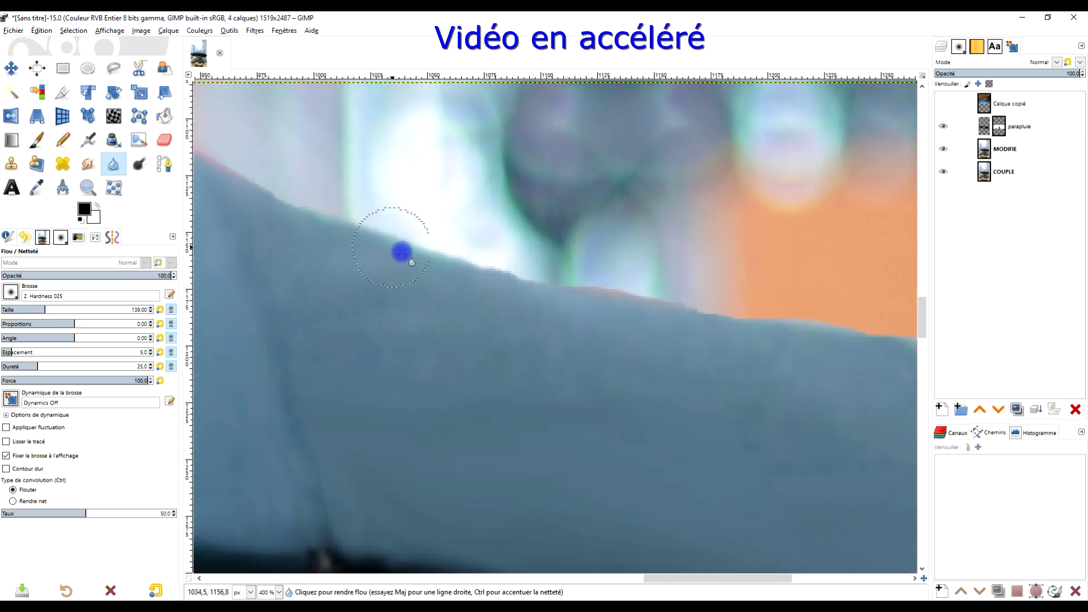
drag(402, 252, 593, 374)
drag(397, 294, 741, 348)
drag(498, 367, 881, 288)
scroll(296, 292, down, 5)
scroll(666, 345, up, 3)
mouse_move(729, 370)
mouse_down()
mouse_move(471, 267)
mouse_move(325, 331)
mouse_up()
- Smudge the umbrella area around the man's head with the 139 px 2. Hardness 025 brush
click(88, 164)
scroll(416, 166, up, 1)
scroll(804, 289, down, 1)
drag(405, 361, 816, 243)
- Display the parapluie layer mask on the canvas to inspect it and return to the normal view
click(986, 130)
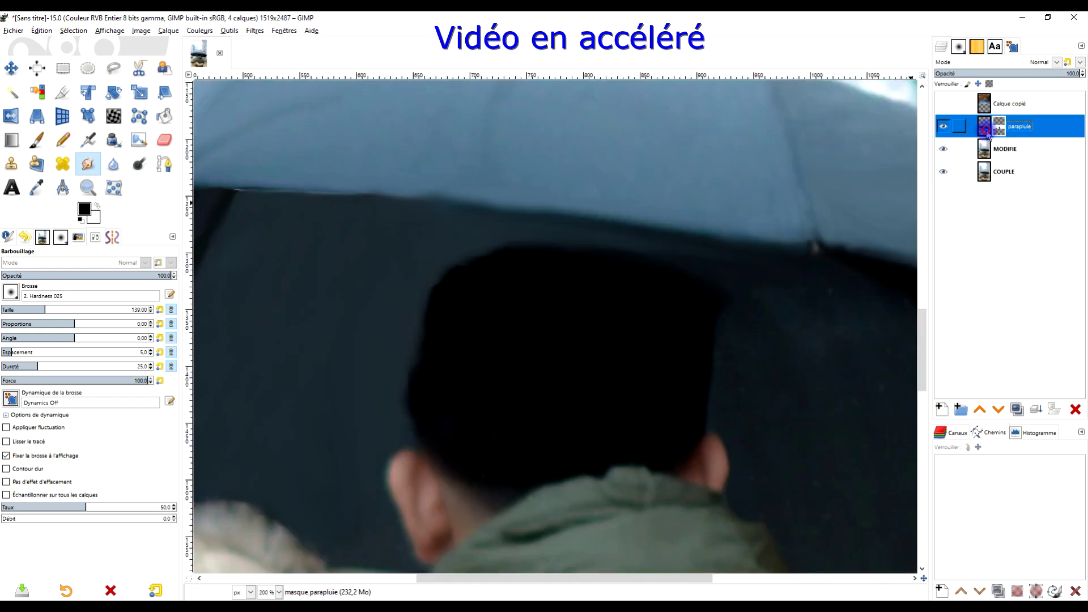
scroll(771, 340, up, 2)
scroll(709, 254, down, 2)
right_click(998, 127)
click(913, 350)
scroll(698, 253, up, 3)
right_click(1001, 125)
click(914, 350)
key(p)
key(ctrl+z)
- Make white the foreground colour and smudge the remaining rough edges on the parapluie layer mask
click(97, 205)
click(998, 126)
click(87, 164)
drag(602, 287, 554, 267)
scroll(670, 307, down, 3)
drag(720, 396, 696, 352)
scroll(696, 352, down, 3)
- Show the Calque copié autumn road layer over the couple and select it
click(996, 148)
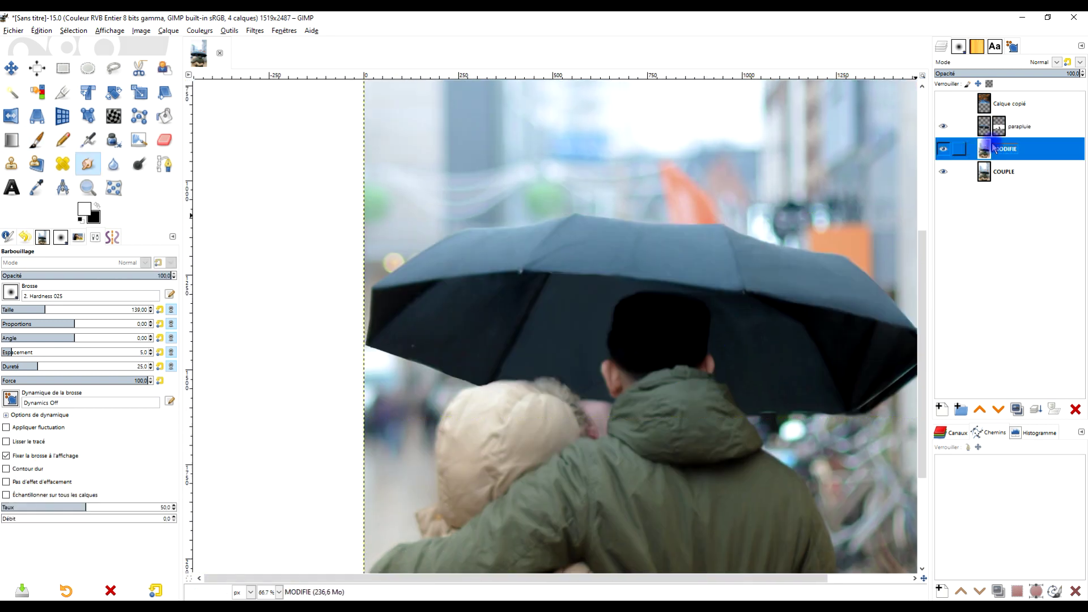
click(943, 103)
drag(692, 221, 641, 336)
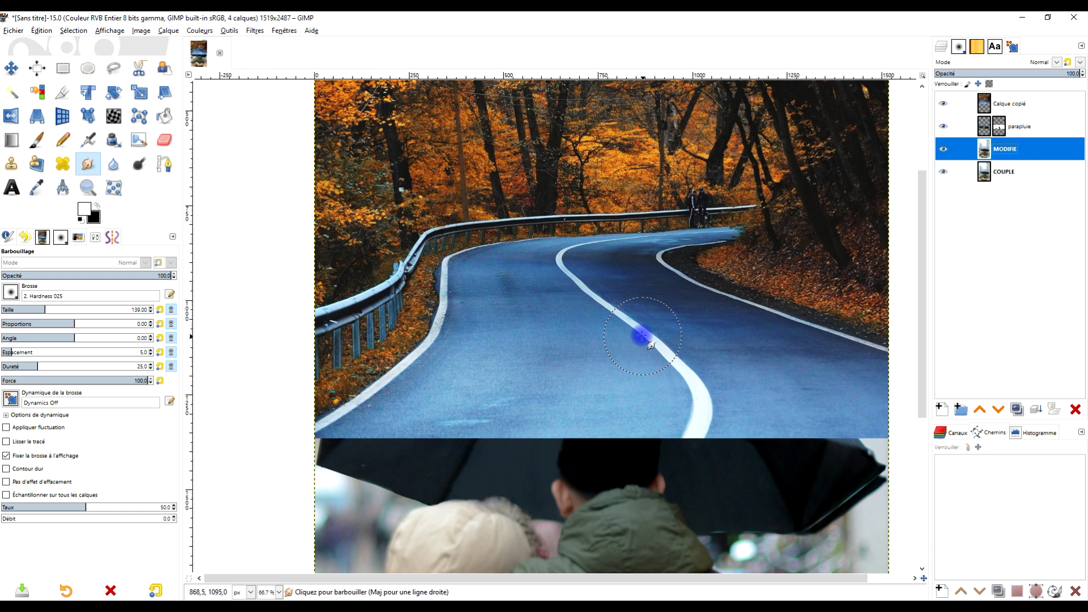
scroll(642, 336, down, 1)
drag(675, 328, 722, 310)
click(984, 104)
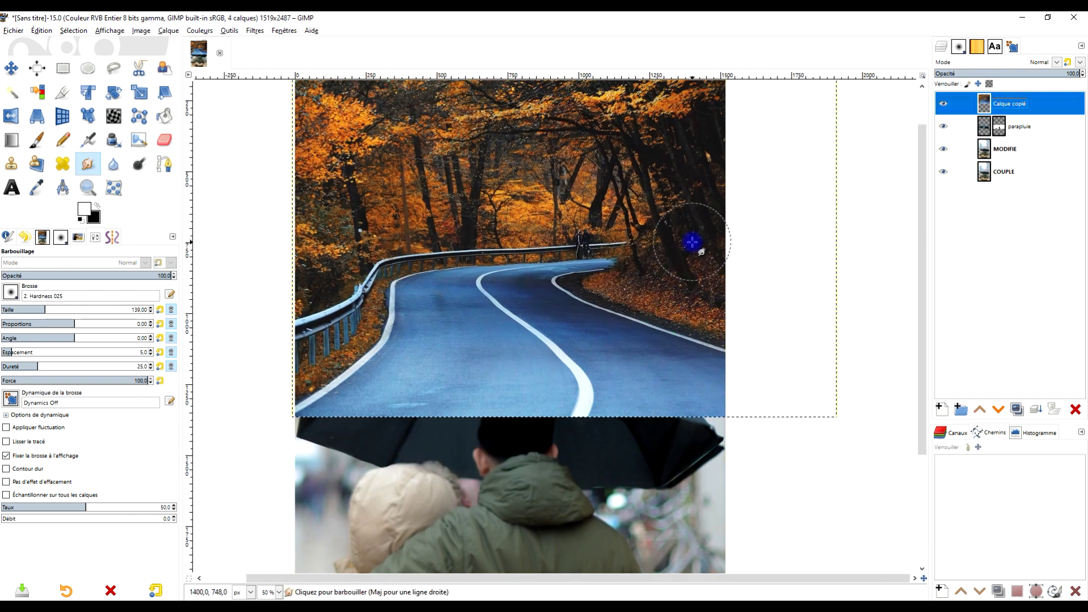
- Duplicate the parapluie layer and rename the copy PARAPLUIE GRIS
click(987, 126)
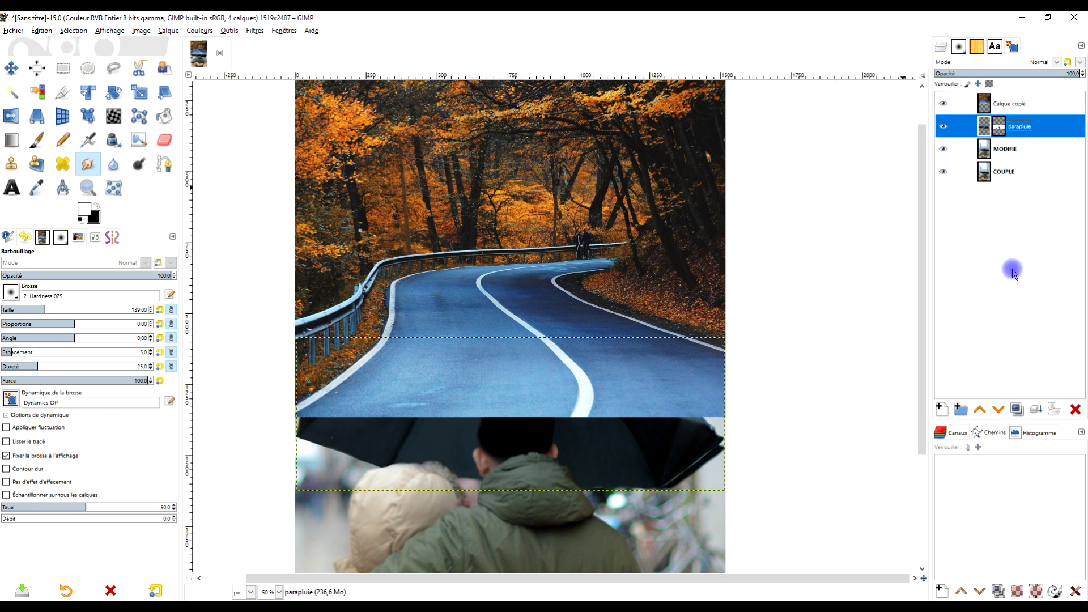
click(1016, 409)
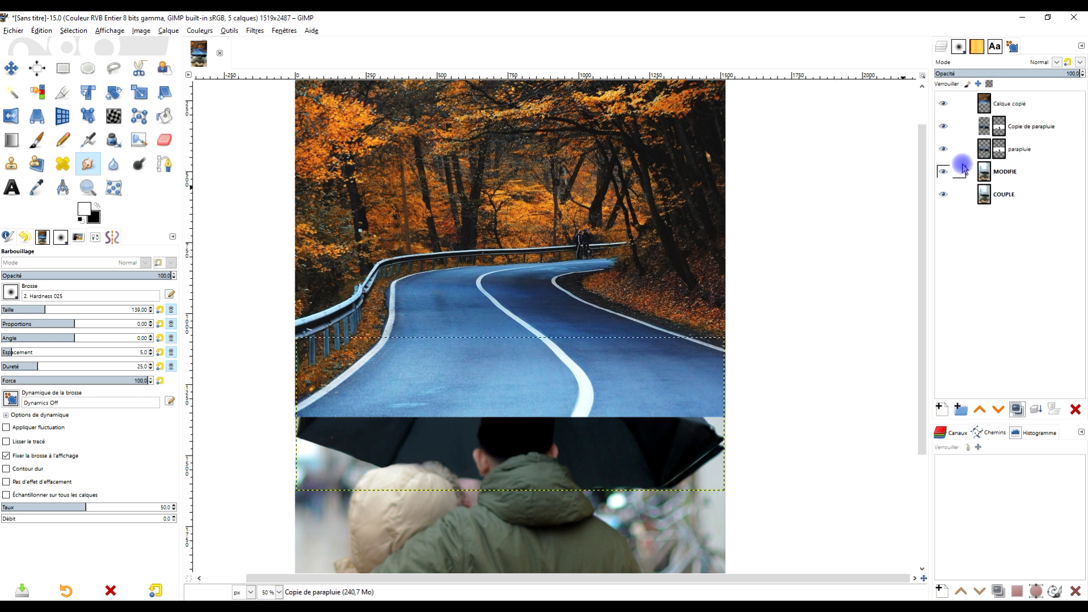
click(1024, 115)
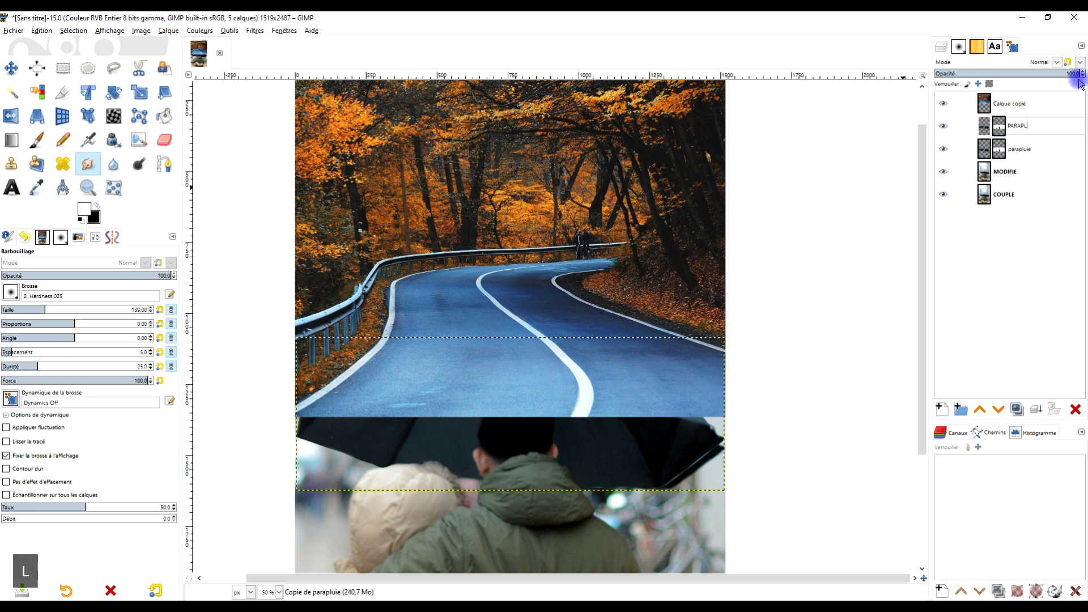
key(Return)
key(Return)
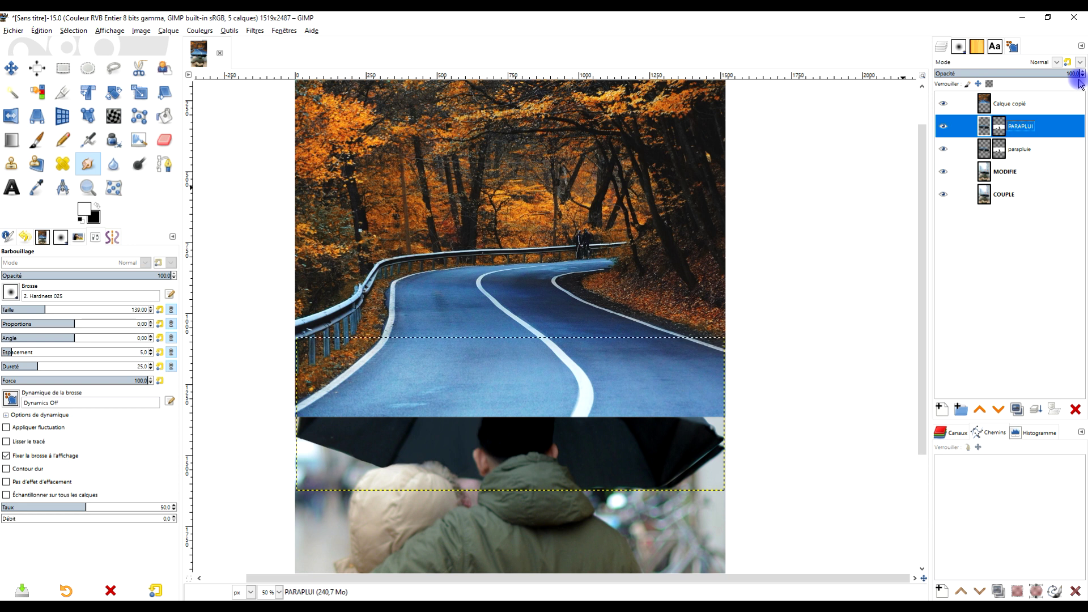
text(PARAPLUIE GRIS)
key(Return)
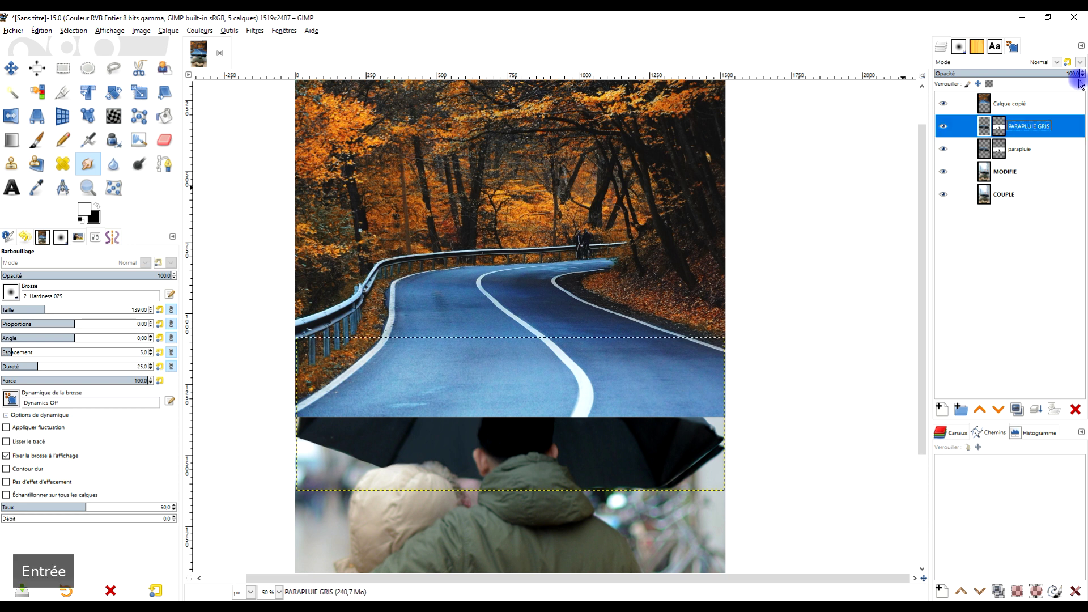
- Apply the PARAPLUIE GRIS layer's mask and add a new mask from a grayscale copy of the layer
right_click(1000, 126)
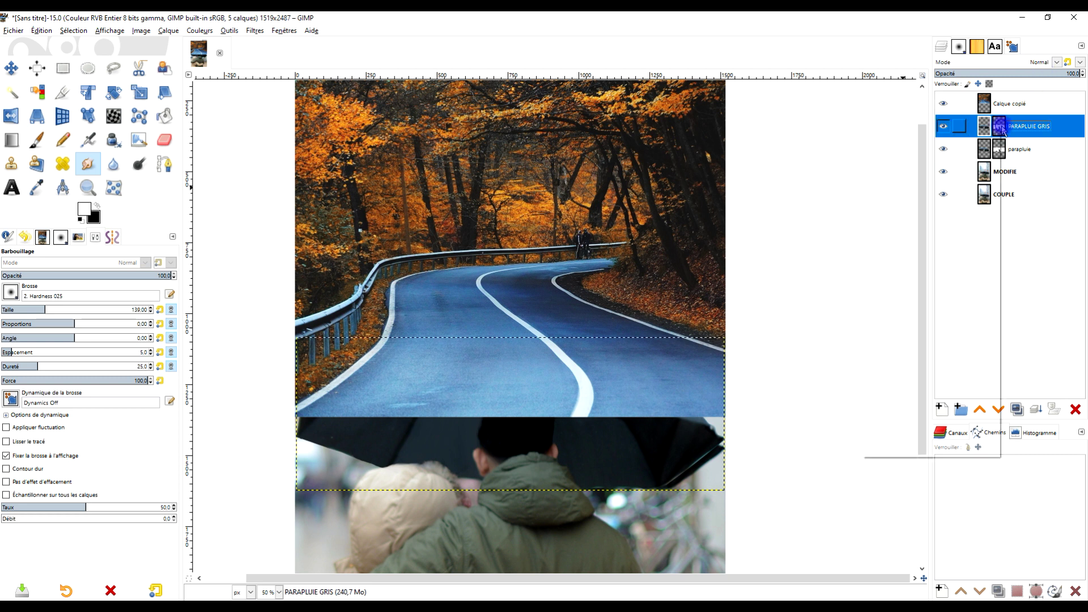
click(928, 321)
right_click(985, 136)
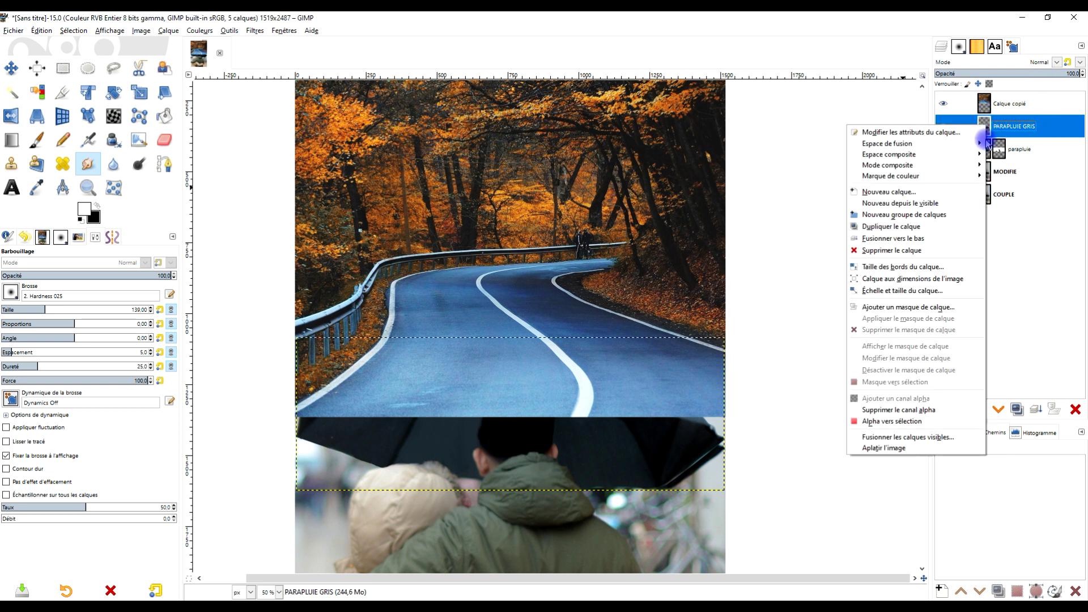
click(944, 307)
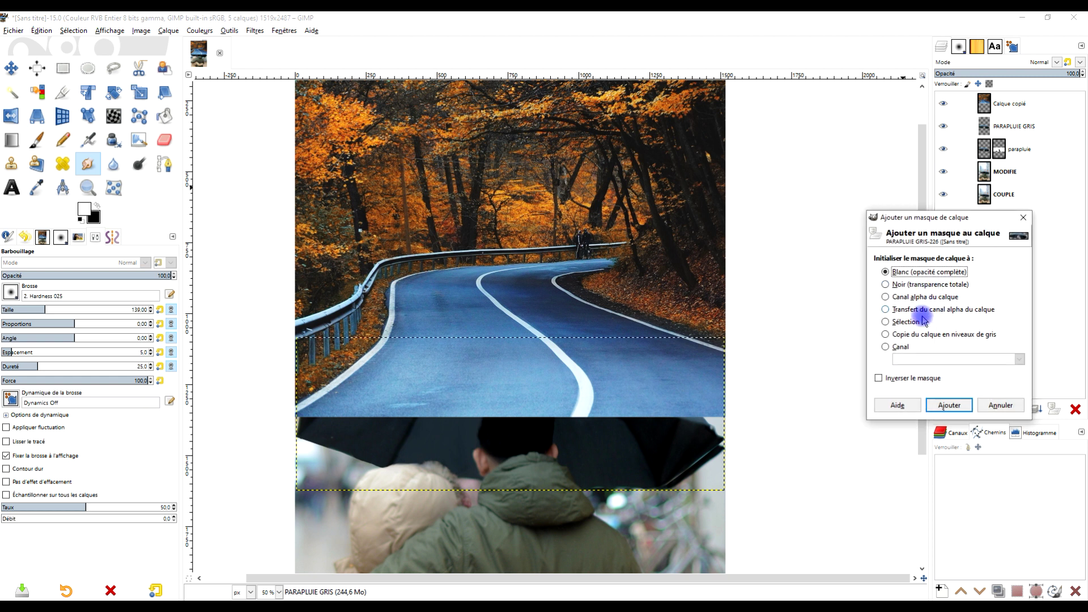
click(967, 401)
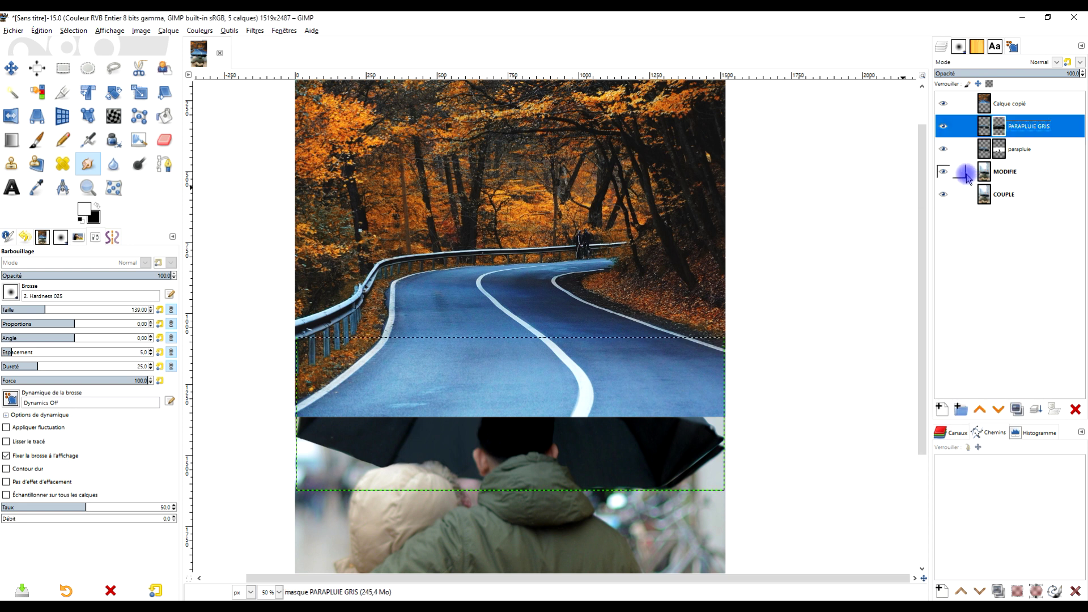
click(942, 104)
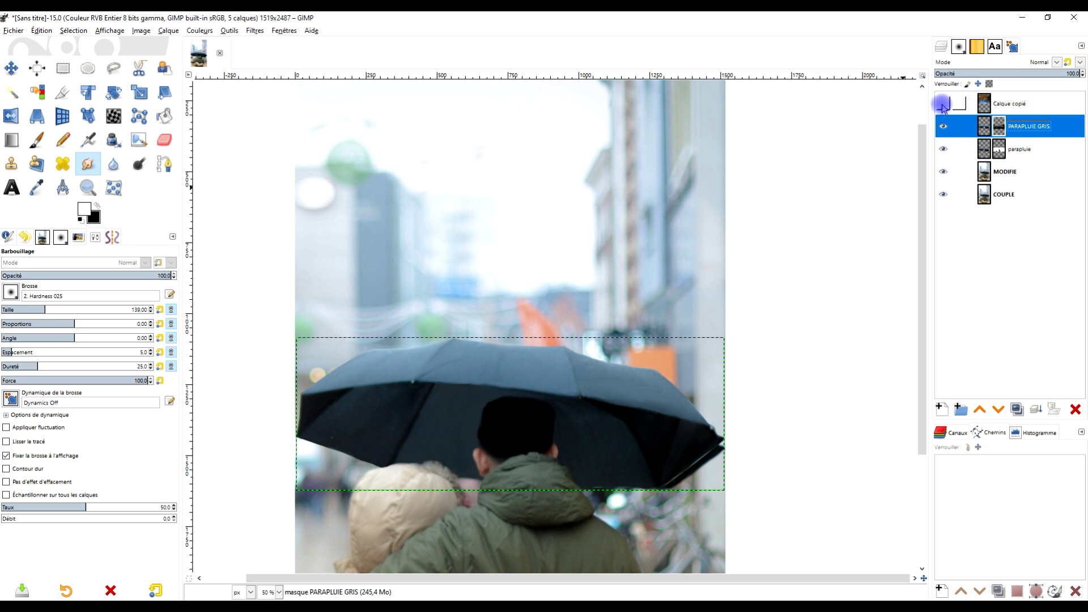
click(942, 104)
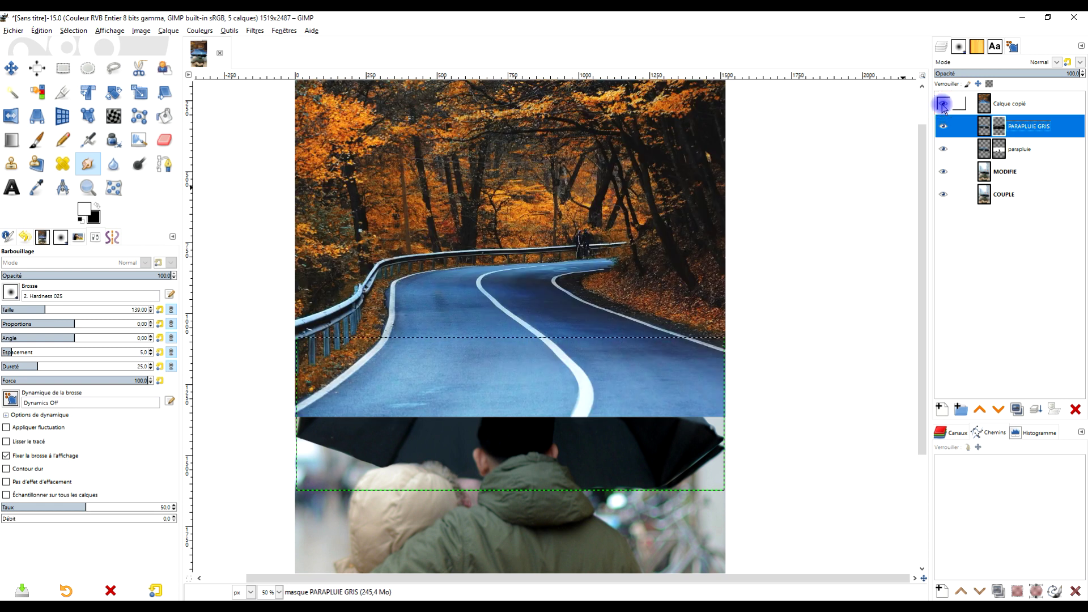
- Scale the Calque copié road layer proportionally to about 1468 × 979 px, with its lower edge overlapping the umbrella
click(984, 103)
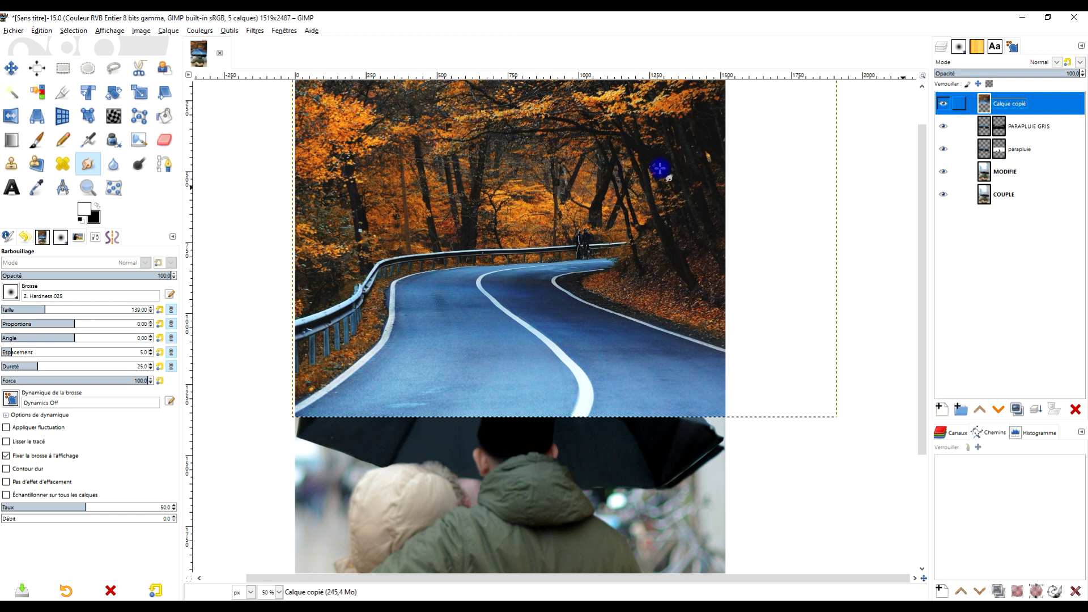
click(139, 91)
click(565, 214)
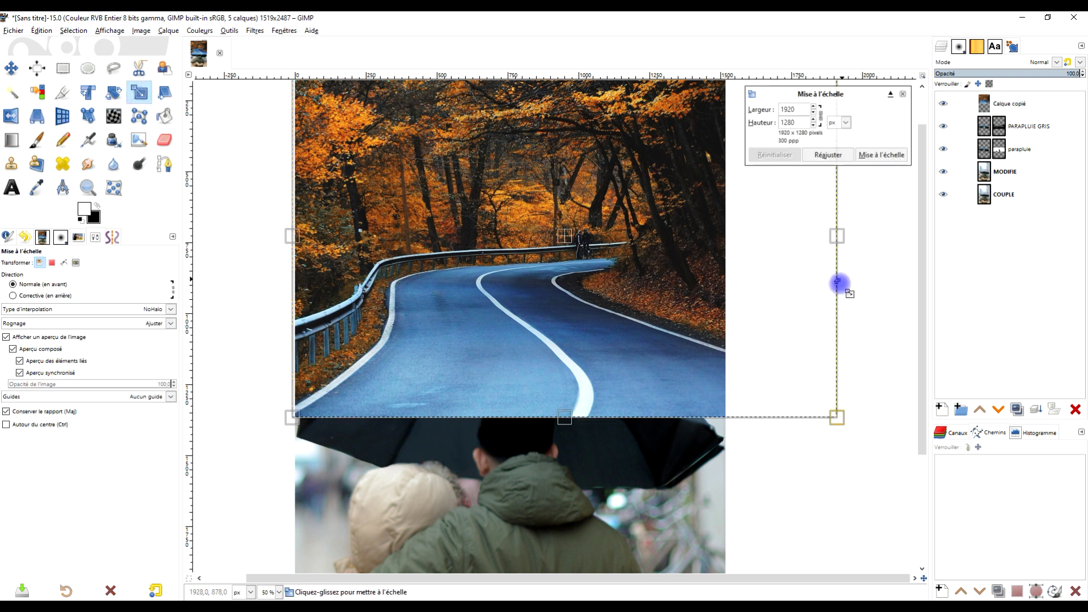
drag(839, 418, 730, 345)
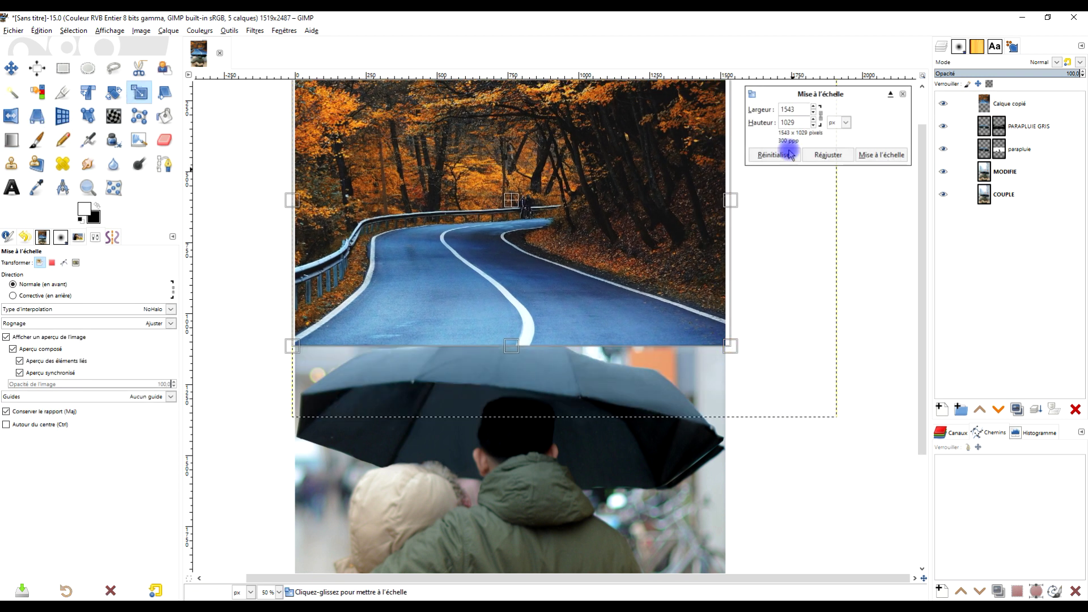
drag(631, 221, 656, 292)
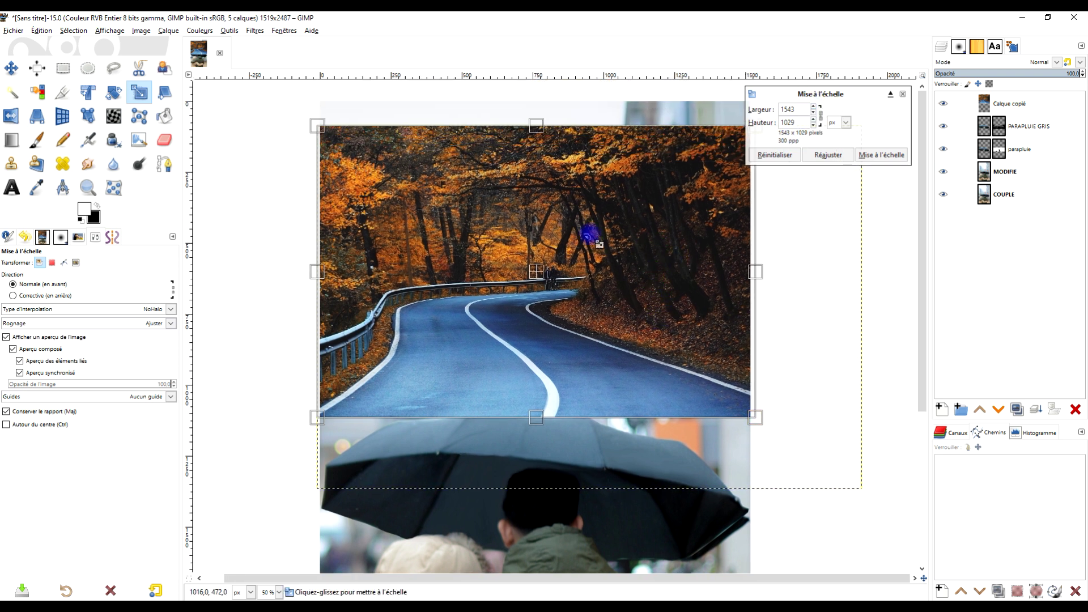
drag(551, 285, 553, 337)
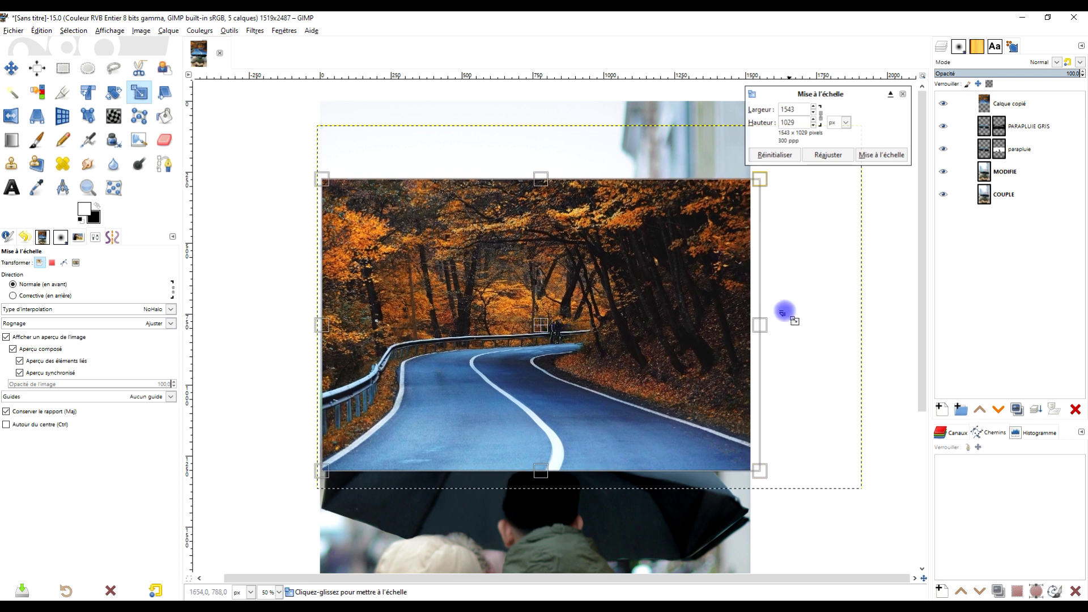
drag(761, 324, 723, 325)
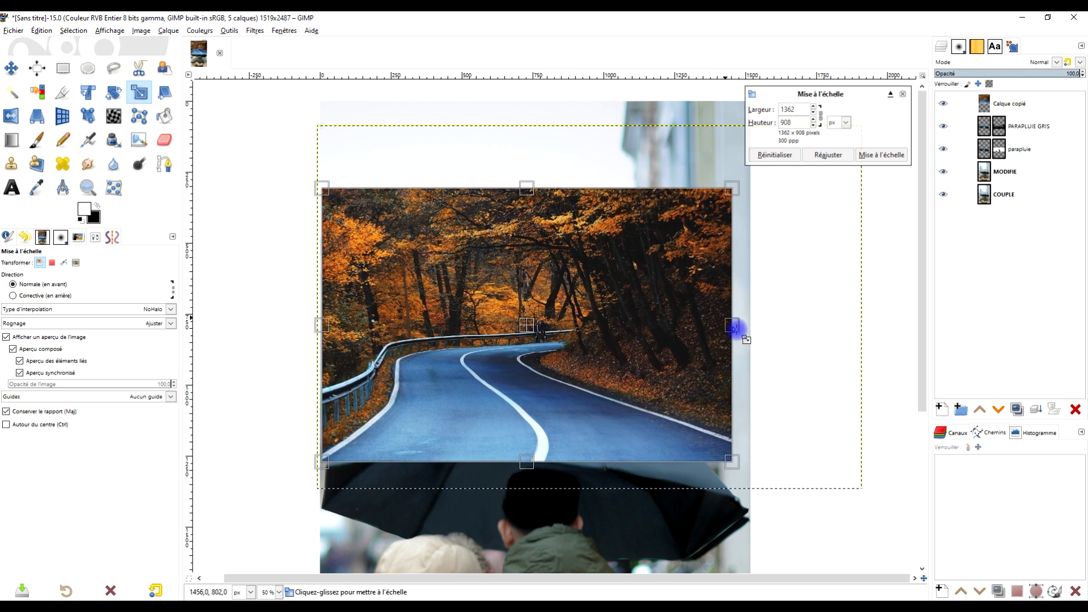
mouse_move(544, 351)
mouse_down()
mouse_move(545, 378)
mouse_move(544, 345)
mouse_move(546, 368)
mouse_up()
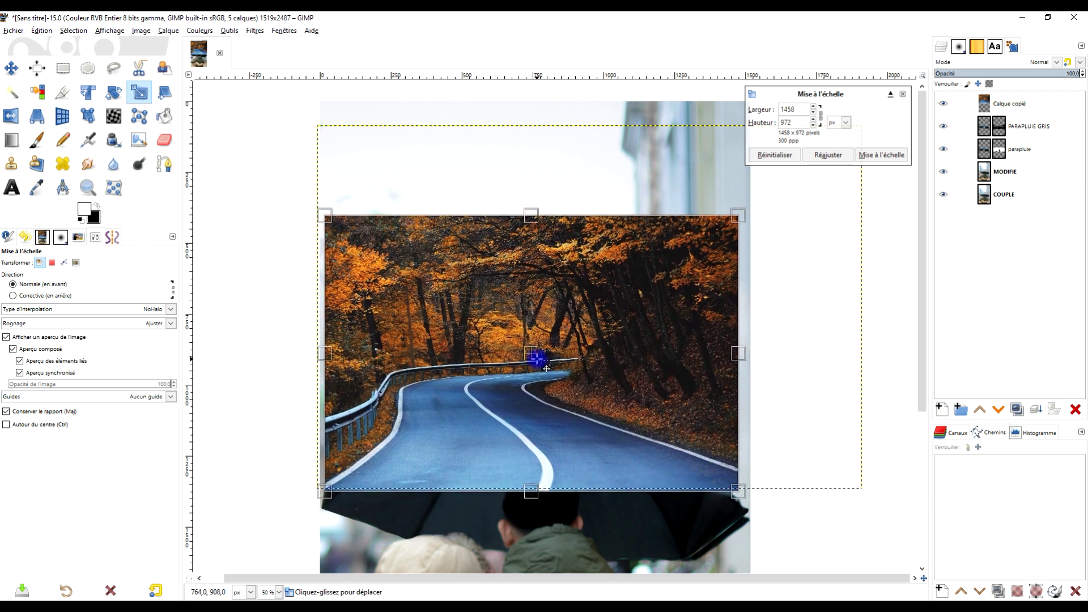
drag(732, 358, 737, 317)
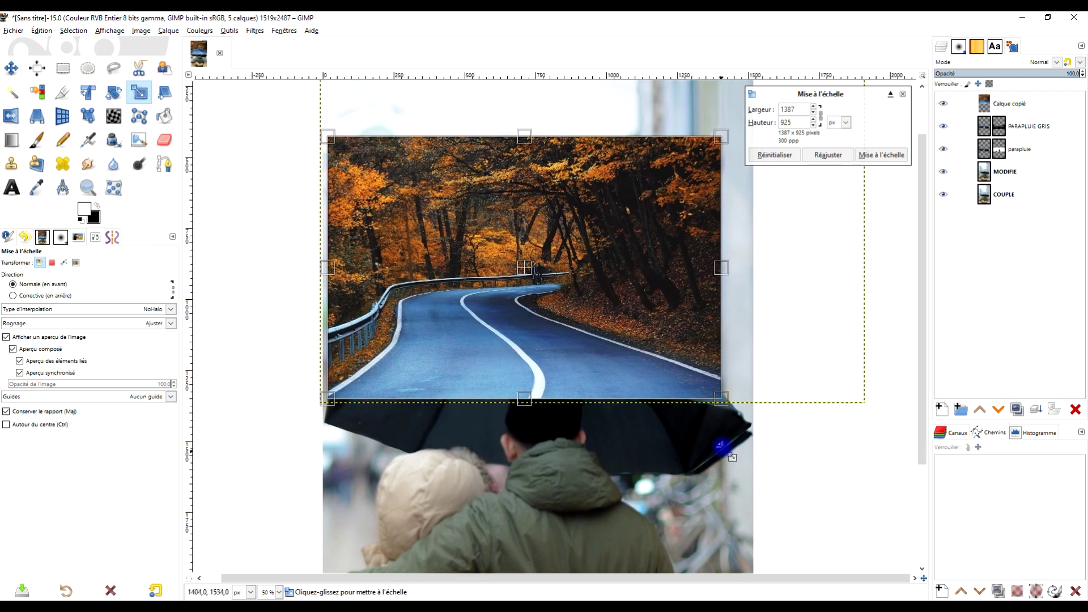
drag(714, 276, 740, 291)
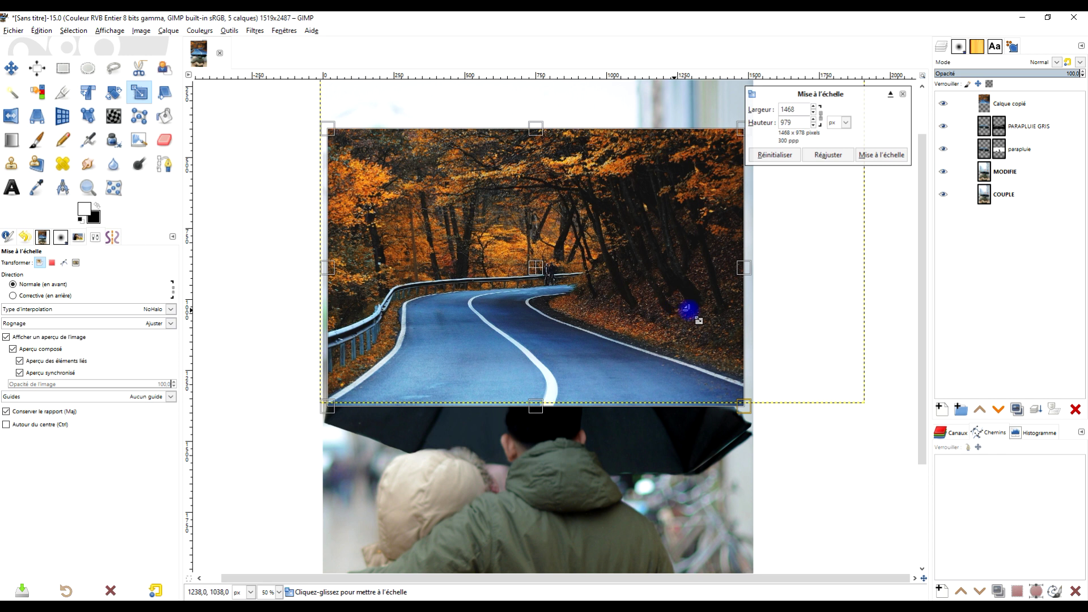
click(871, 158)
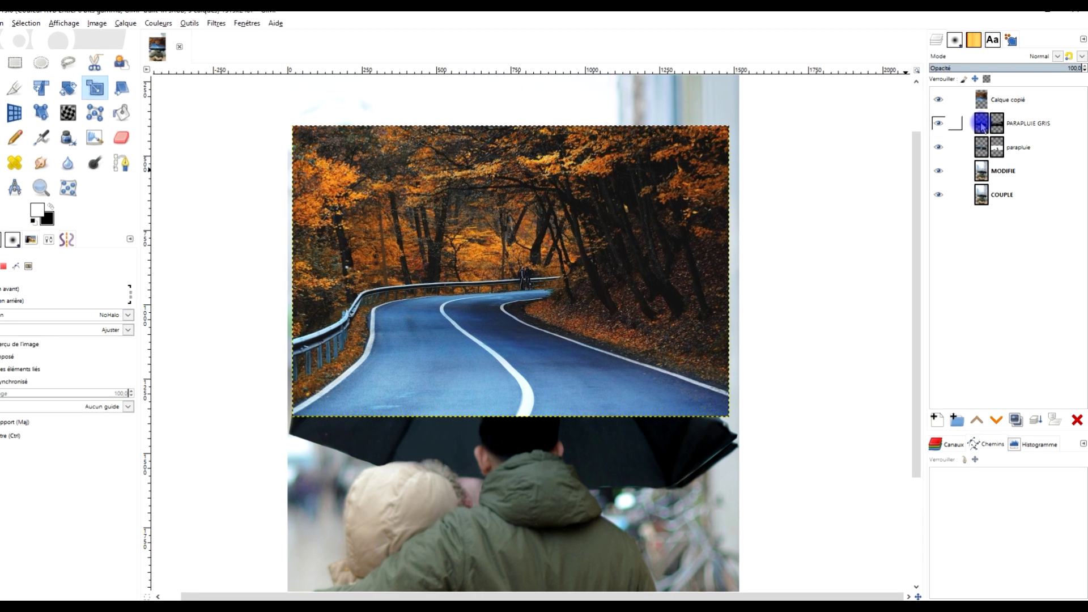
- Add a white, full-opacity layer mask to the Calque copié road layer
click(993, 128)
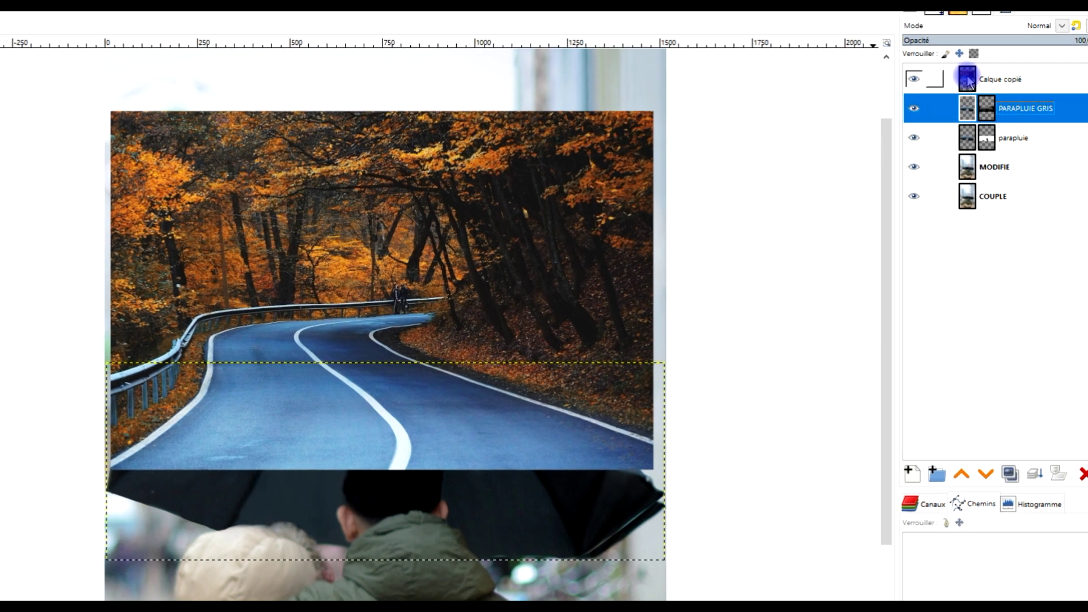
right_click(968, 81)
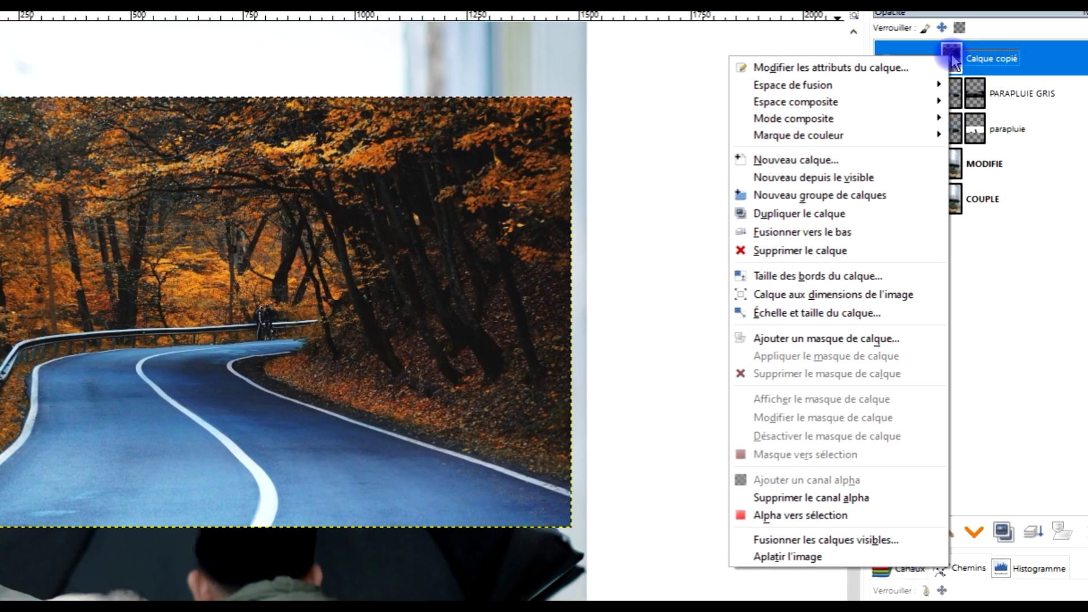
click(870, 339)
click(825, 289)
click(882, 494)
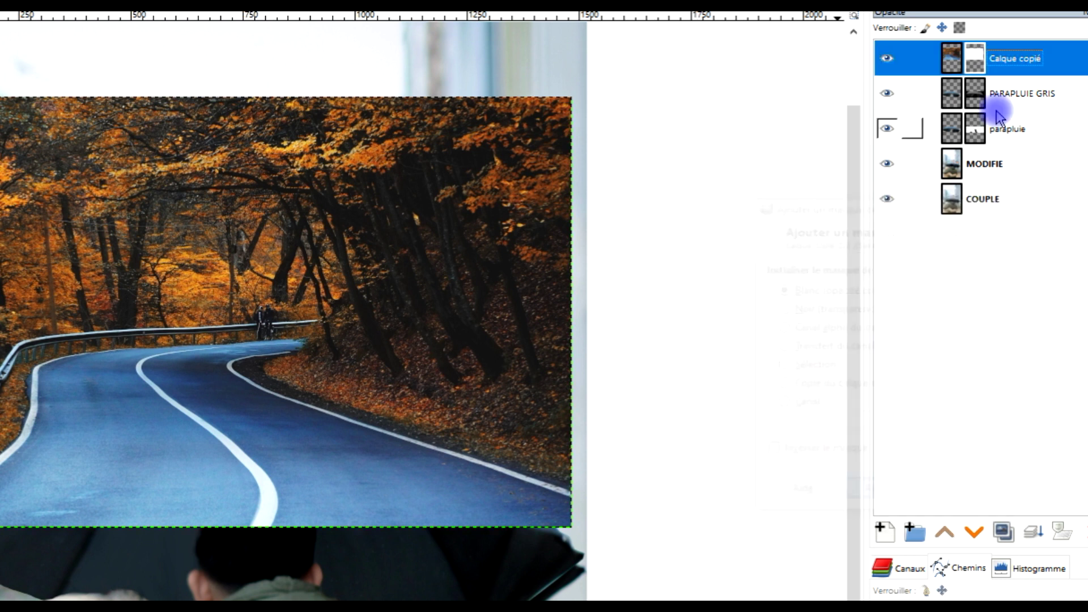
- Extend the Calque copié and PARAPLUIE GRIS layers to the image dimensions
click(976, 96)
click(952, 54)
right_click(949, 55)
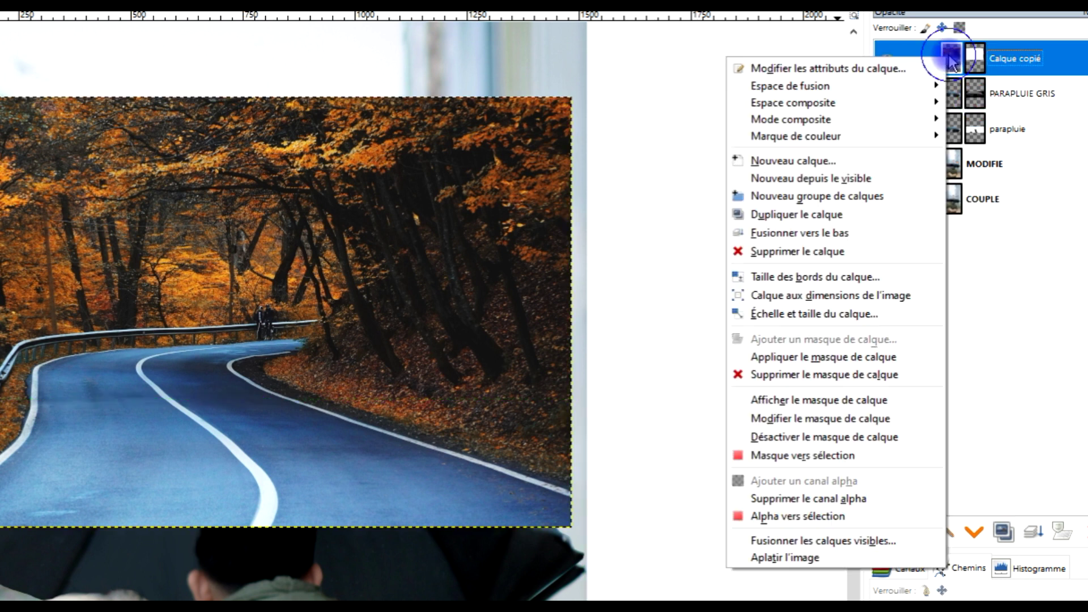
click(892, 295)
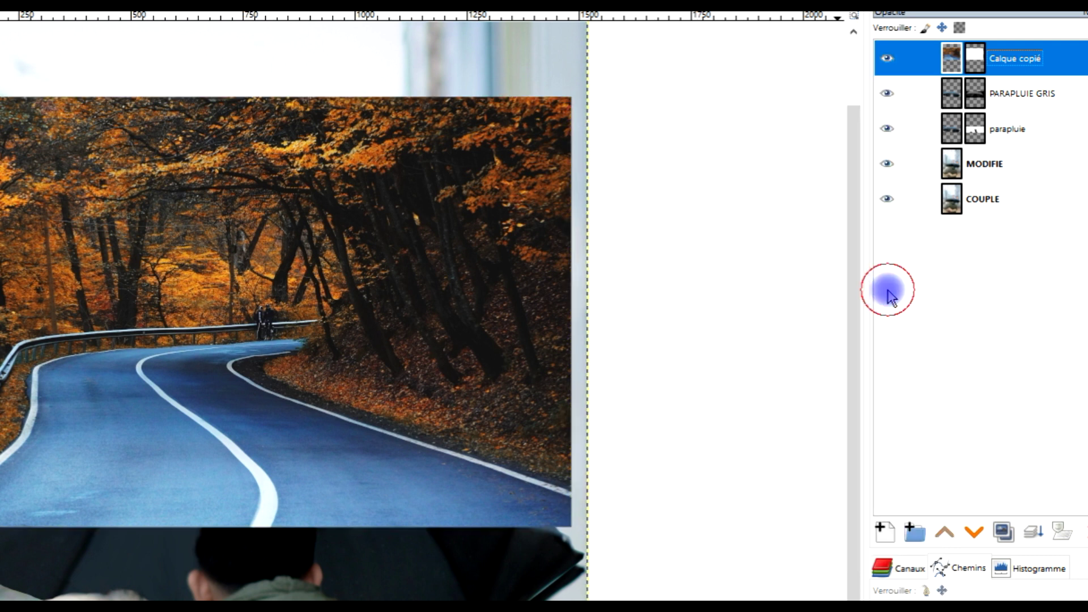
right_click(952, 98)
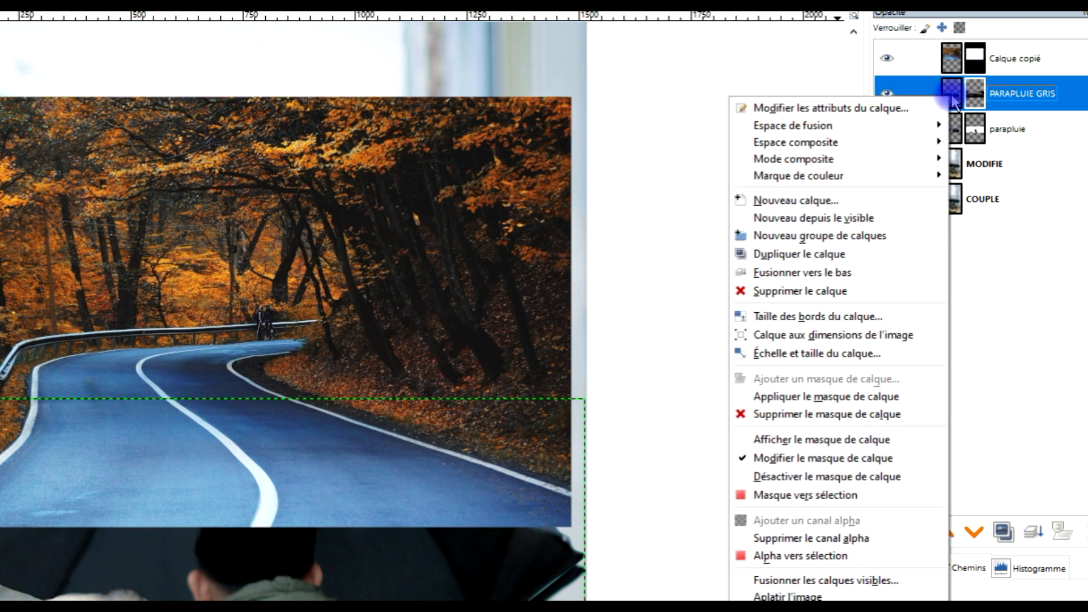
click(957, 96)
right_click(956, 97)
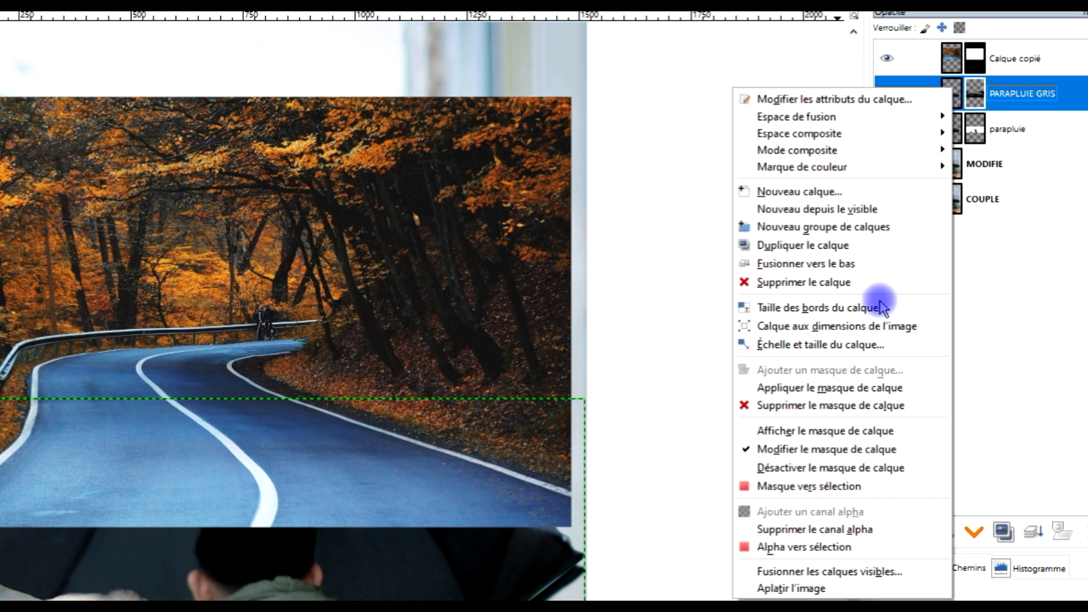
click(893, 335)
- Copy the PARAPLUIE GRIS layer's mask, paste it into the Calque copié layer's mask and anchor it
click(976, 95)
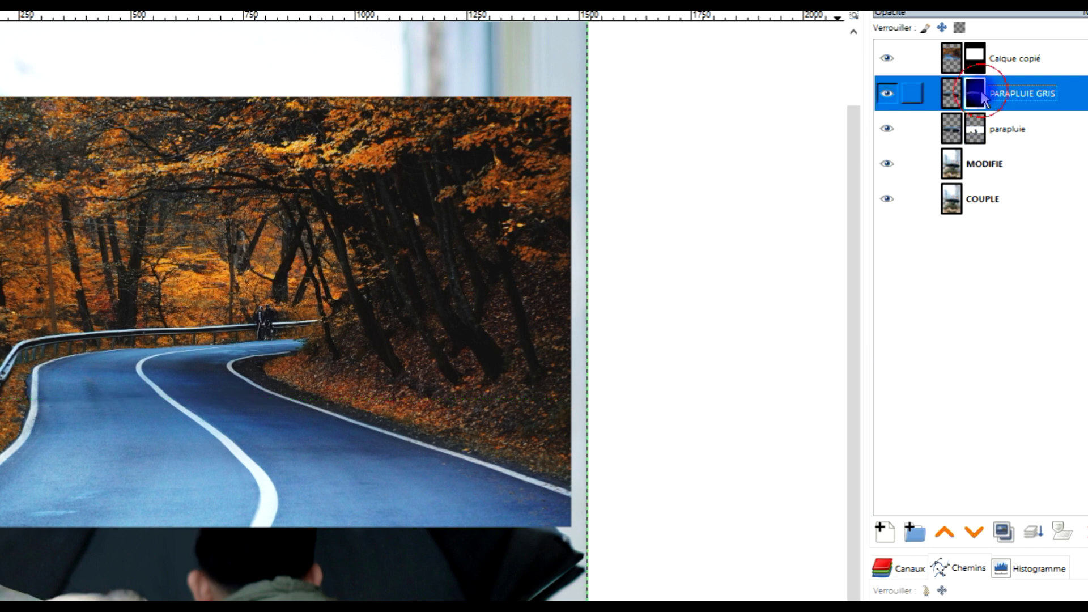
click(1027, 95)
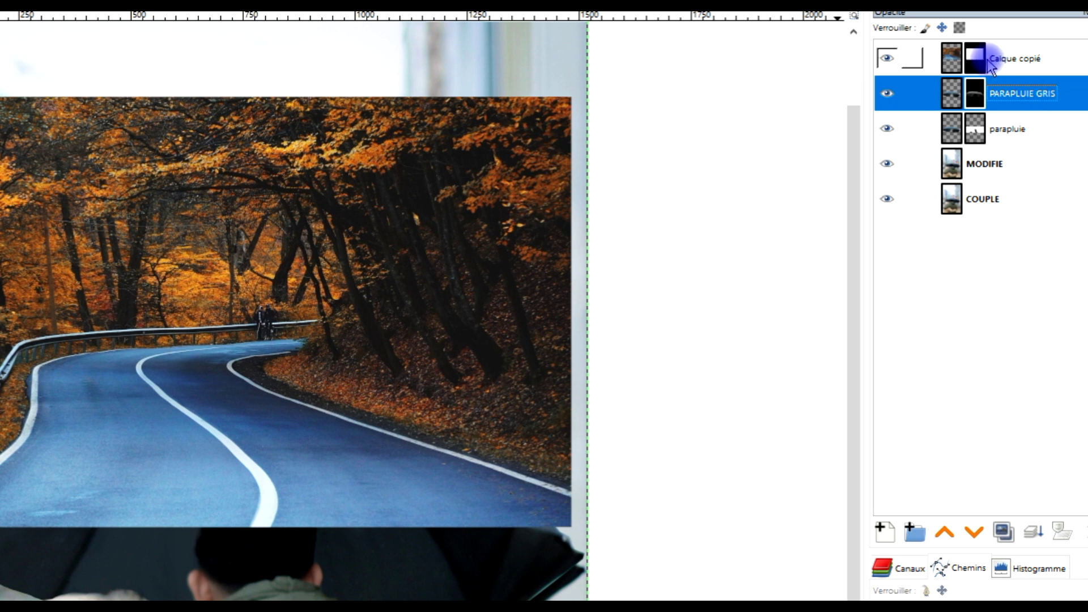
click(1008, 65)
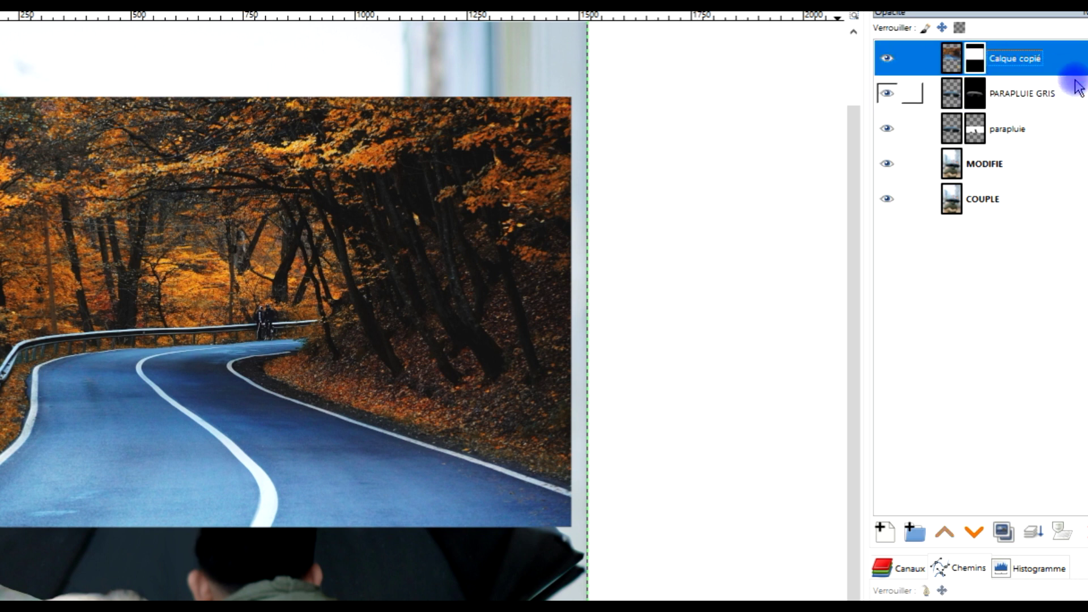
key(ctrl+v)
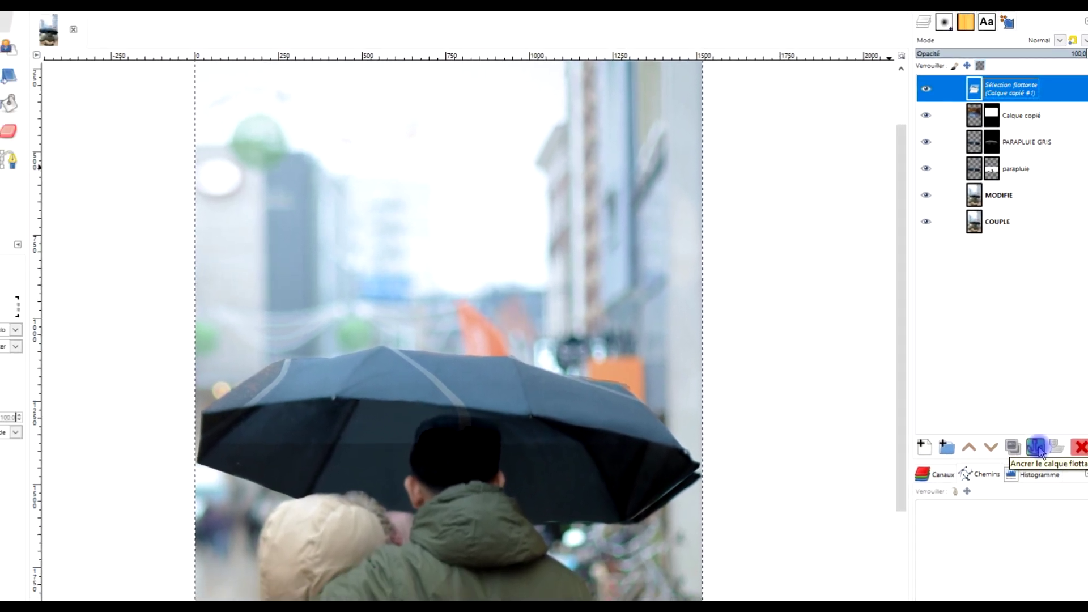
click(1037, 448)
- Invert the colours of the Calque copié layer's mask
click(199, 30)
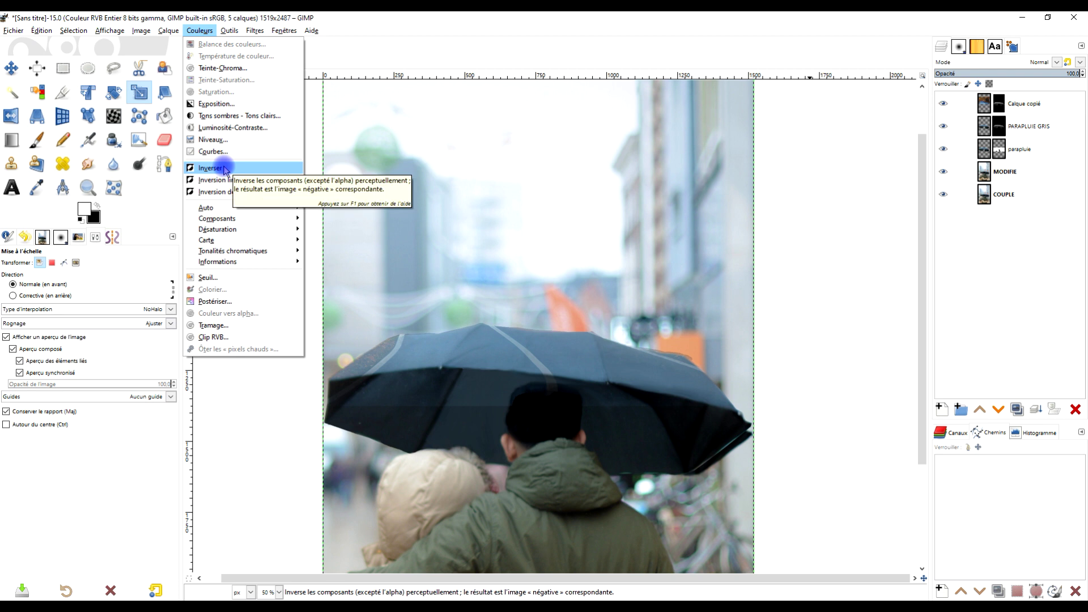
click(224, 169)
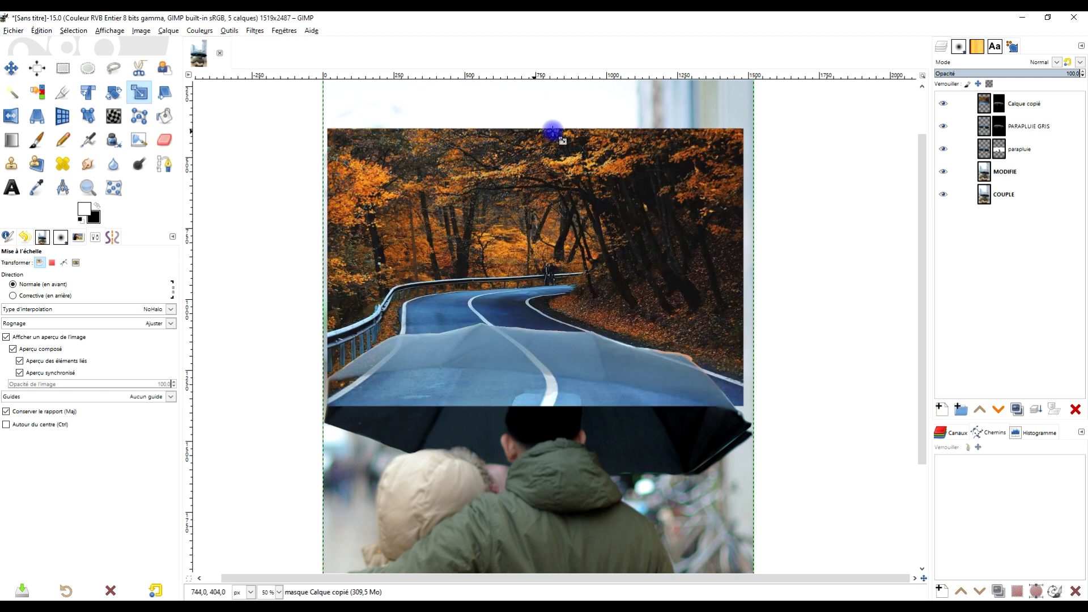
scroll(522, 358, up, 1)
drag(750, 362, 800, 319)
drag(781, 237, 797, 250)
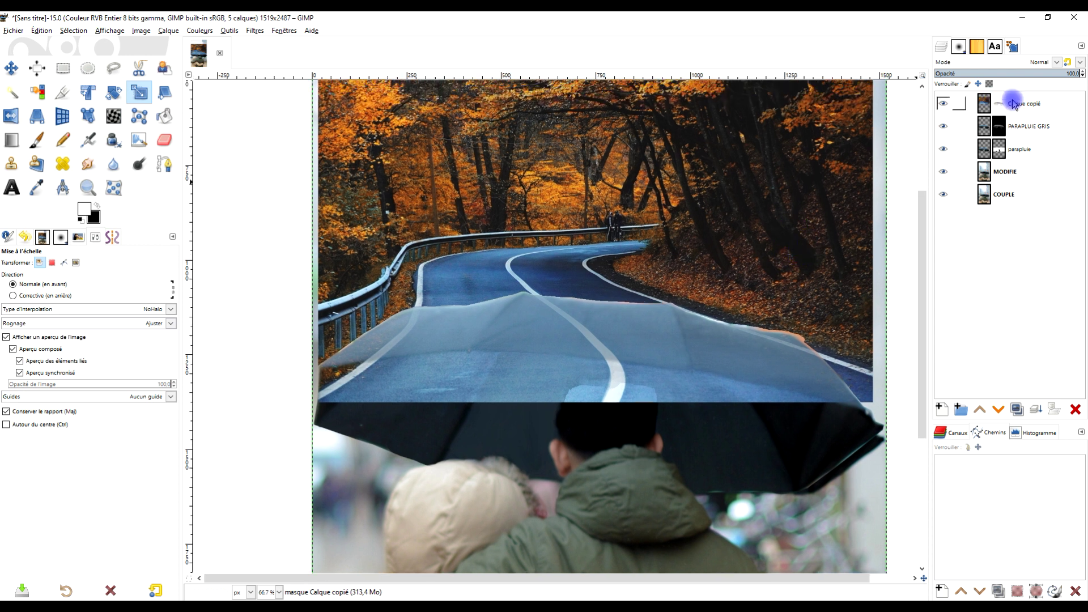
- Hide the PARAPLUIE GRIS layer and move it to the bottom of the layer stack
click(1003, 106)
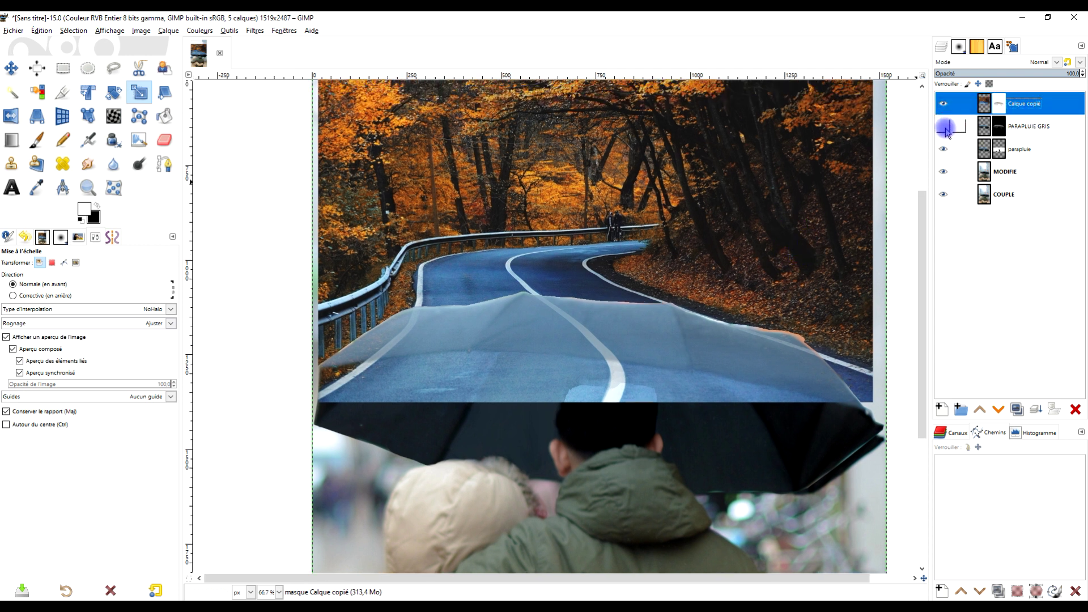
drag(987, 134, 998, 210)
click(1002, 108)
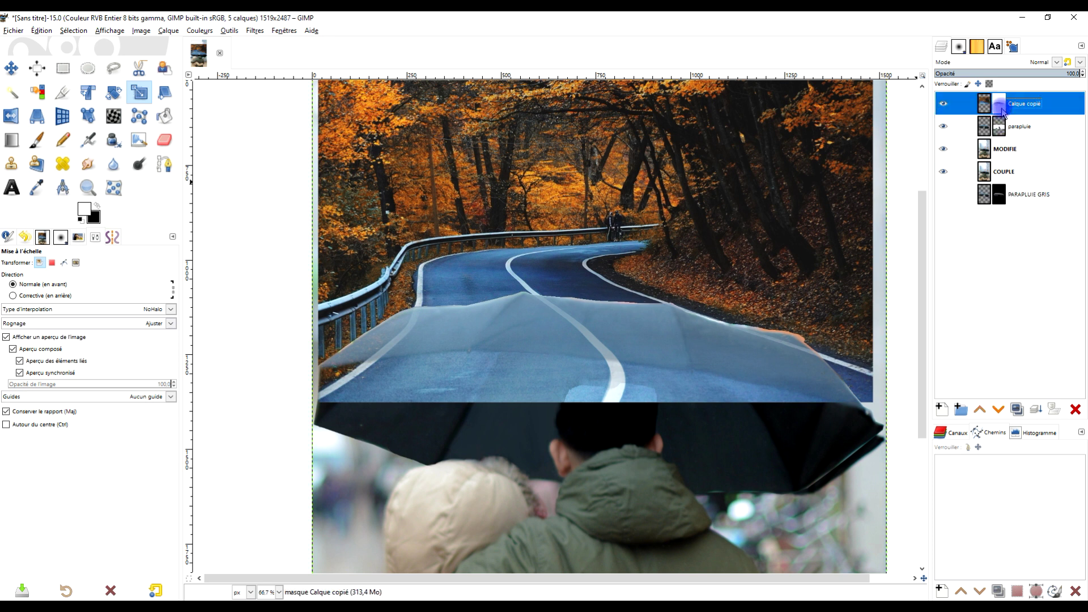
- Paint black at 100% opacity on the Calque copié mask to uncover the umbrella's dark underside and the man's head
click(572, 394)
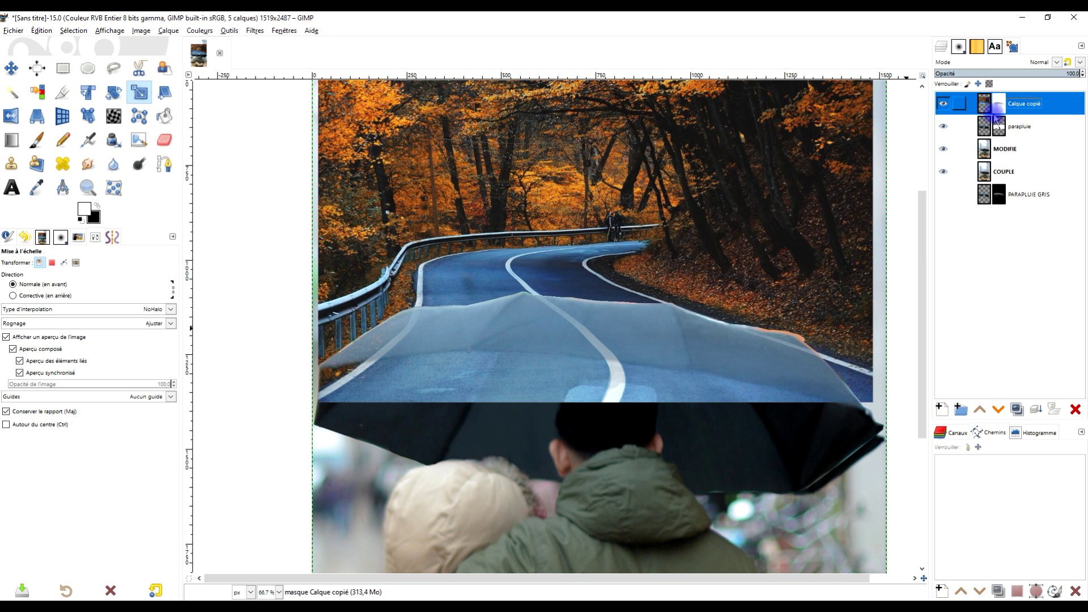
click(470, 276)
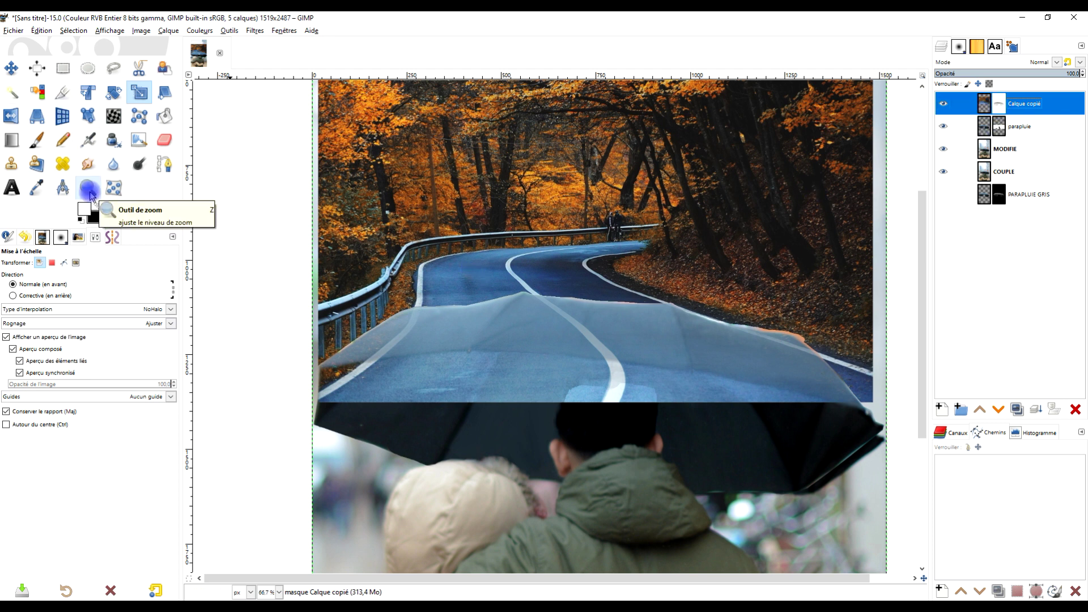
click(37, 139)
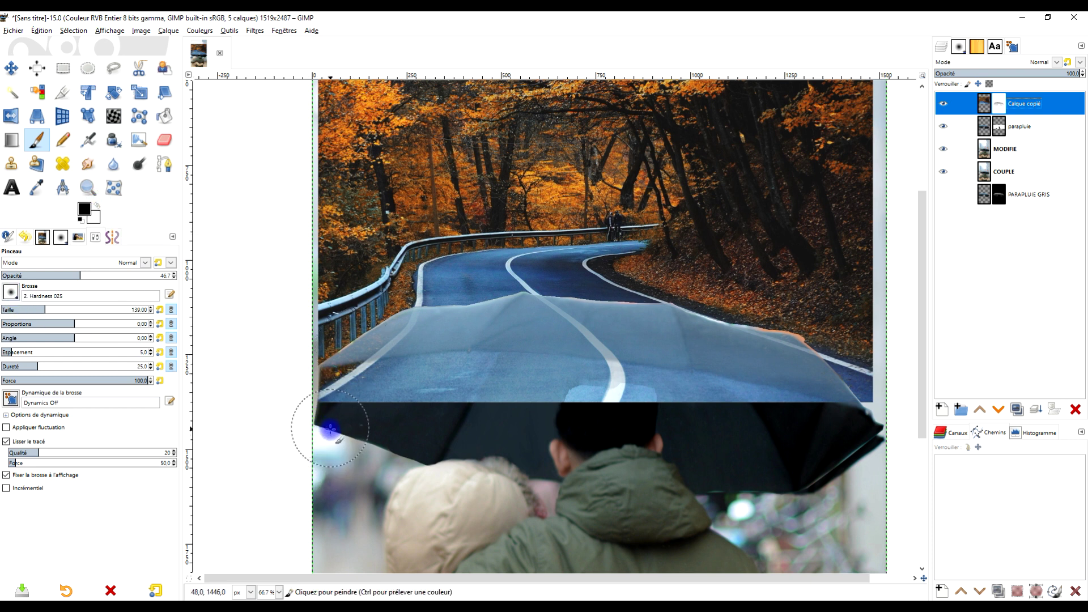
mouse_move(424, 393)
mouse_down()
mouse_move(461, 389)
mouse_move(458, 376)
mouse_move(398, 379)
mouse_up()
drag(102, 276, 232, 277)
mouse_move(434, 396)
mouse_down()
mouse_move(573, 382)
mouse_move(486, 377)
mouse_move(645, 383)
mouse_move(567, 385)
mouse_move(753, 422)
mouse_move(585, 389)
mouse_move(743, 397)
mouse_move(825, 427)
mouse_move(636, 391)
mouse_move(415, 388)
mouse_move(450, 366)
mouse_move(326, 396)
mouse_move(539, 398)
mouse_move(502, 375)
mouse_move(651, 393)
mouse_move(859, 461)
mouse_up()
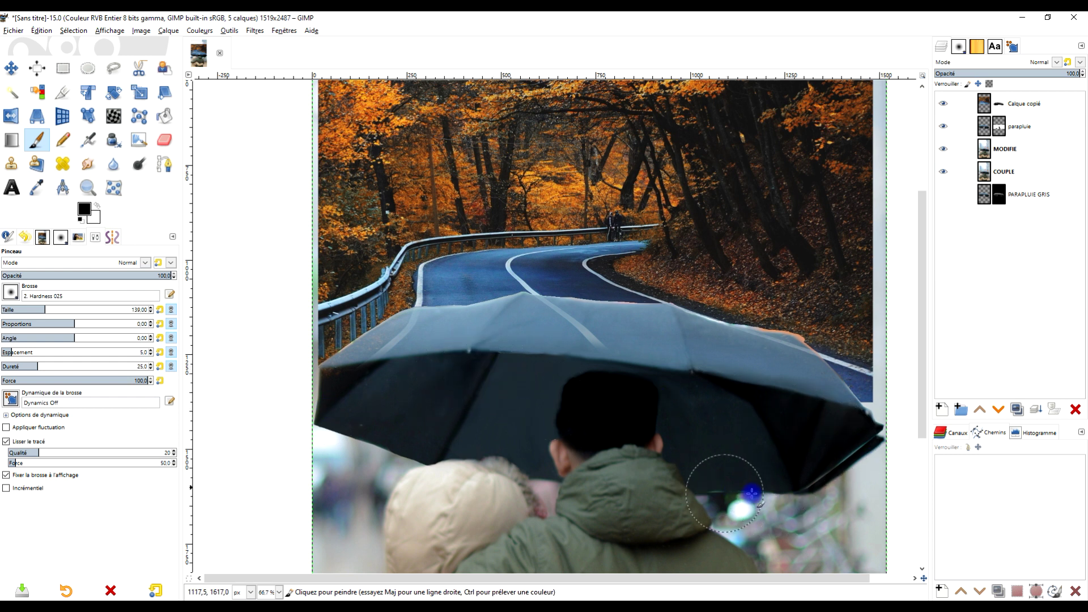
- Paint white on the Calque copié mask along the umbrella's upper edge so the road blends softly into the canopy
scroll(774, 439, up, 1)
scroll(774, 439, up, 1)
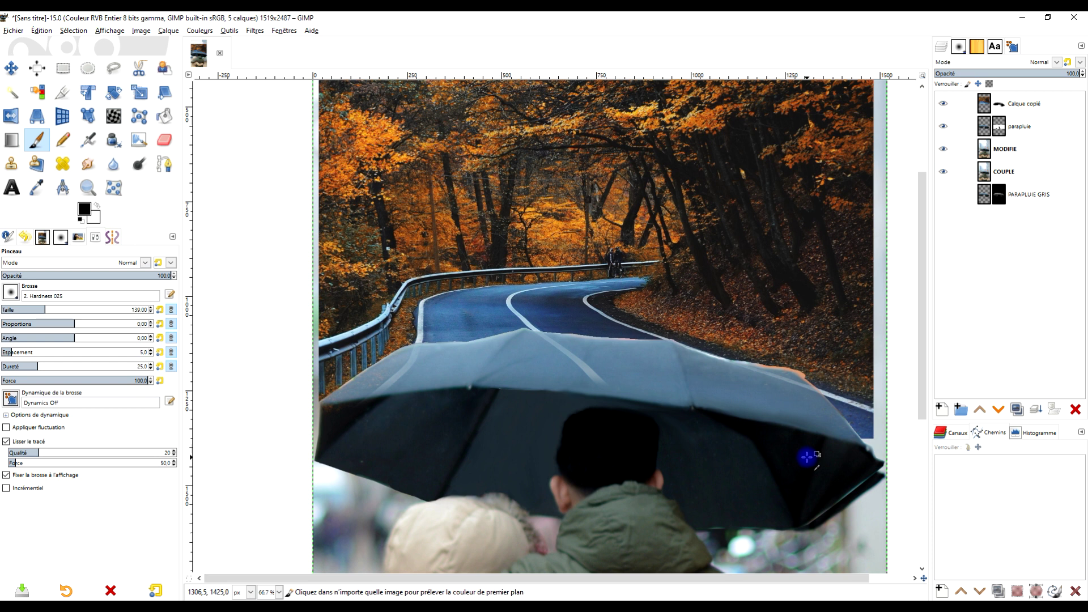
scroll(714, 433, up, 2)
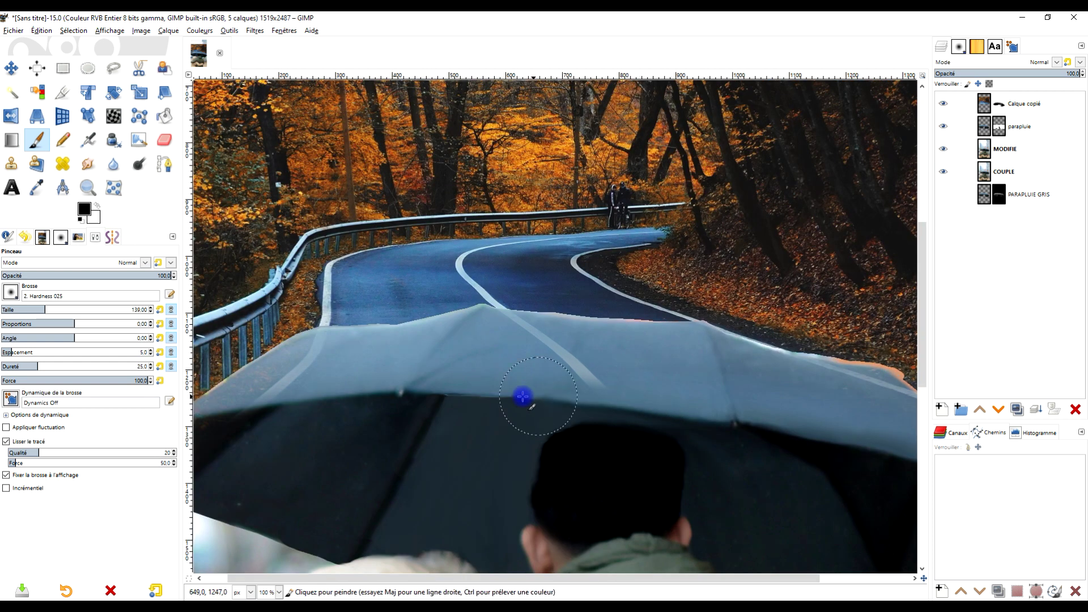
scroll(507, 374, left, 2)
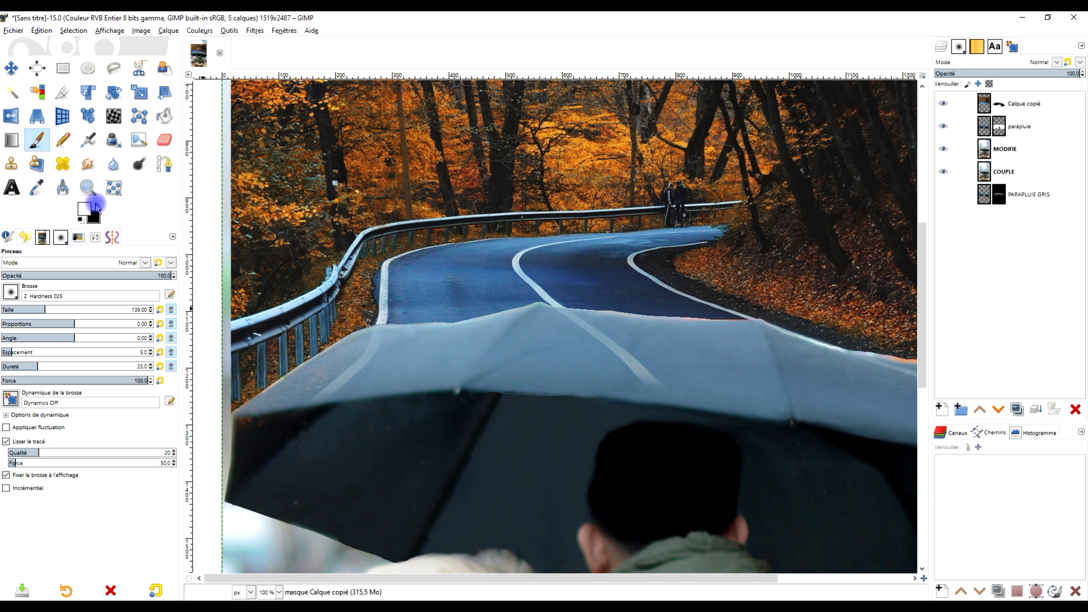
mouse_move(509, 289)
mouse_down()
mouse_move(784, 308)
mouse_move(612, 318)
mouse_move(611, 307)
mouse_up()
mouse_move(620, 310)
mouse_down()
mouse_move(750, 347)
mouse_move(845, 407)
mouse_move(569, 332)
mouse_up()
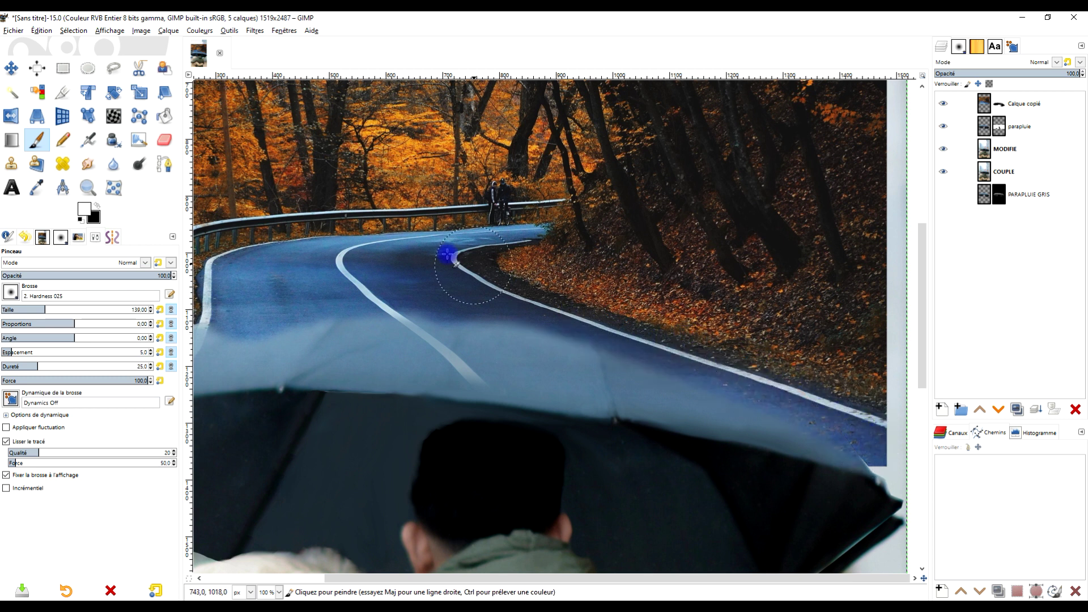
drag(449, 253, 736, 271)
drag(543, 301, 332, 408)
scroll(682, 309, down, 2)
drag(670, 333, 503, 346)
scroll(542, 335, up, 1)
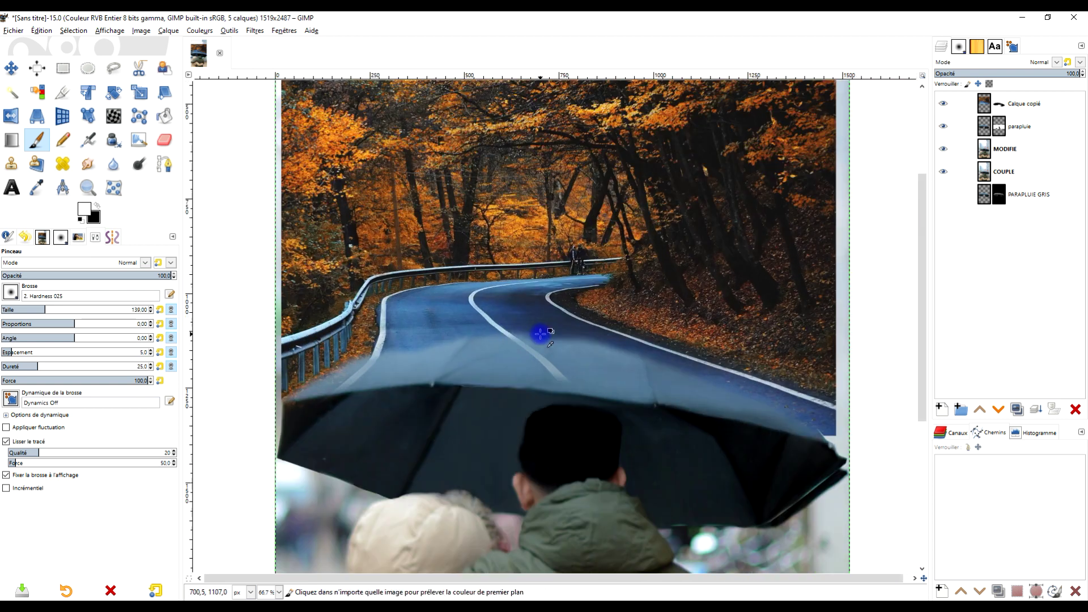
drag(592, 311, 571, 323)
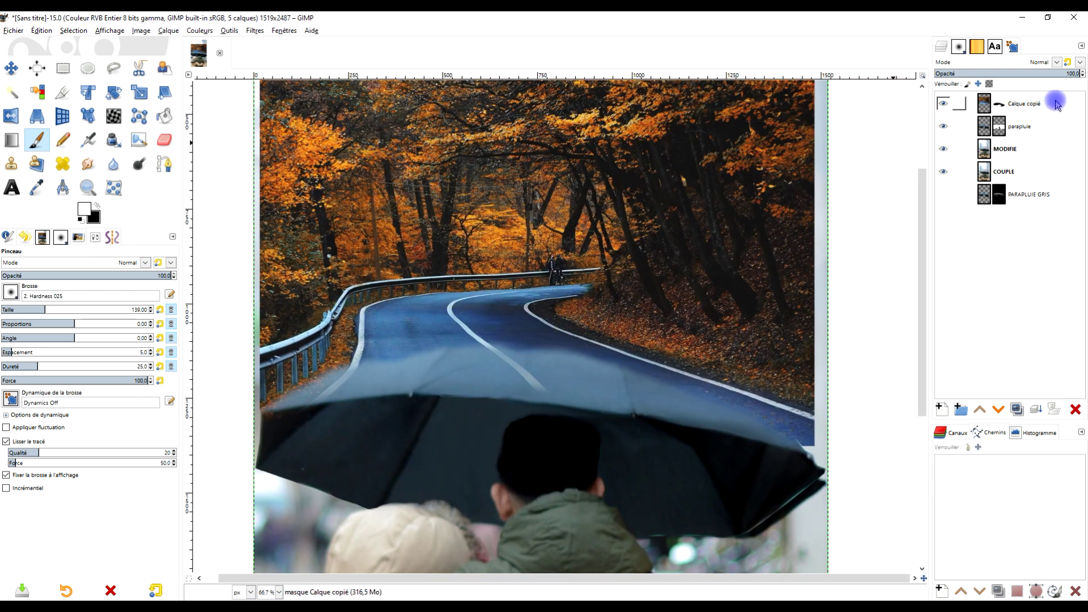
- Smudge the Calque copié mask along the transition between road and umbrella, from the guardrail side to the right-hand corner
click(998, 105)
click(88, 162)
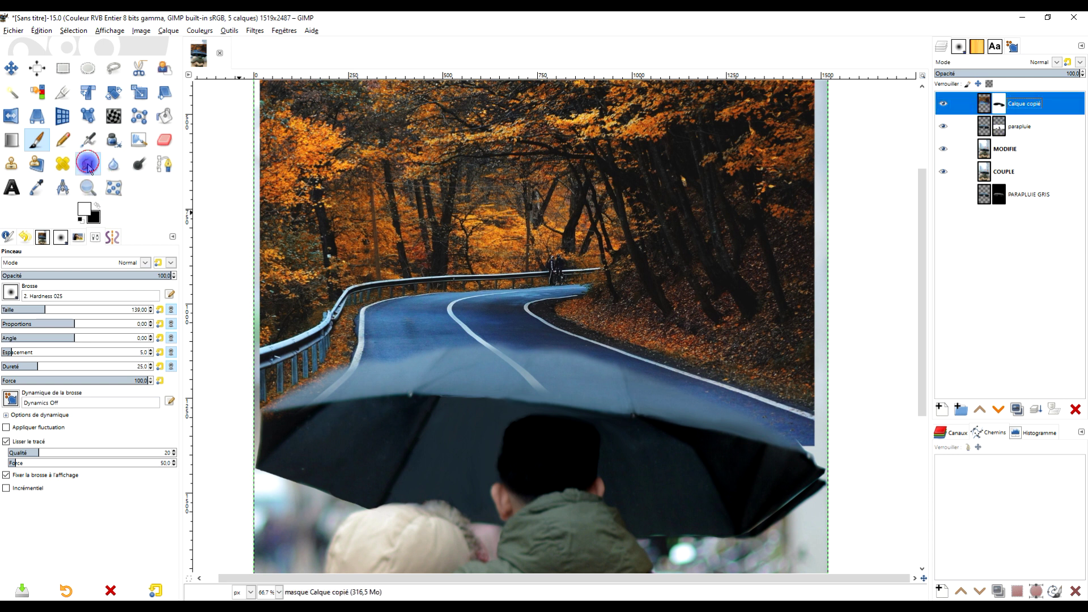
scroll(333, 329, up, 3)
drag(415, 364, 468, 237)
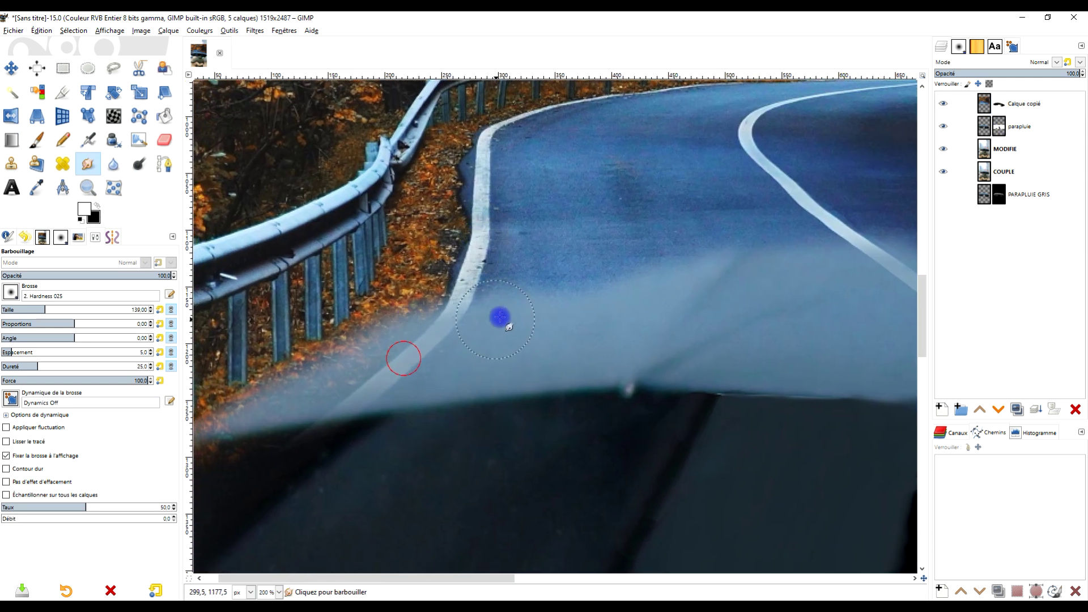
mouse_move(583, 290)
mouse_down()
mouse_move(619, 286)
mouse_move(661, 251)
mouse_move(627, 276)
mouse_move(736, 253)
mouse_up()
mouse_move(857, 298)
mouse_down()
mouse_move(522, 313)
mouse_move(475, 336)
mouse_up()
drag(481, 289, 530, 287)
mouse_move(609, 299)
mouse_down()
mouse_move(736, 303)
mouse_move(681, 313)
mouse_up()
mouse_move(779, 359)
mouse_down()
mouse_move(571, 324)
mouse_move(458, 320)
mouse_up()
mouse_move(450, 301)
mouse_down()
mouse_move(546, 308)
mouse_move(612, 354)
mouse_up()
drag(620, 365, 554, 328)
drag(709, 379, 532, 309)
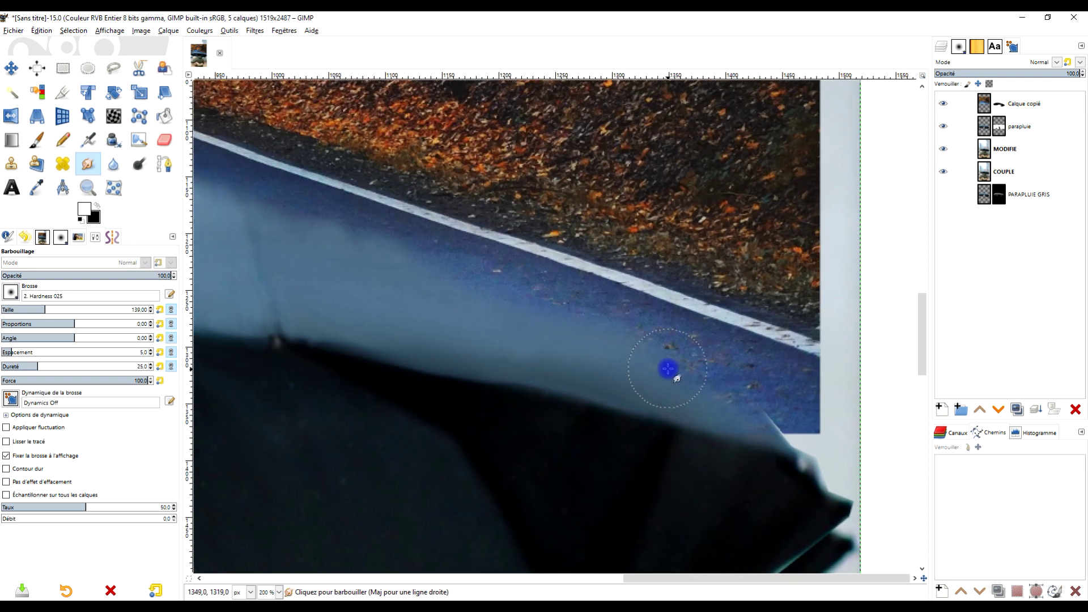
scroll(800, 390, down, 3)
scroll(786, 400, up, 3)
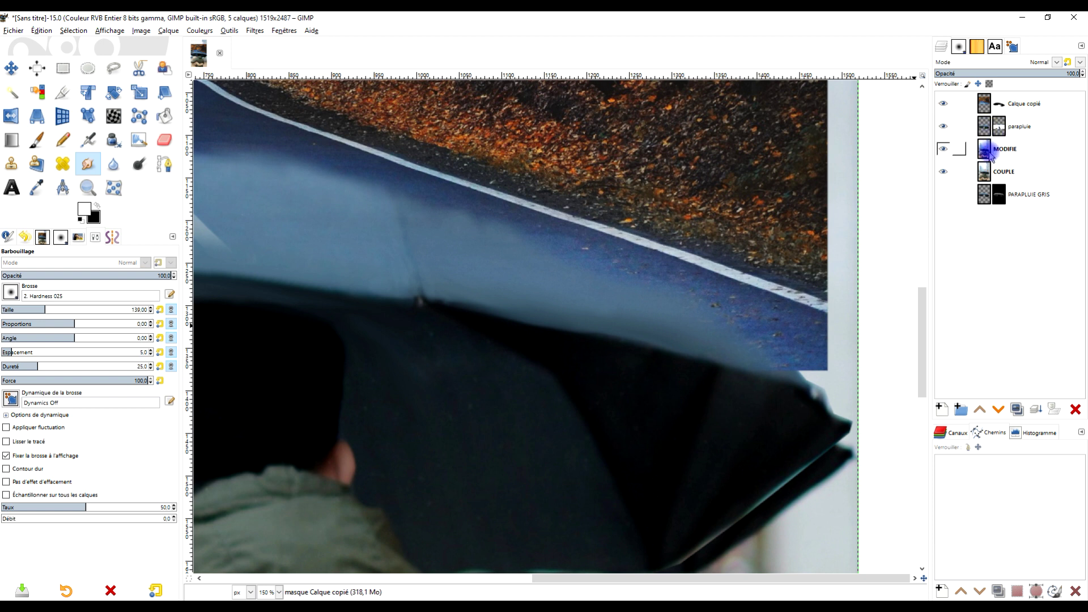
- Paint black on the parapluie mask along the umbrella's lower right-hand edge to remove the bright doubled rim
click(943, 150)
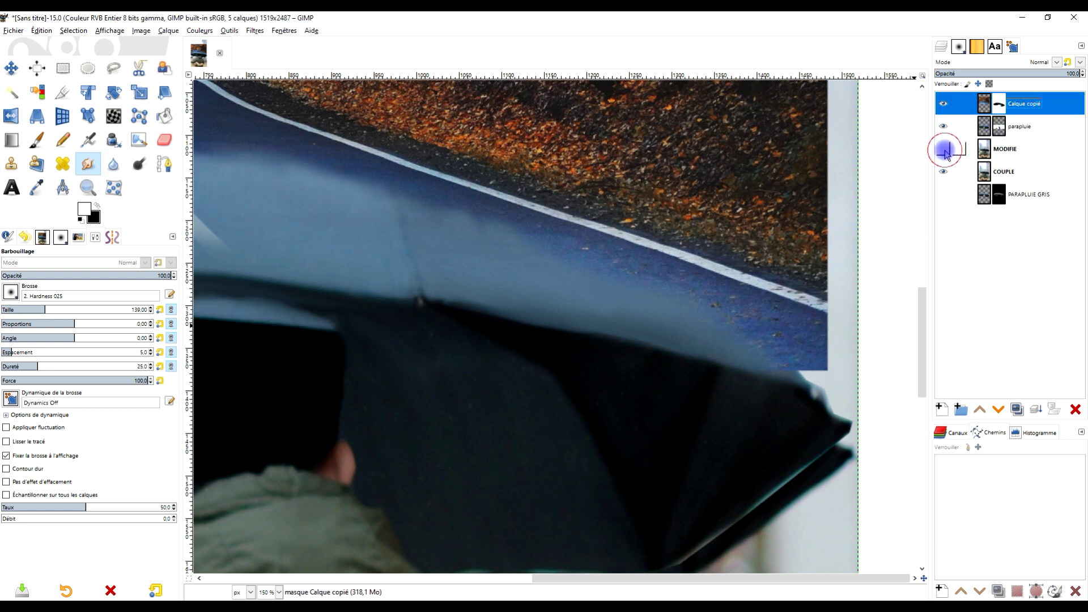
click(986, 125)
scroll(836, 304, down, 2)
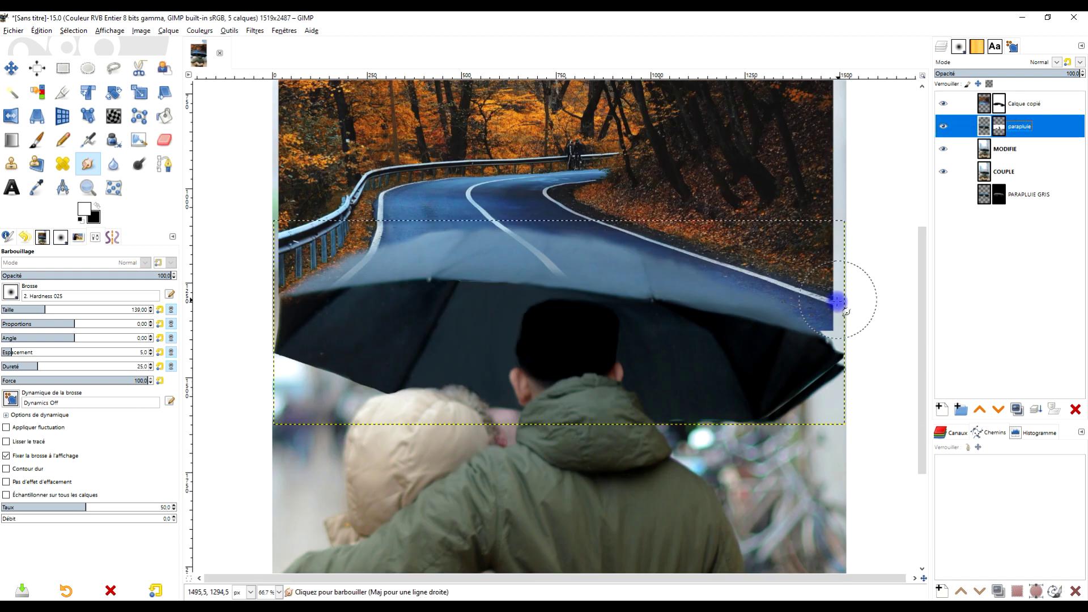
drag(796, 406, 765, 355)
scroll(743, 356, up, 3)
scroll(755, 313, down, 2)
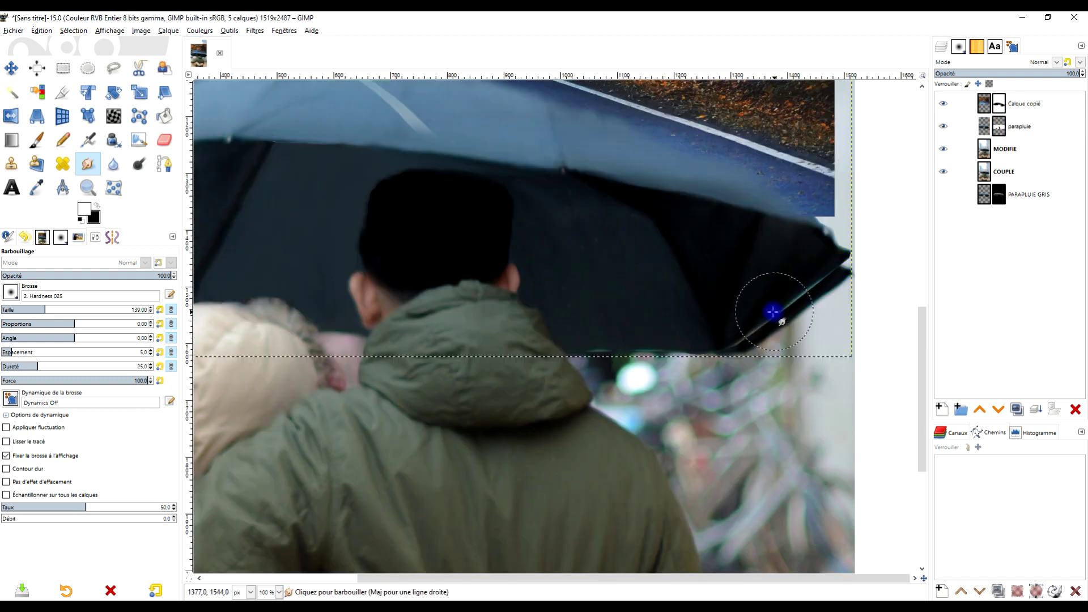
drag(773, 314, 702, 352)
scroll(702, 352, up, 1)
click(999, 128)
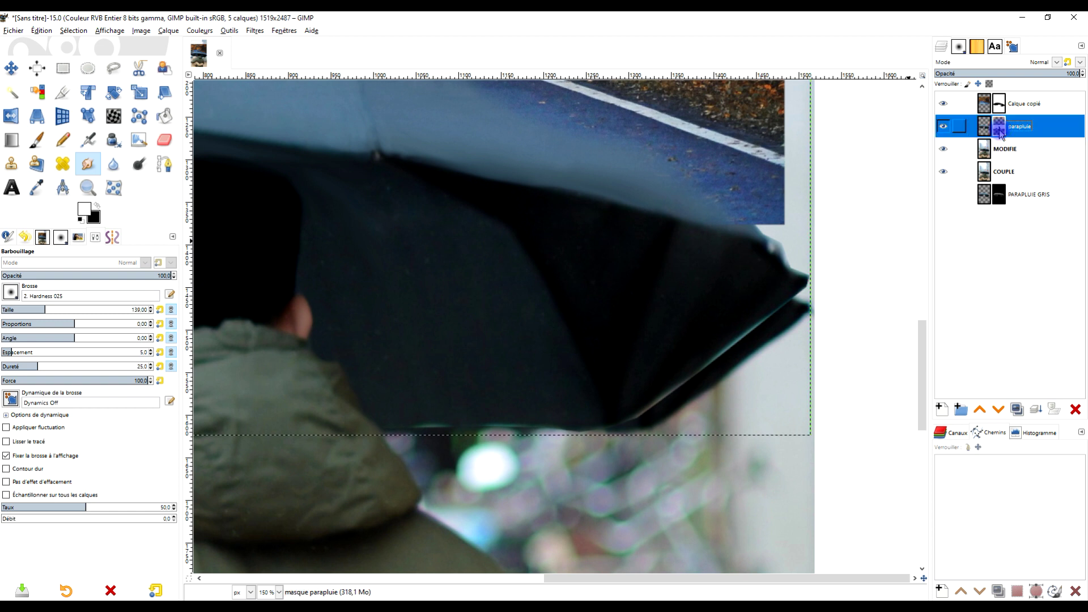
click(49, 143)
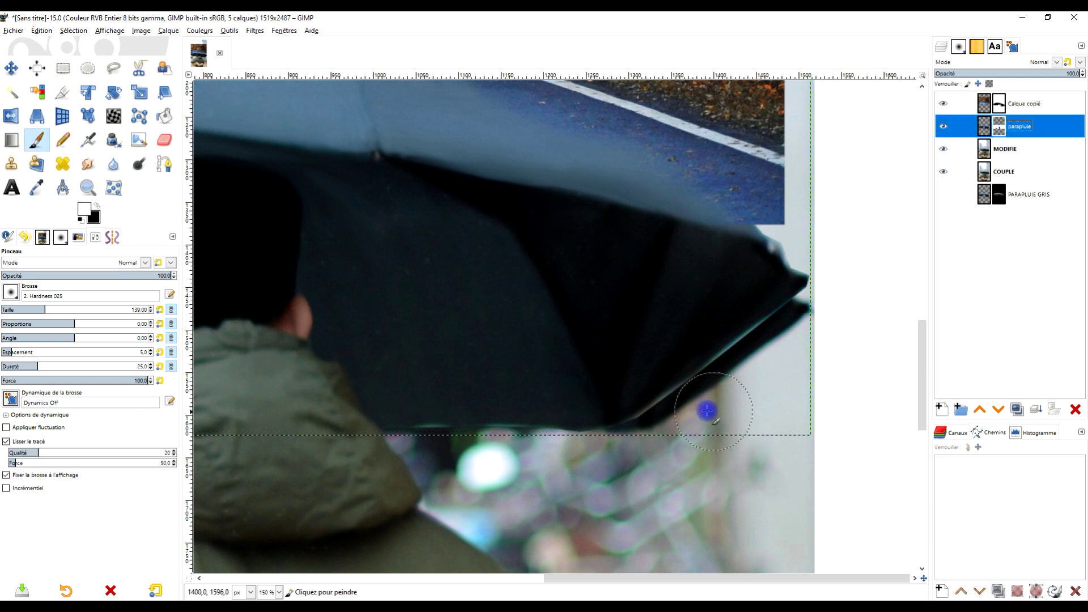
scroll(705, 412, up, 1)
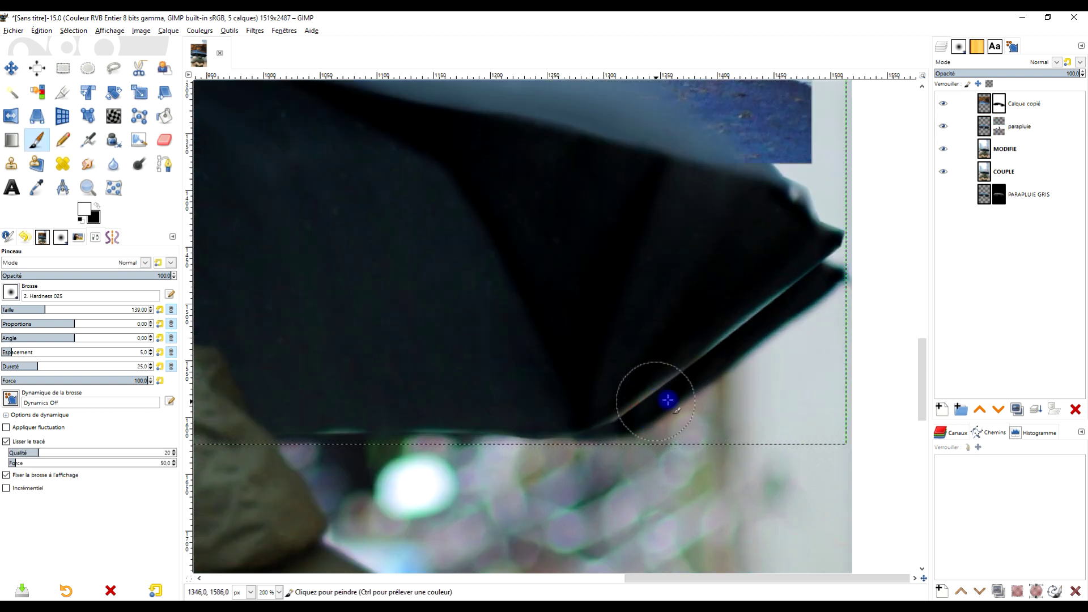
click(999, 127)
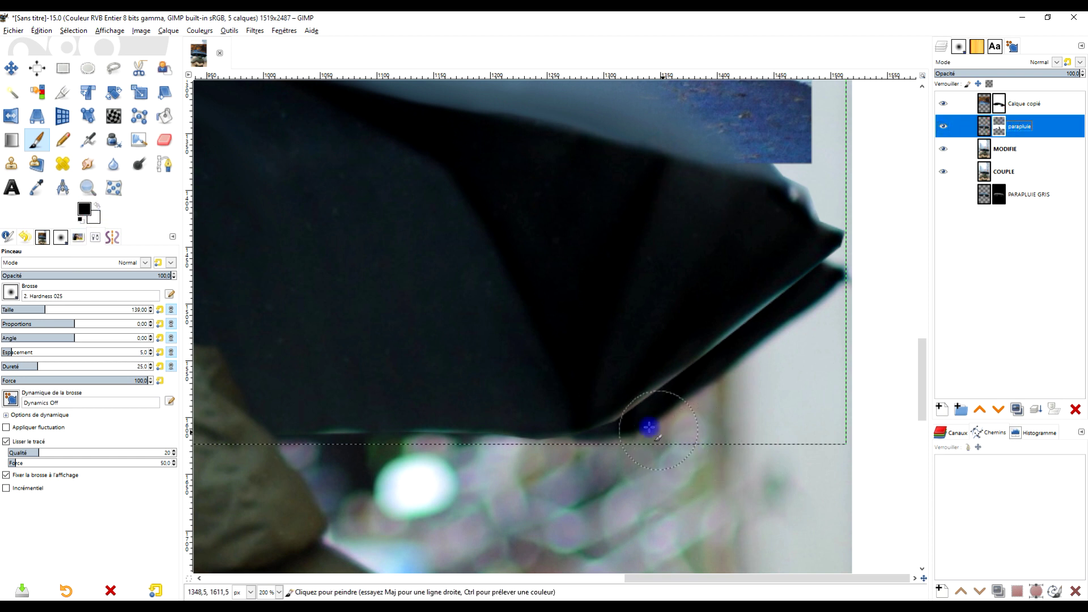
mouse_move(765, 323)
mouse_down()
mouse_move(841, 258)
mouse_move(811, 178)
mouse_move(858, 257)
mouse_move(841, 329)
mouse_move(611, 447)
mouse_move(491, 459)
mouse_move(369, 443)
mouse_move(331, 452)
mouse_up()
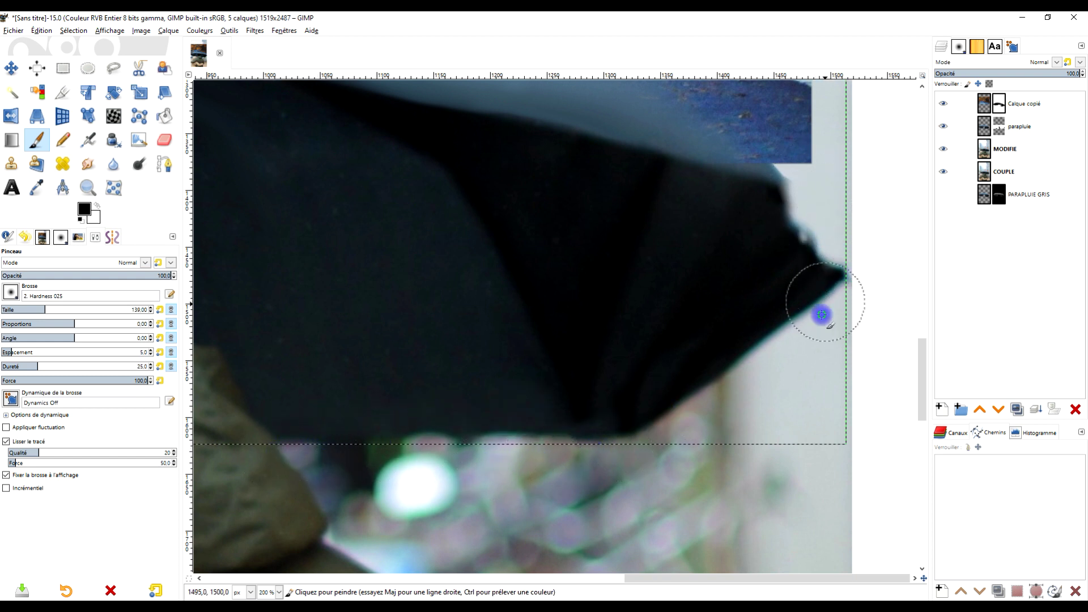
drag(821, 314, 807, 452)
drag(751, 353, 803, 360)
key(ctrl+z)
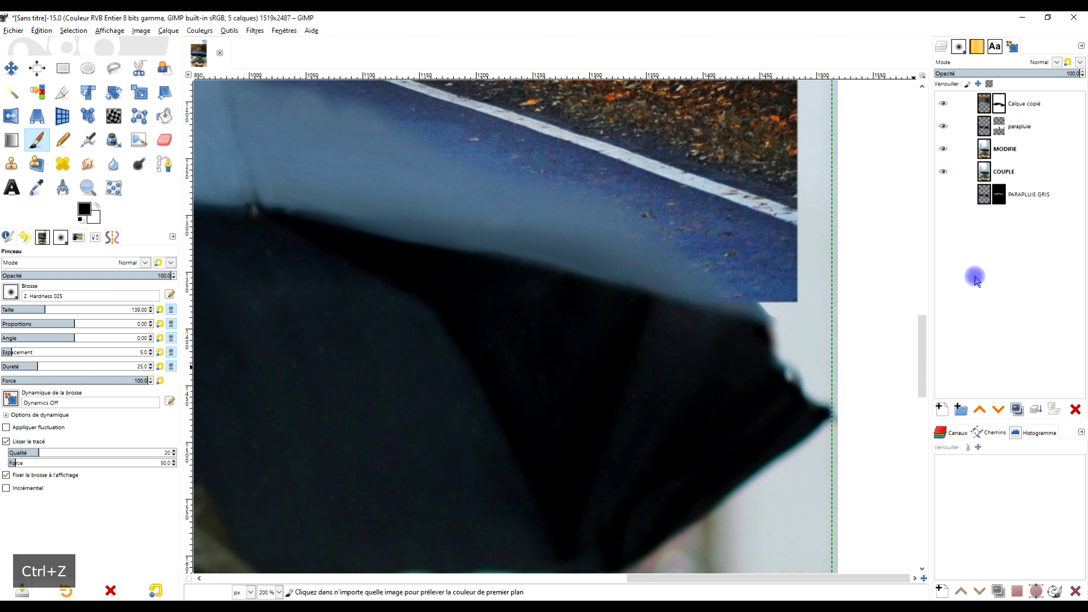
click(1001, 105)
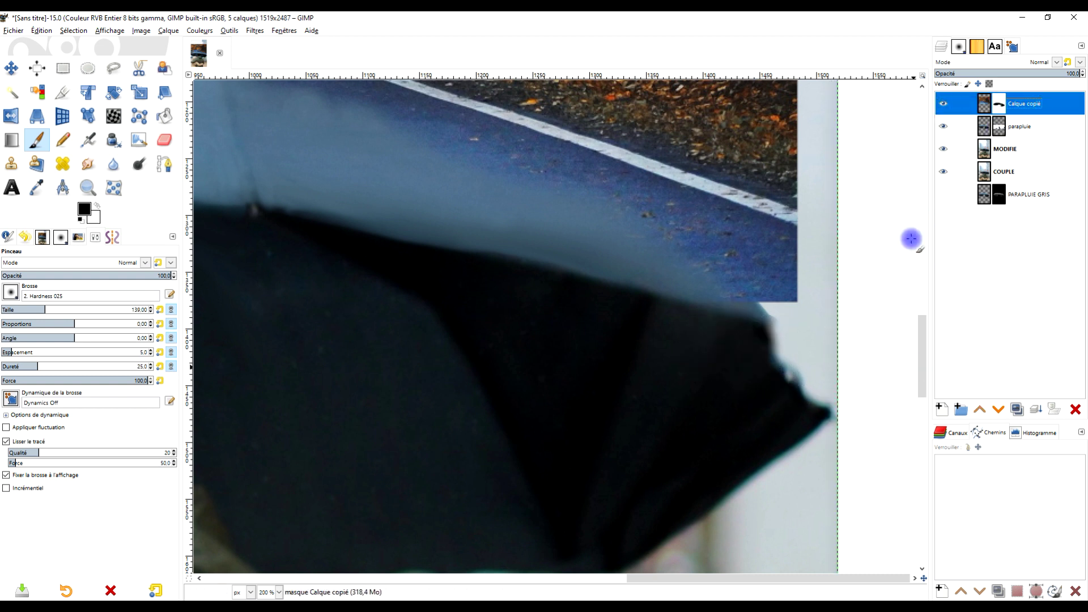
key(ctrl+z)
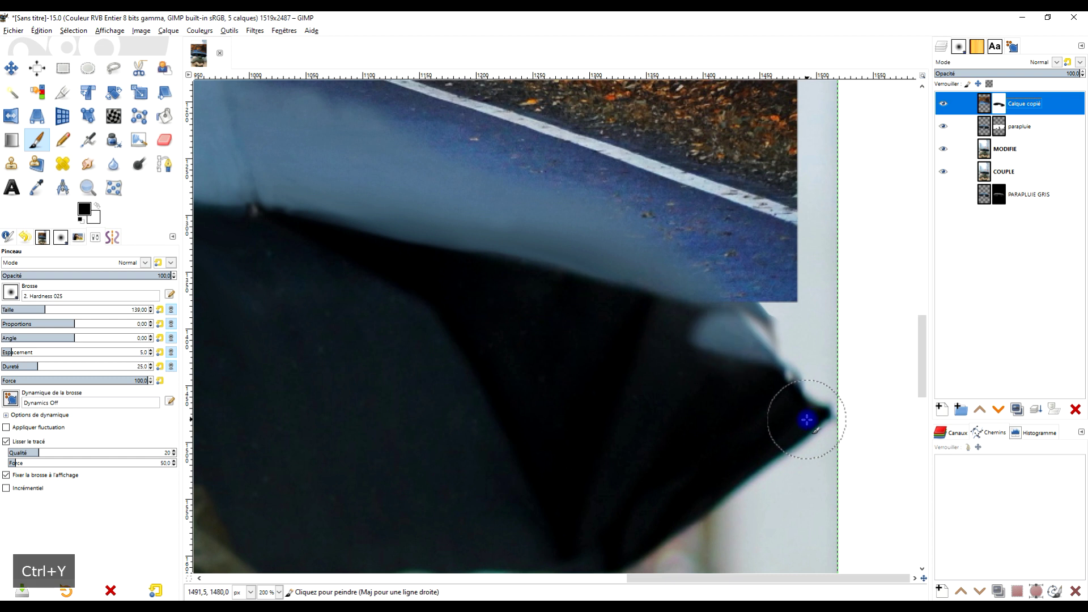
key(ctrl+z)
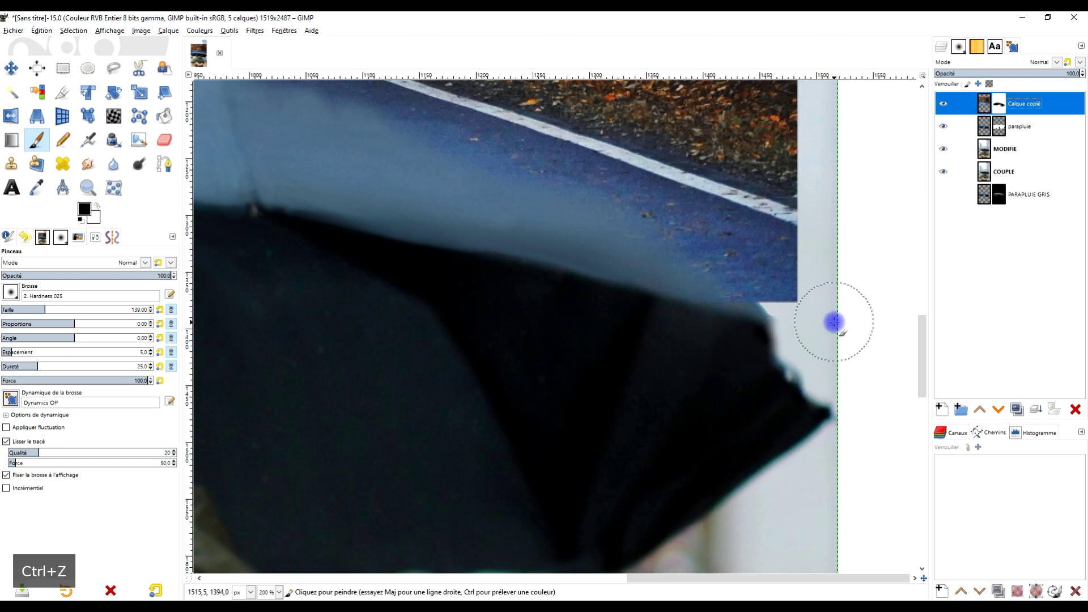
- Rename the Calque copié layer to route and activate the Warp tool on its image rather than its mask
scroll(787, 311, down, 1)
drag(784, 302, 827, 362)
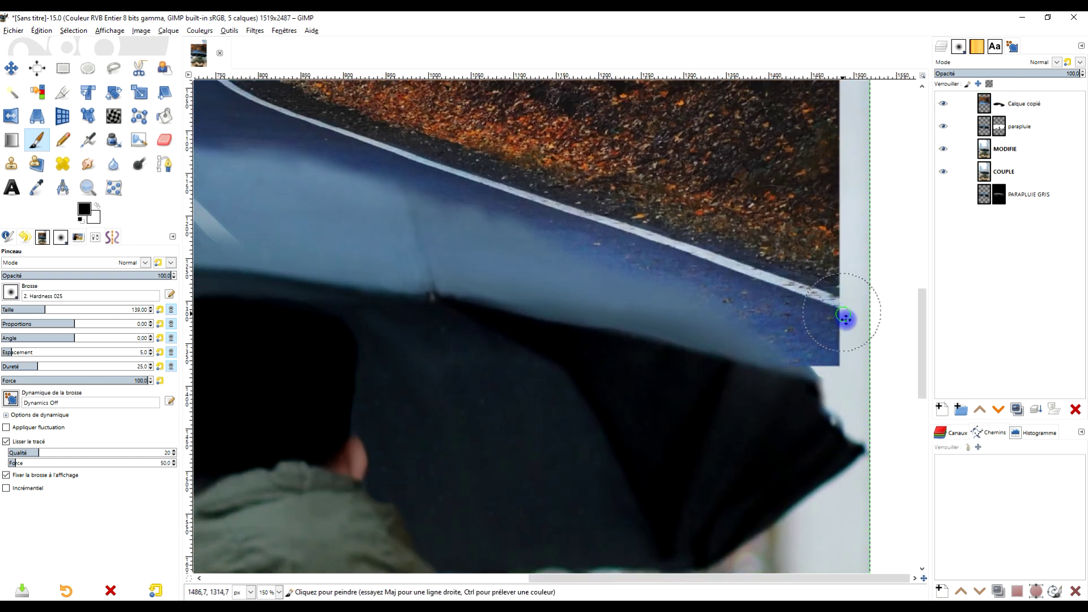
drag(846, 319, 863, 331)
click(986, 105)
double_click(1020, 104)
text(R)
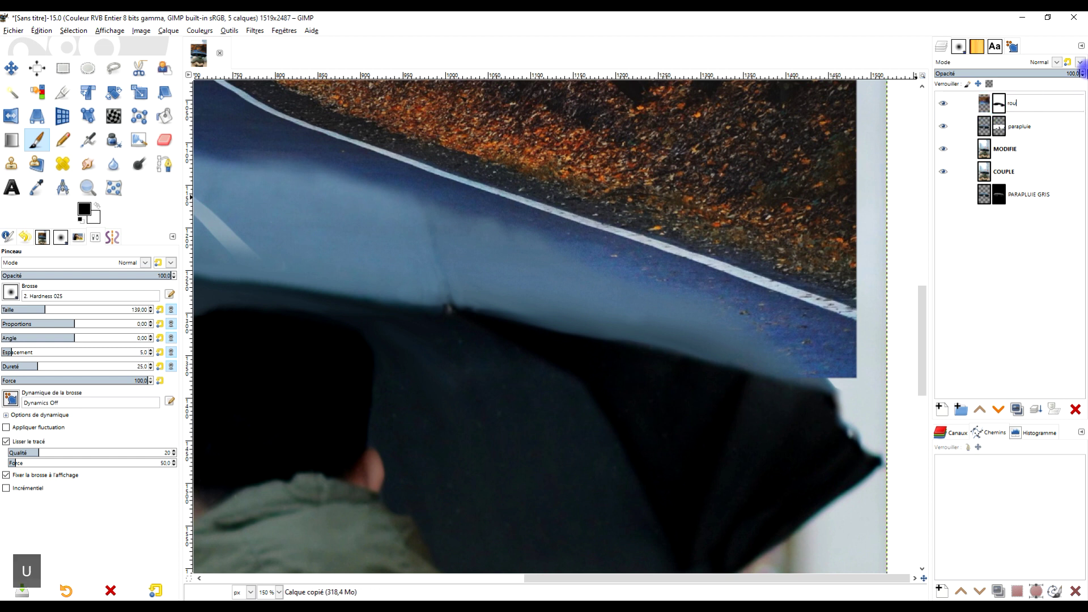
key(Return)
click(975, 190)
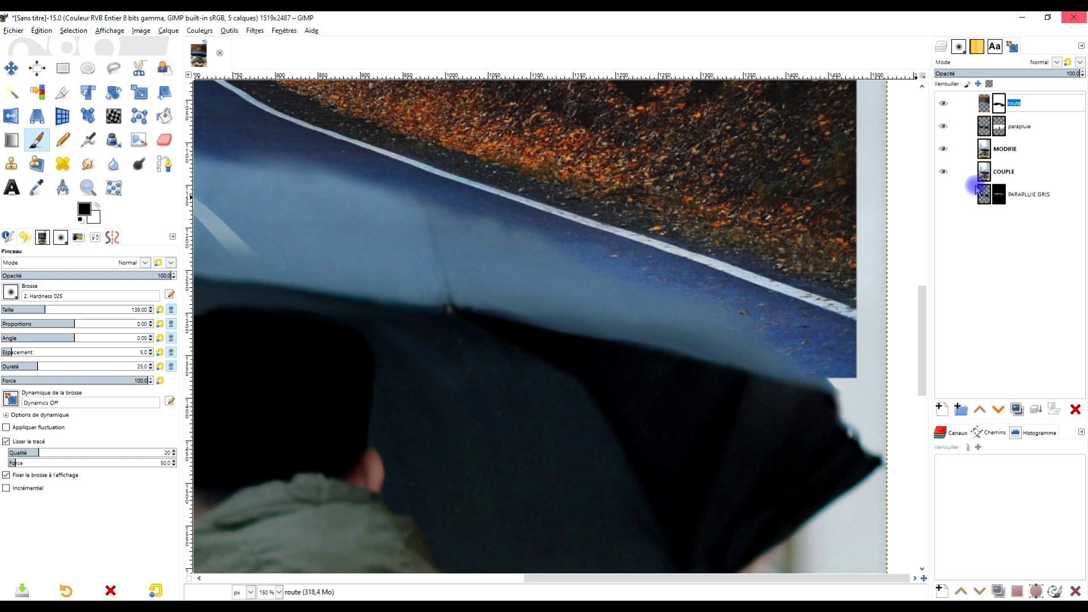
click(981, 111)
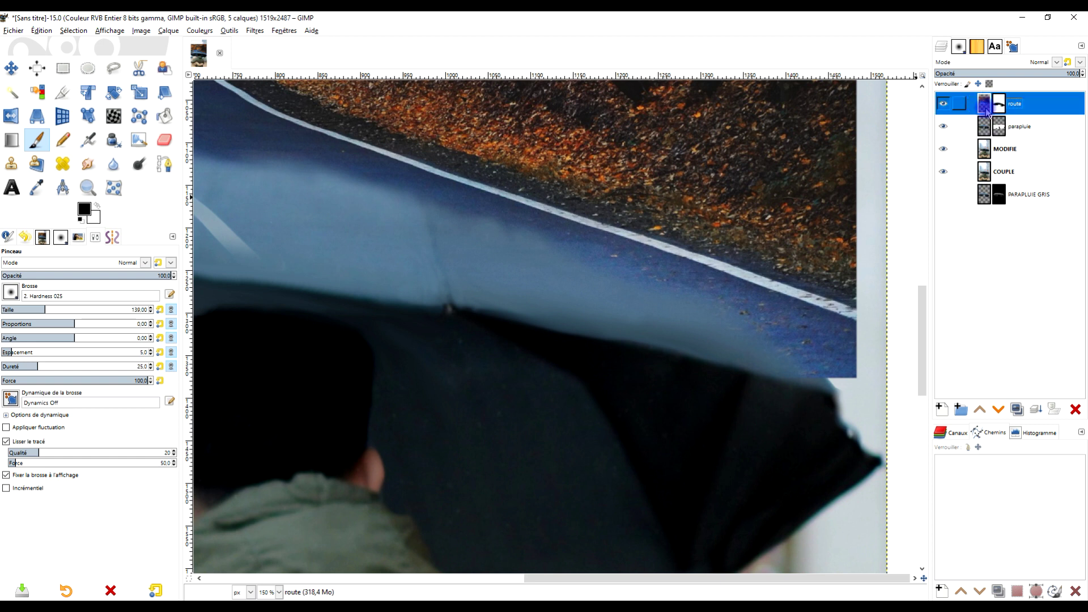
click(944, 169)
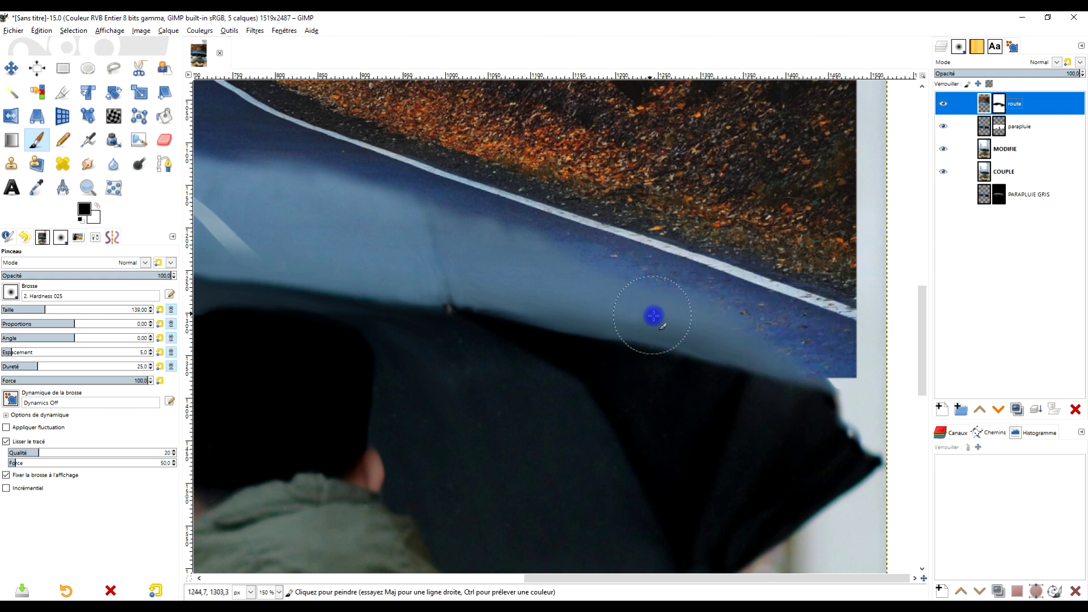
click(114, 118)
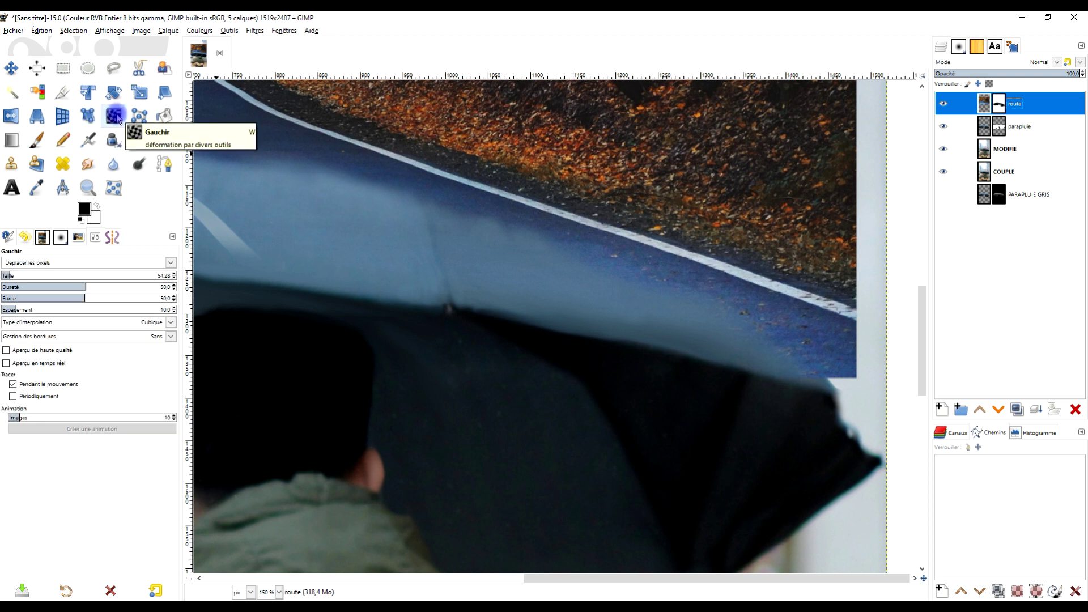
click(14, 265)
click(13, 275)
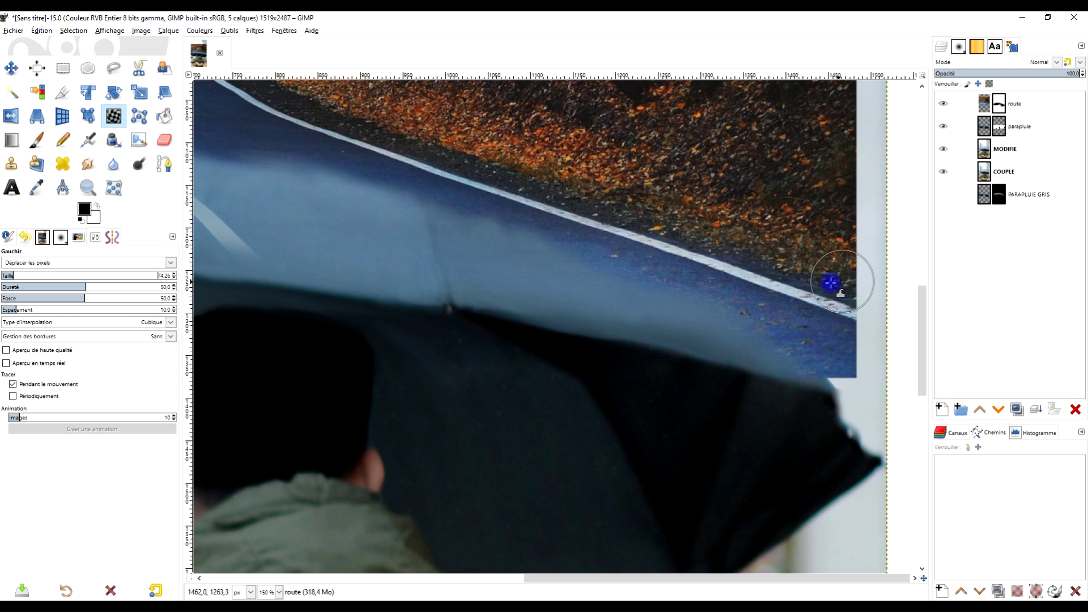
click(52, 276)
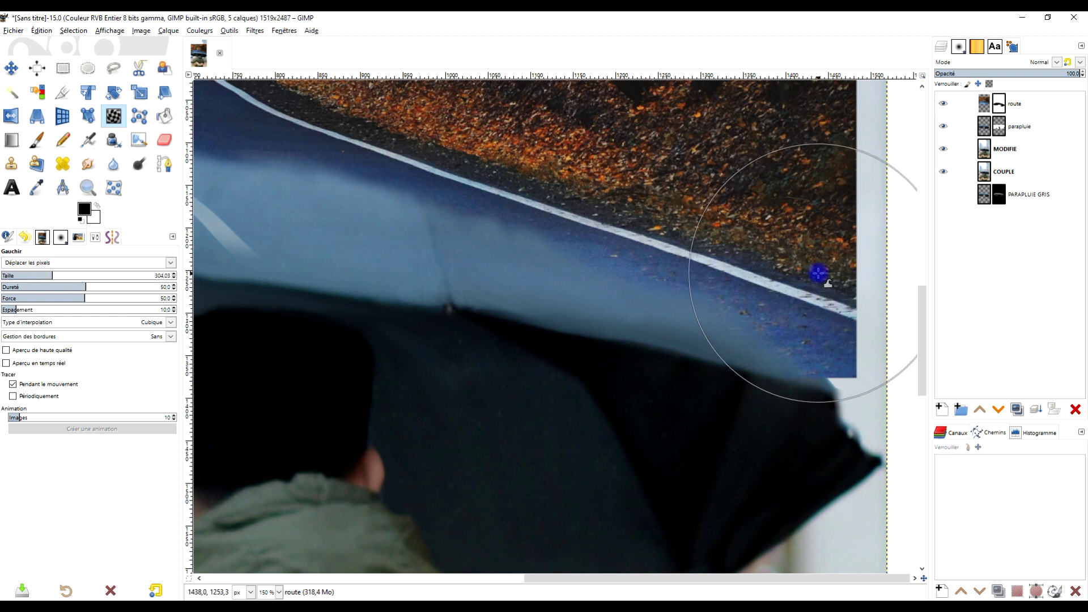
drag(822, 276, 809, 311)
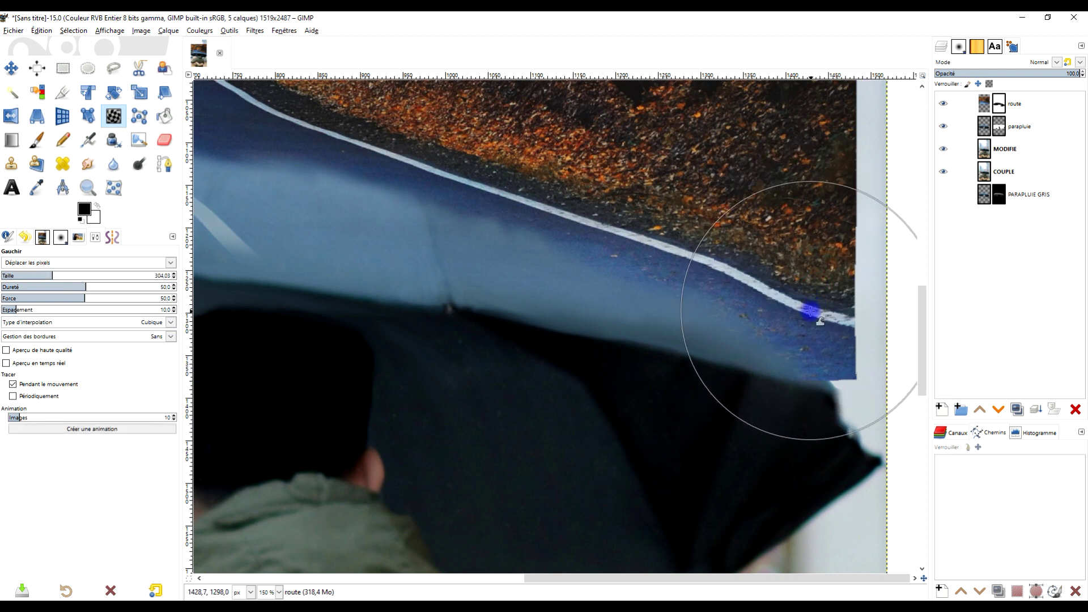
key(ctrl+z)
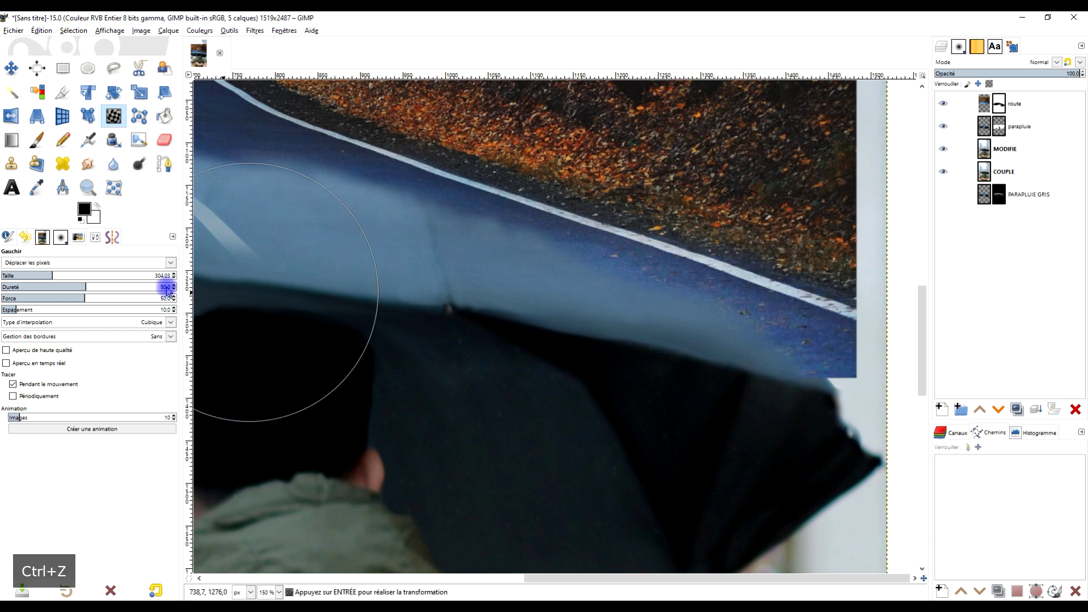
- Warp the route layer at size 450.55, bending the road's right-hand white line down to the umbrella's right corner
drag(48, 275, 78, 276)
mouse_move(825, 296)
mouse_down()
mouse_move(813, 346)
mouse_move(856, 352)
mouse_move(808, 450)
mouse_move(811, 406)
mouse_move(743, 256)
mouse_move(718, 288)
mouse_move(808, 301)
mouse_move(847, 327)
mouse_move(853, 368)
mouse_move(830, 404)
mouse_move(851, 395)
mouse_move(863, 376)
mouse_move(617, 332)
mouse_up()
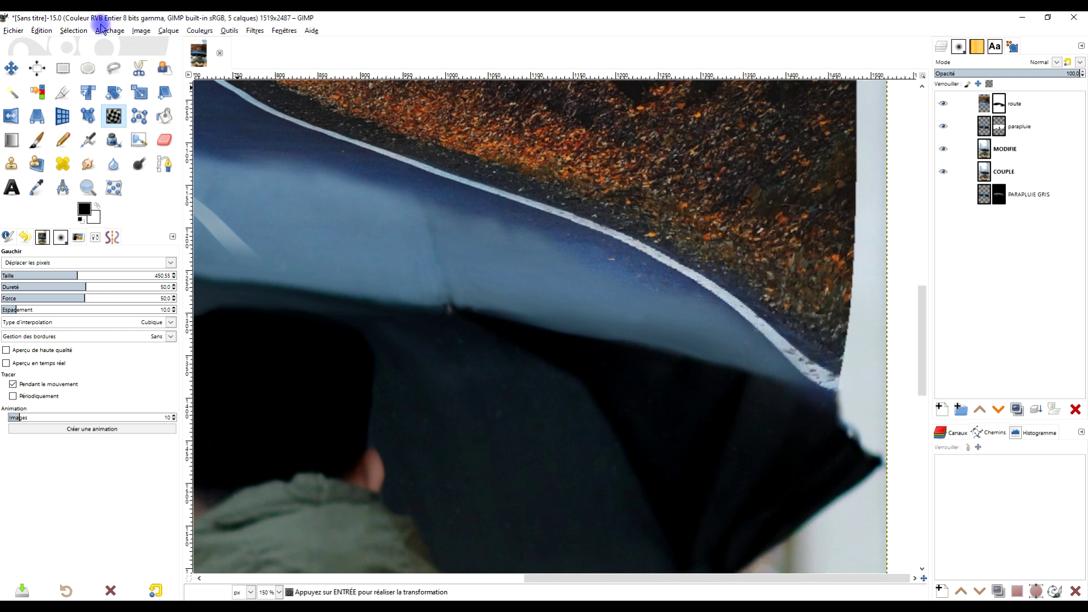
click(59, 75)
- Warp the route layer's left side so the white edge line and verge curve out to the umbrella's left corner
scroll(735, 284, down, 4)
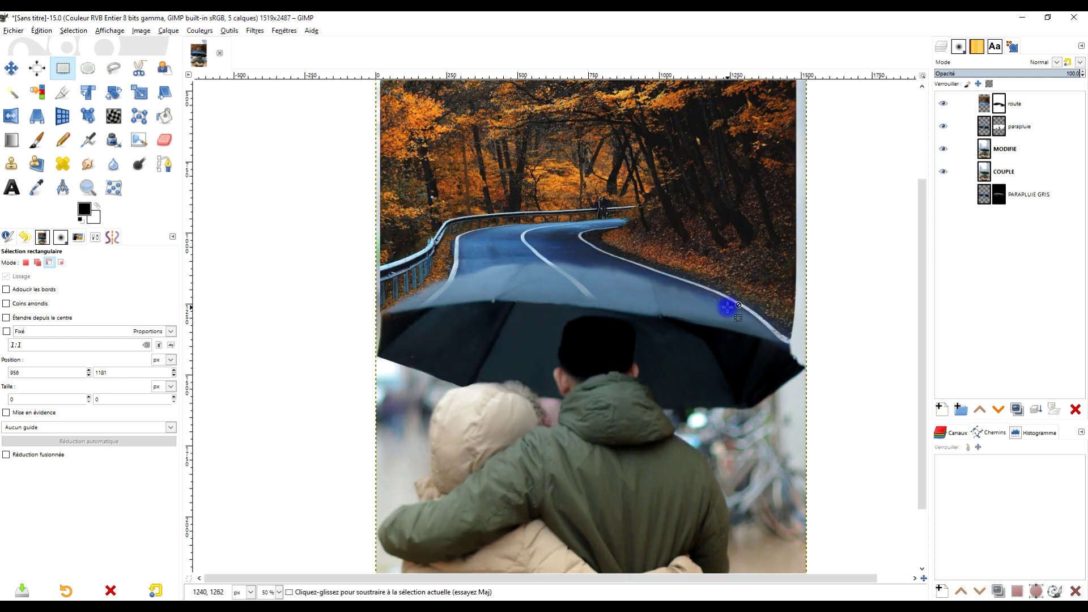
scroll(724, 306, up, 3)
drag(328, 332, 422, 356)
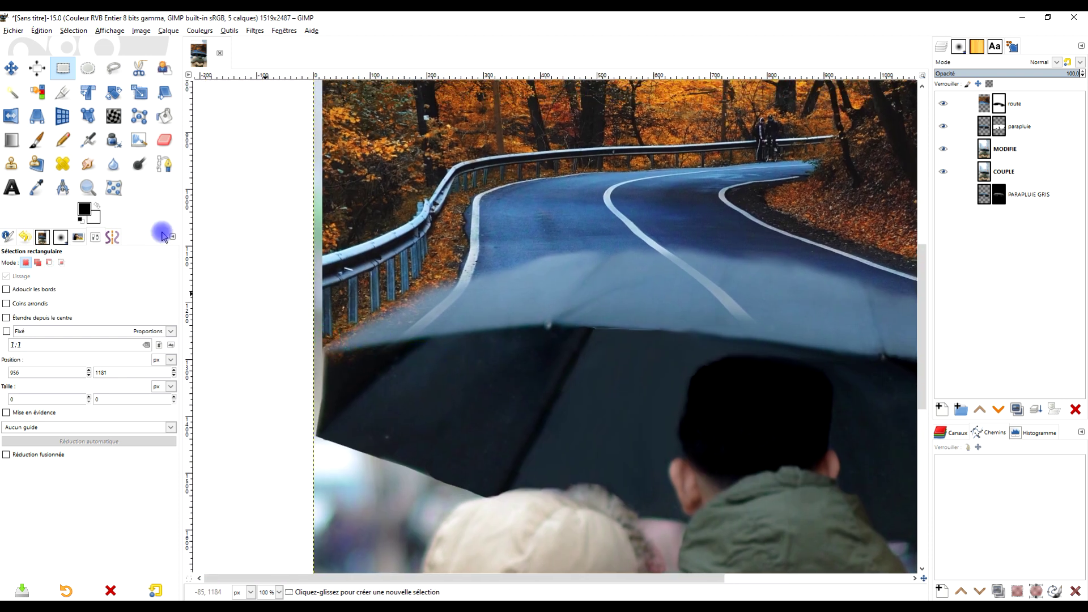
click(114, 116)
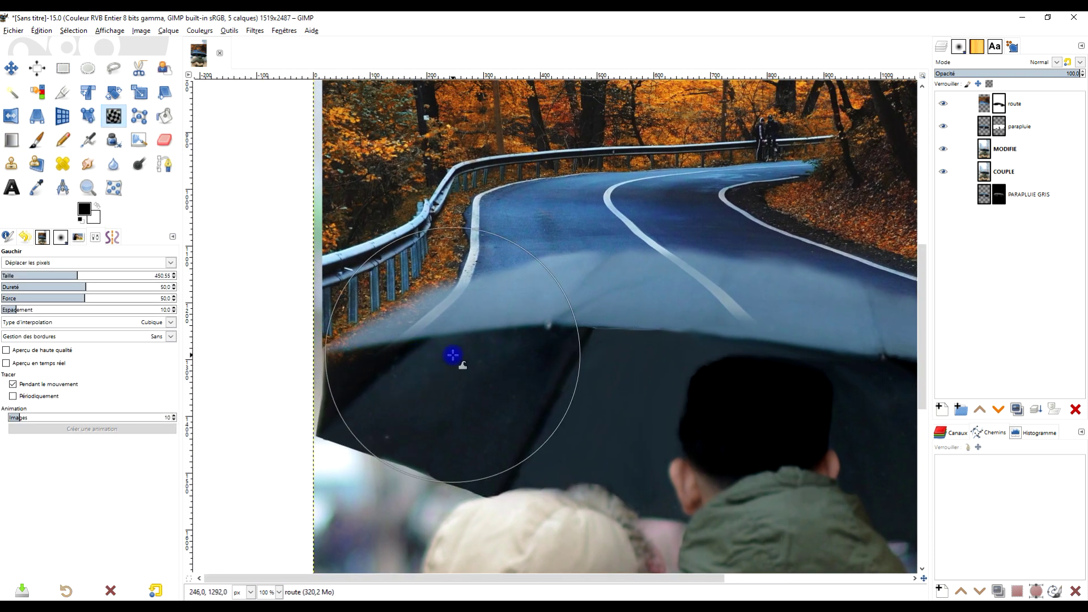
mouse_move(387, 340)
mouse_down()
mouse_move(362, 388)
mouse_move(311, 348)
mouse_up()
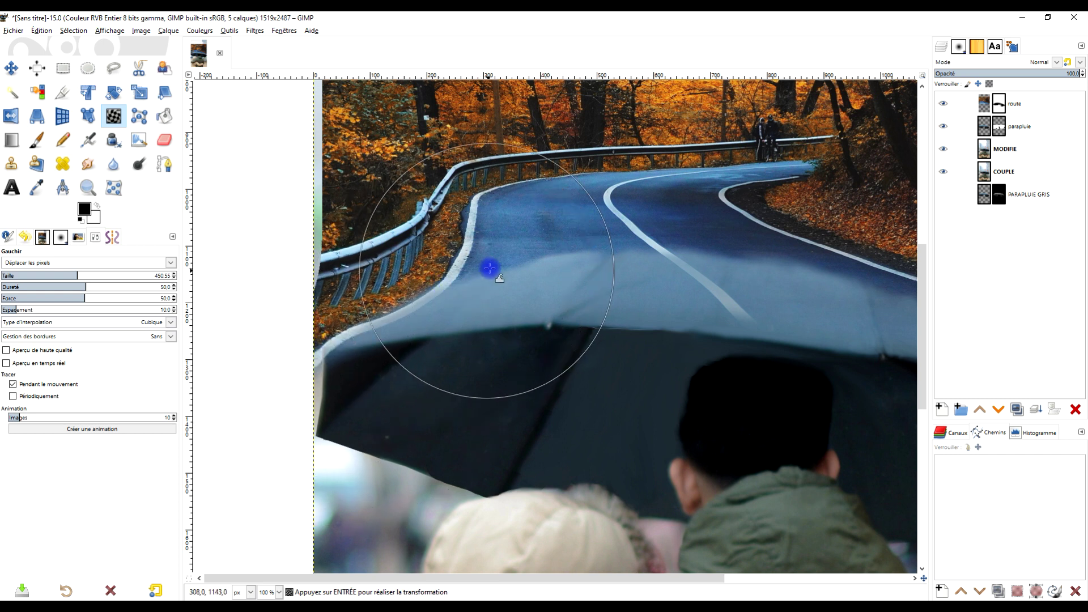
key(Return)
click(62, 68)
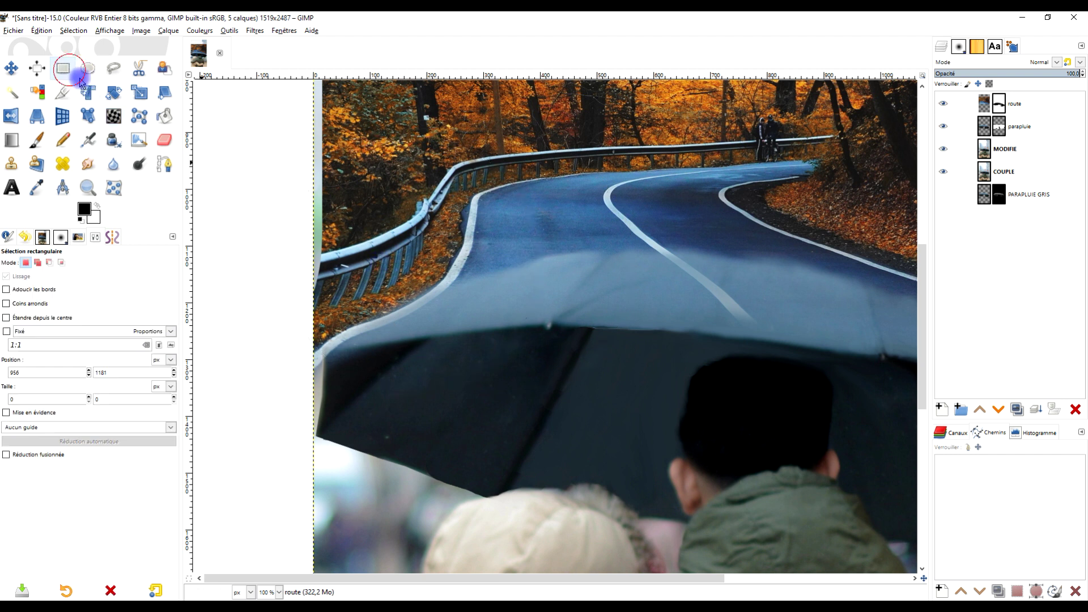
- Paint black on the route mask at the umbrella's left corner to trim the road overlapping the dark underside
click(36, 140)
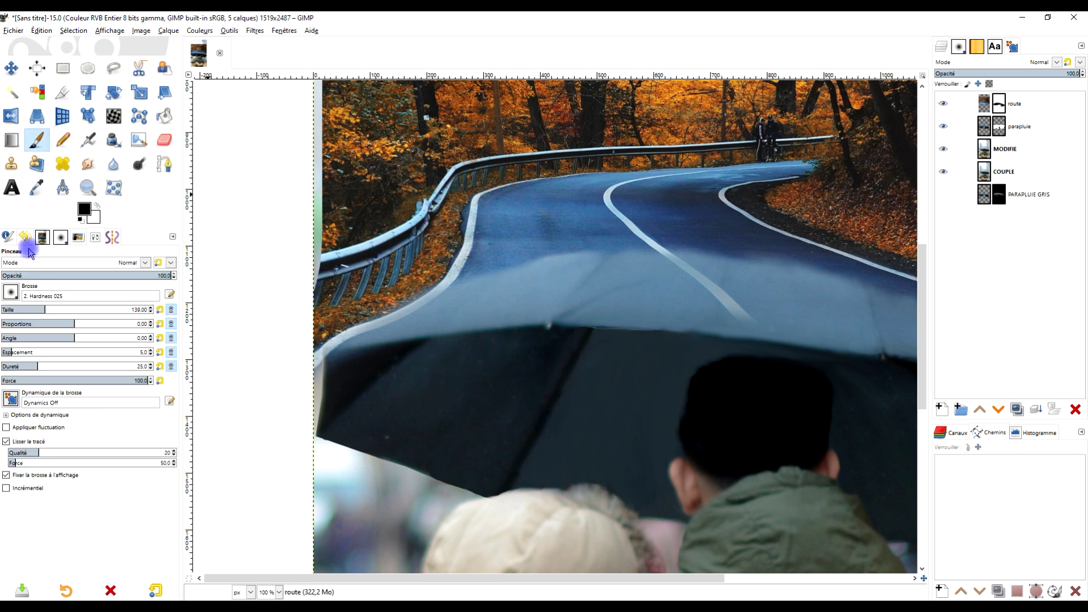
drag(369, 389, 364, 389)
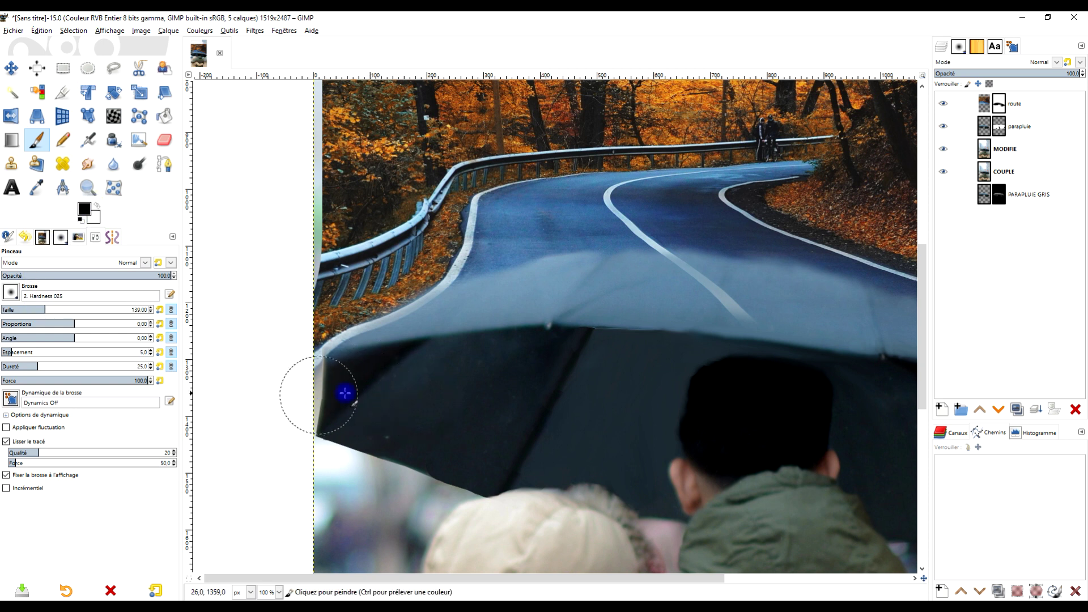
key(ctrl+z)
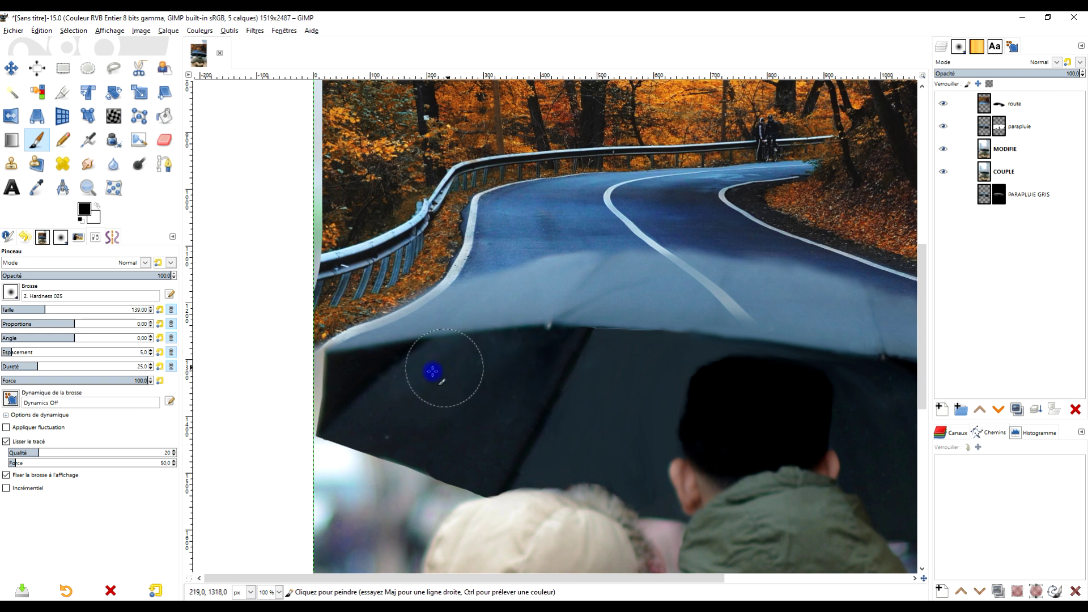
drag(560, 357, 548, 356)
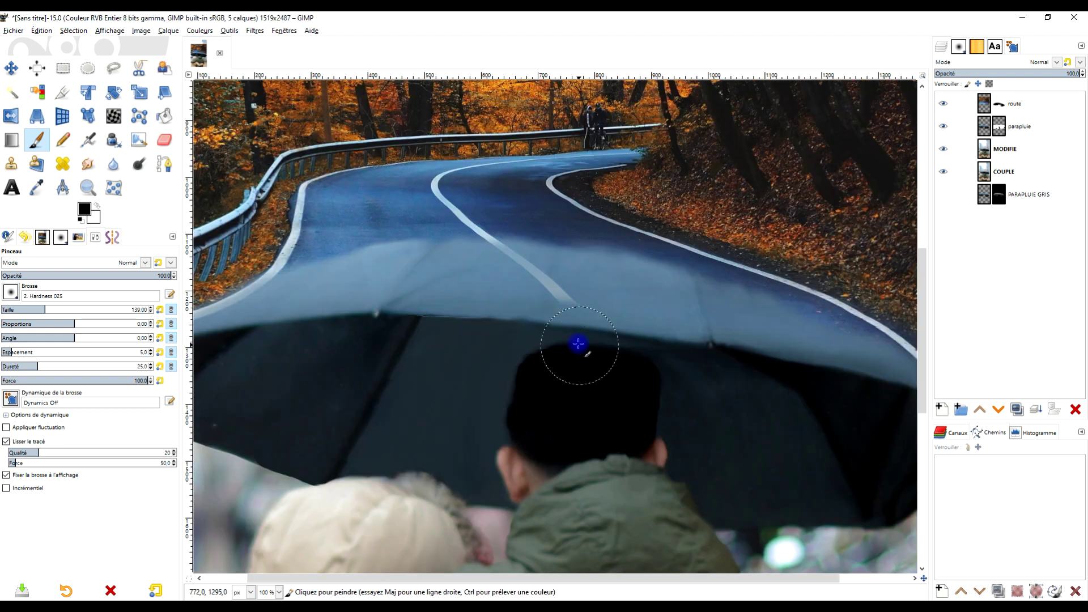
drag(807, 403, 567, 340)
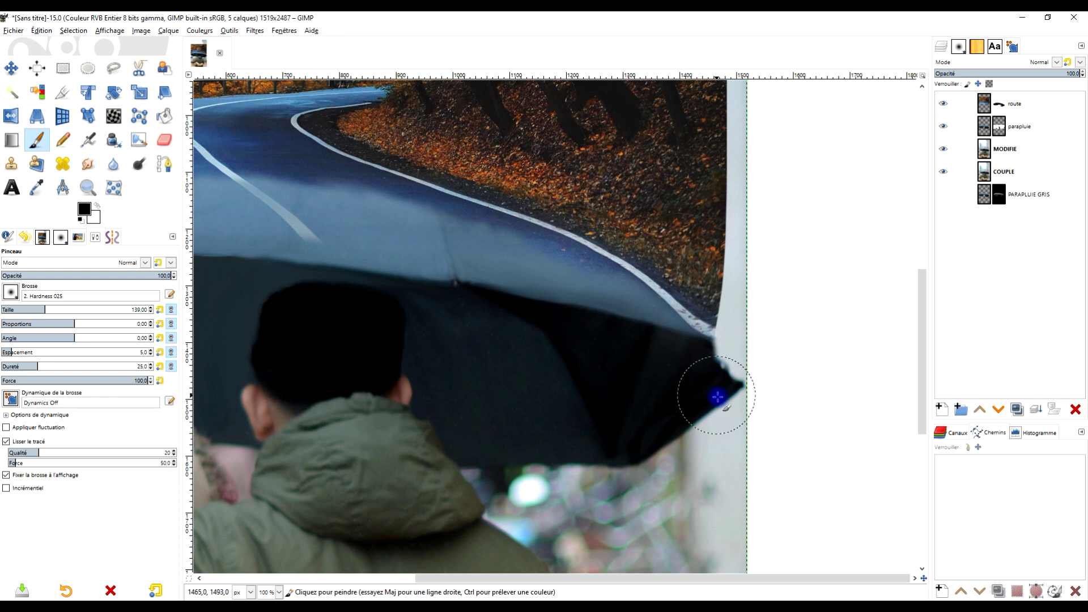
scroll(743, 294, down, 2)
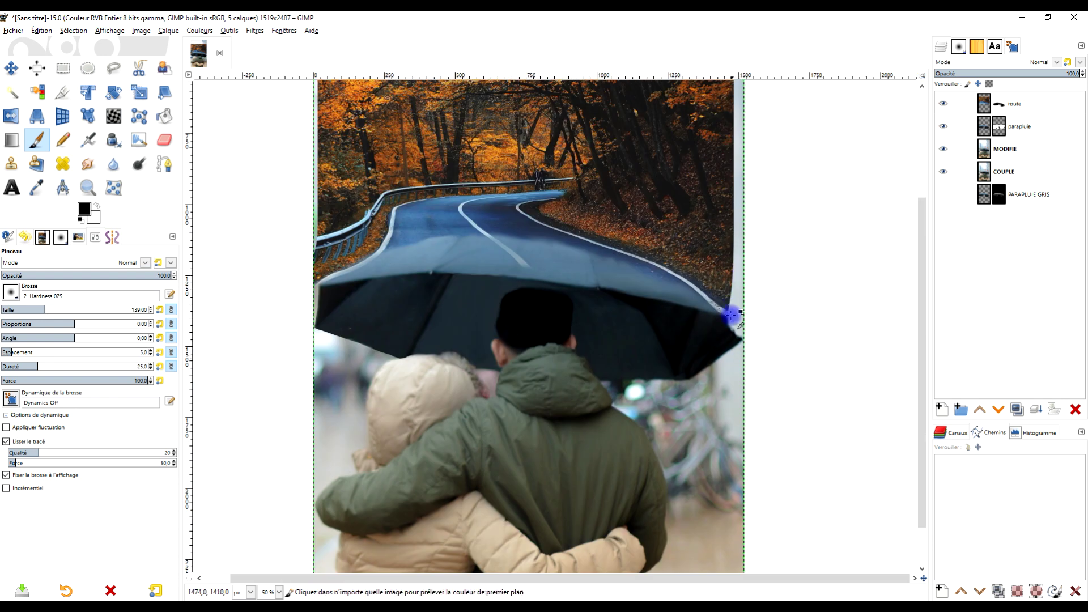
scroll(731, 315, down, 1)
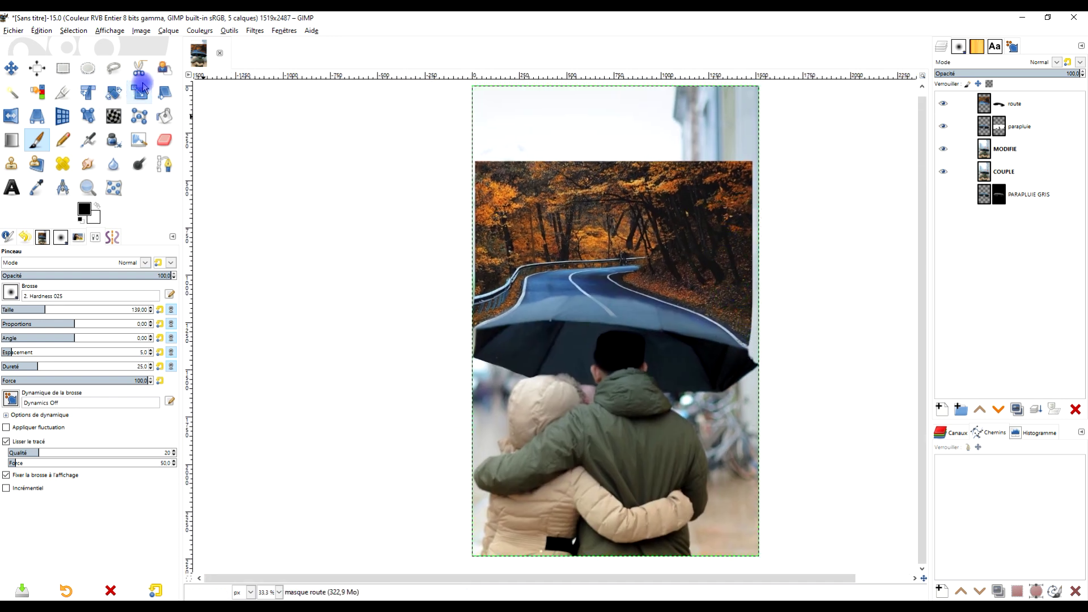
- Crop the image to 1446 × 2070 px at position 21, 396, removing the area above the forest and the right-hand strip
click(61, 94)
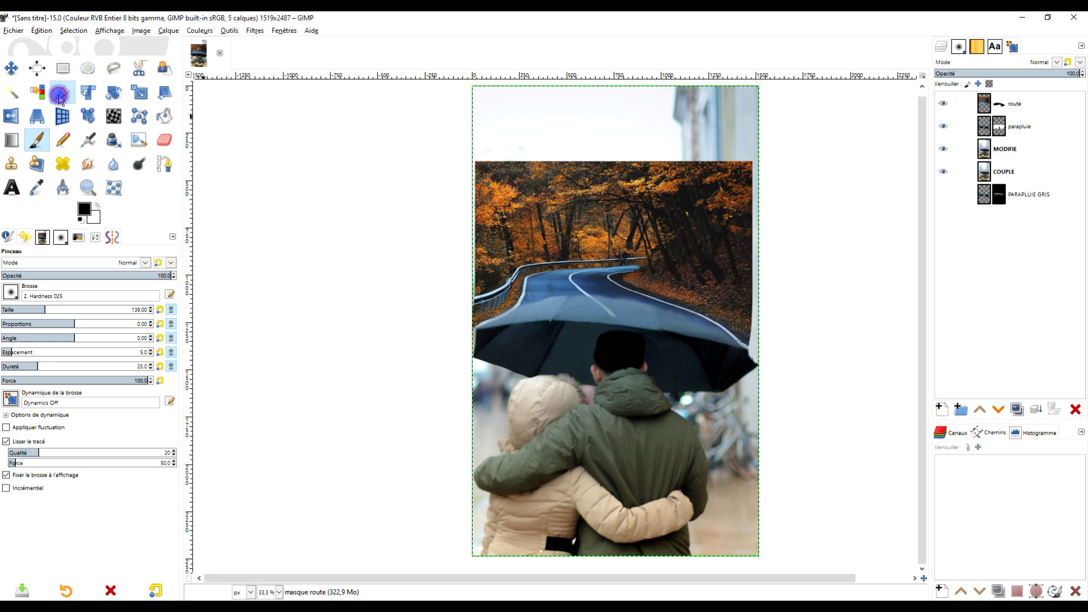
drag(476, 161, 750, 535)
scroll(692, 291, down, 2)
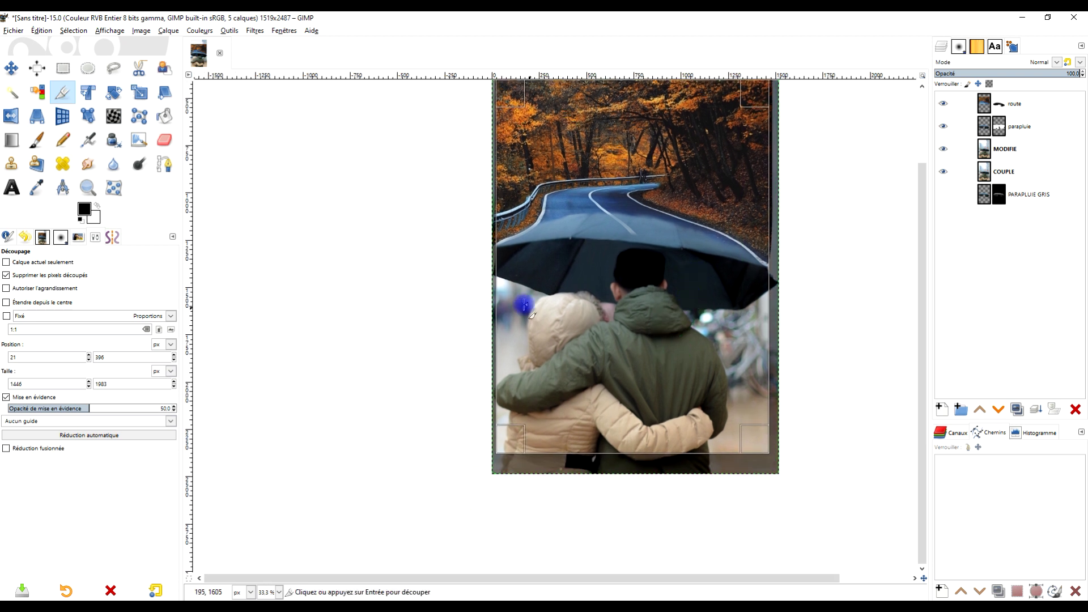
scroll(476, 267, up, 2)
drag(534, 256, 535, 256)
scroll(603, 283, down, 2)
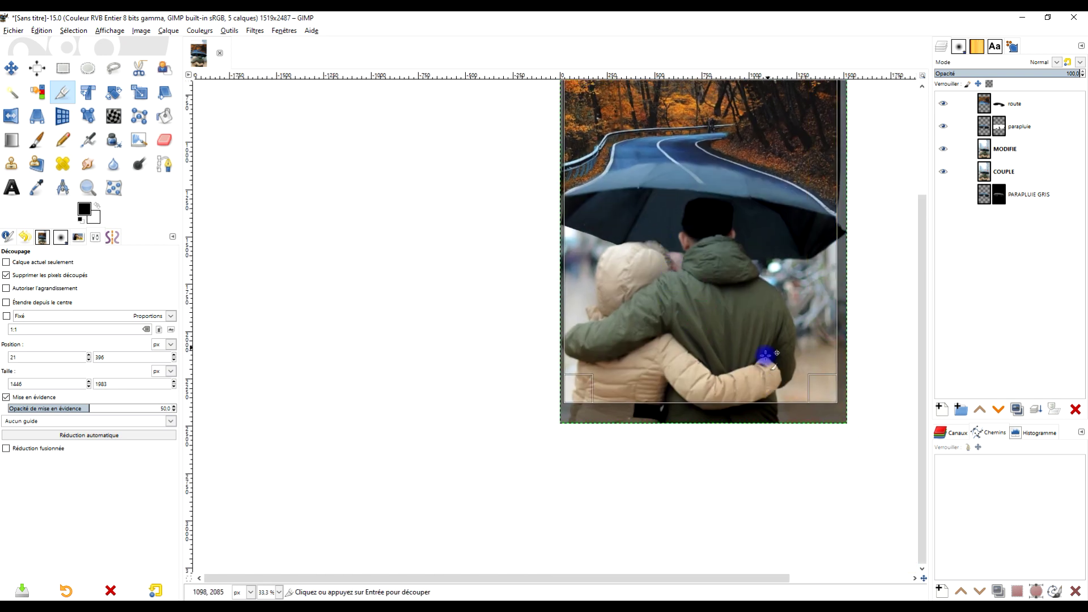
drag(724, 382, 727, 400)
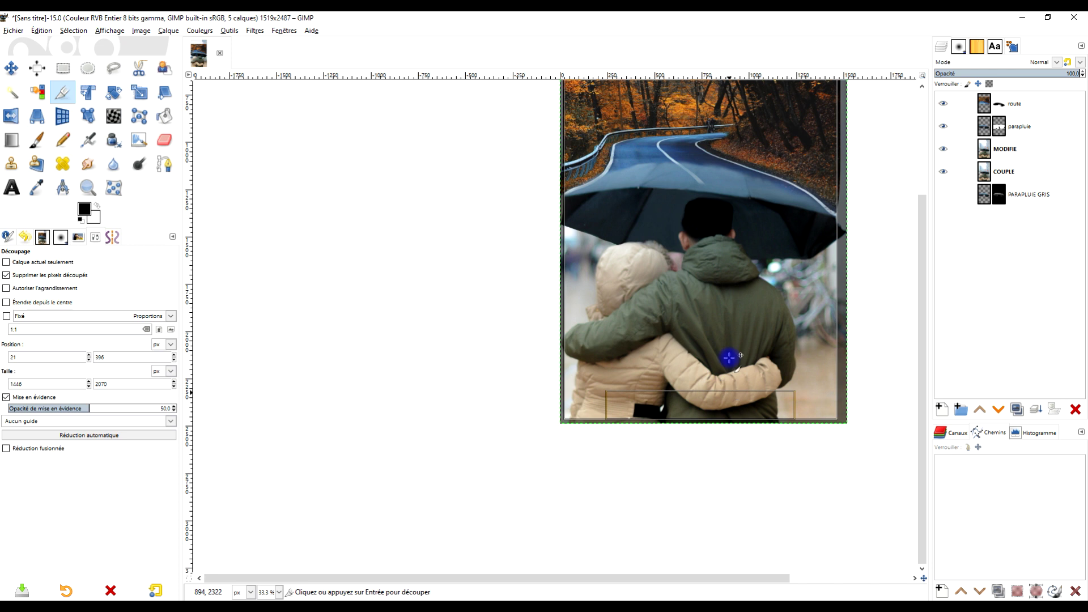
drag(747, 161, 740, 317)
click(702, 277)
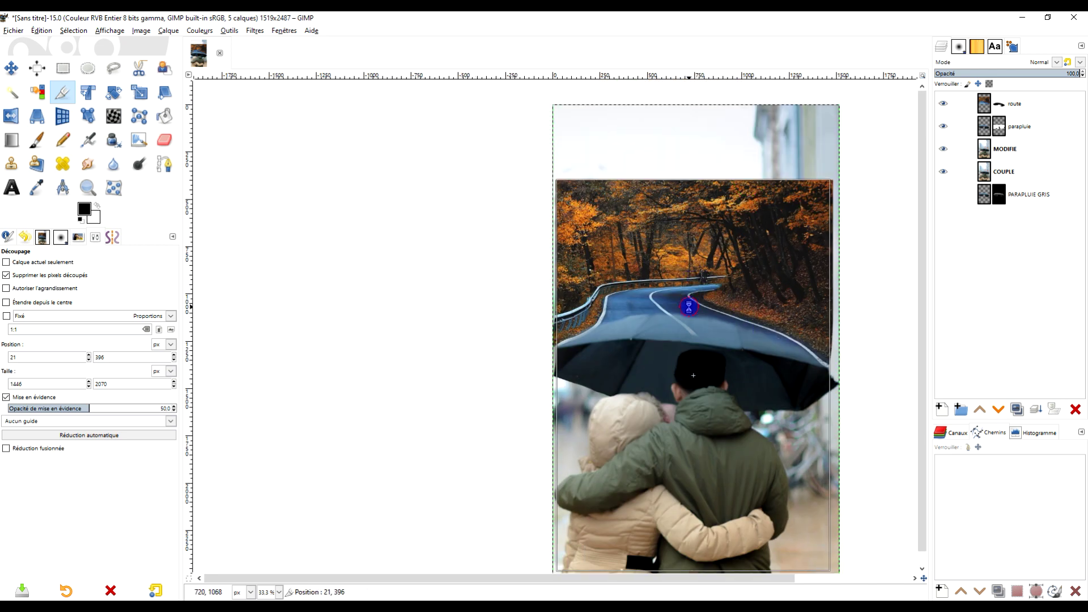
- Smudge the route mask with the size 139 Hardness 025 brush where the road meets the umbrella's blue upper band
scroll(569, 309, up, 1)
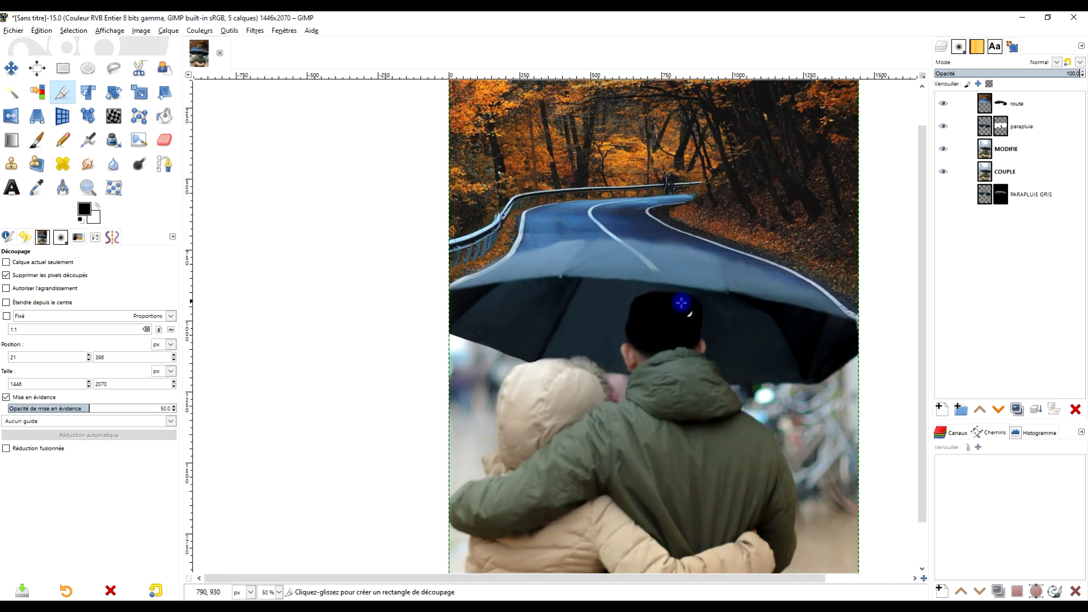
drag(681, 303, 637, 301)
scroll(694, 249, up, 1)
scroll(693, 250, up, 3)
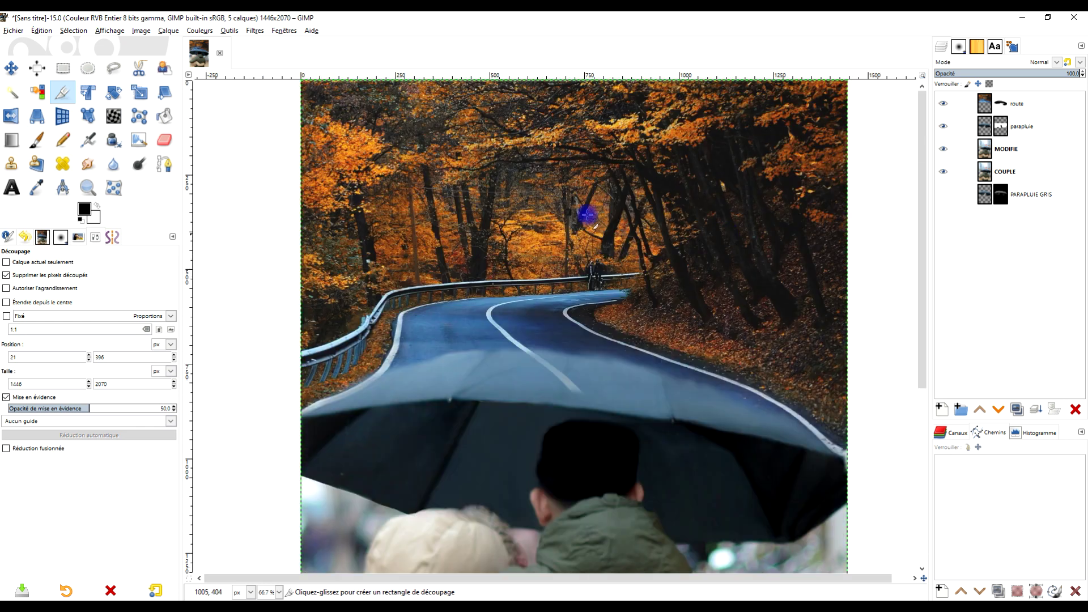
click(85, 164)
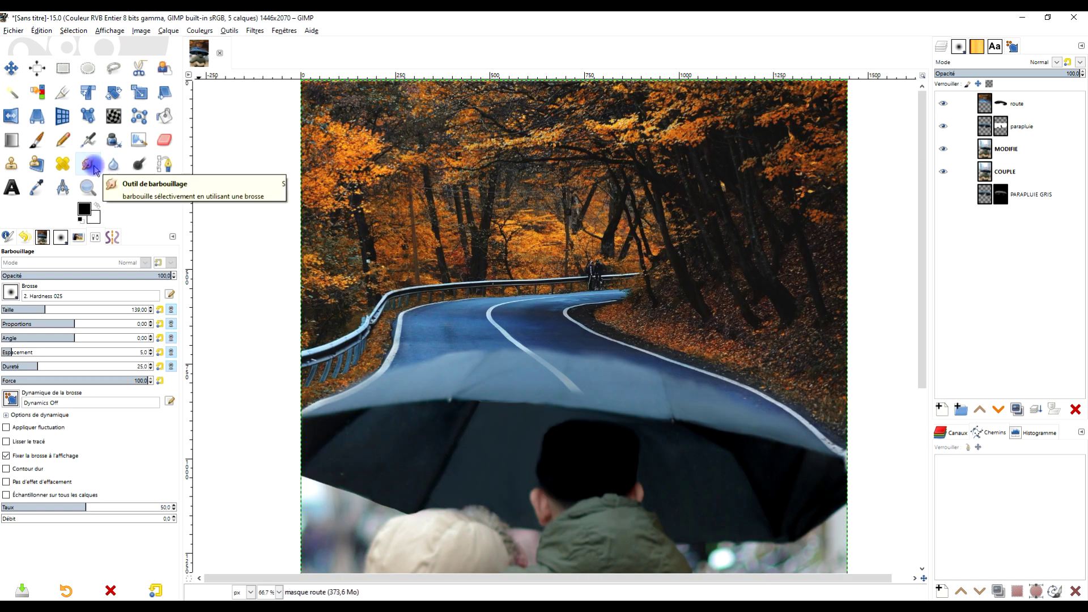
scroll(614, 372, up, 1)
drag(699, 394, 667, 336)
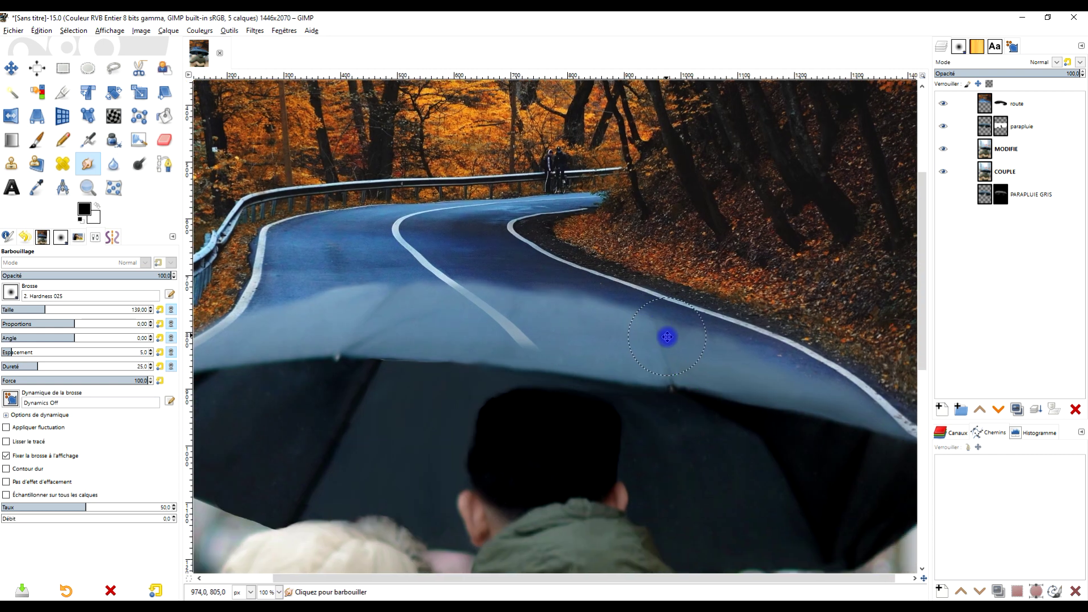
drag(542, 361, 544, 311)
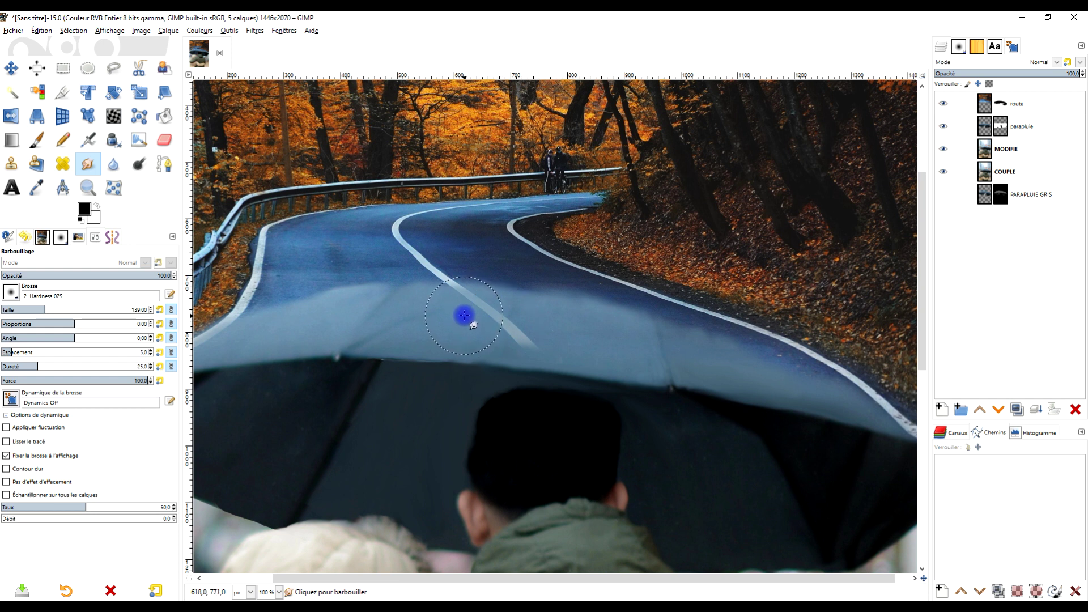
drag(435, 289, 429, 306)
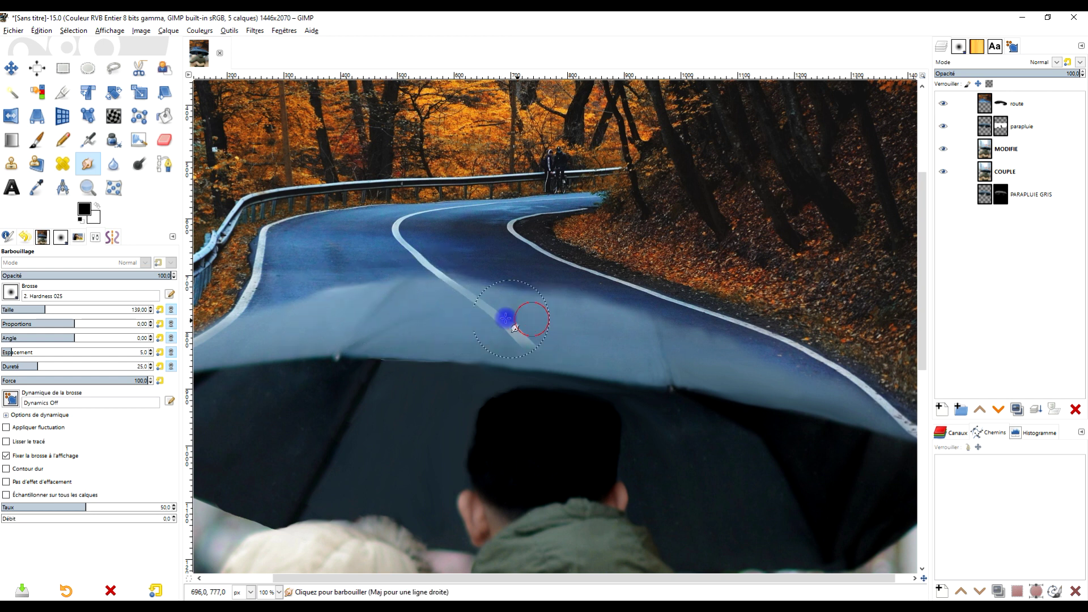
drag(703, 358, 805, 381)
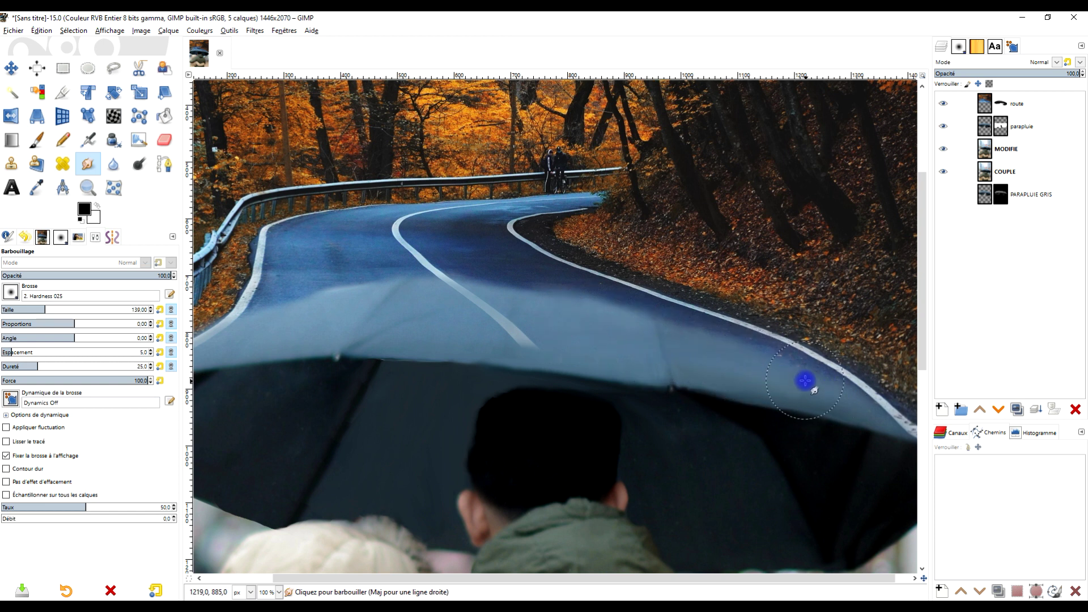
- Apply Curves to the route mask with an S-shaped Value curve through 94/68 and 176/200
click(1005, 107)
click(254, 30)
click(253, 31)
click(200, 31)
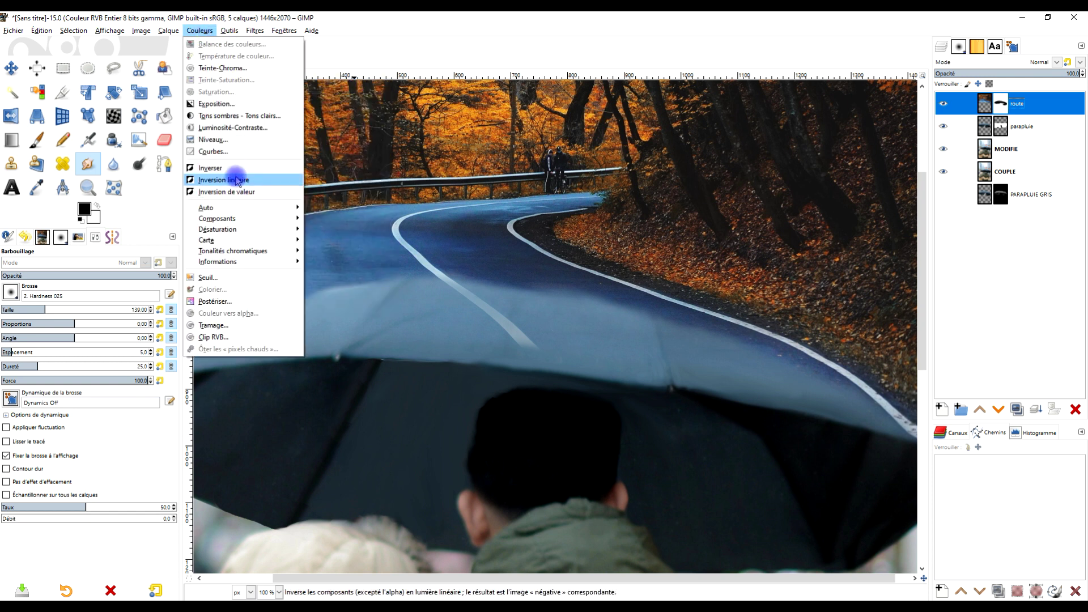
click(242, 151)
drag(890, 401, 881, 382)
mouse_move(954, 343)
mouse_down()
mouse_move(964, 369)
mouse_move(955, 336)
mouse_up()
drag(883, 381, 913, 428)
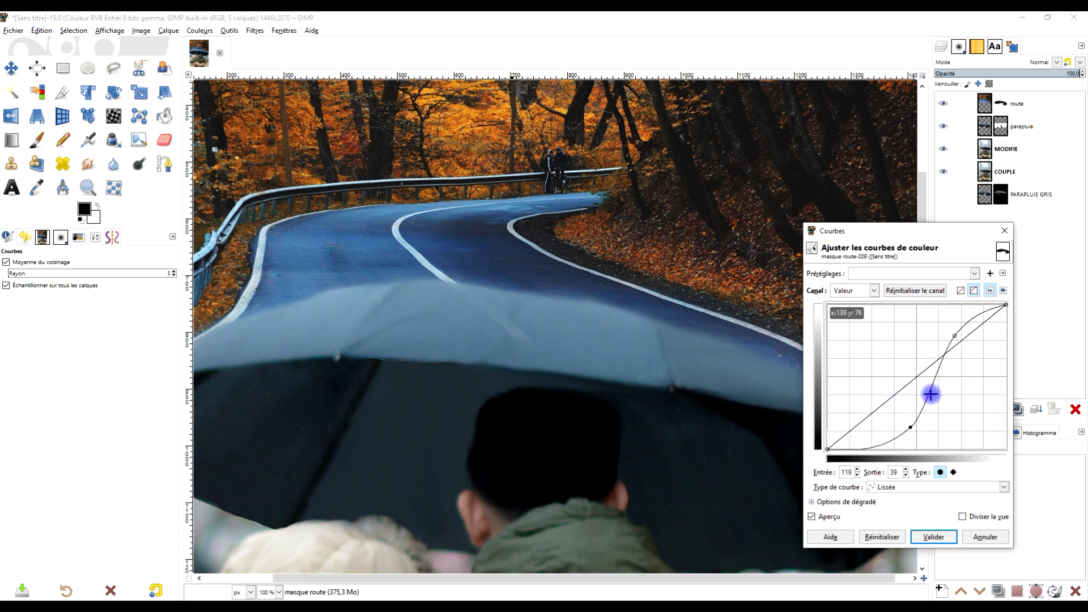
mouse_move(956, 336)
mouse_down()
mouse_move(961, 352)
mouse_move(950, 318)
mouse_move(951, 336)
mouse_up()
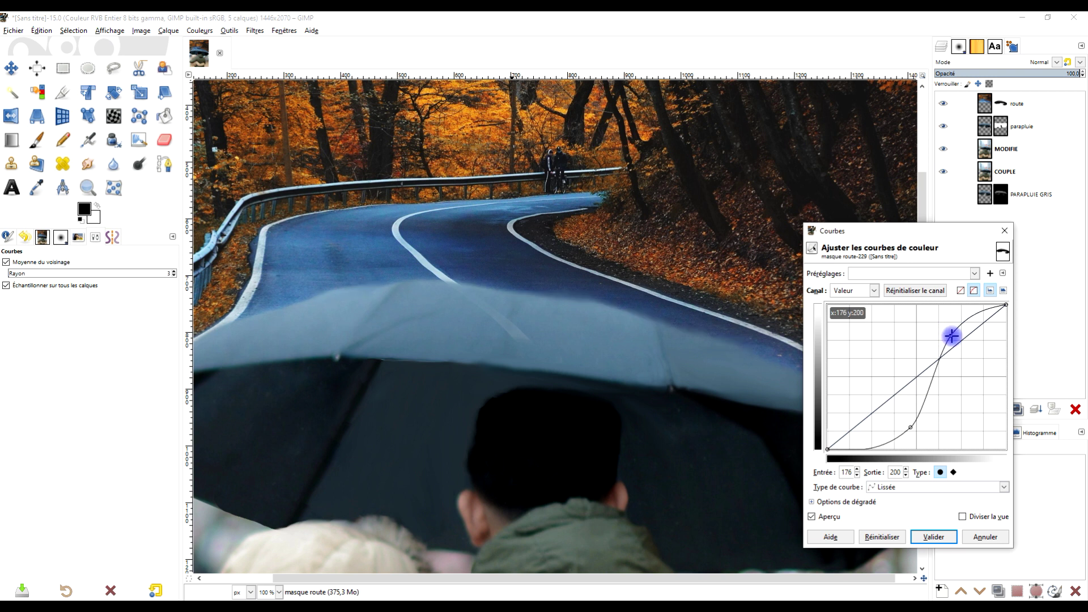
drag(906, 425, 897, 419)
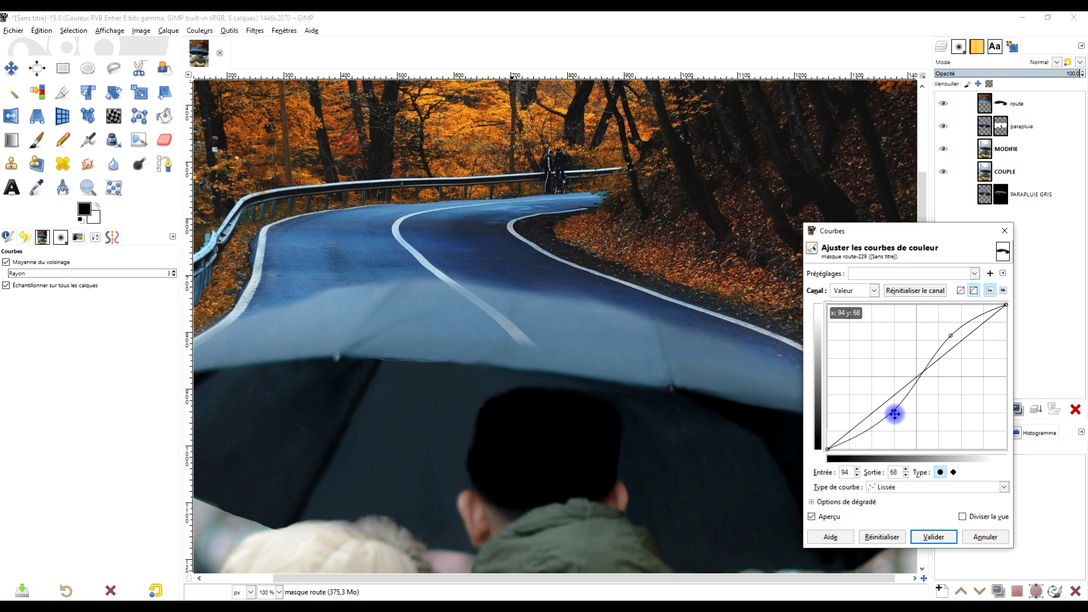
click(934, 537)
- Smudge the route mask over the umbrella's left part to soften the transition below the road's left edge line
scroll(510, 301, up, 2)
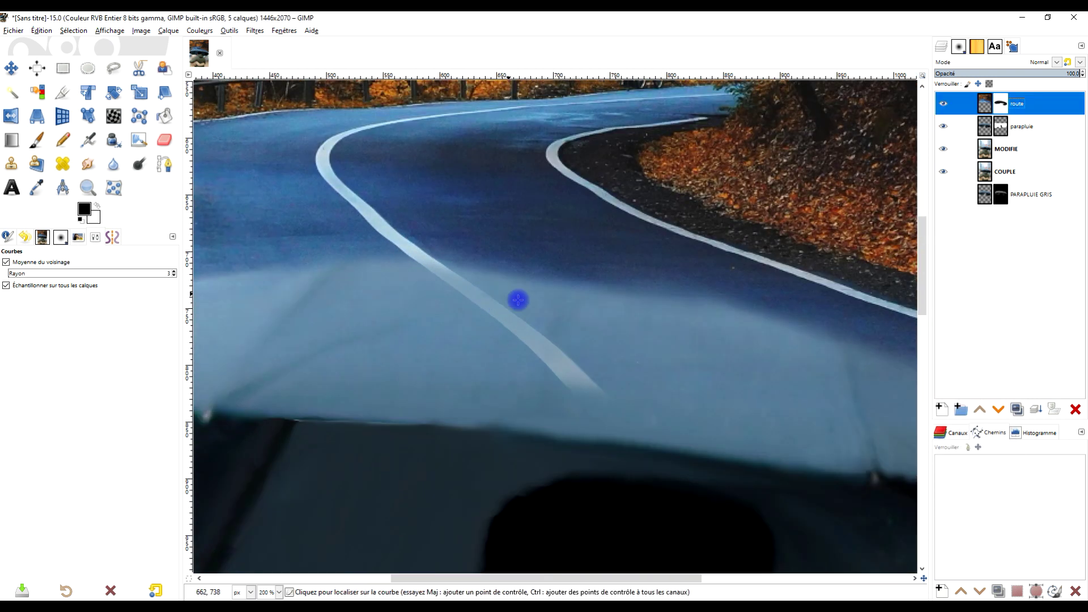
scroll(532, 301, down, 2)
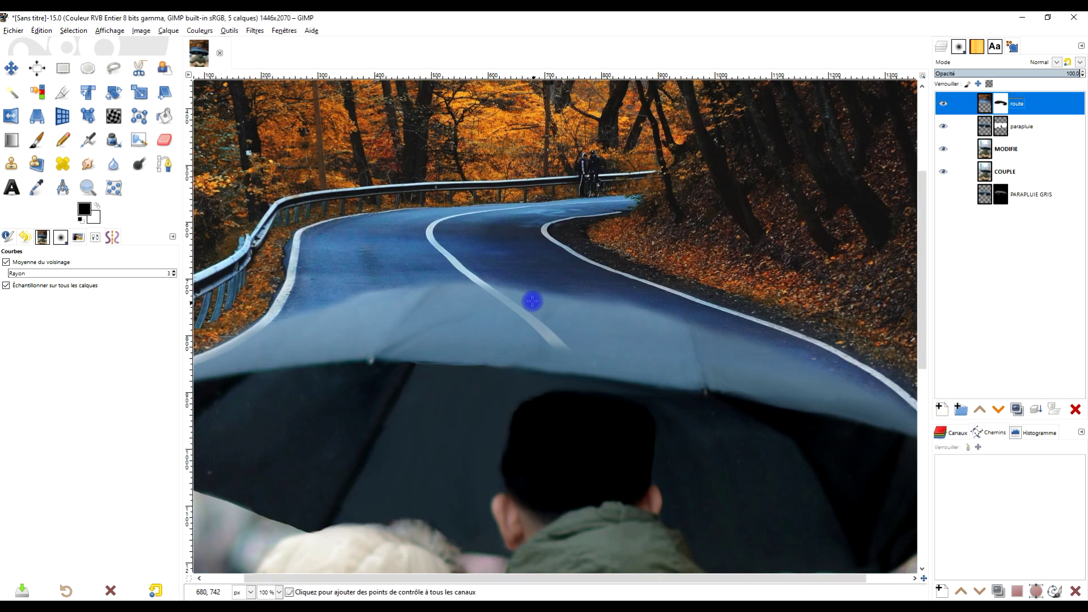
click(87, 164)
scroll(401, 315, up, 1)
mouse_move(345, 260)
mouse_down()
mouse_move(296, 319)
mouse_move(250, 344)
mouse_move(279, 283)
mouse_move(253, 333)
mouse_up()
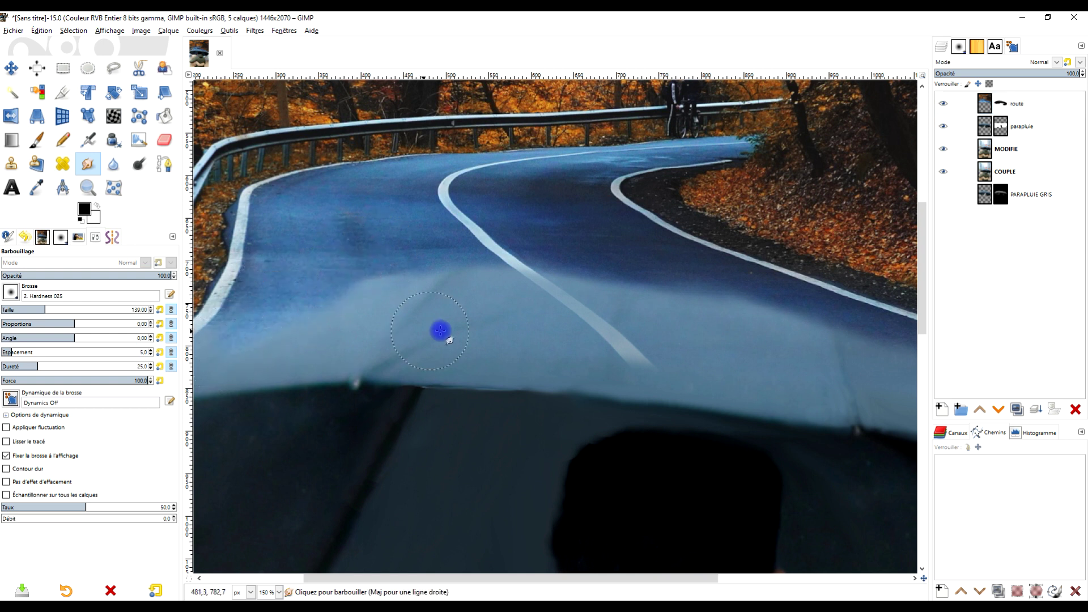
drag(441, 331, 581, 284)
mouse_move(349, 292)
mouse_down()
mouse_move(236, 343)
mouse_move(304, 315)
mouse_move(328, 329)
mouse_up()
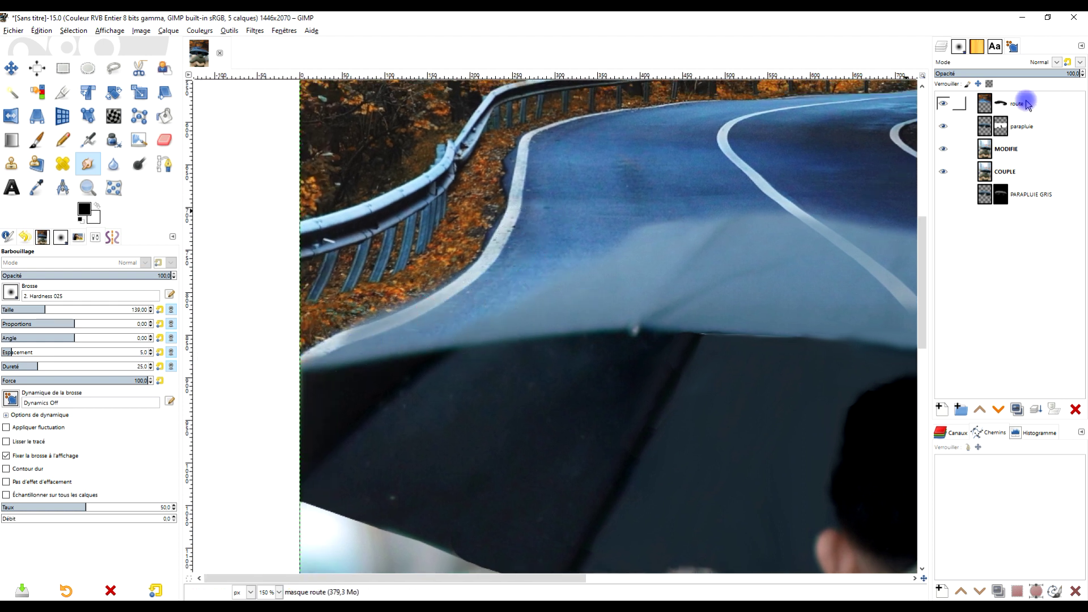
- Show the route layer mask on its own to examine its grey transition band, and return to the image view
right_click(1000, 103)
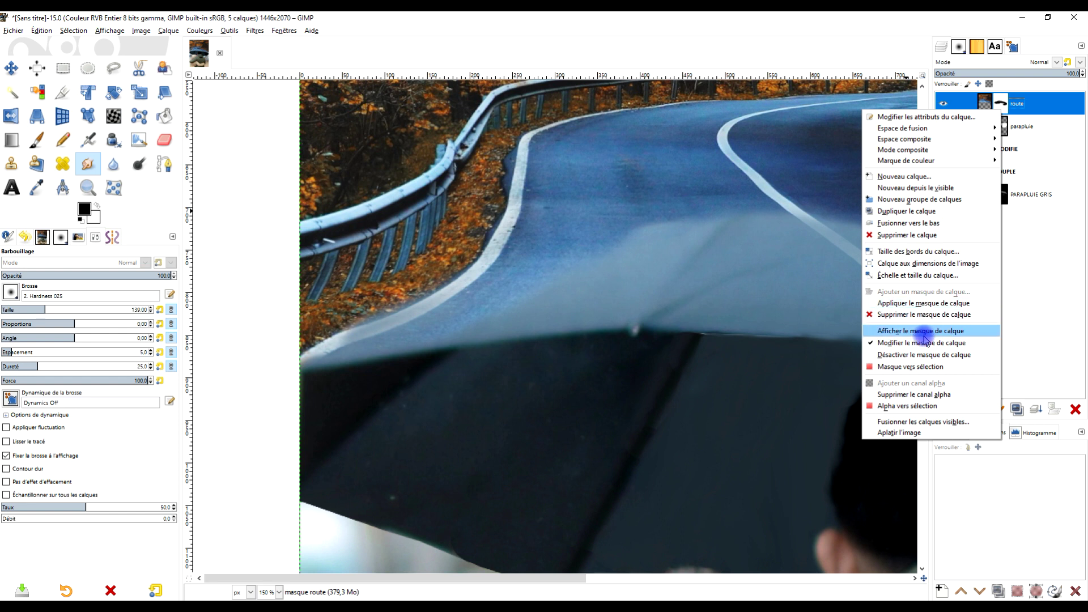
click(895, 331)
scroll(655, 289, right, 5)
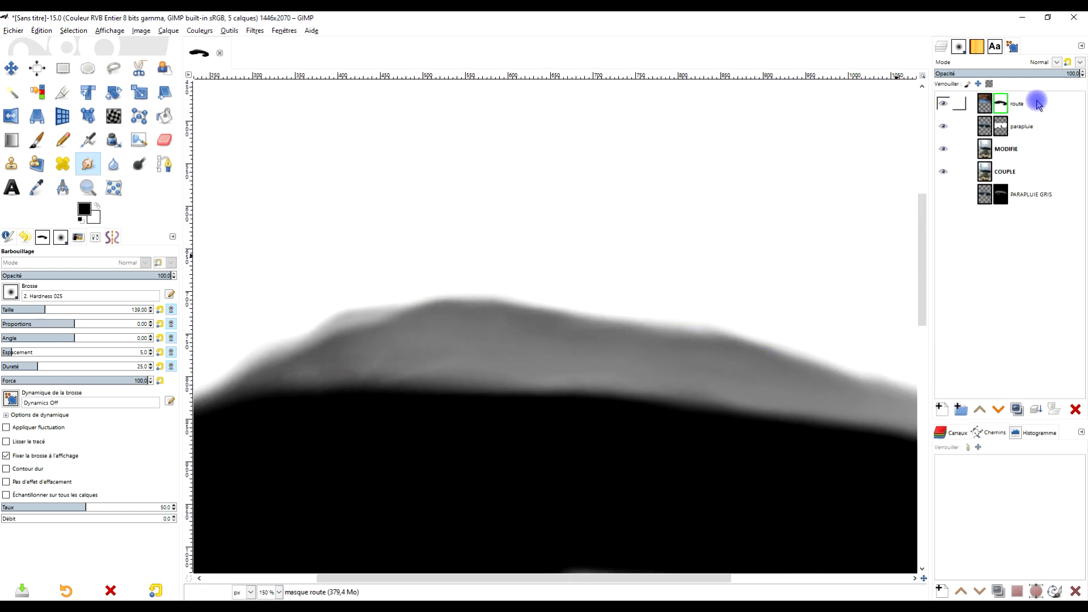
right_click(1001, 105)
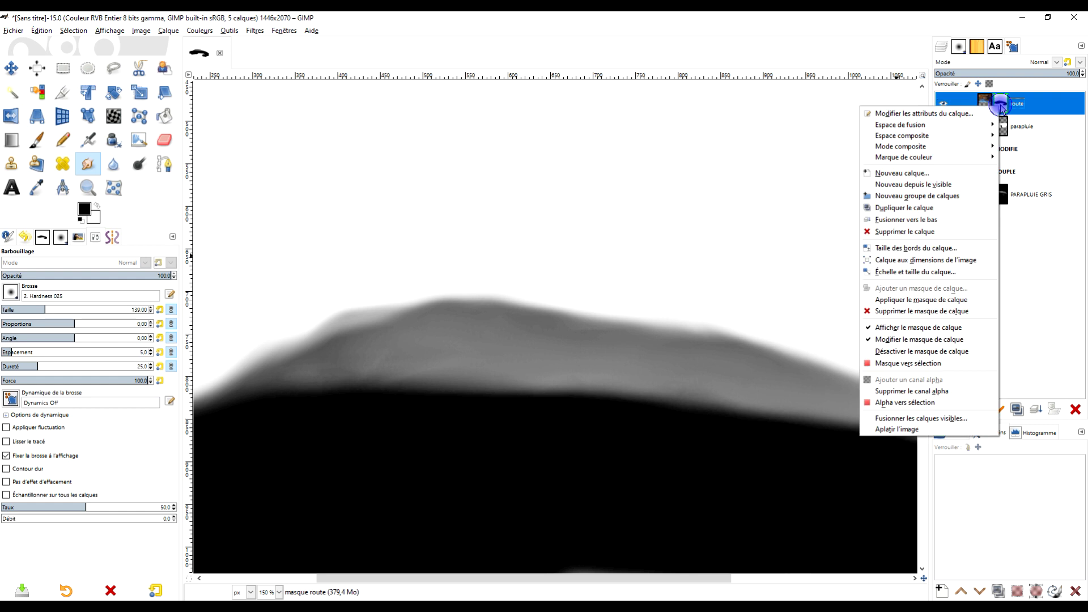
click(938, 327)
- Smudge the route mask from the road's centre line down to the umbrella's right rib, undoing one stray stroke
scroll(623, 289, right, 1)
drag(534, 280, 658, 367)
mouse_move(530, 279)
mouse_down()
mouse_move(667, 392)
mouse_move(638, 393)
mouse_up()
key(ctrl+z)
mouse_move(617, 293)
mouse_down()
mouse_move(685, 386)
mouse_move(662, 320)
mouse_move(733, 395)
mouse_move(649, 314)
mouse_move(731, 370)
mouse_move(710, 338)
mouse_move(744, 399)
mouse_up()
drag(719, 335, 758, 417)
drag(861, 386, 773, 221)
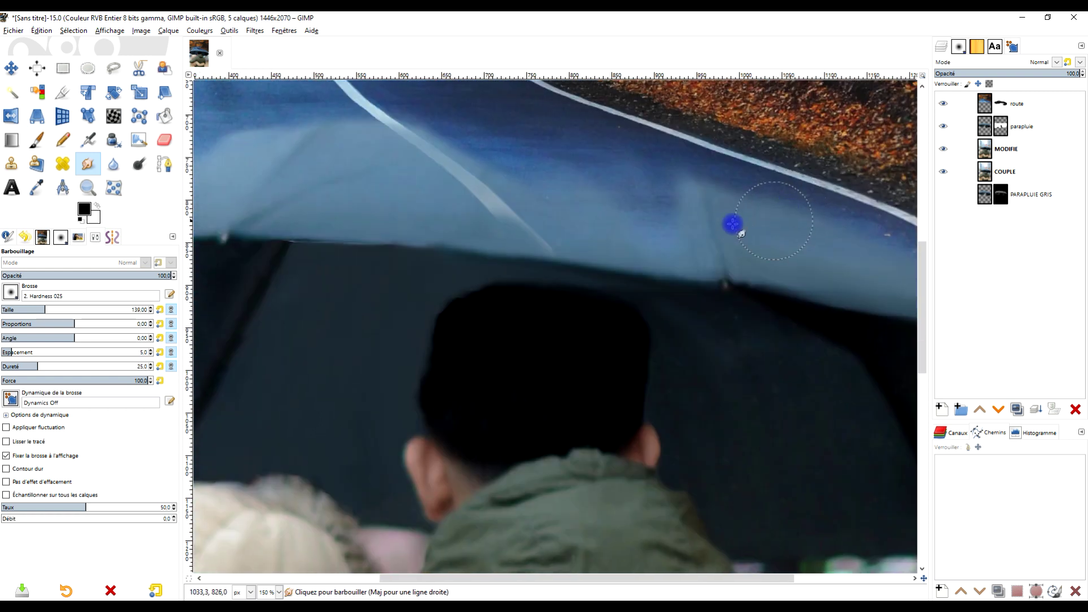
- Smudge the route mask around the umbrella's left rib, pulling the road texture down towards the canopy edge
scroll(510, 191, up, 2)
scroll(510, 192, left, 5)
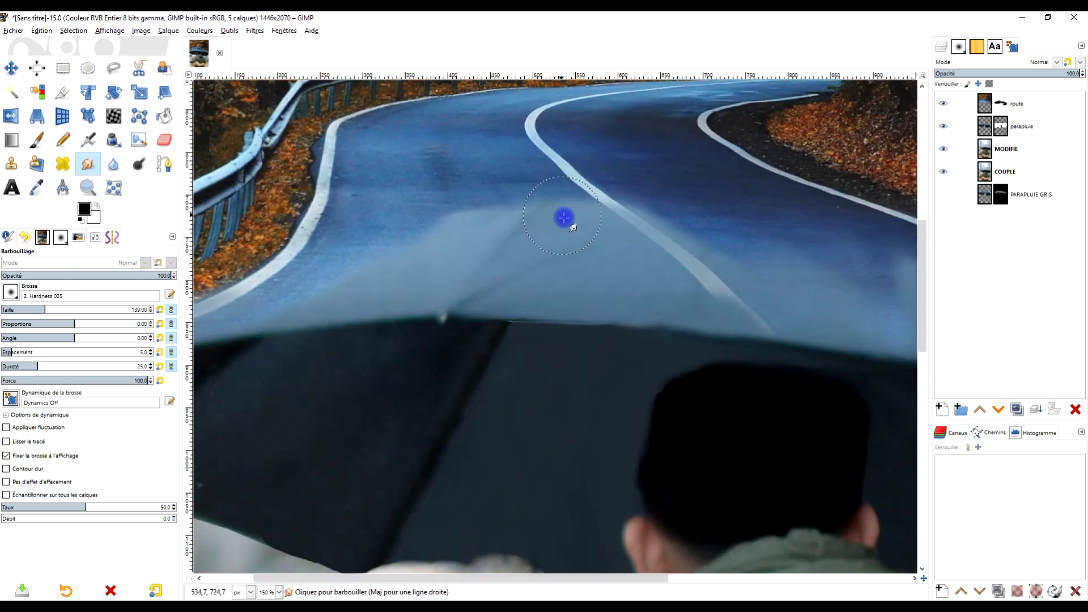
mouse_move(563, 211)
mouse_down()
mouse_move(565, 293)
mouse_move(567, 221)
mouse_move(533, 300)
mouse_up()
drag(510, 197, 401, 265)
mouse_move(511, 196)
mouse_down()
mouse_move(427, 307)
mouse_move(491, 202)
mouse_move(437, 258)
mouse_up()
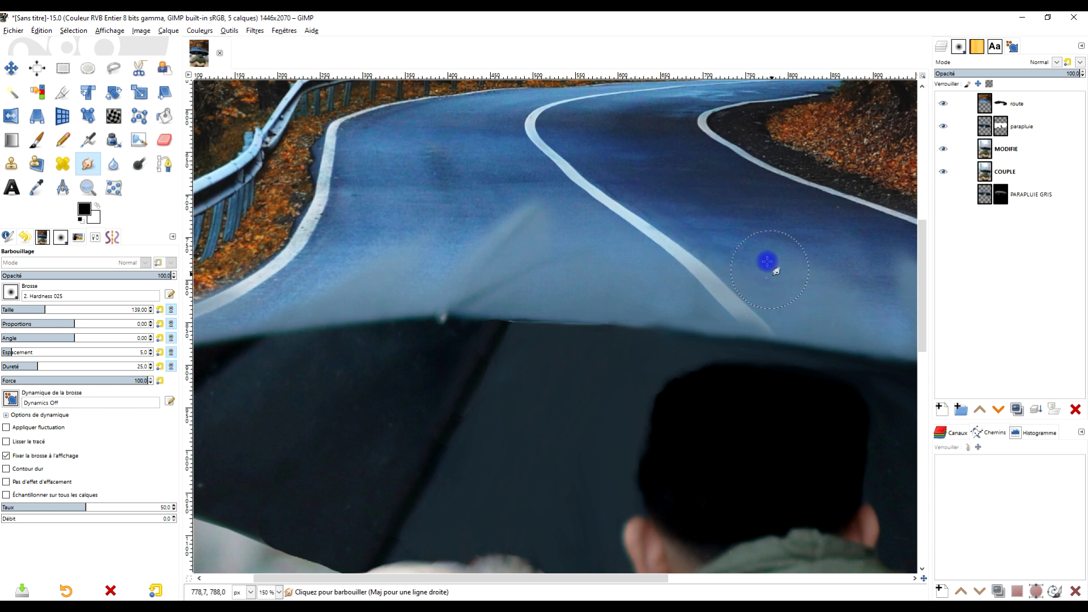
- Smudge the route mask around the end of the white centre line, fading it into the umbrella above the man's hat
scroll(822, 308, down, 3)
scroll(714, 340, up, 3)
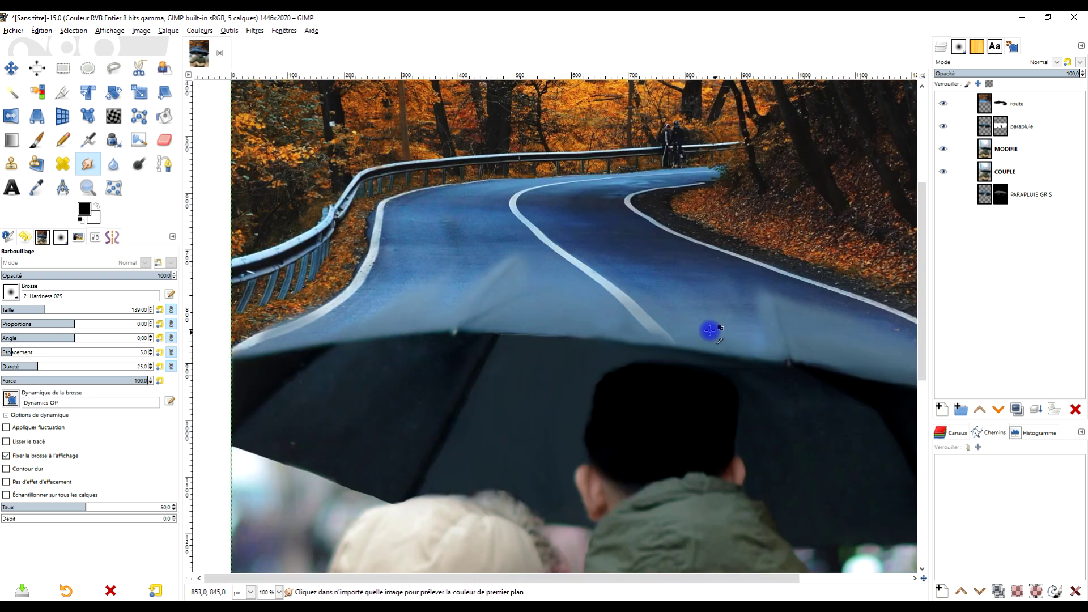
mouse_move(653, 358)
mouse_down()
mouse_move(574, 268)
mouse_move(627, 347)
mouse_move(554, 276)
mouse_move(615, 309)
mouse_up()
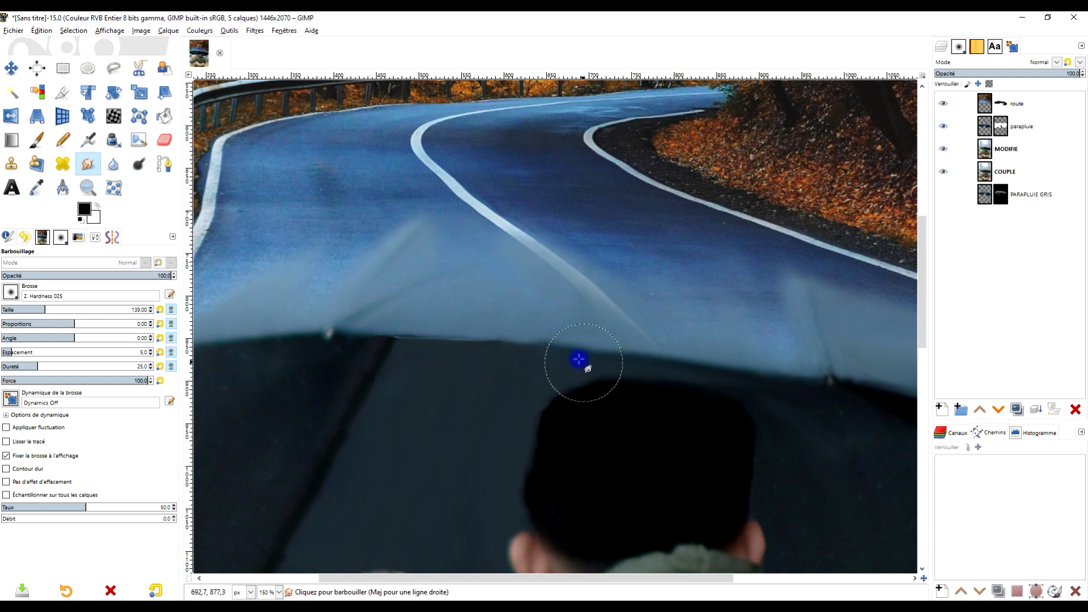
scroll(637, 360, right, 5)
mouse_move(637, 360)
mouse_down()
mouse_move(618, 284)
mouse_move(664, 295)
mouse_move(614, 261)
mouse_move(679, 271)
mouse_move(546, 245)
mouse_up()
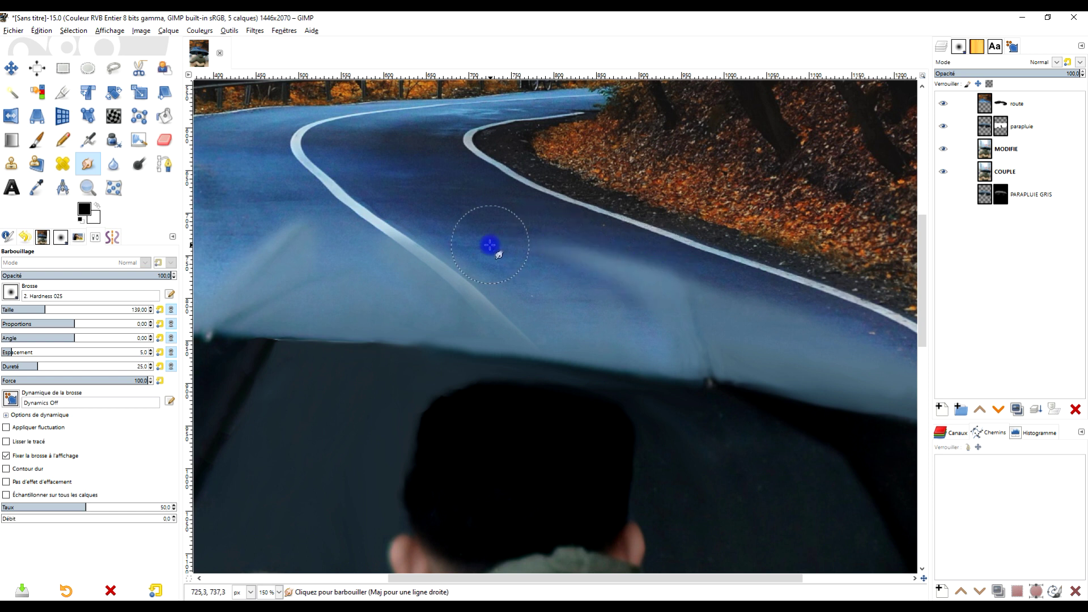
- Smudge the route mask between the umbrella's right rib and right corner to soften the road's lower edge
scroll(793, 343, down, 2)
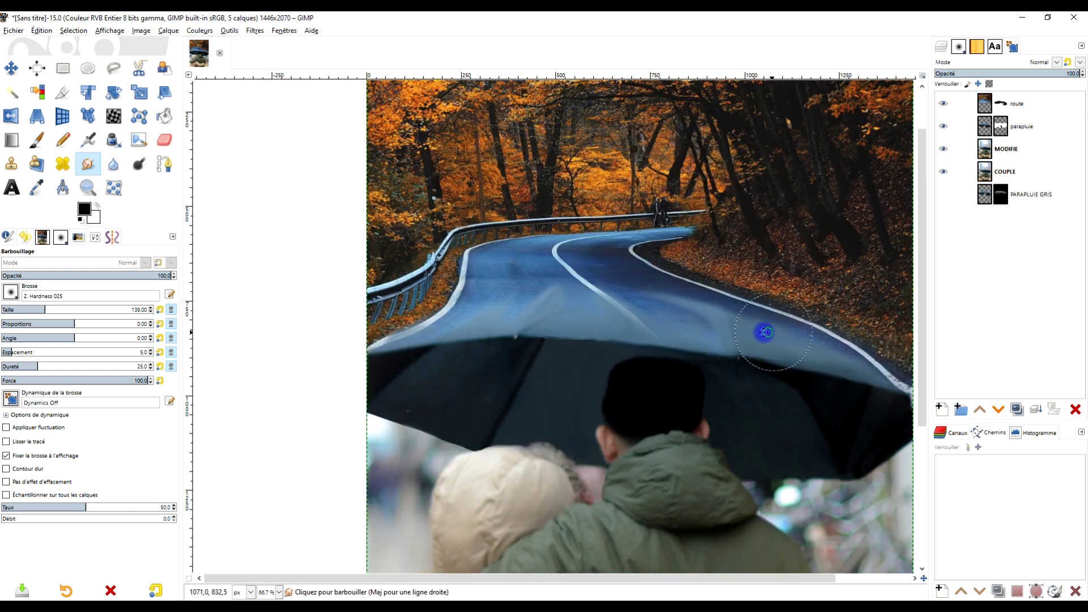
scroll(655, 352, up, 2)
drag(443, 290, 338, 270)
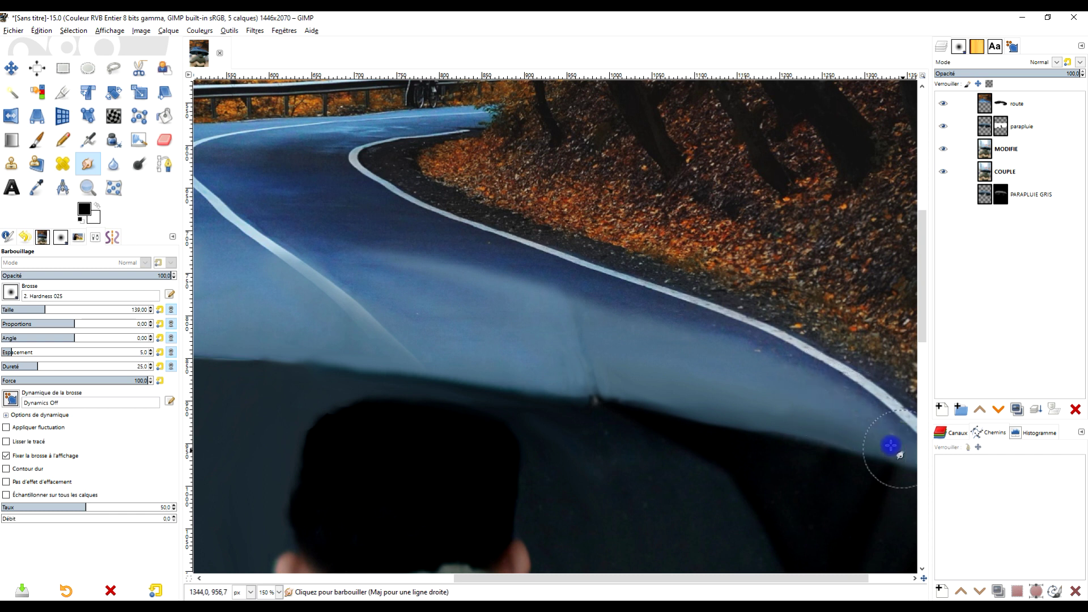
drag(820, 411, 757, 376)
scroll(757, 376, down, 1)
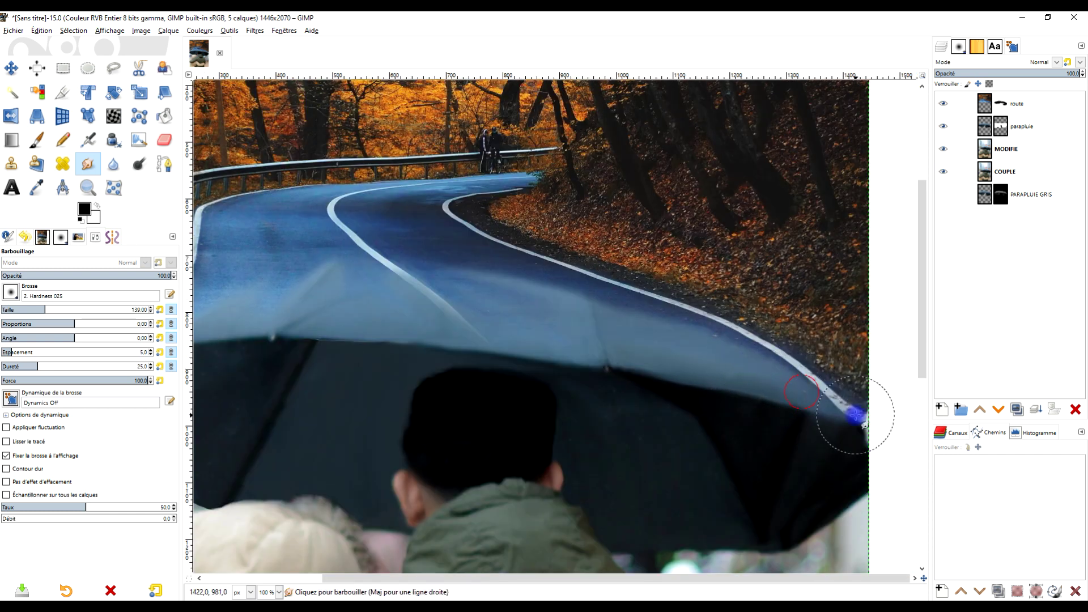
- Paint black on the route layer's mask with the Paintbrush along the road's edge near the umbrella's right corner
scroll(779, 407, down, 2)
scroll(782, 389, up, 3)
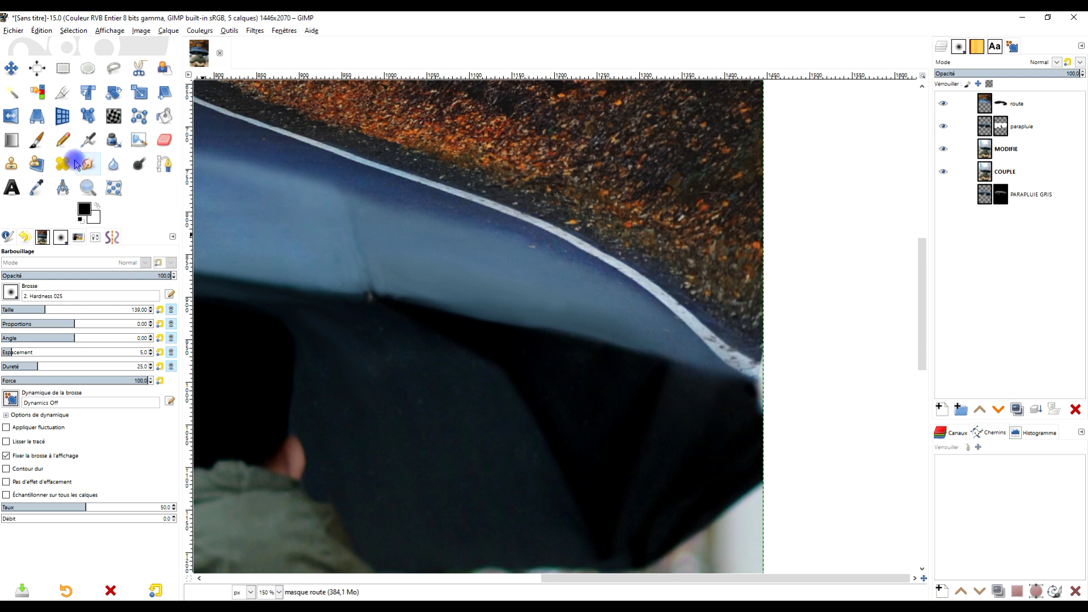
click(34, 139)
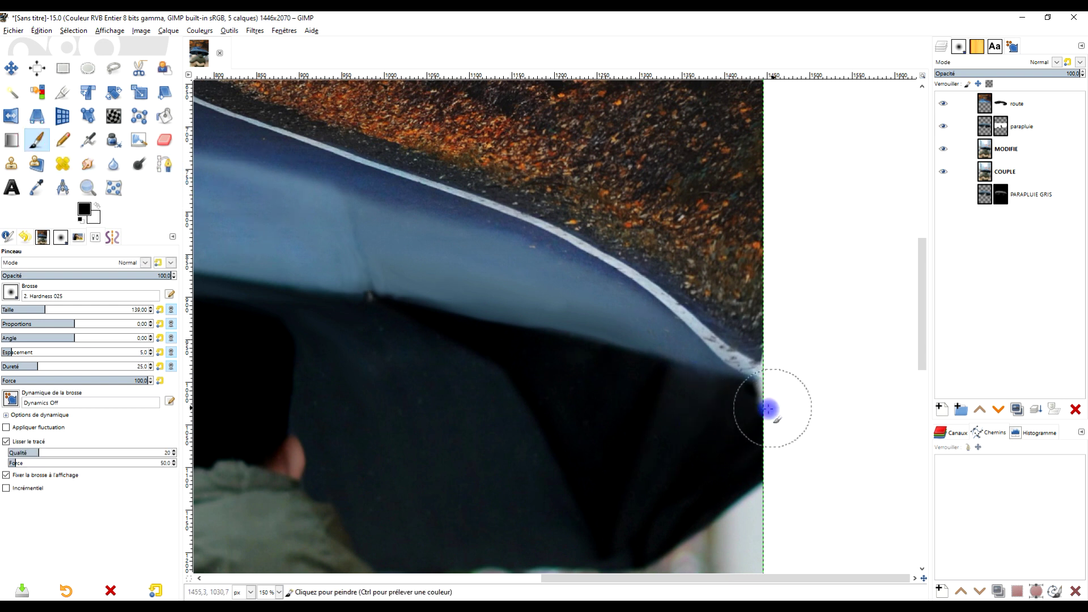
click(1003, 131)
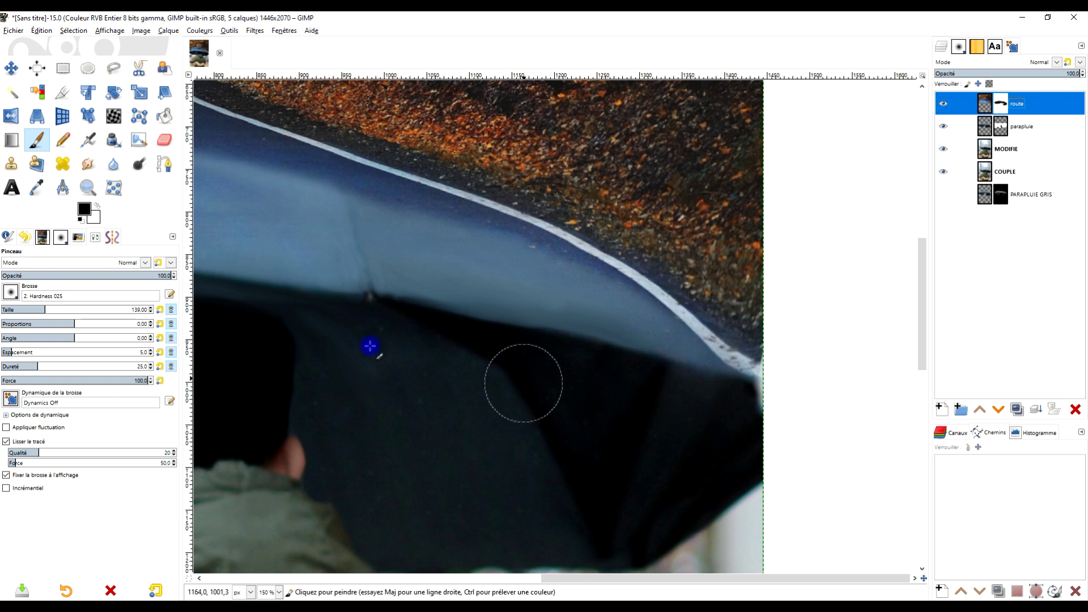
click(726, 393)
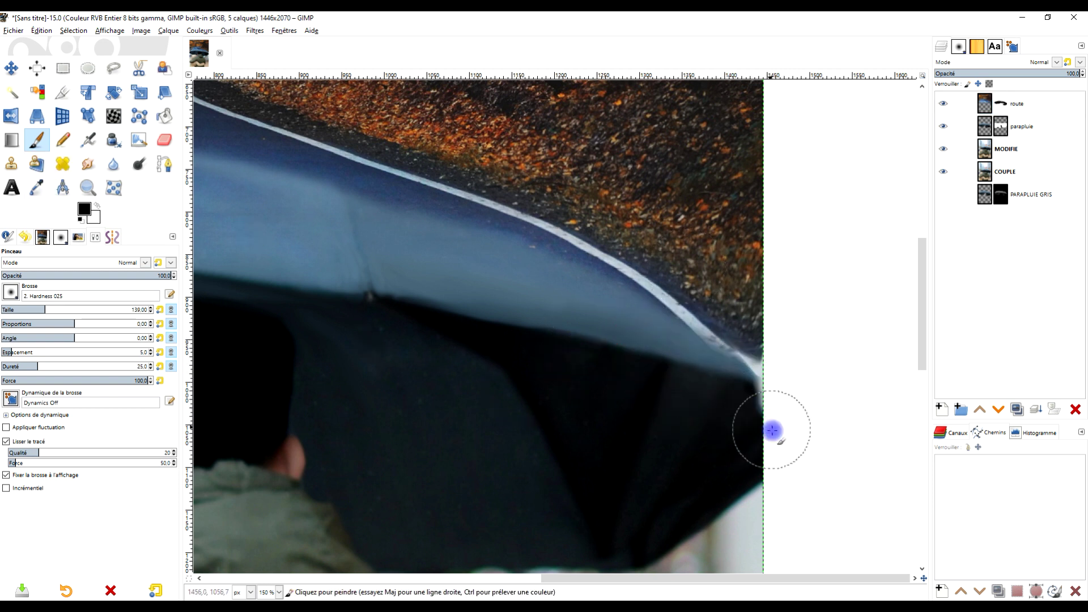
mouse_move(569, 286)
mouse_down()
mouse_move(722, 387)
mouse_move(770, 446)
mouse_up()
drag(544, 282, 801, 432)
- Smudge the route mask around the umbrella's right corner, softening the end of the road's white edge line
click(89, 165)
drag(750, 311, 772, 365)
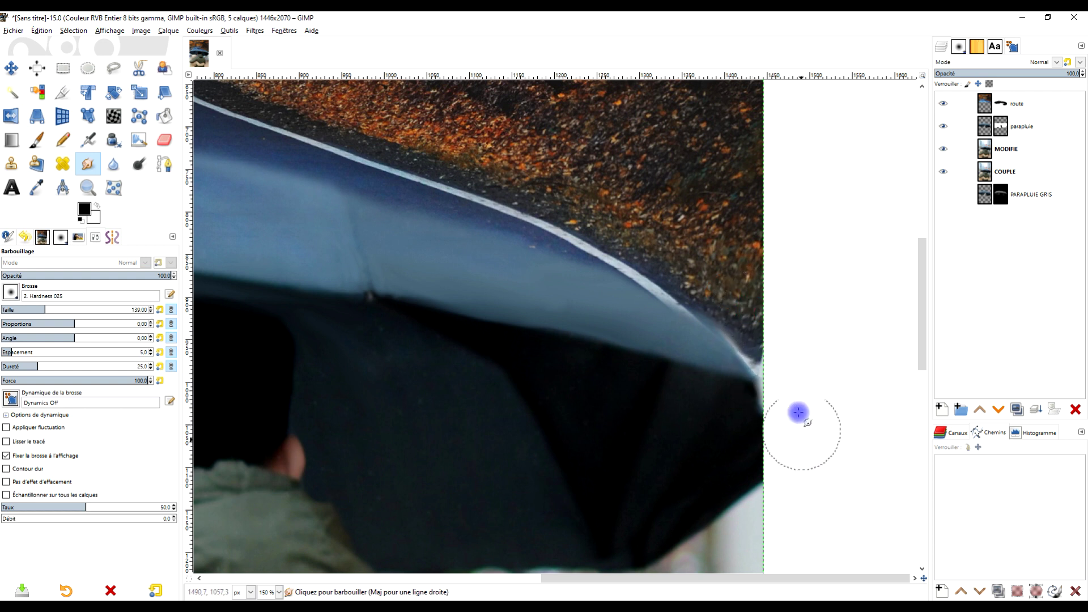
drag(729, 432, 827, 465)
drag(706, 274, 802, 408)
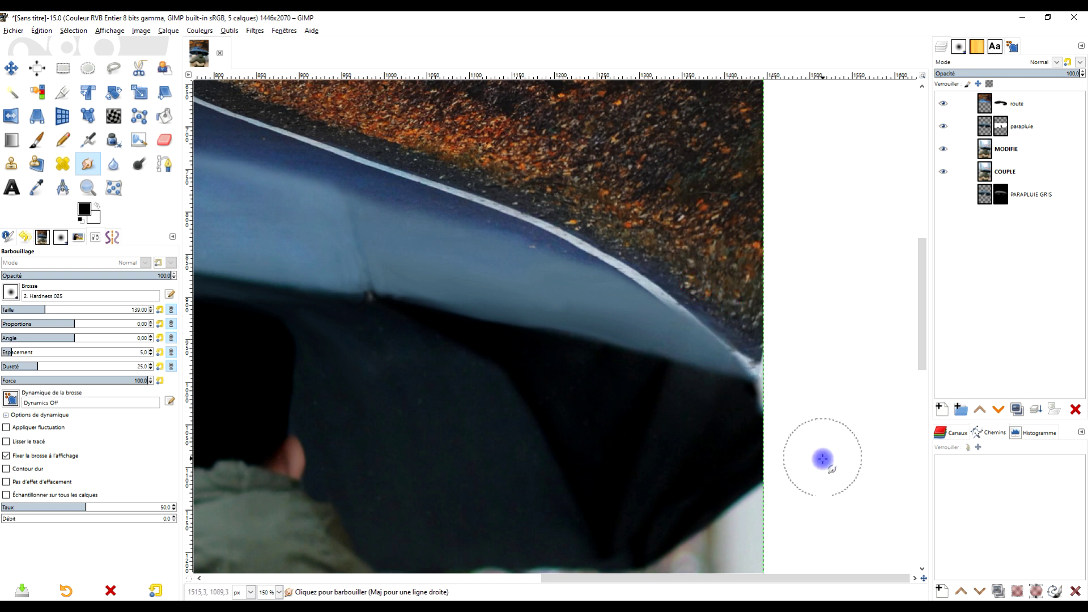
drag(639, 317, 769, 425)
- Smudge the route mask above the umbrella's left rib, blending the road's surface towards the white centre line
scroll(743, 345, down, 4)
scroll(540, 307, up, 3)
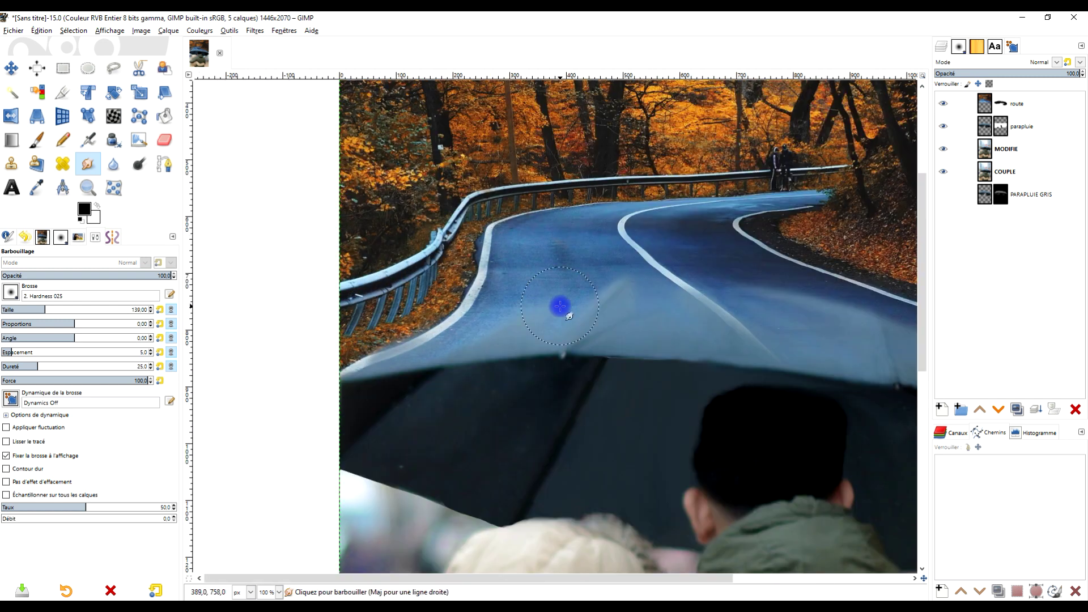
mouse_move(540, 316)
mouse_down()
mouse_move(617, 301)
mouse_move(597, 347)
mouse_up()
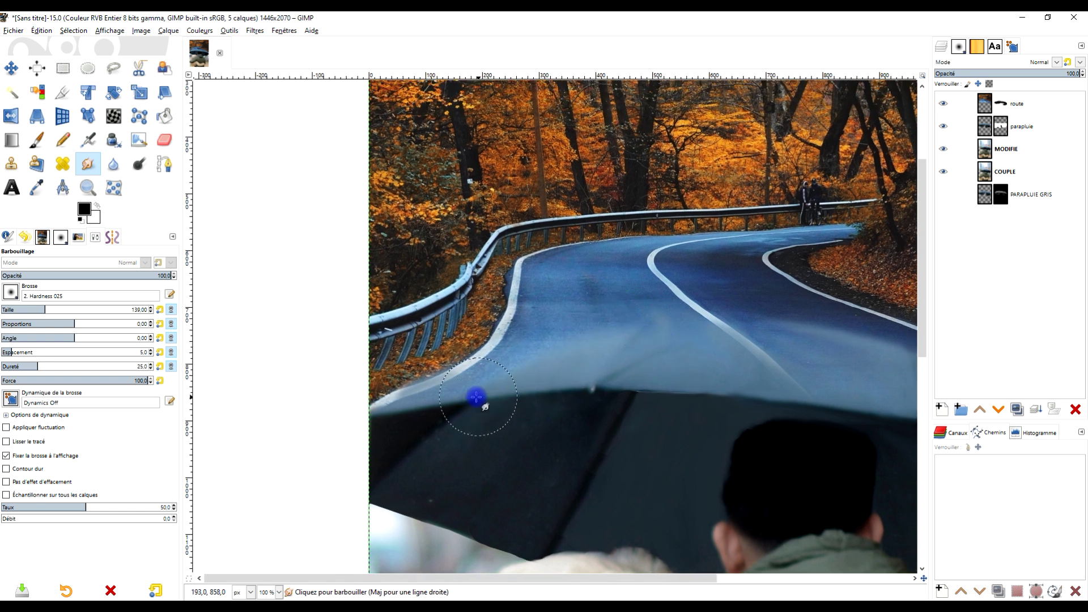
drag(526, 366, 643, 335)
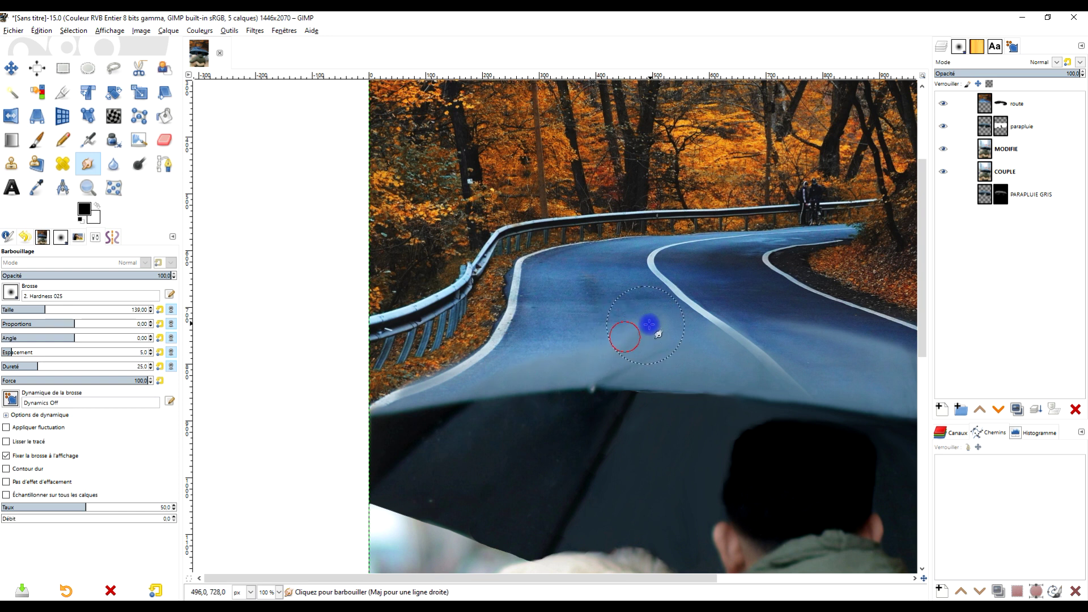
drag(578, 347, 663, 327)
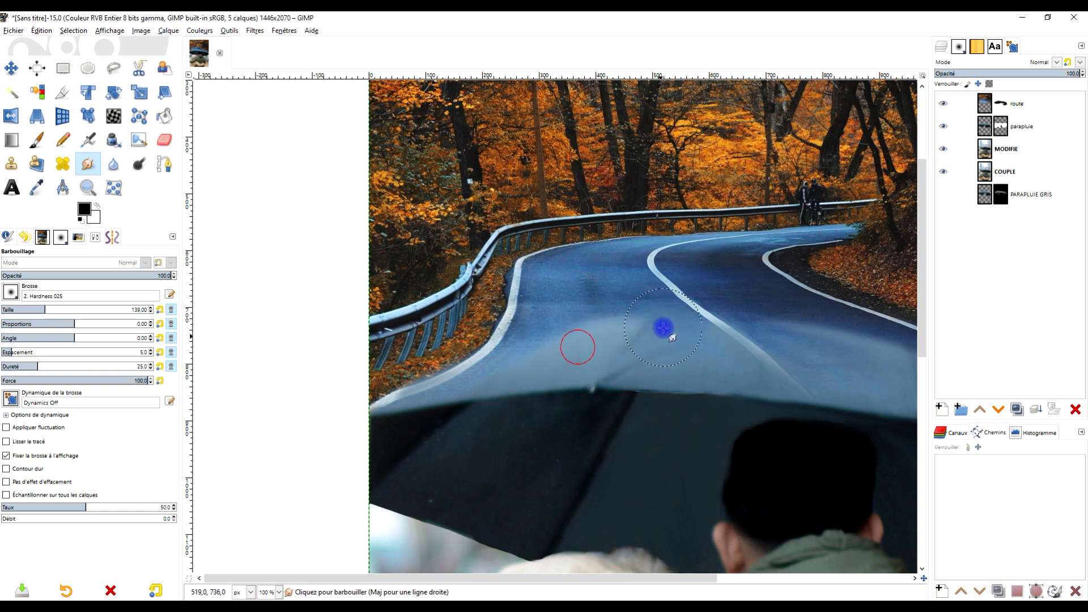
- Duplicate the parapluie layer and target the image of the copy rather than its mask
scroll(692, 342, down, 2)
scroll(634, 343, up, 2)
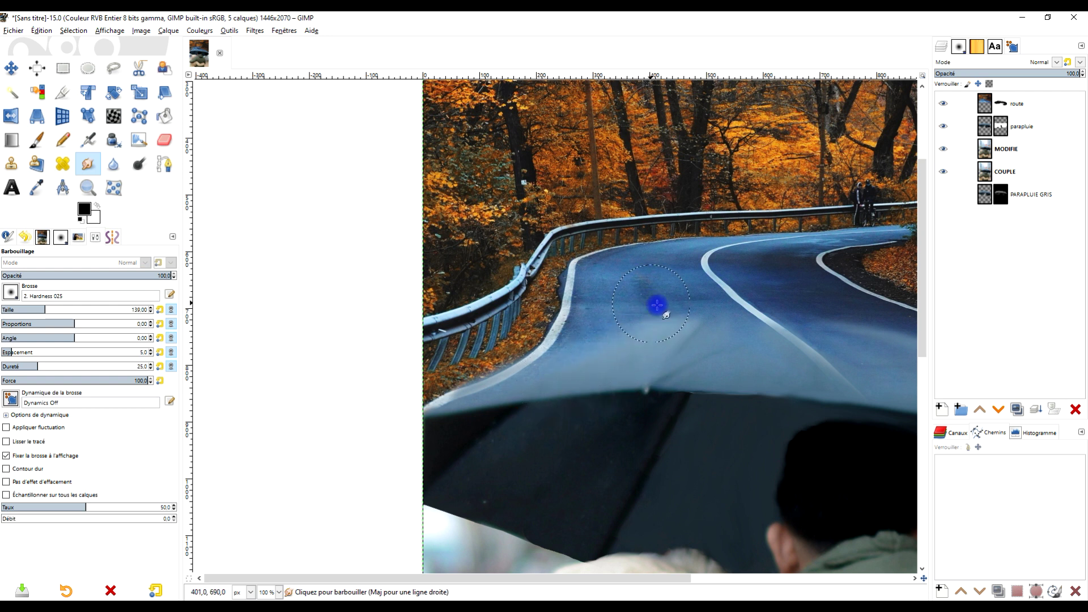
scroll(770, 357, down, 2)
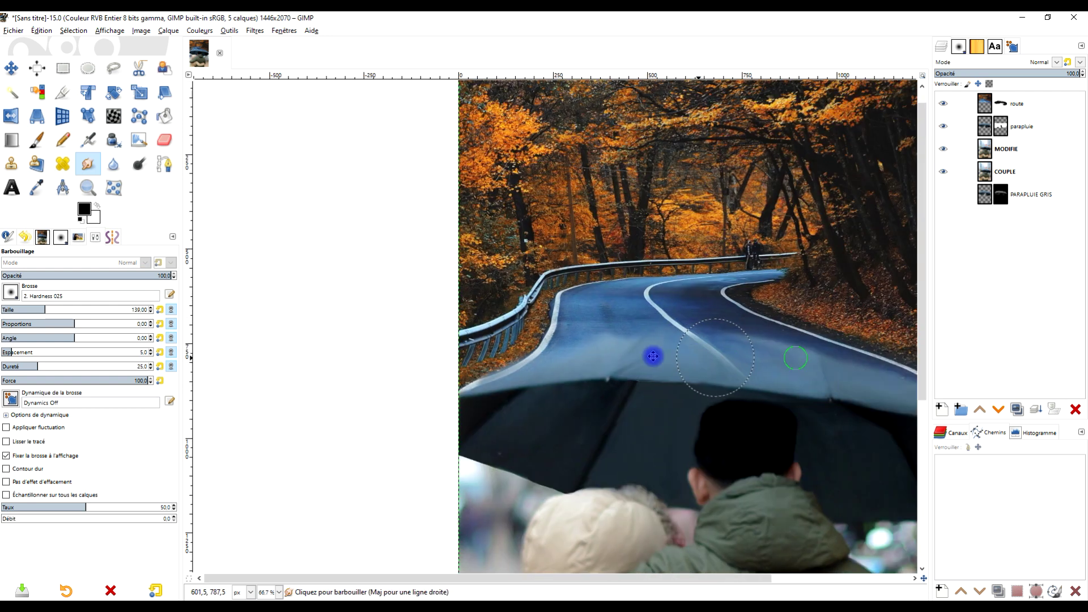
scroll(717, 368, up, 2)
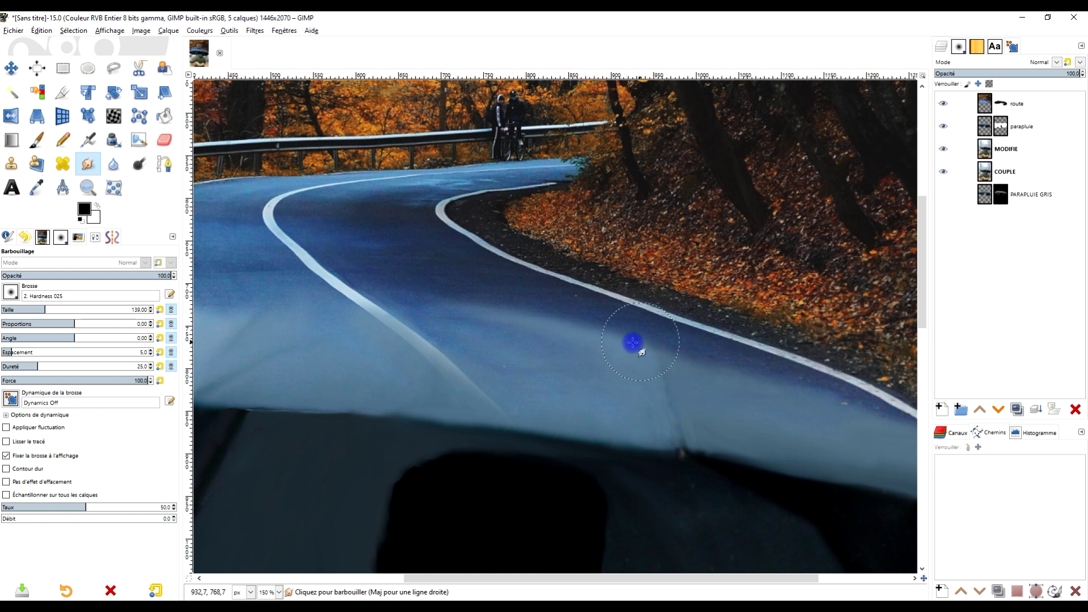
scroll(578, 329, down, 2)
scroll(575, 347, up, 2)
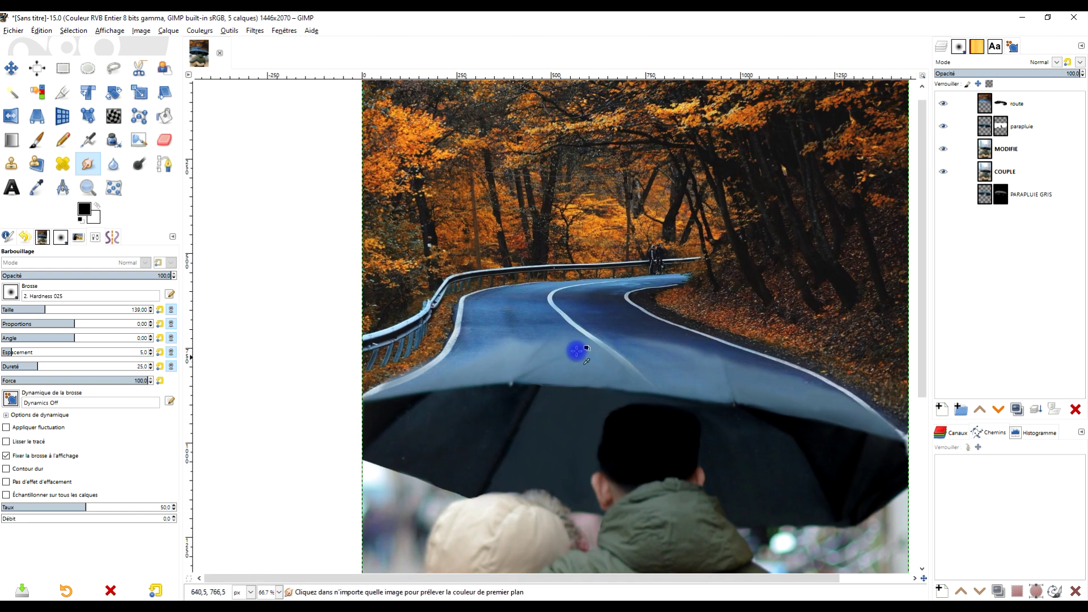
scroll(551, 344, down, 2)
click(984, 126)
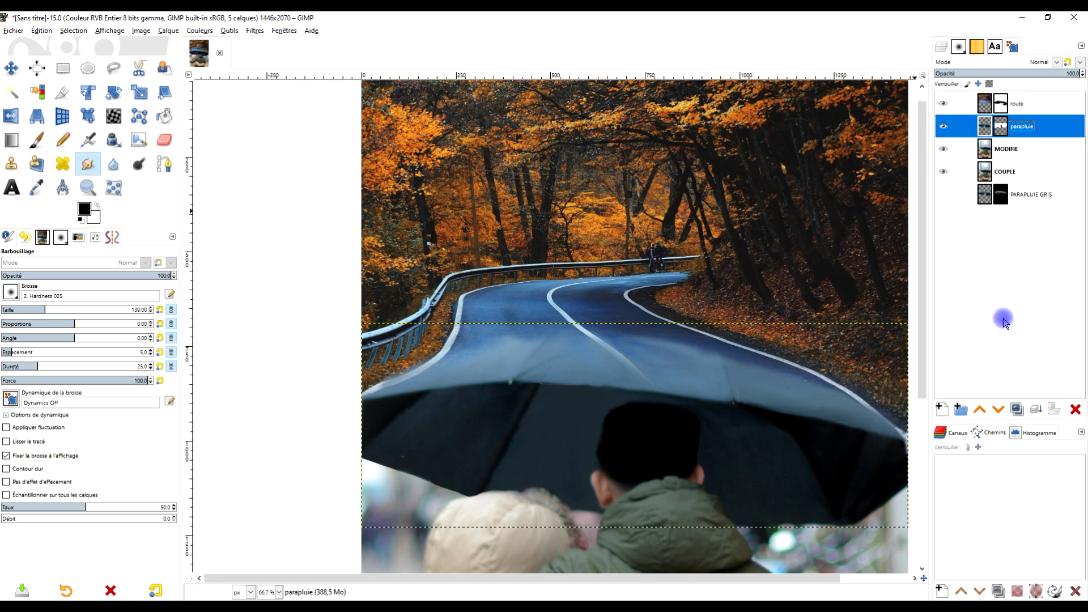
click(1024, 408)
click(992, 122)
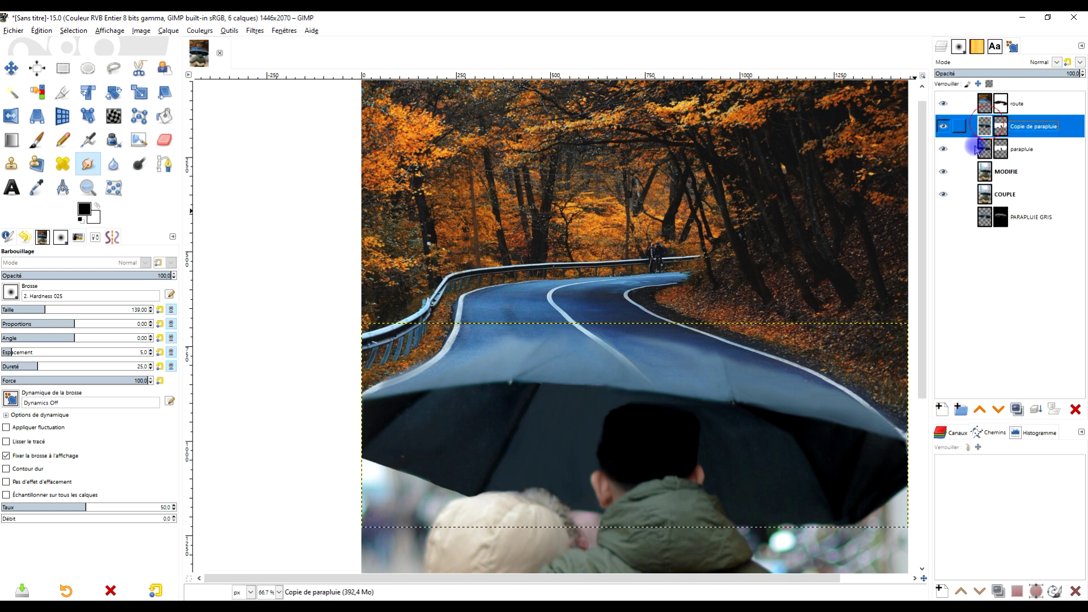
- Adjust the umbrella copy's colours with Hue-Saturation: hue 10.8, lightness -19.8 and saturation 25.7
scroll(609, 367, up, 1)
drag(640, 354, 588, 318)
drag(689, 310, 614, 277)
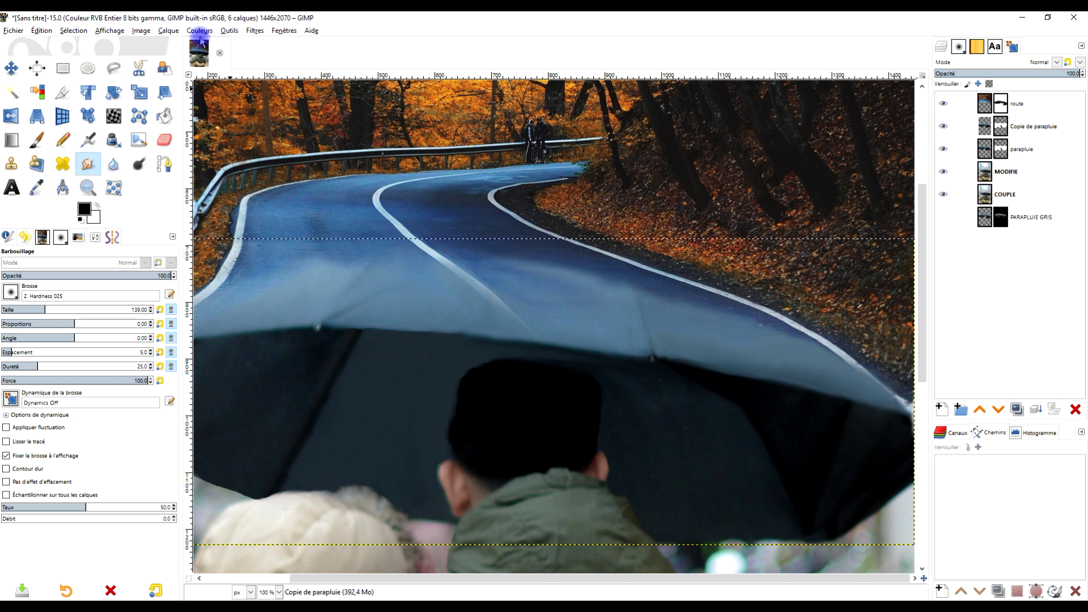
click(201, 32)
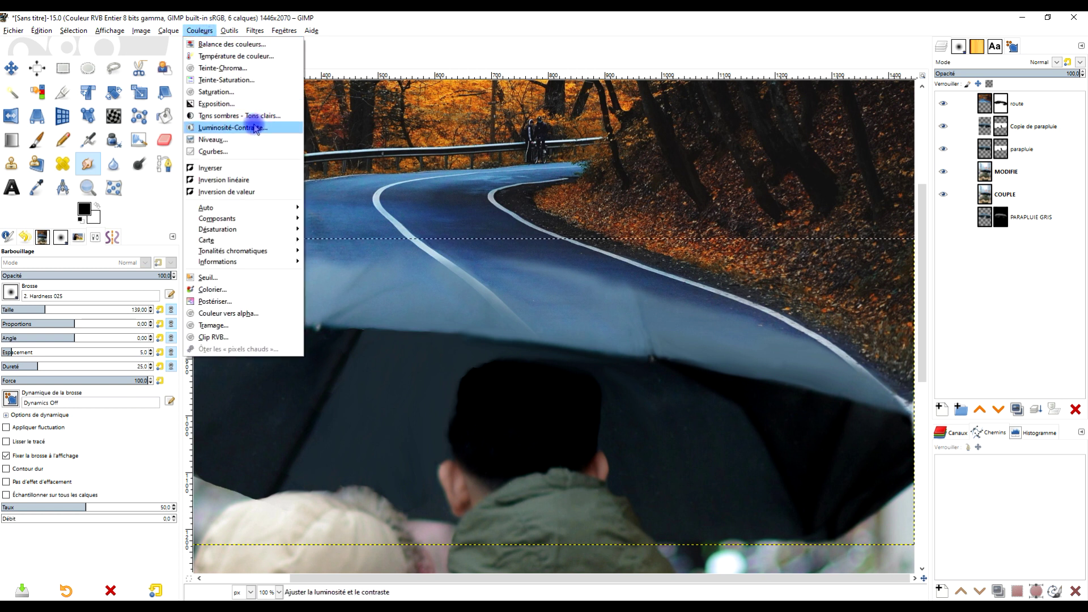
click(243, 80)
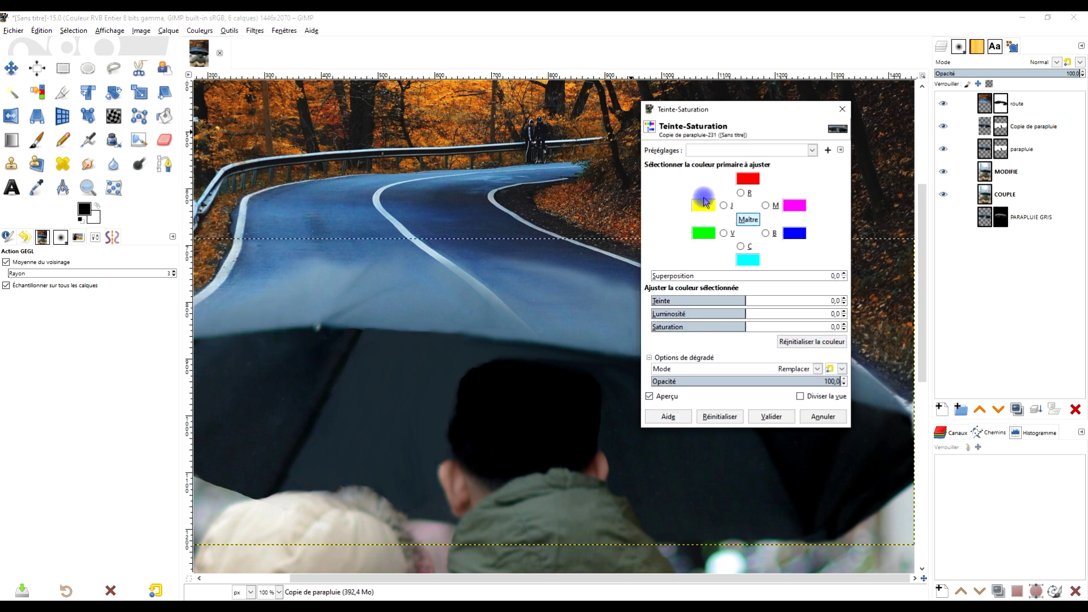
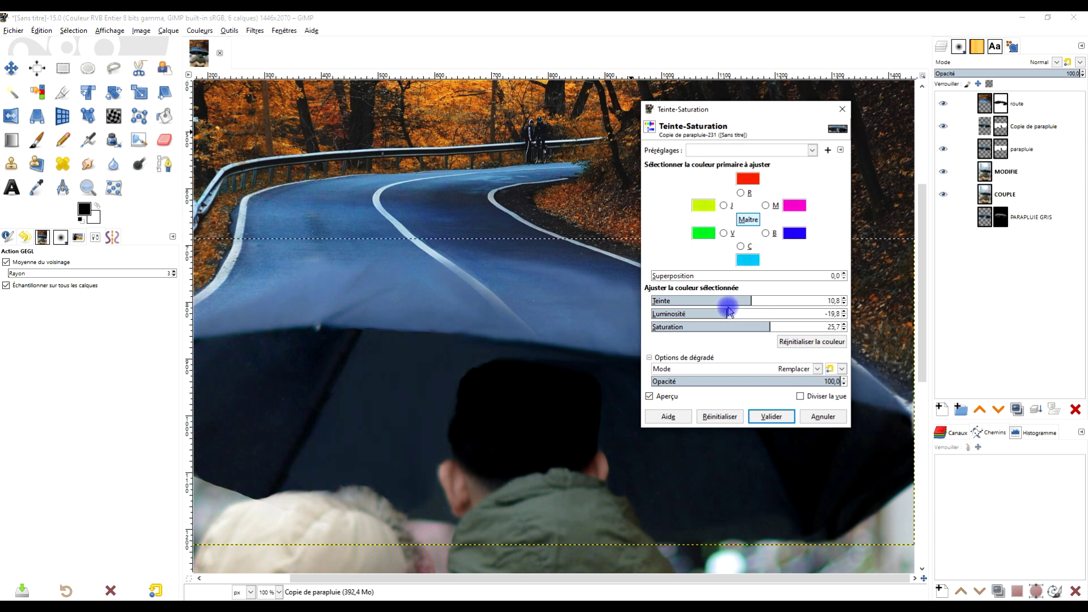
drag(747, 301, 753, 300)
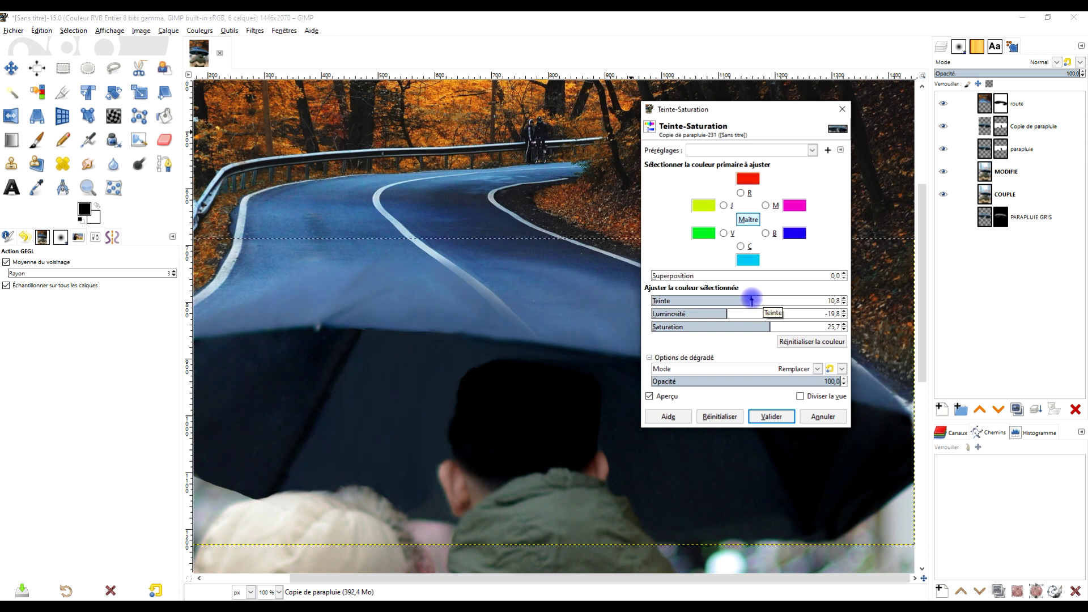
click(772, 417)
- Smudge the route mask with the Smudge tool on both sides of the centre line, blending the road into the recoloured umbrella
scroll(755, 310, down, 3)
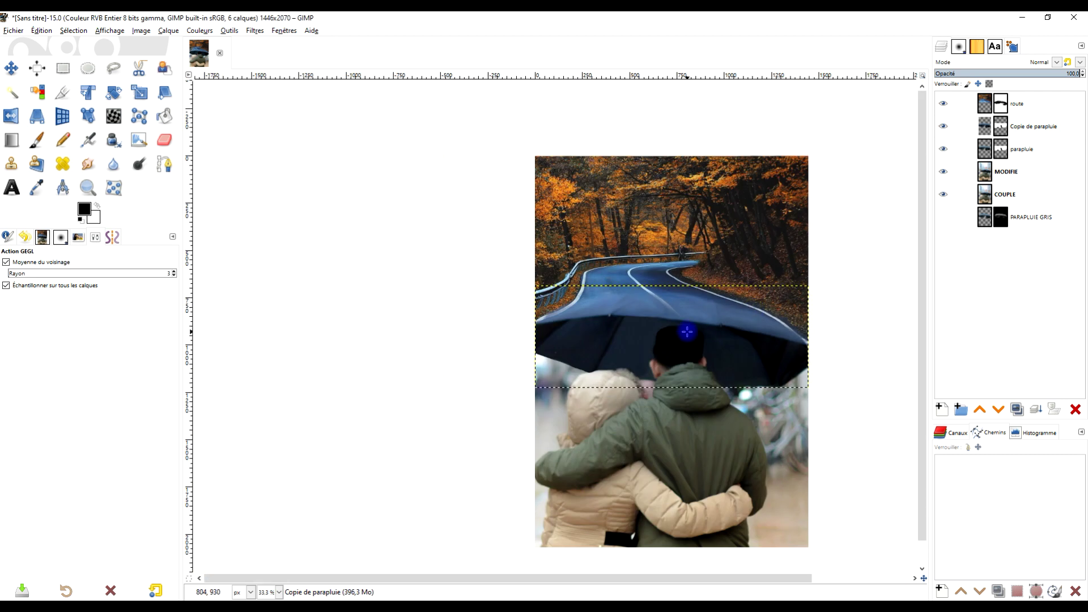
scroll(687, 332, up, 2)
scroll(583, 266, up, 1)
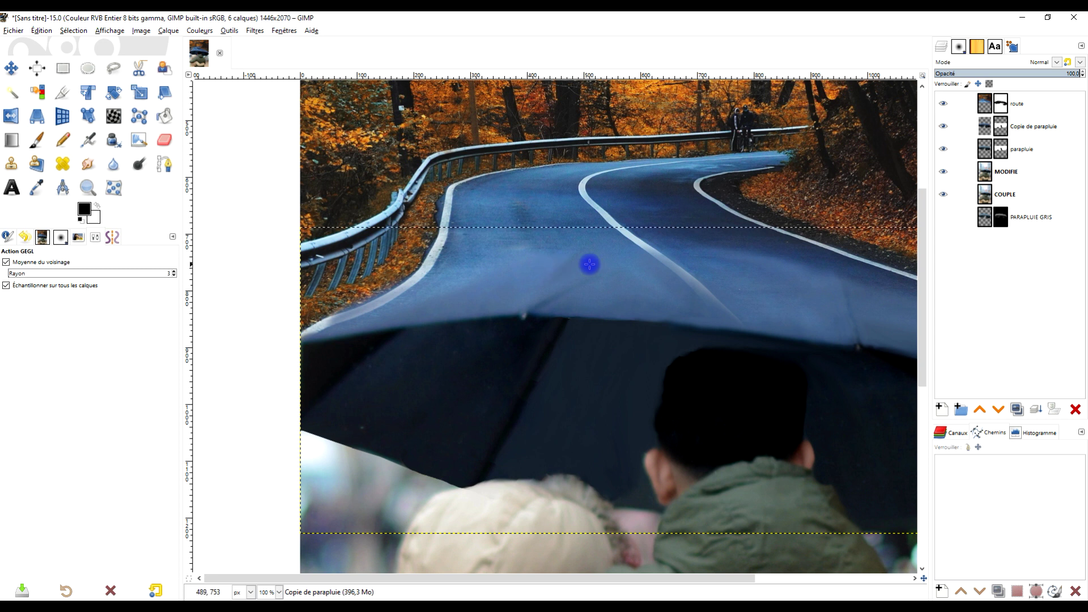
scroll(624, 288, down, 1)
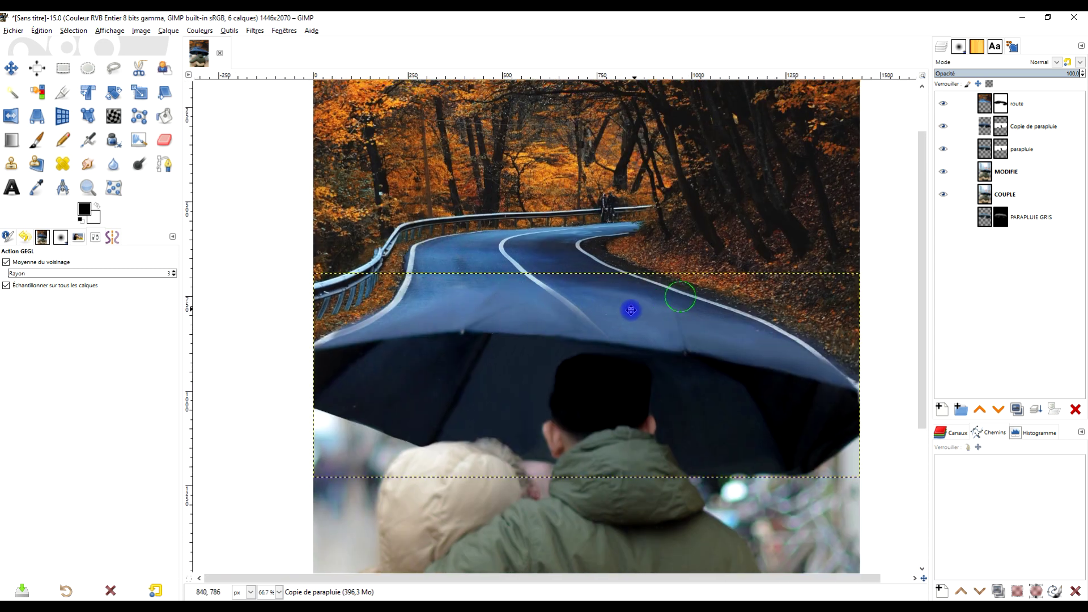
drag(631, 309, 623, 311)
scroll(456, 274, up, 1)
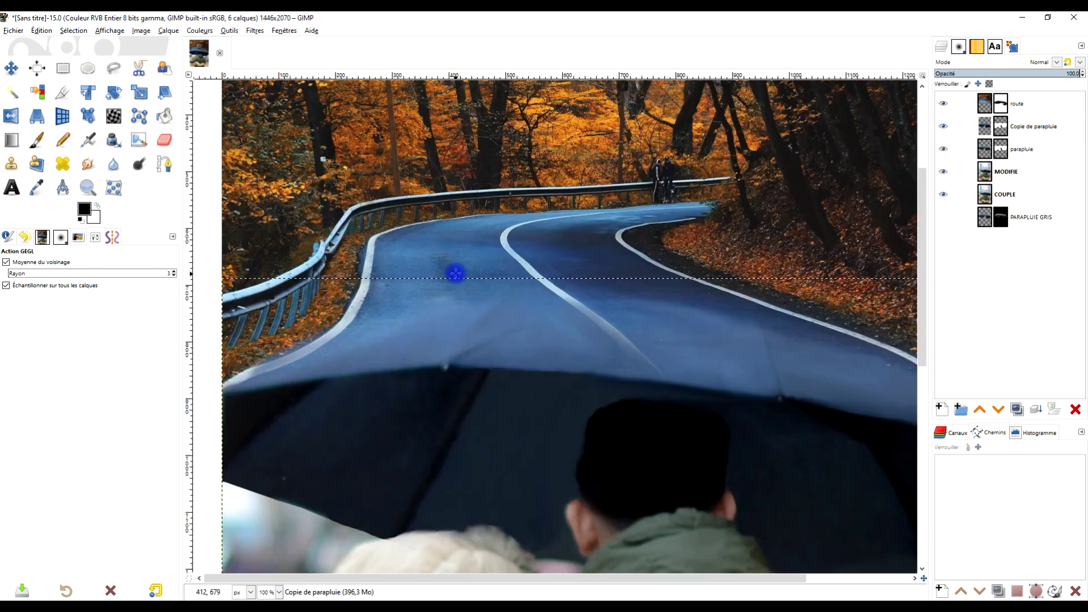
click(999, 129)
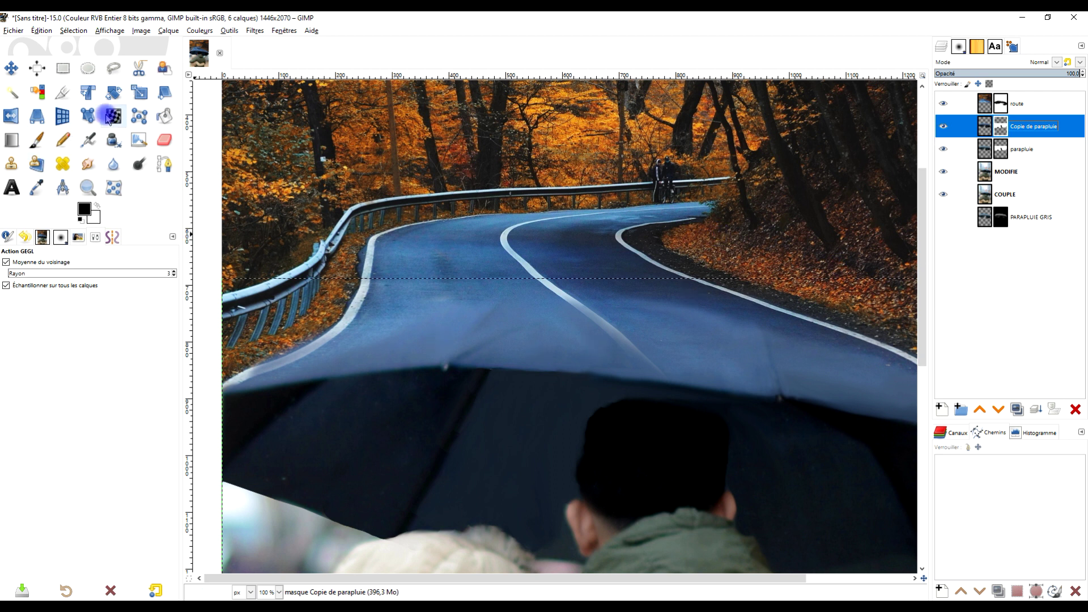
click(87, 164)
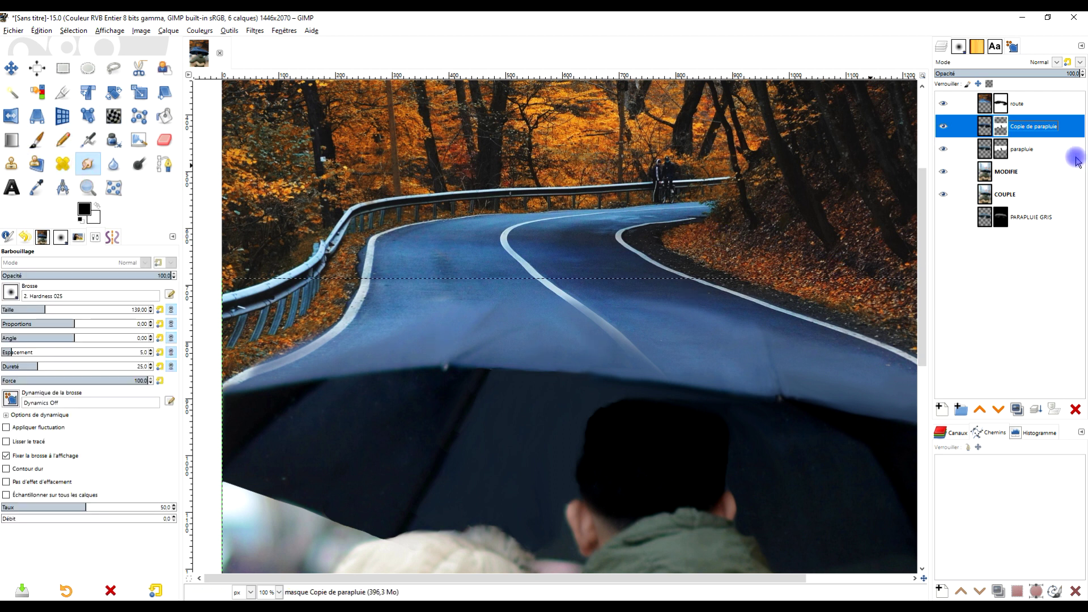
click(1001, 106)
mouse_move(544, 334)
mouse_down()
mouse_move(512, 352)
mouse_move(578, 335)
mouse_move(519, 379)
mouse_move(529, 345)
mouse_move(487, 321)
mouse_move(597, 356)
mouse_up()
mouse_move(605, 284)
mouse_down()
mouse_move(694, 334)
mouse_move(671, 310)
mouse_move(712, 325)
mouse_up()
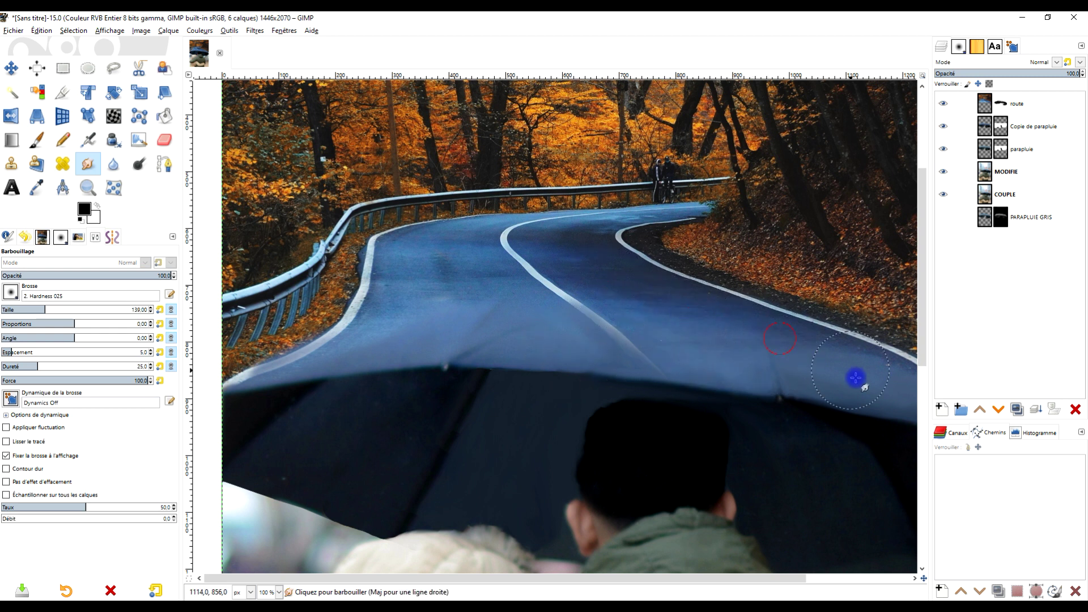
- Smudge the route mask from the road's left edge line across the umbrella's left rib to the centre line's end
mouse_move(420, 283)
mouse_down()
mouse_move(424, 306)
mouse_move(361, 345)
mouse_move(441, 292)
mouse_move(433, 322)
mouse_move(379, 341)
mouse_up()
mouse_move(456, 301)
mouse_down()
mouse_move(406, 327)
mouse_move(331, 354)
mouse_move(359, 330)
mouse_move(269, 370)
mouse_move(322, 345)
mouse_move(254, 366)
mouse_move(310, 337)
mouse_move(210, 365)
mouse_move(301, 351)
mouse_move(206, 362)
mouse_move(349, 332)
mouse_move(405, 302)
mouse_move(401, 284)
mouse_move(187, 353)
mouse_move(315, 330)
mouse_move(199, 370)
mouse_move(321, 328)
mouse_move(232, 364)
mouse_move(300, 336)
mouse_up()
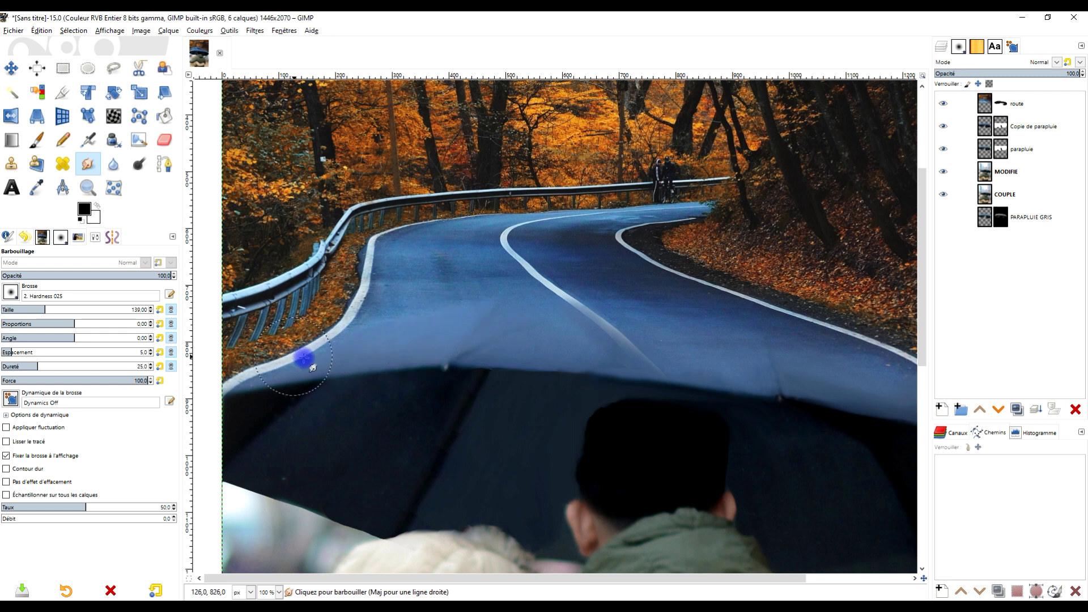
mouse_move(556, 325)
mouse_down()
mouse_move(456, 327)
mouse_move(520, 327)
mouse_move(465, 317)
mouse_up()
mouse_move(464, 270)
mouse_down()
mouse_move(523, 309)
mouse_move(538, 311)
mouse_move(535, 300)
mouse_move(576, 323)
mouse_move(578, 339)
mouse_move(629, 350)
mouse_move(561, 309)
mouse_move(628, 341)
mouse_move(603, 310)
mouse_move(654, 353)
mouse_move(605, 305)
mouse_move(674, 338)
mouse_up()
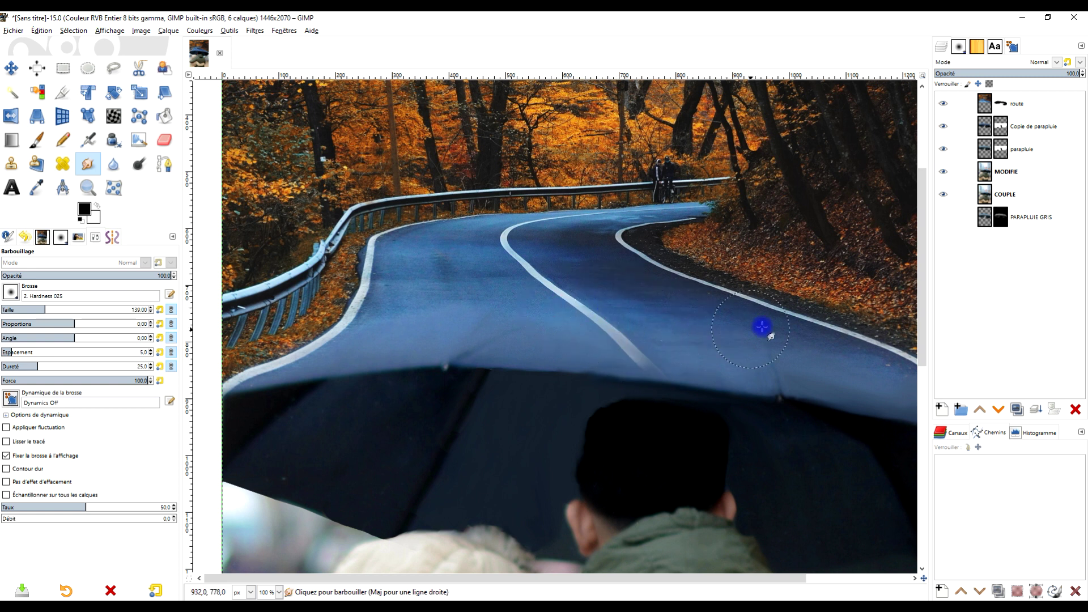
- Smudge the route mask around the umbrella's right rib and along the canopy towards its right corner
scroll(761, 327, down, 1)
drag(827, 326, 691, 346)
scroll(690, 347, up, 2)
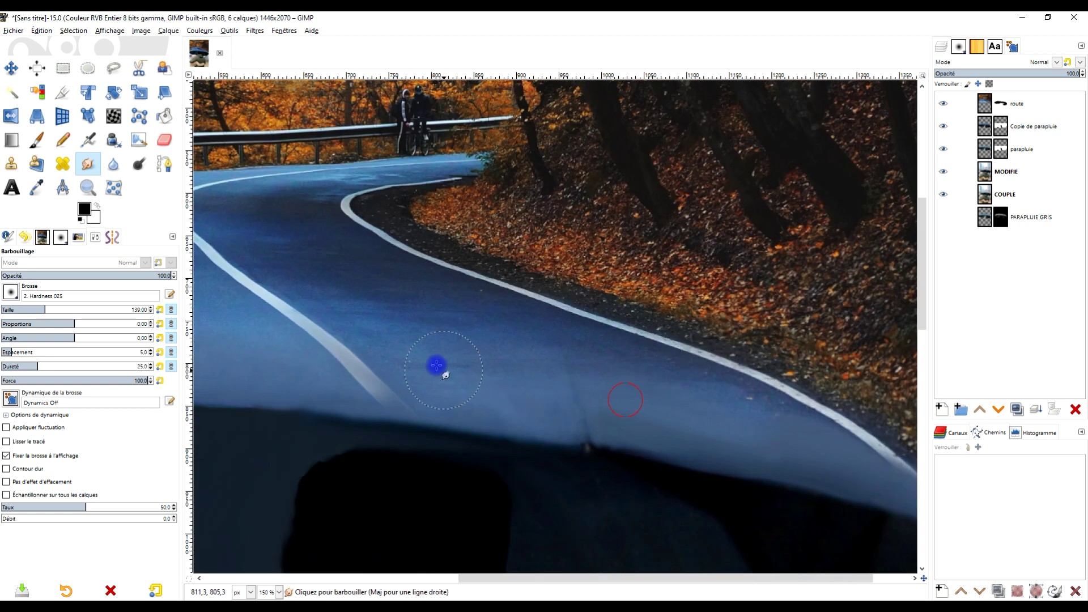
scroll(546, 347, down, 2)
scroll(610, 372, up, 2)
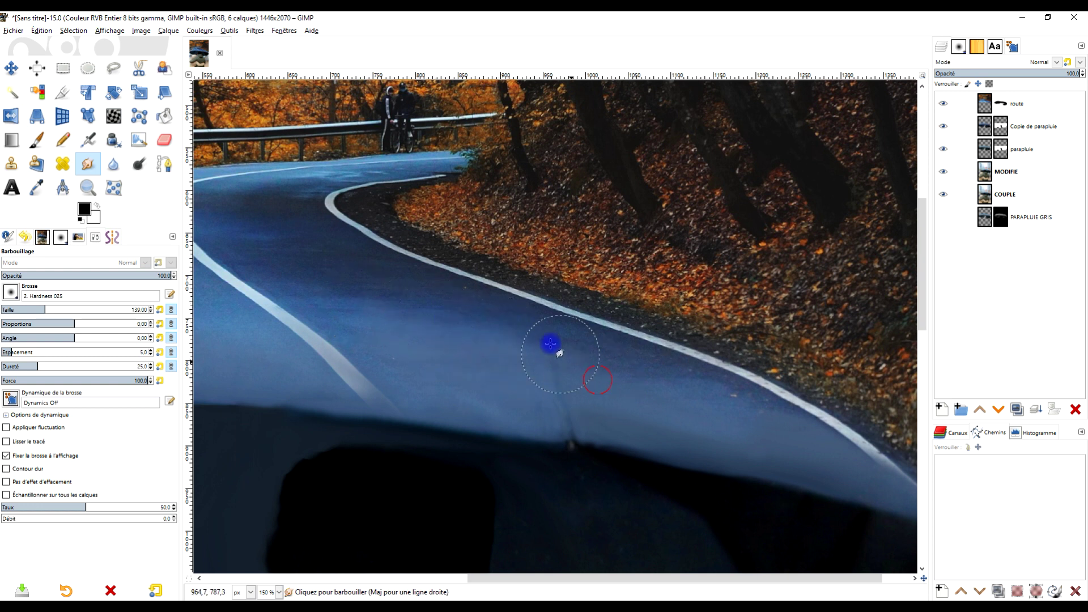
drag(480, 327, 442, 334)
mouse_move(527, 357)
mouse_down()
mouse_move(685, 397)
mouse_move(740, 395)
mouse_move(821, 446)
mouse_up()
drag(698, 419, 845, 452)
- Try to smudge the route mask along the road's right edge line near the umbrella's right corner
scroll(874, 440, down, 4)
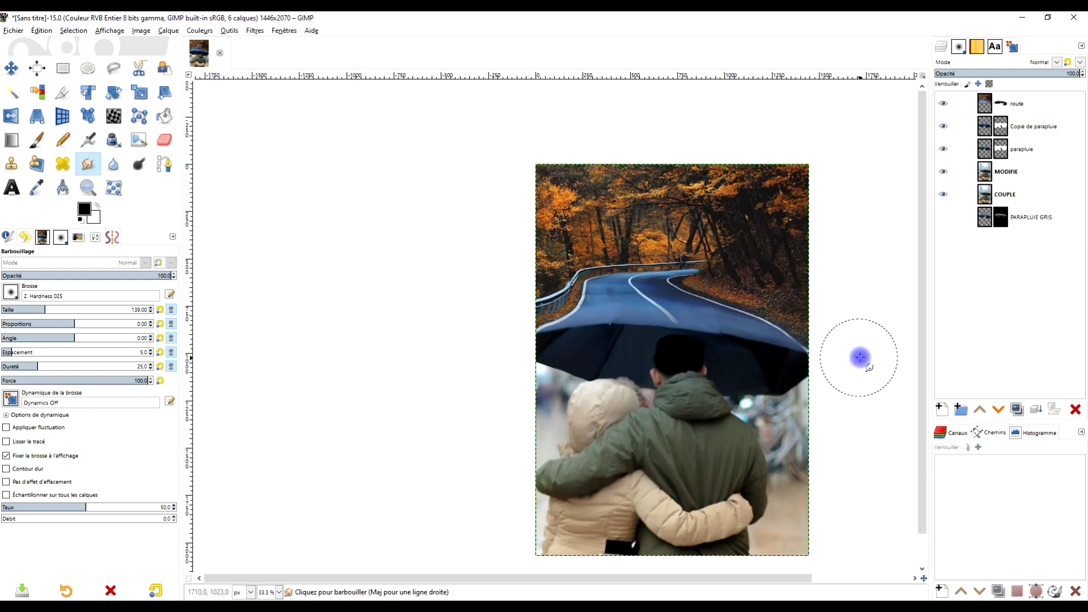
scroll(781, 336, up, 1)
scroll(782, 336, up, 4)
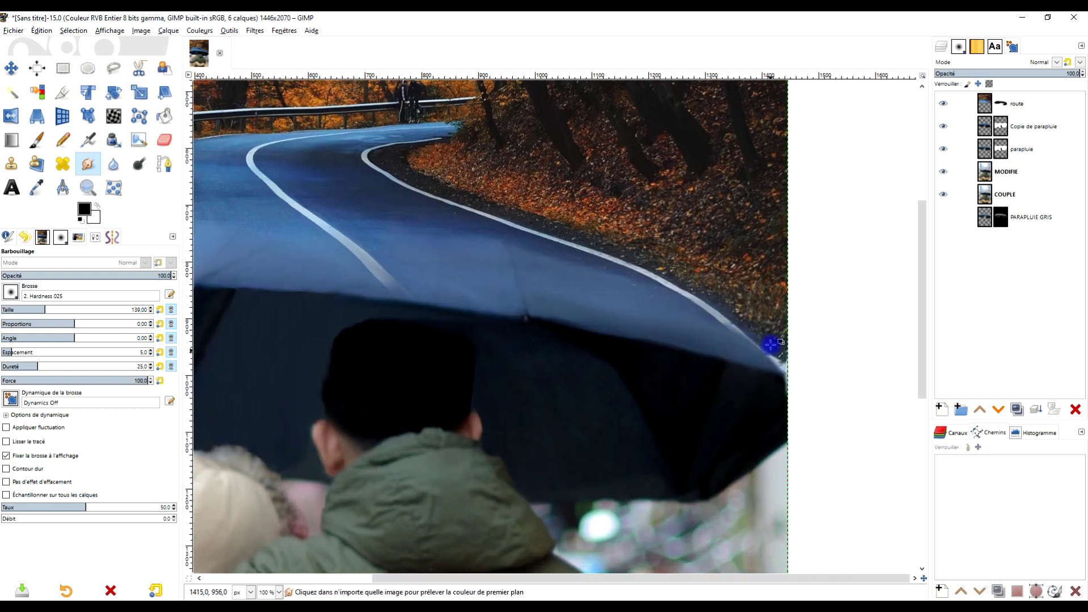
click(1009, 109)
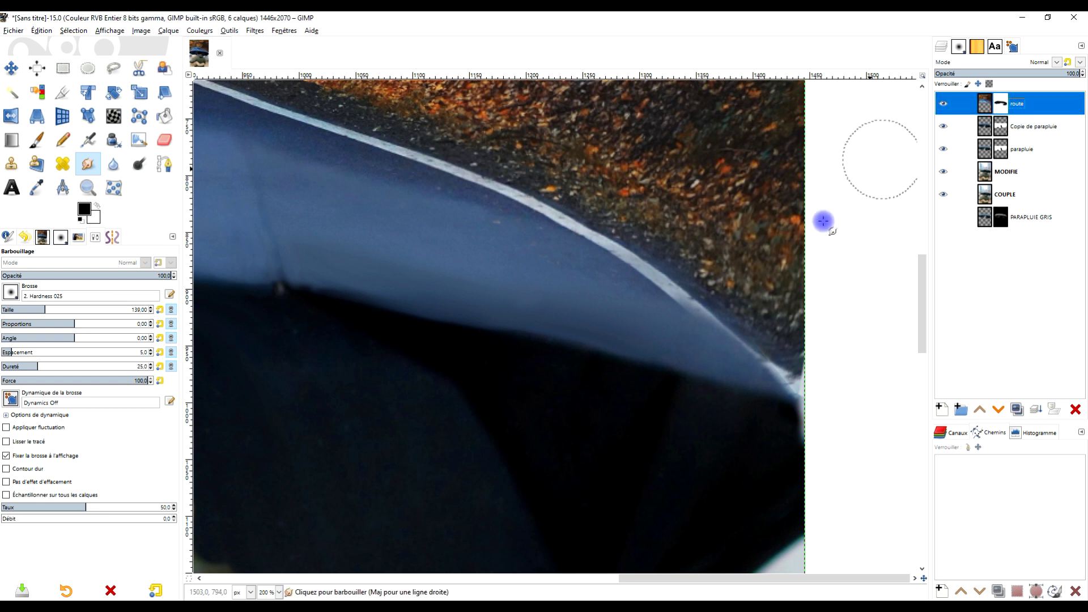
drag(684, 294, 785, 341)
key(ctrl+z)
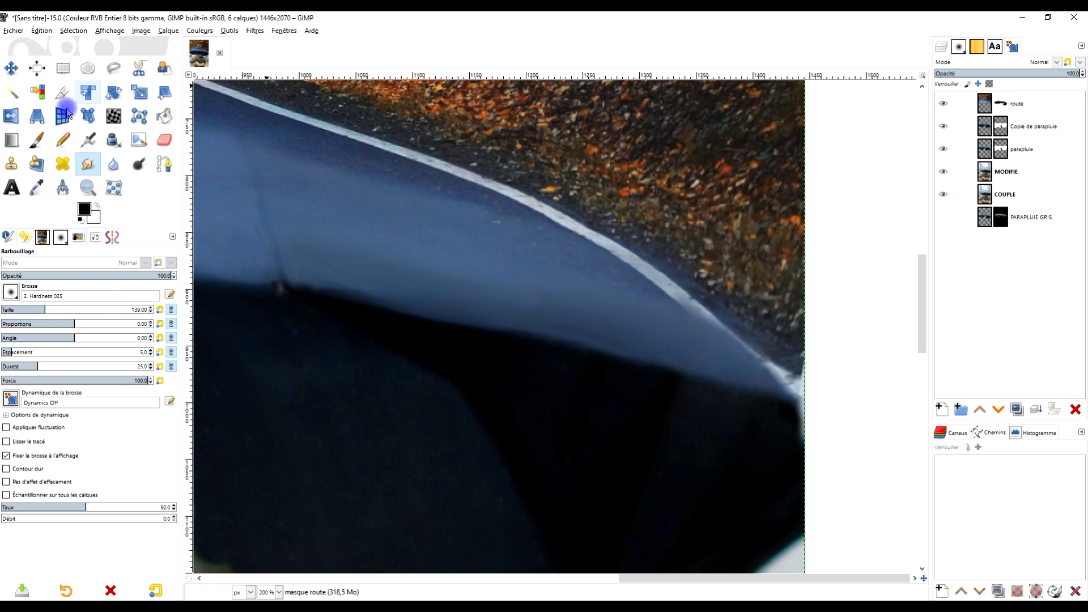
- Paint the route mask with the Paintbrush to restore the road's right edge line and refine the canopy near the umbrella's right corner
click(37, 140)
click(97, 205)
mouse_move(756, 306)
mouse_down()
mouse_move(780, 337)
mouse_move(724, 277)
mouse_move(838, 388)
mouse_move(673, 248)
mouse_move(853, 396)
mouse_move(816, 365)
mouse_move(843, 456)
mouse_move(845, 323)
mouse_move(741, 275)
mouse_move(699, 272)
mouse_move(738, 329)
mouse_move(784, 367)
mouse_move(855, 383)
mouse_move(709, 247)
mouse_move(716, 274)
mouse_move(687, 332)
mouse_move(576, 287)
mouse_move(553, 309)
mouse_up()
key(ctrl+z)
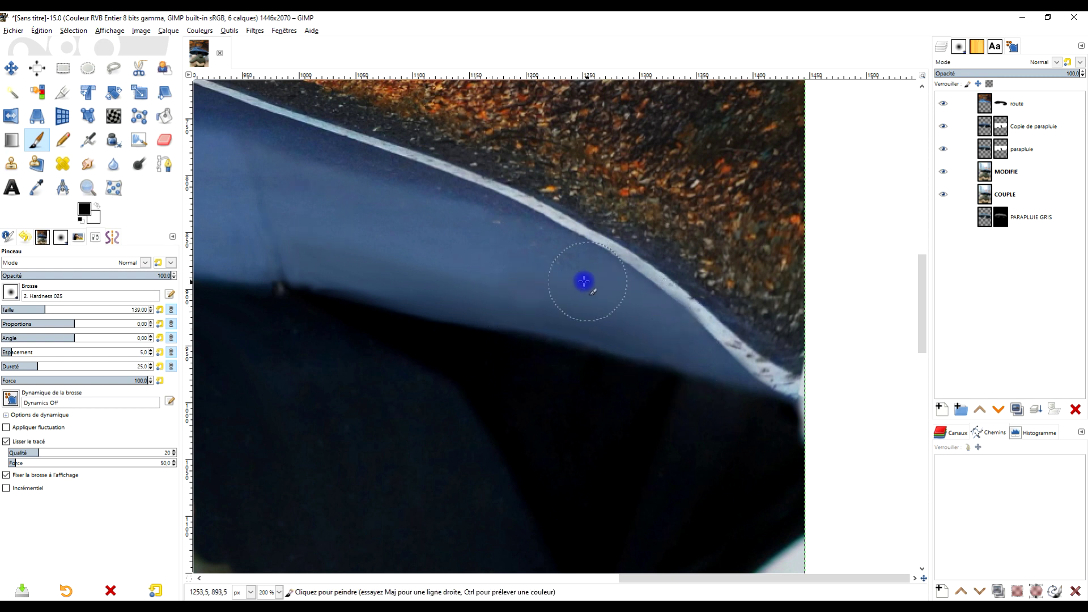
drag(425, 236, 540, 323)
scroll(701, 372, down, 3)
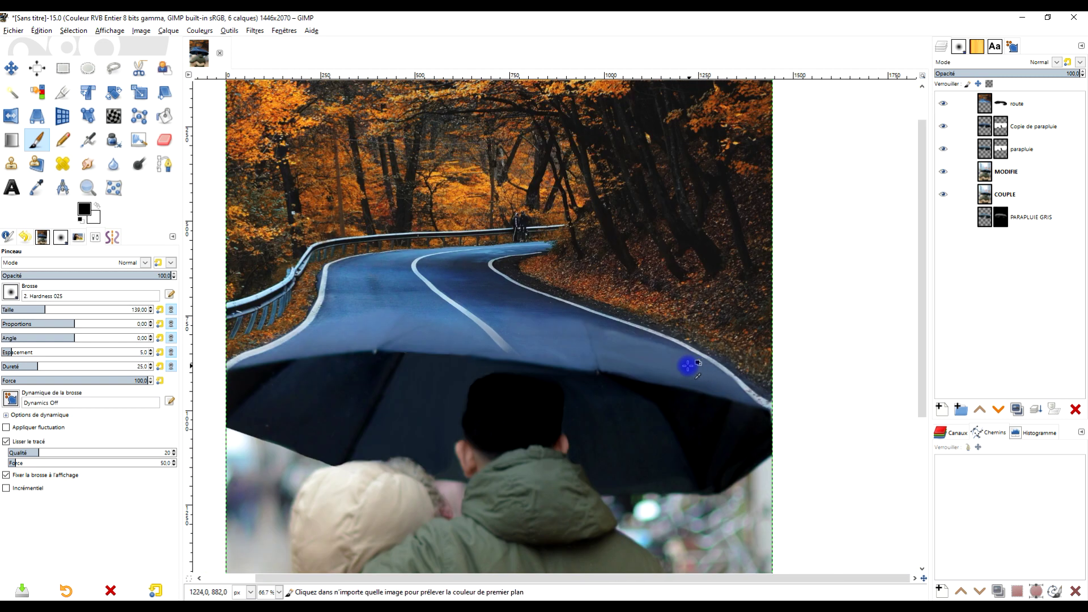
- Smudge the route mask across the canopy between the umbrella's right corner and its right rib
scroll(687, 364, up, 2)
click(81, 165)
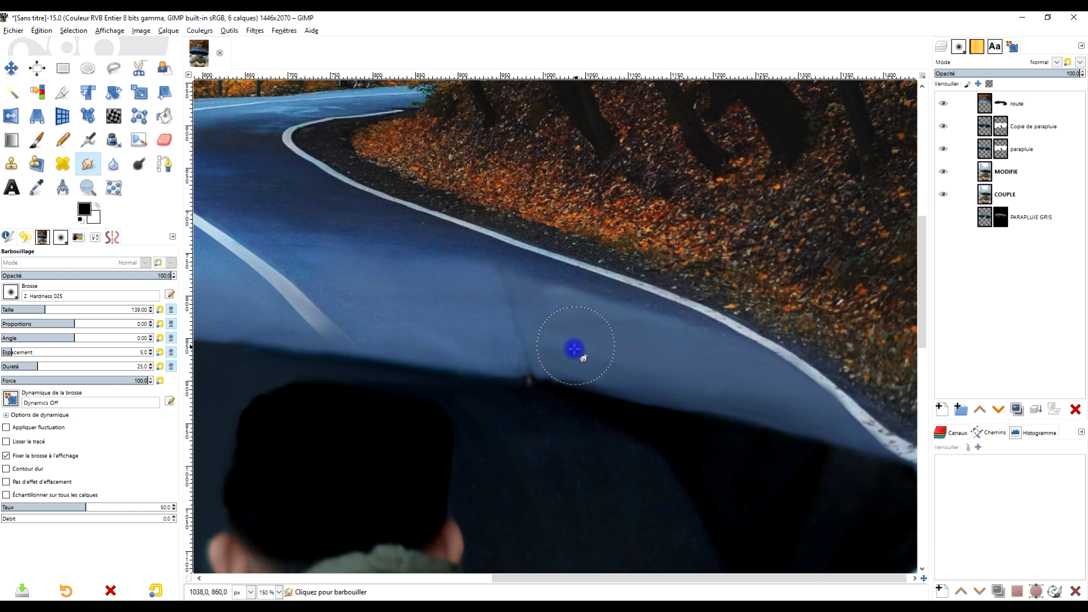
mouse_move(701, 386)
mouse_down()
mouse_move(749, 392)
mouse_move(551, 301)
mouse_move(767, 387)
mouse_move(519, 312)
mouse_up()
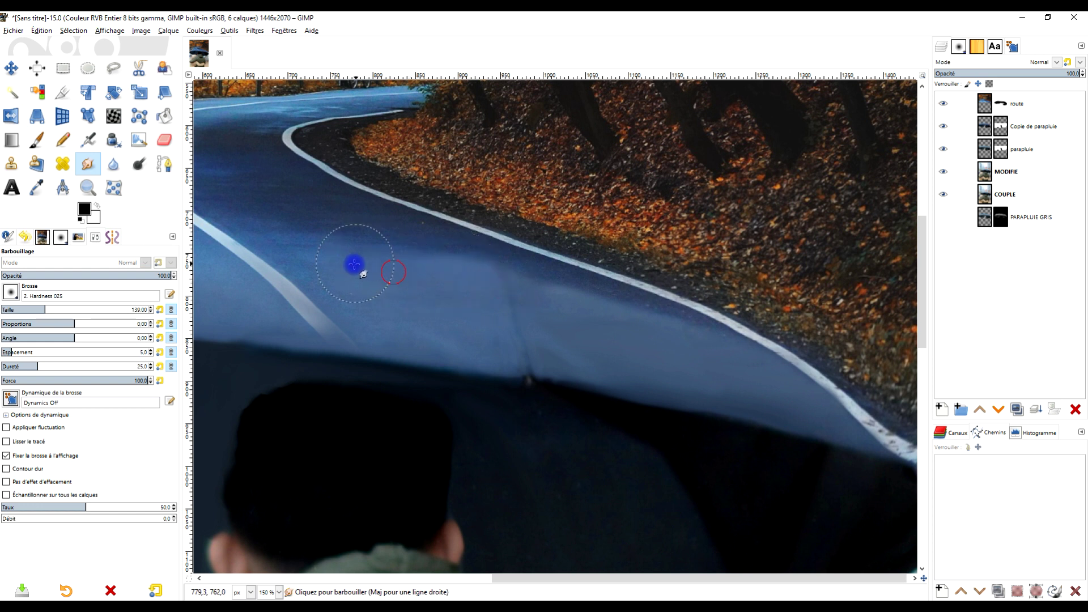
scroll(544, 301, down, 4)
scroll(554, 300, up, 1)
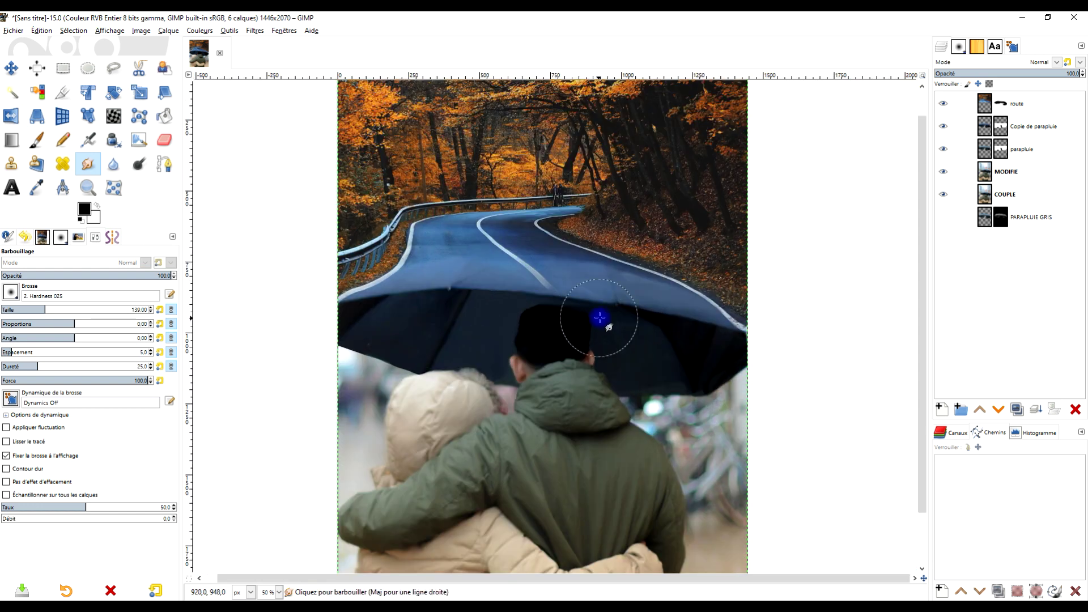
- Smudge the route mask around the lower end of the centre line, extending the line to the umbrella's edge
scroll(567, 269, up, 4)
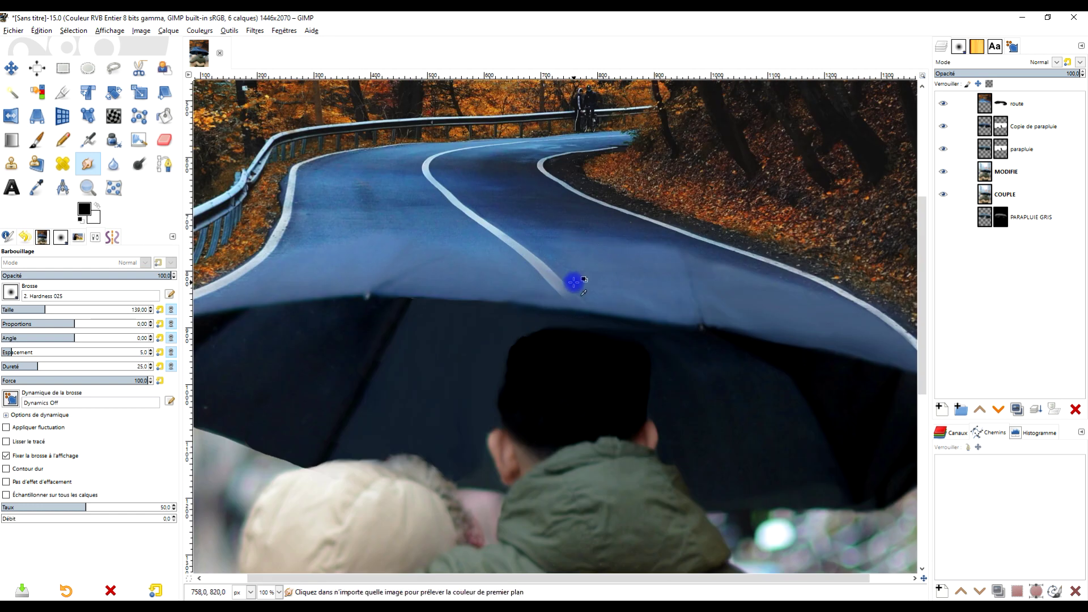
mouse_move(538, 255)
mouse_down()
mouse_move(593, 330)
mouse_move(474, 227)
mouse_move(556, 290)
mouse_up()
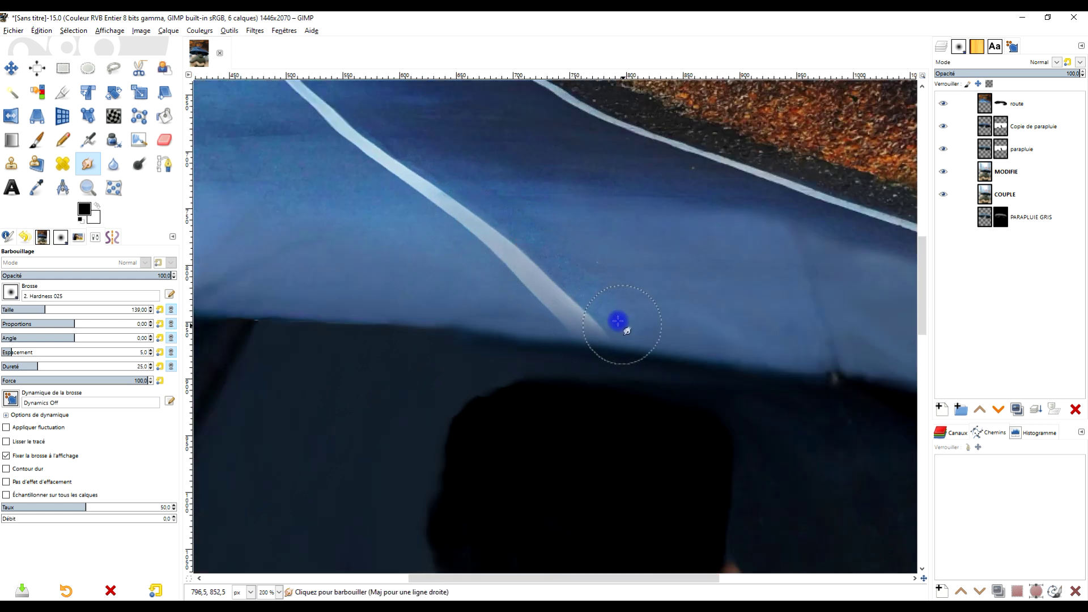
drag(618, 320, 615, 334)
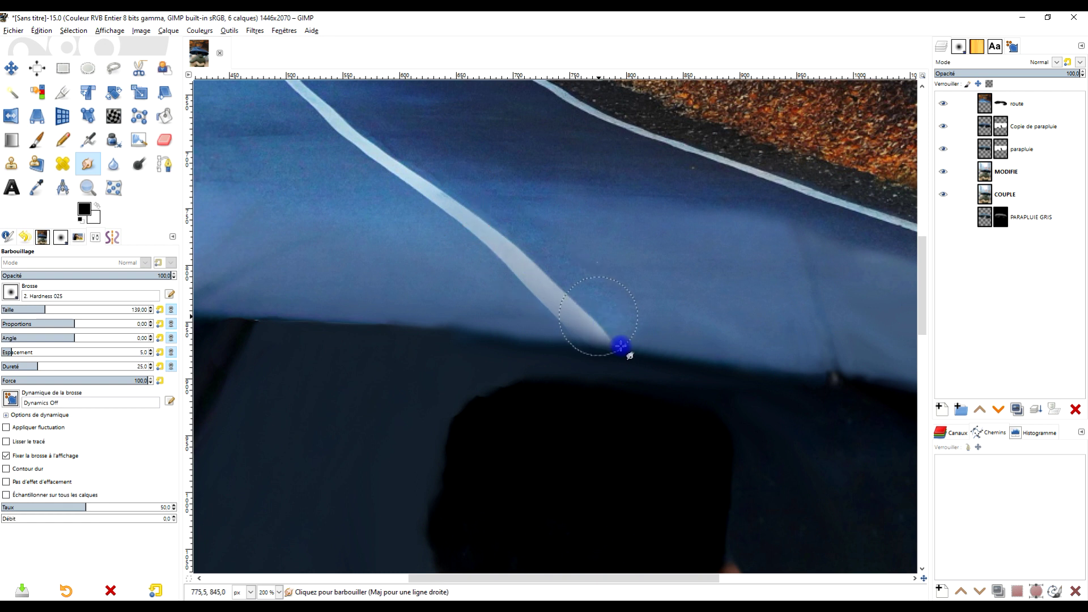
drag(569, 351, 590, 361)
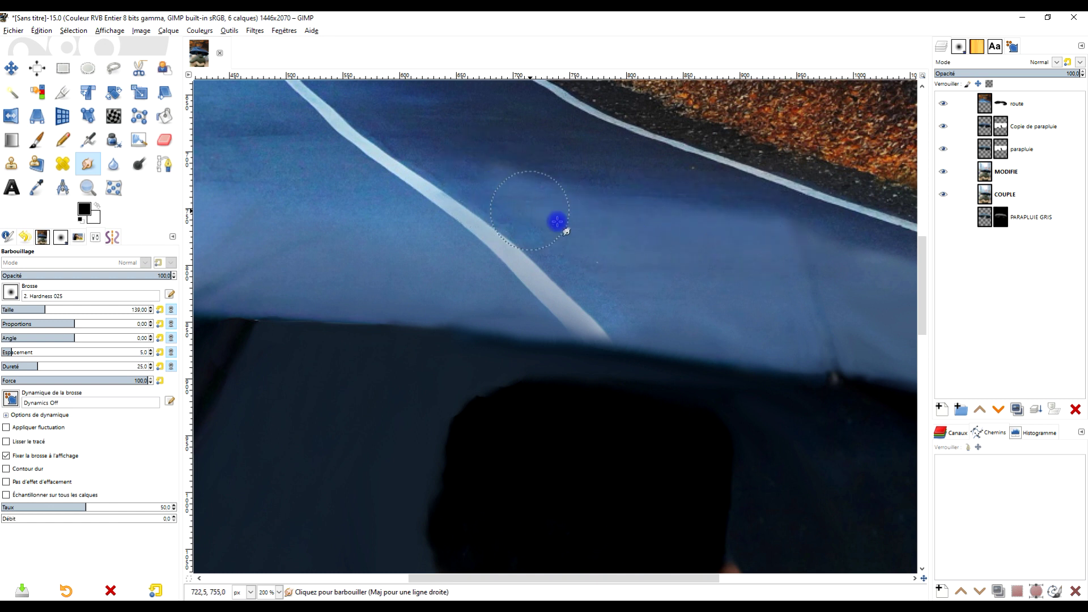
scroll(643, 238, down, 5)
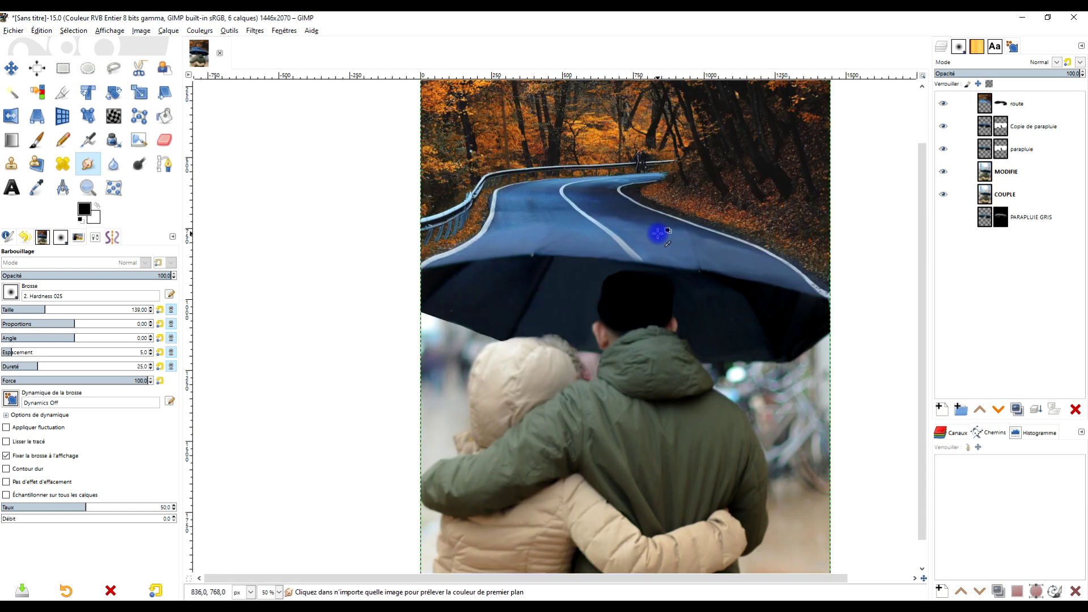
- Clone smooth canopy over the streak of the umbrella's left rib on the Copie de parapluie layer
scroll(682, 242, up, 4)
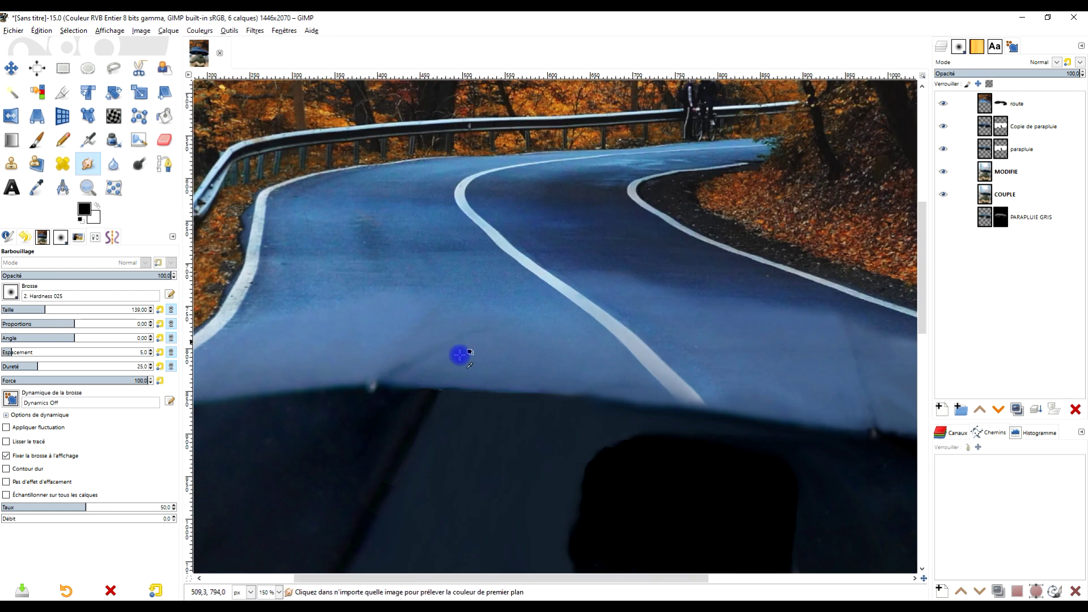
click(986, 126)
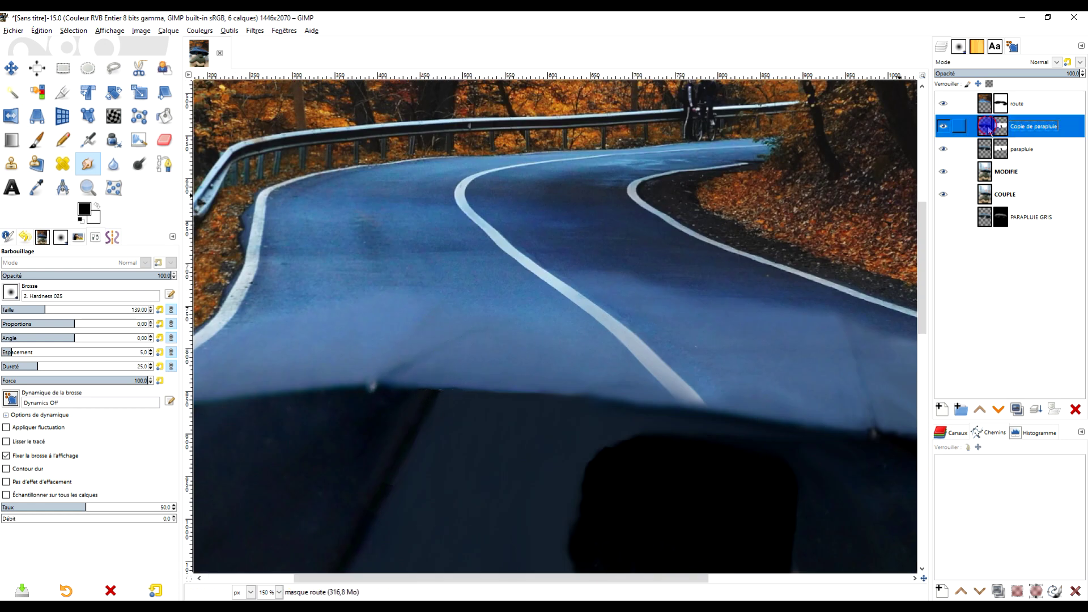
scroll(381, 391, up, 2)
scroll(461, 328, down, 1)
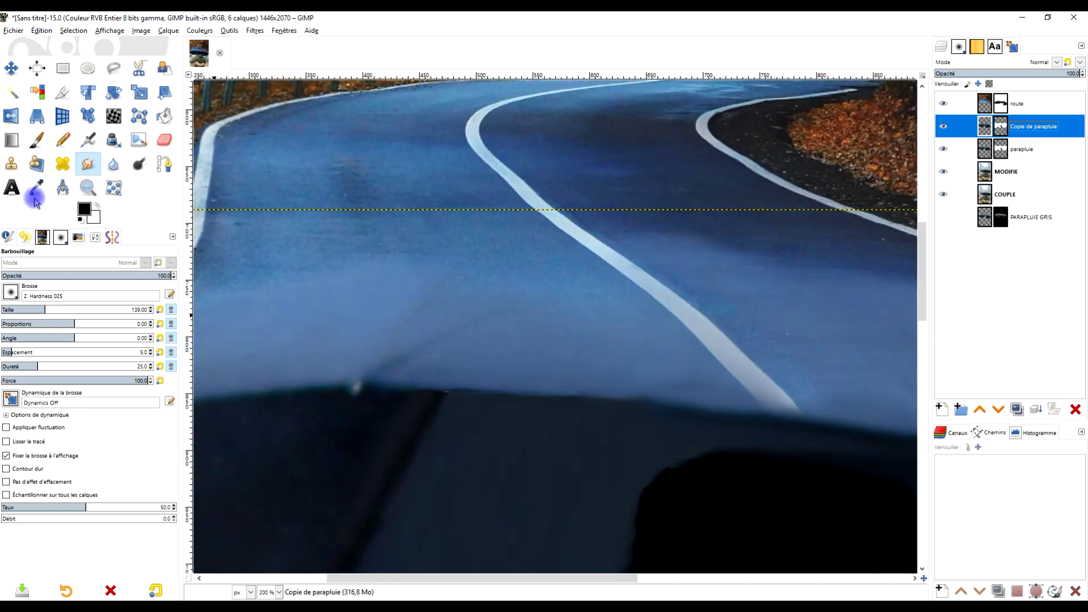
click(14, 163)
scroll(504, 345, up, 1)
ctrl+click(538, 333)
mouse_move(419, 326)
mouse_down()
mouse_move(387, 347)
mouse_move(404, 337)
mouse_up()
click(355, 369)
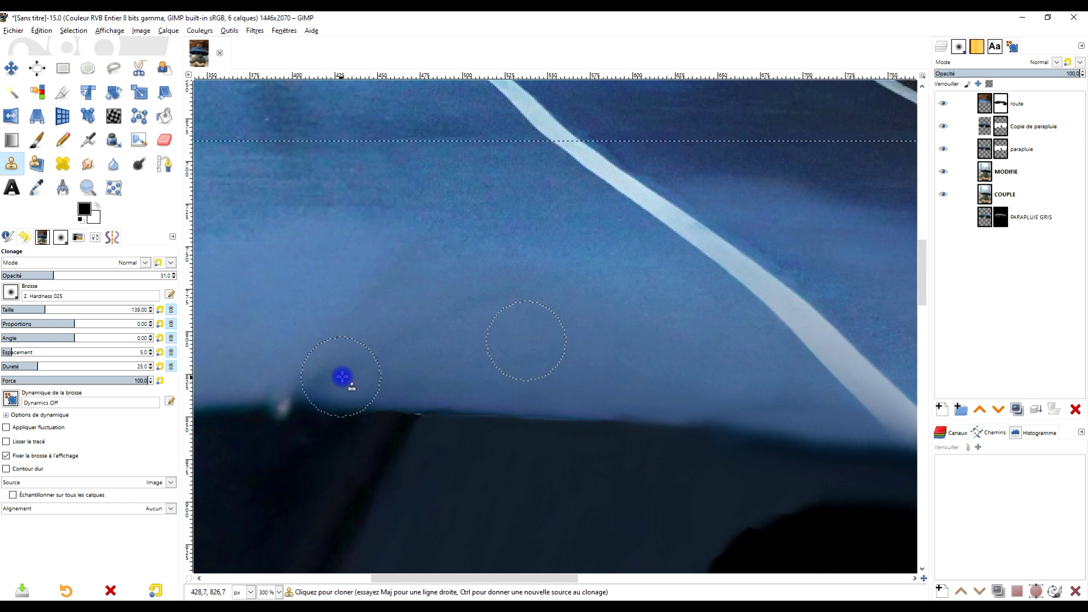
scroll(538, 306, down, 3)
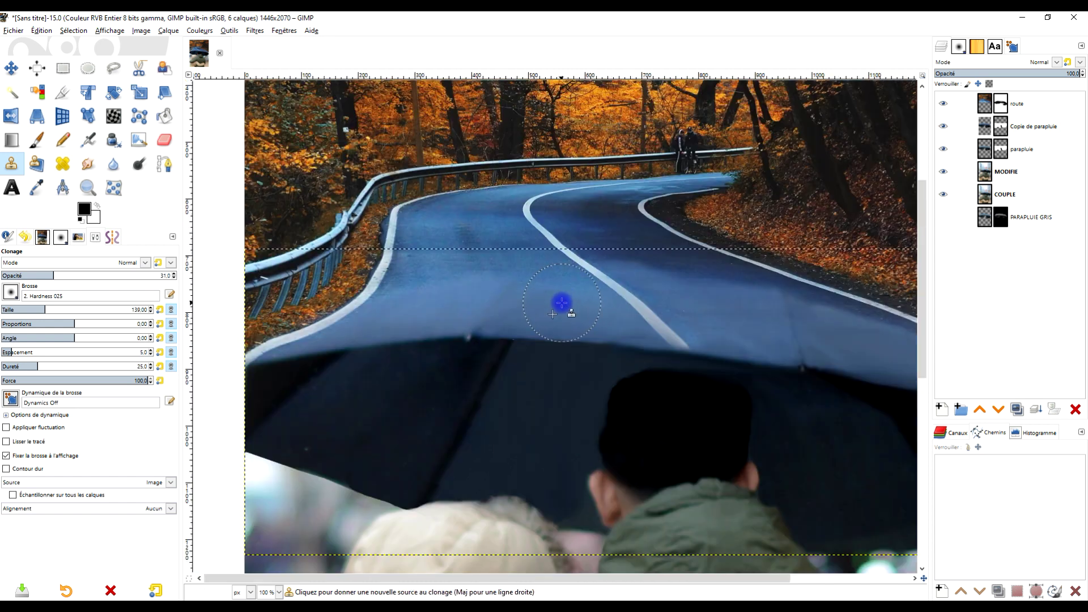
click(1027, 123)
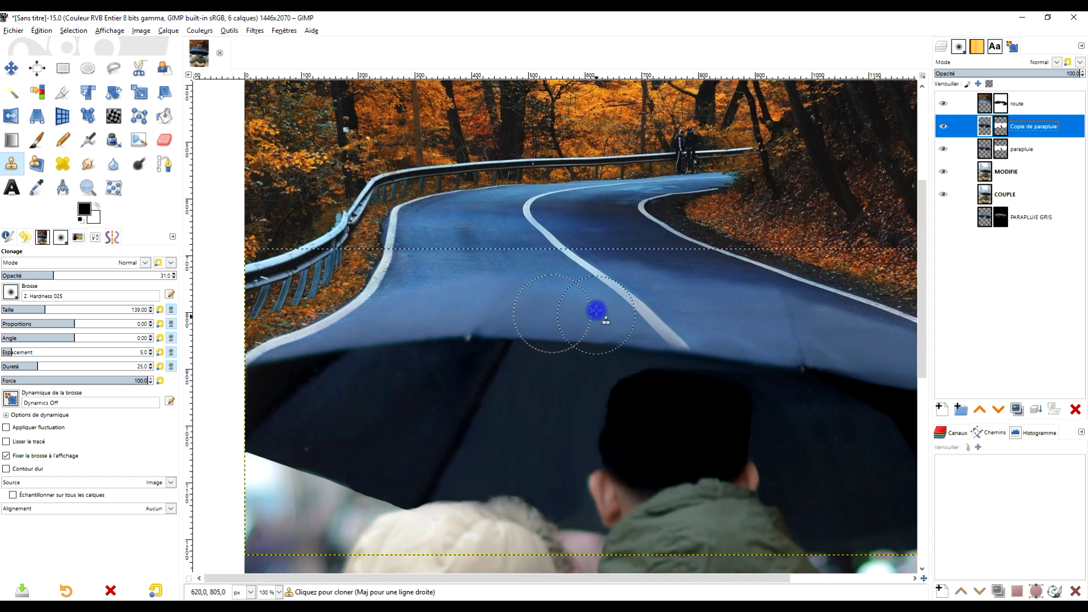
scroll(595, 308, up, 2)
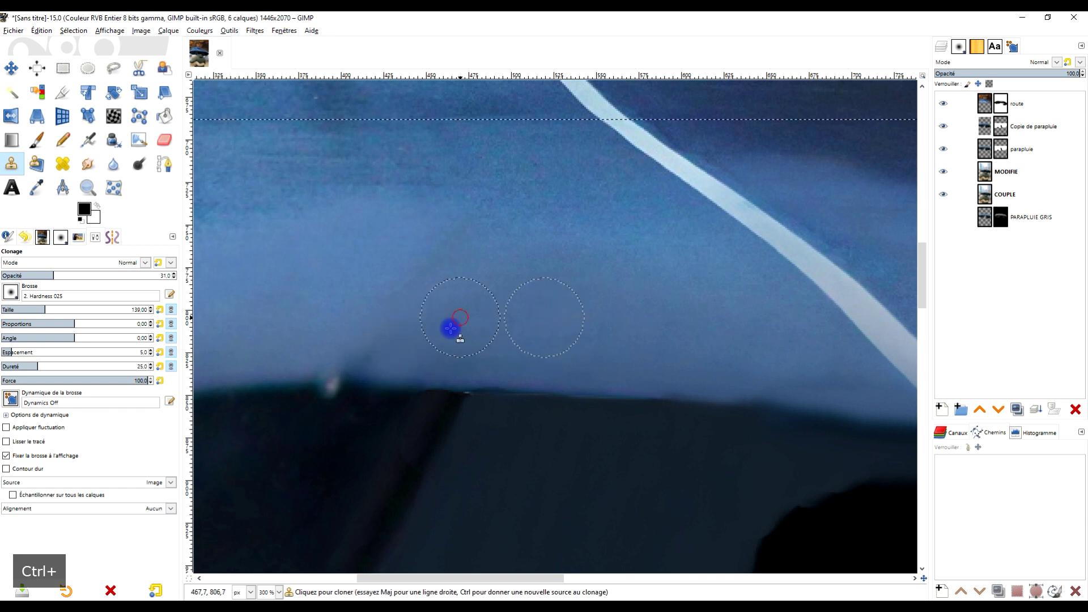
scroll(578, 275, down, 2)
scroll(578, 275, up, 2)
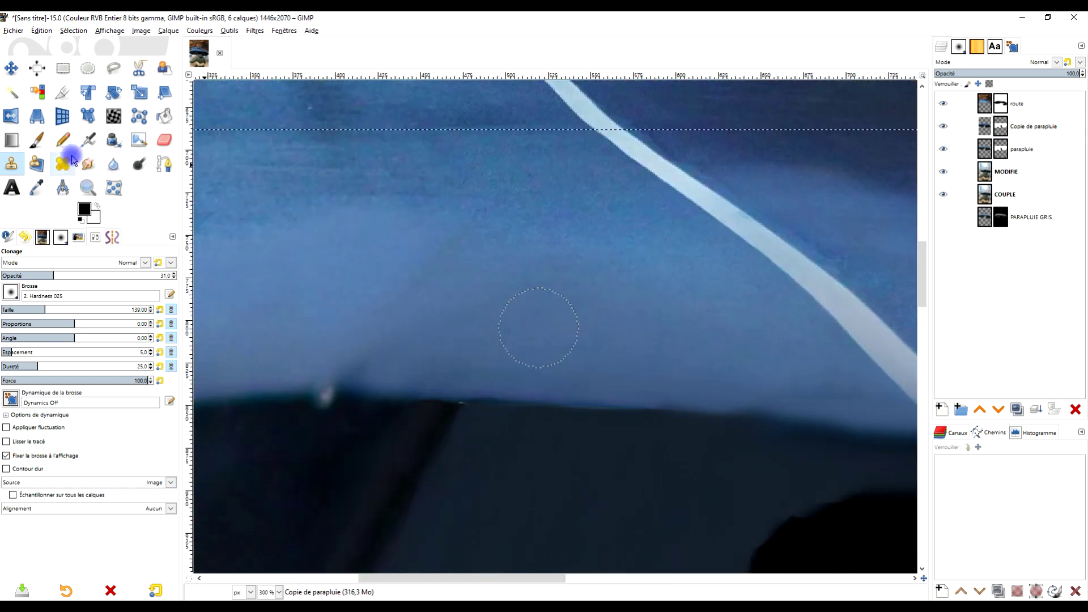
- Try painting the route mask white over the umbrella's left rib with the Paintbrush at 32.7 opacity
key(p)
click(56, 277)
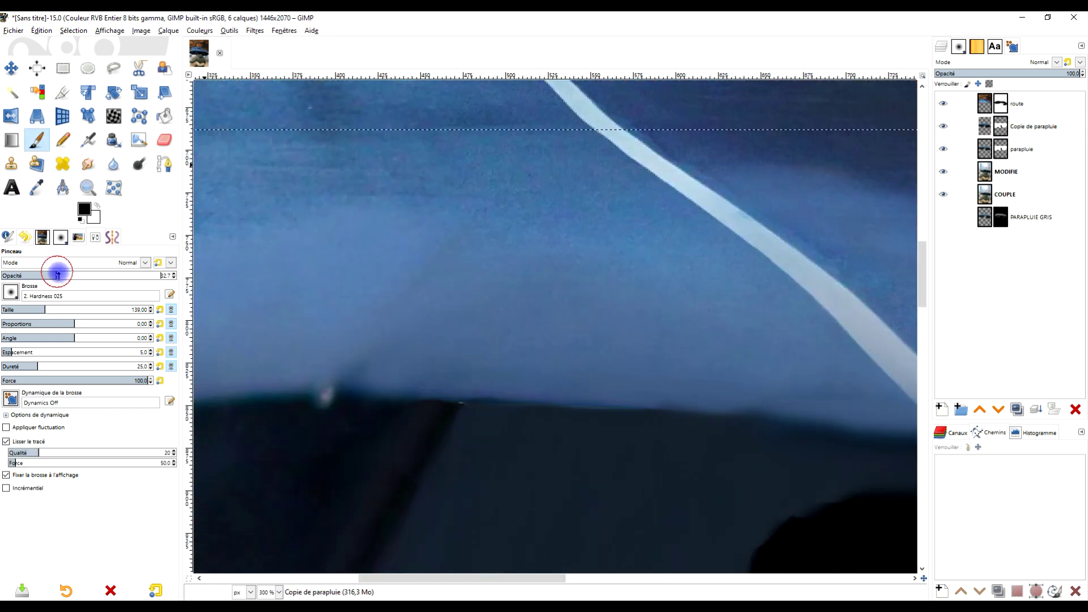
click(97, 207)
click(1009, 103)
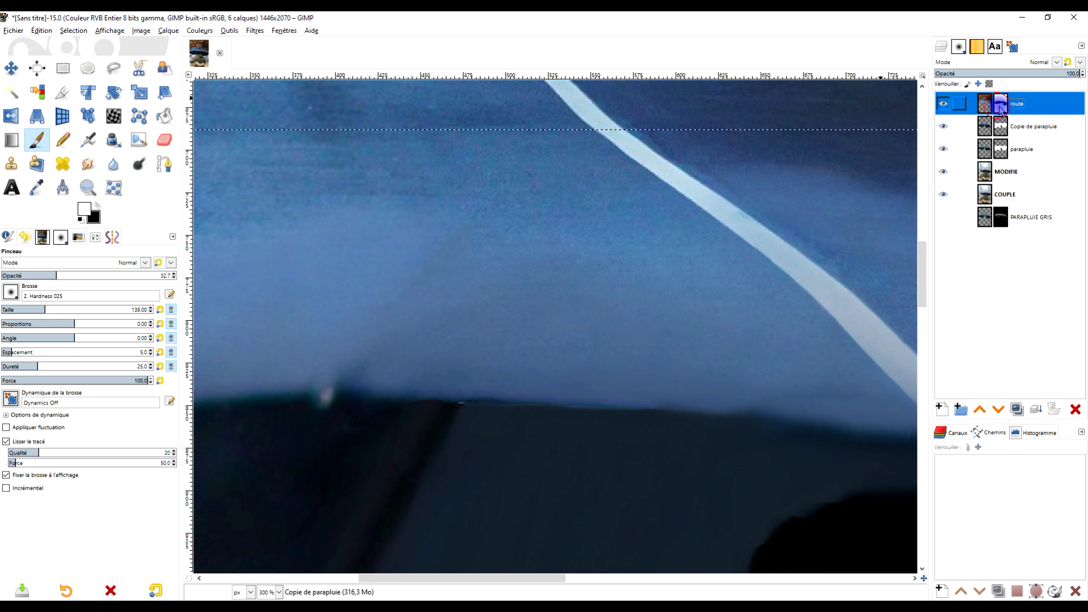
scroll(367, 358, up, 1)
drag(367, 356, 405, 280)
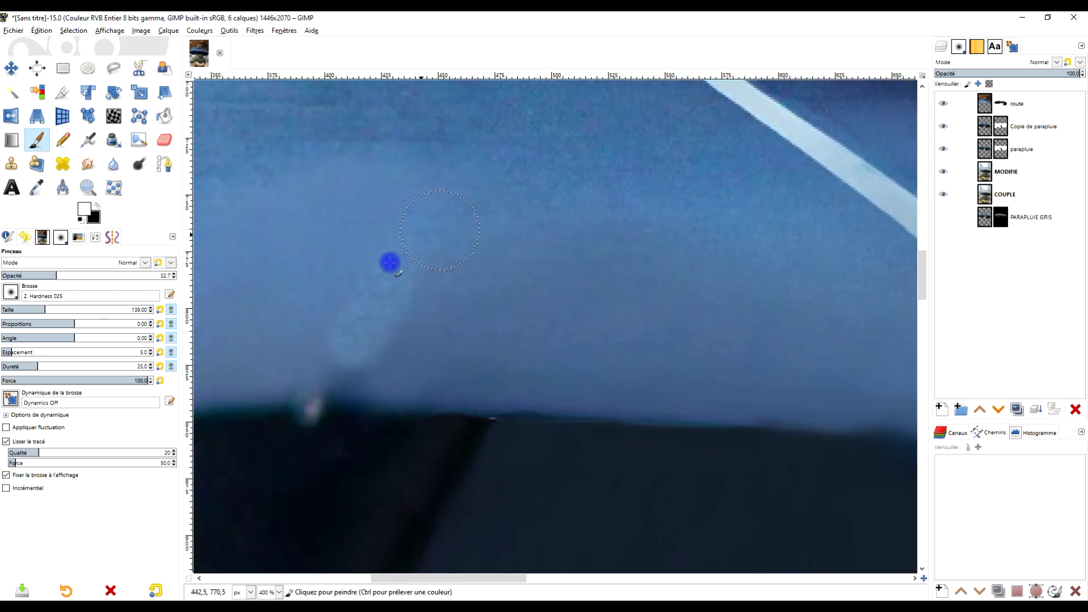
key(ctrl+z)
scroll(680, 249, down, 4)
scroll(641, 237, up, 2)
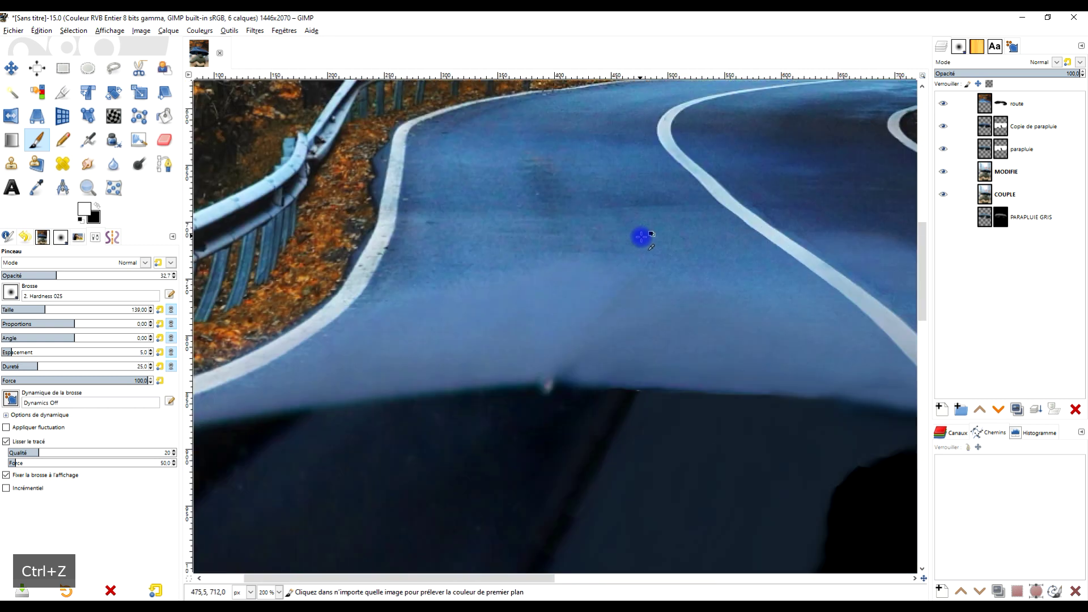
- Hide and show the route layer to compare, and retry a white stroke on its mask above the left rib's tip
scroll(641, 236, up, 1)
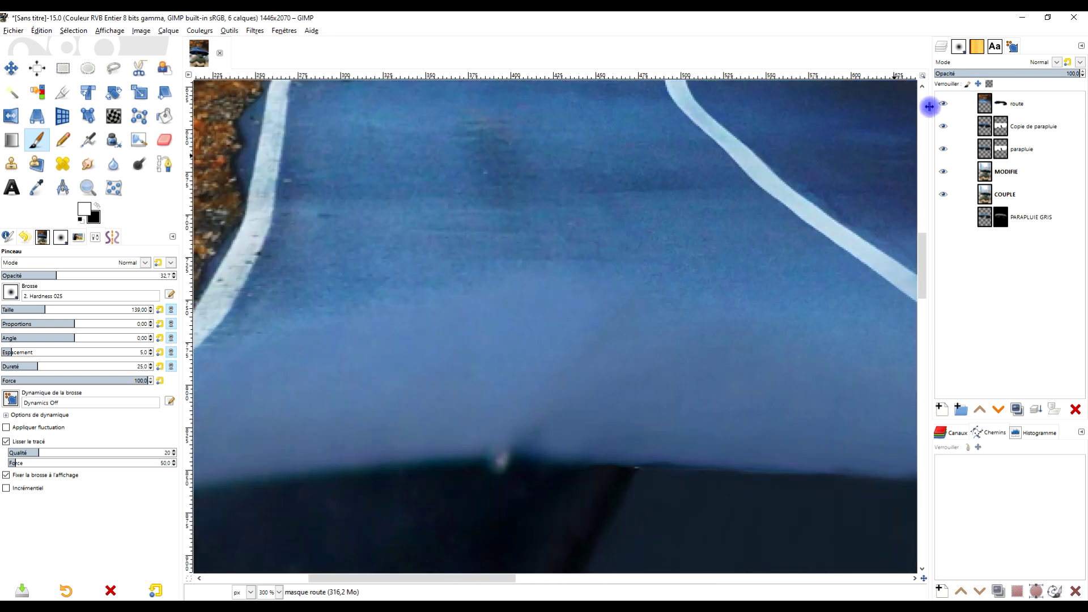
click(943, 105)
click(943, 105)
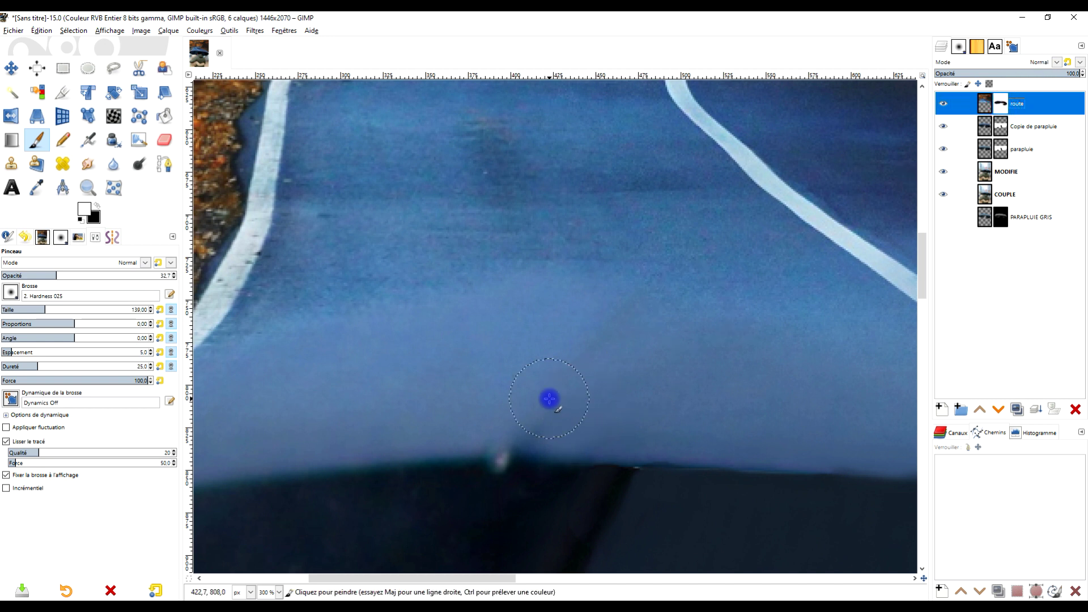
drag(549, 399, 620, 311)
key(ctrl+z)
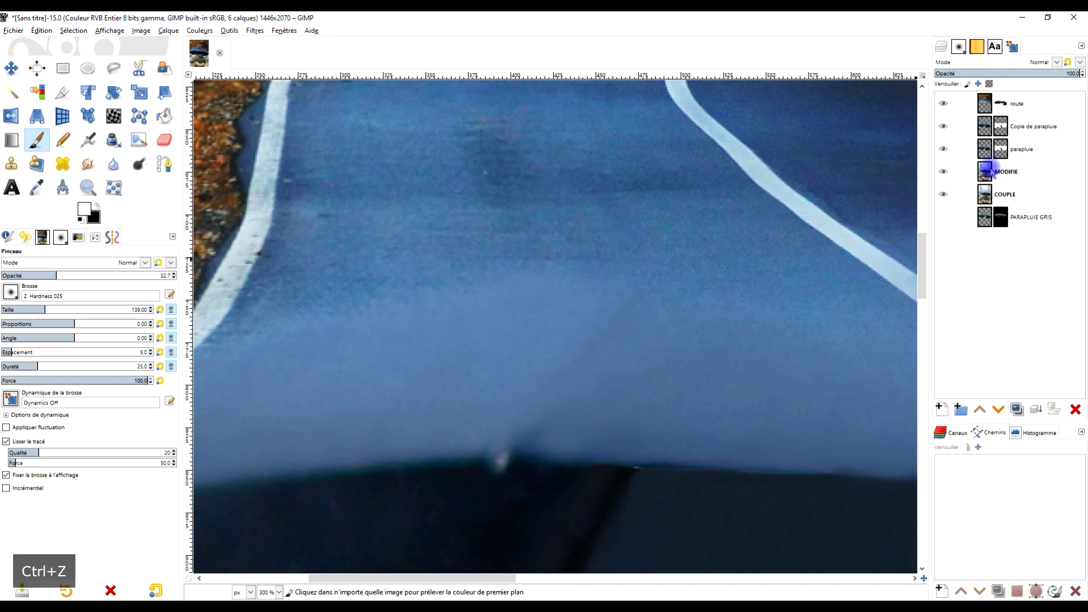
- Paint the route mask white along the umbrella's left rib with the Paintbrush at 89 opacity
click(1000, 103)
drag(96, 276, 152, 276)
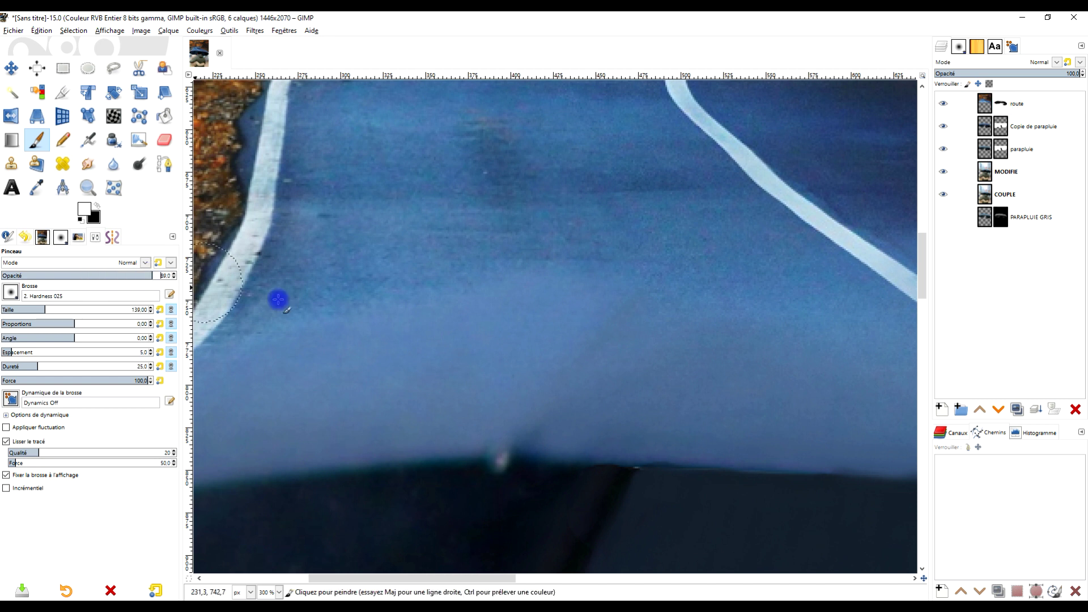
drag(559, 399, 641, 318)
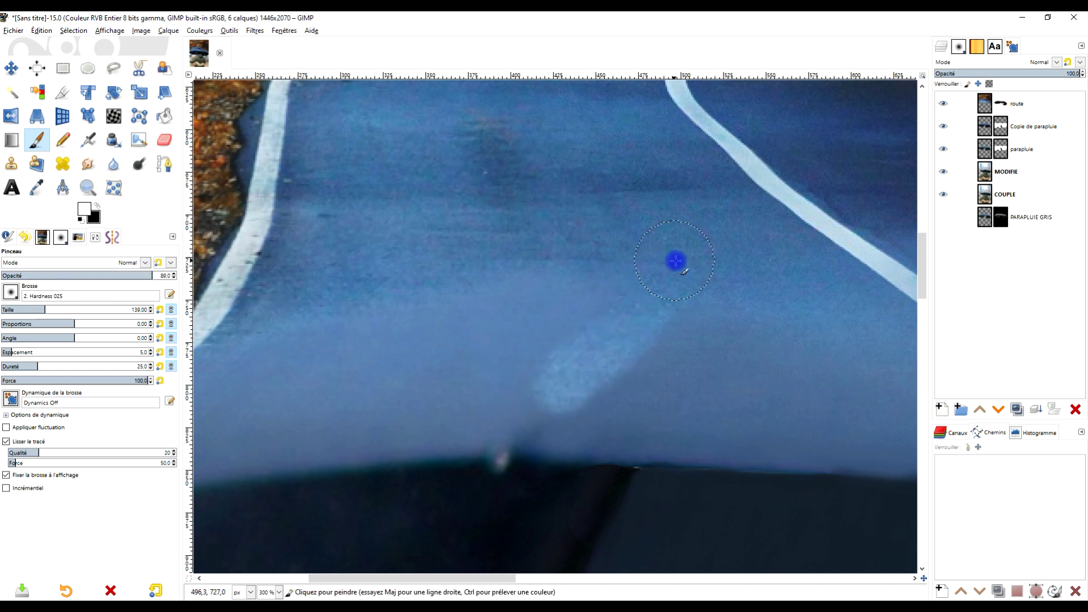
scroll(697, 231, down, 5)
scroll(567, 309, up, 5)
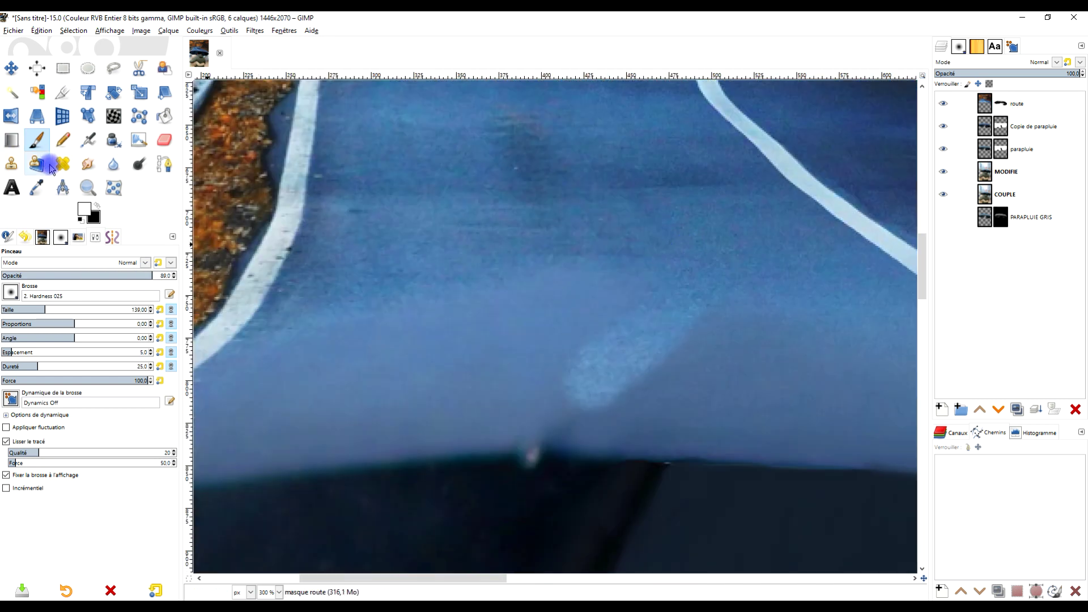
- Try blending the light patch on the route mask above the umbrella's left rib with the Smudge tool
click(83, 168)
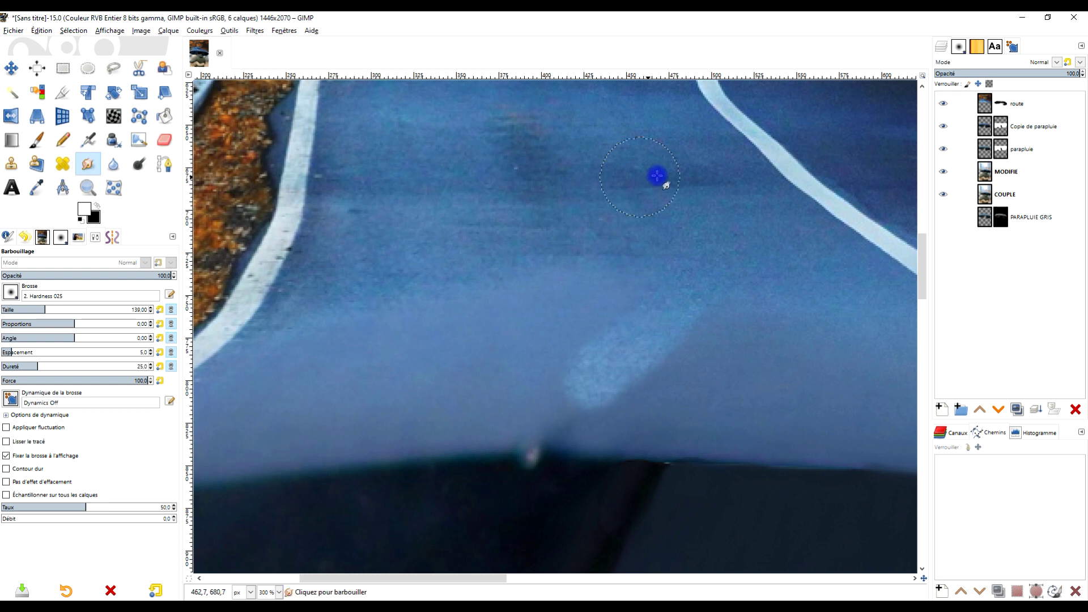
mouse_move(615, 424)
mouse_down()
mouse_move(647, 384)
mouse_move(596, 343)
mouse_up()
drag(687, 376, 657, 320)
drag(651, 374, 684, 283)
mouse_move(601, 408)
mouse_down()
mouse_move(648, 330)
mouse_move(631, 321)
mouse_up()
drag(571, 398, 684, 254)
mouse_move(599, 359)
mouse_down()
mouse_move(714, 233)
mouse_move(598, 373)
mouse_move(681, 273)
mouse_up()
scroll(711, 272, down, 6)
scroll(743, 274, up, 6)
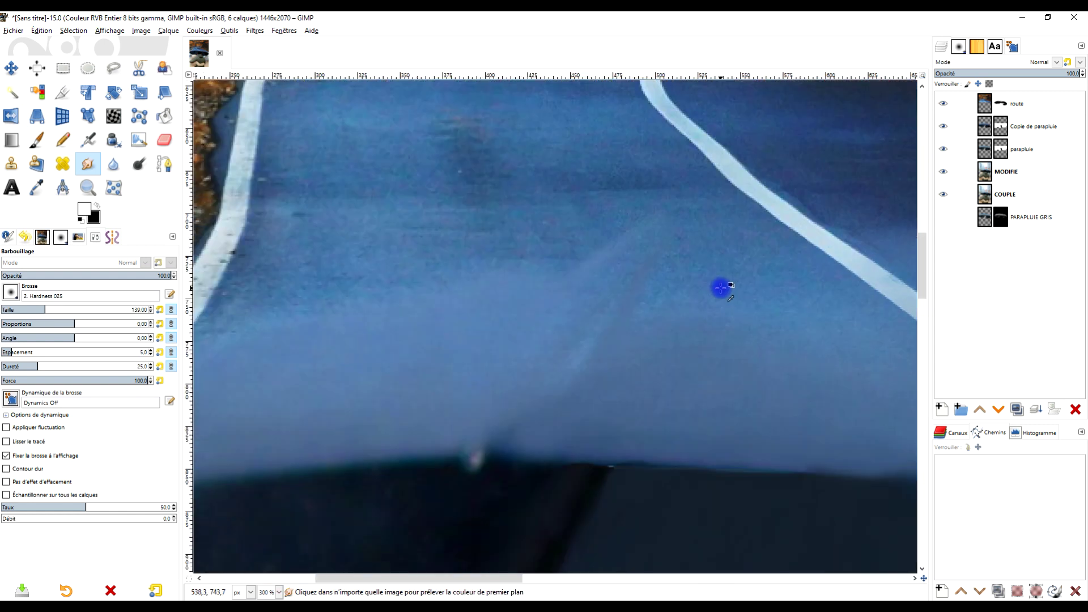
- Undo the smudge strokes and the white paint stroke on the route mask above the left rib
key(ctrl+z)
key(ctrl+z)
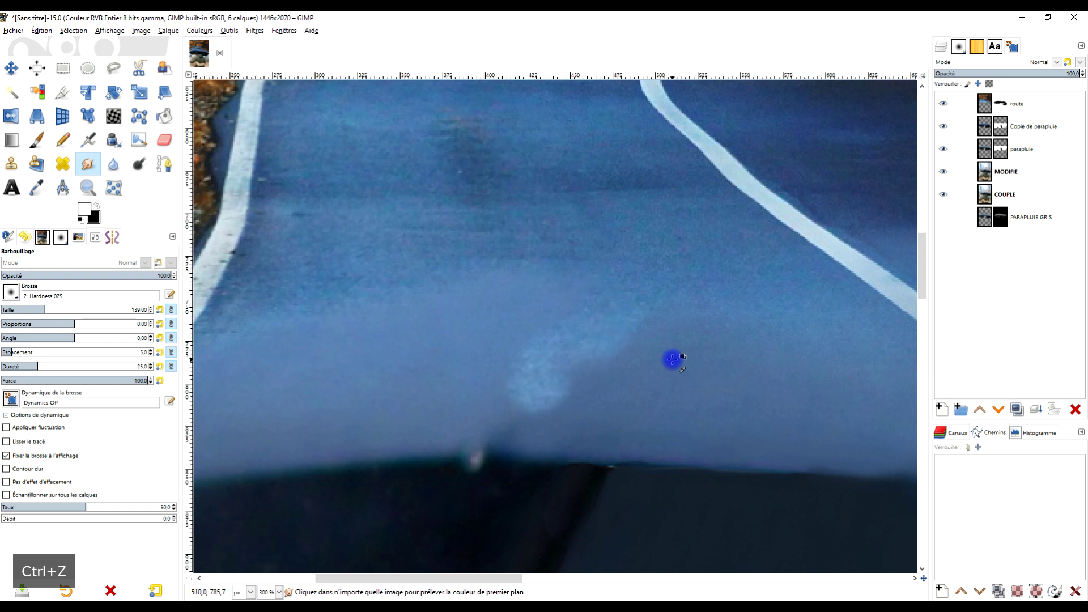
key(ctrl+z)
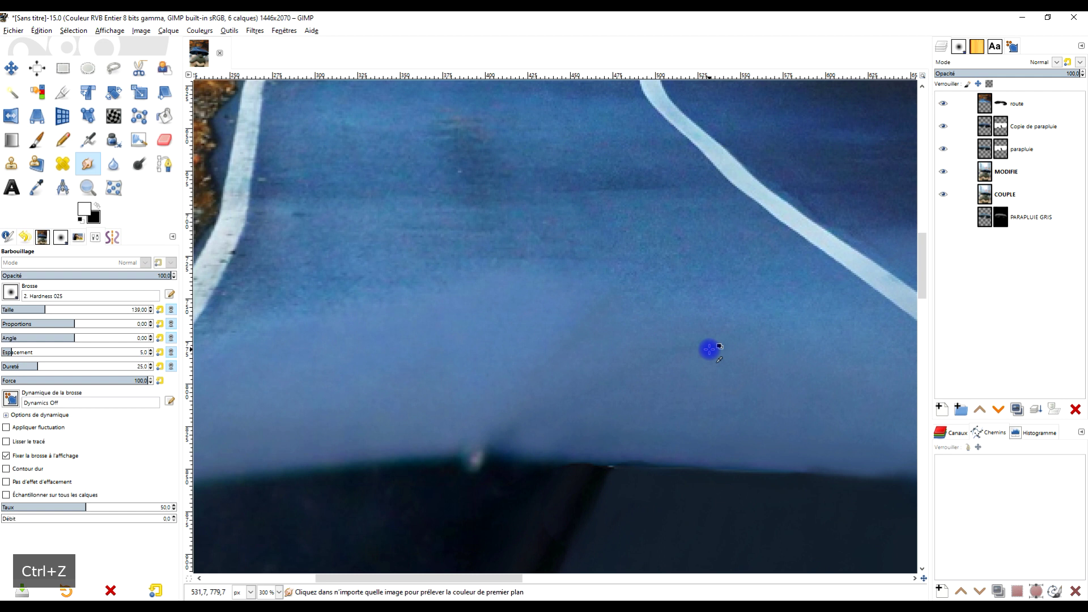
scroll(713, 351, down, 4)
key(ctrl+z)
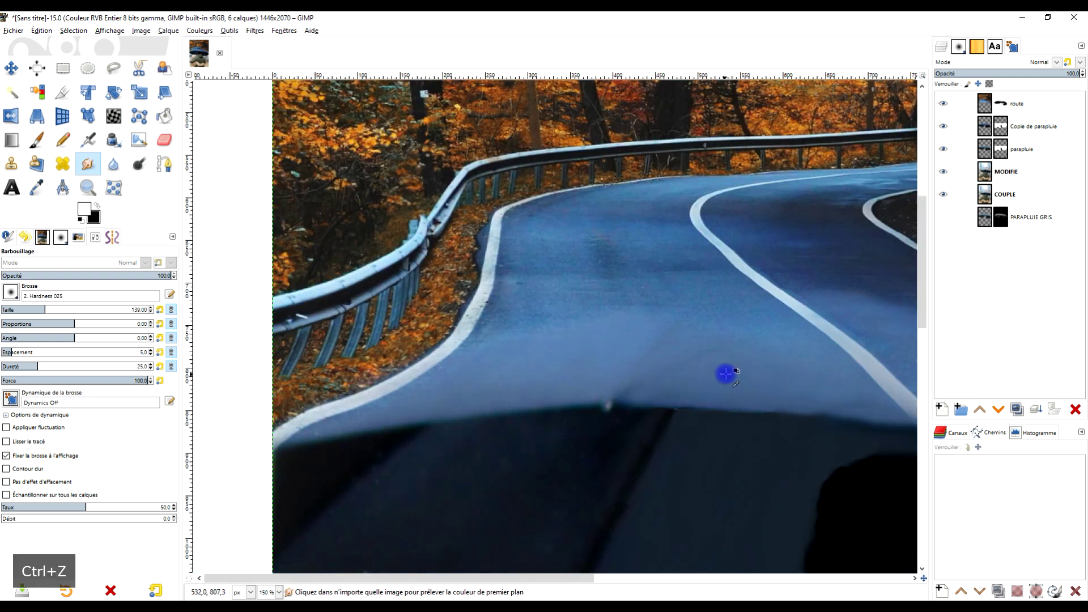
- Smudge the route mask above and along the umbrella's rim beside the left rib's upper end
scroll(725, 372, up, 5)
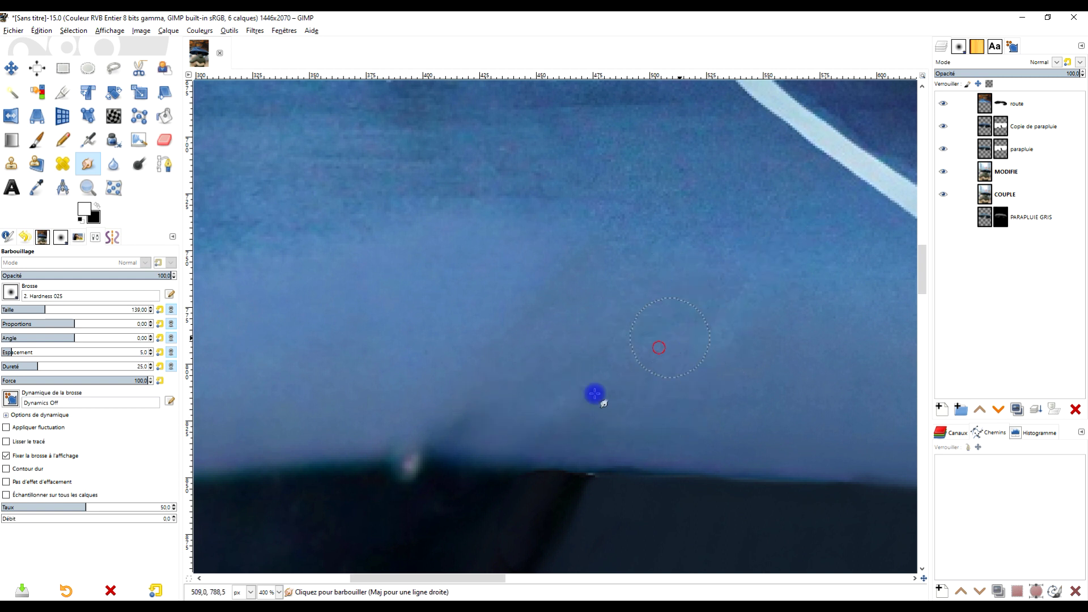
drag(535, 442, 705, 437)
drag(565, 477, 631, 477)
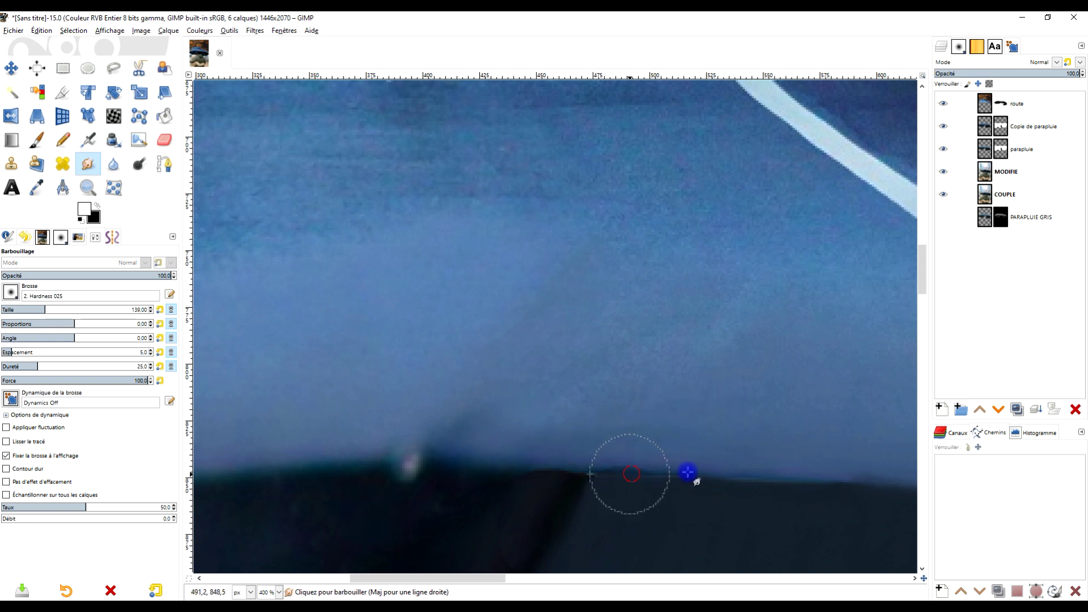
- Compare the image with and without the parapluie layer, then leave that layer hidden
click(944, 149)
click(945, 150)
click(1001, 150)
drag(780, 332, 745, 205)
click(944, 149)
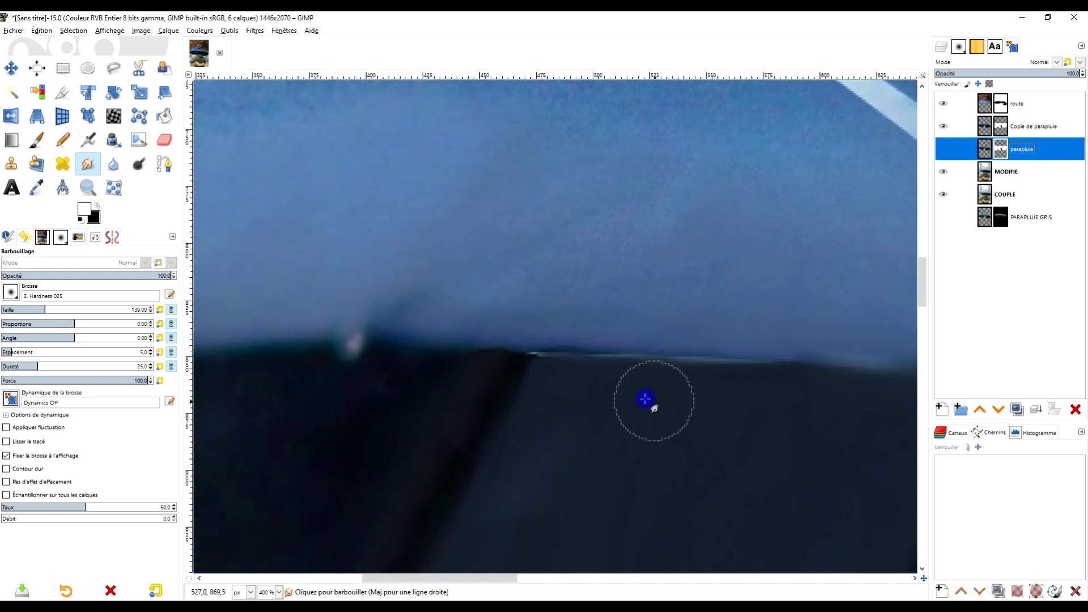
drag(723, 334, 702, 317)
- Paint a sampled dark canopy colour over the thin light line along the umbrella's rim on the Copie de parapluie layer
click(1000, 127)
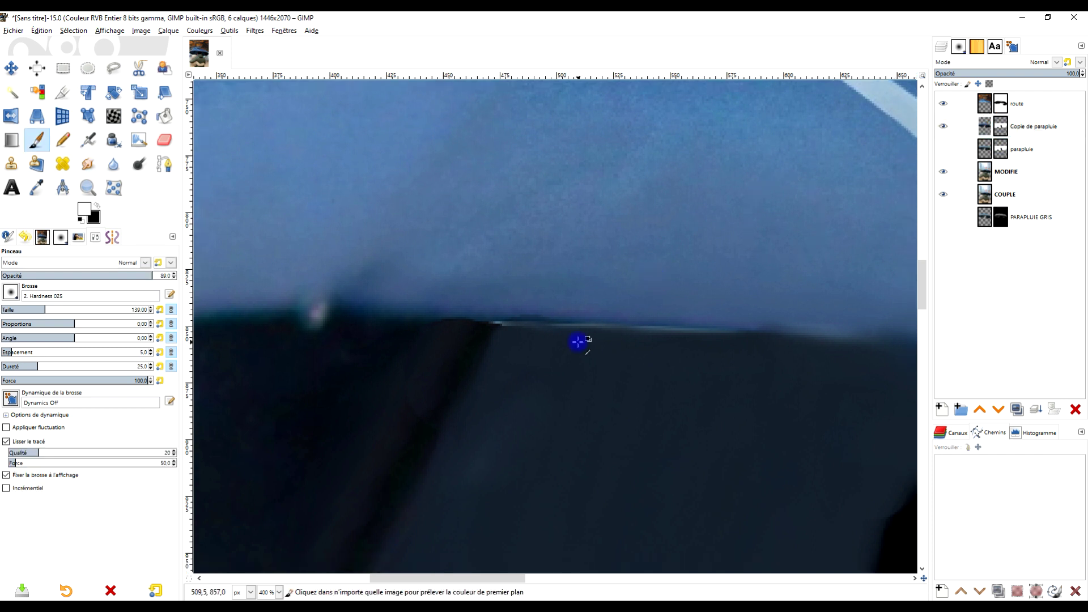
ctrl+click(525, 379)
scroll(513, 352, up, 3)
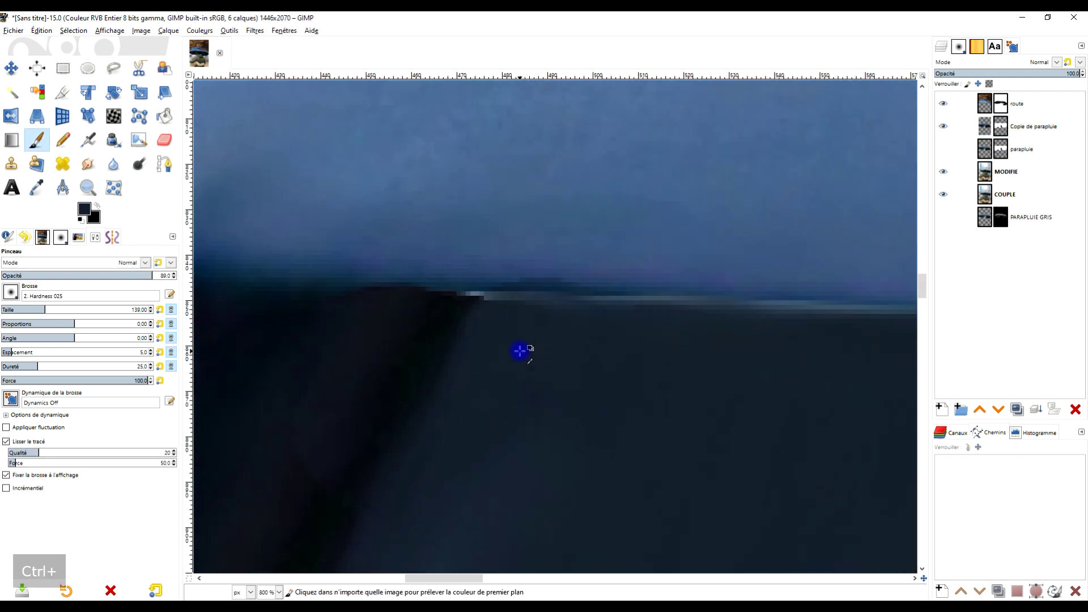
click(470, 298)
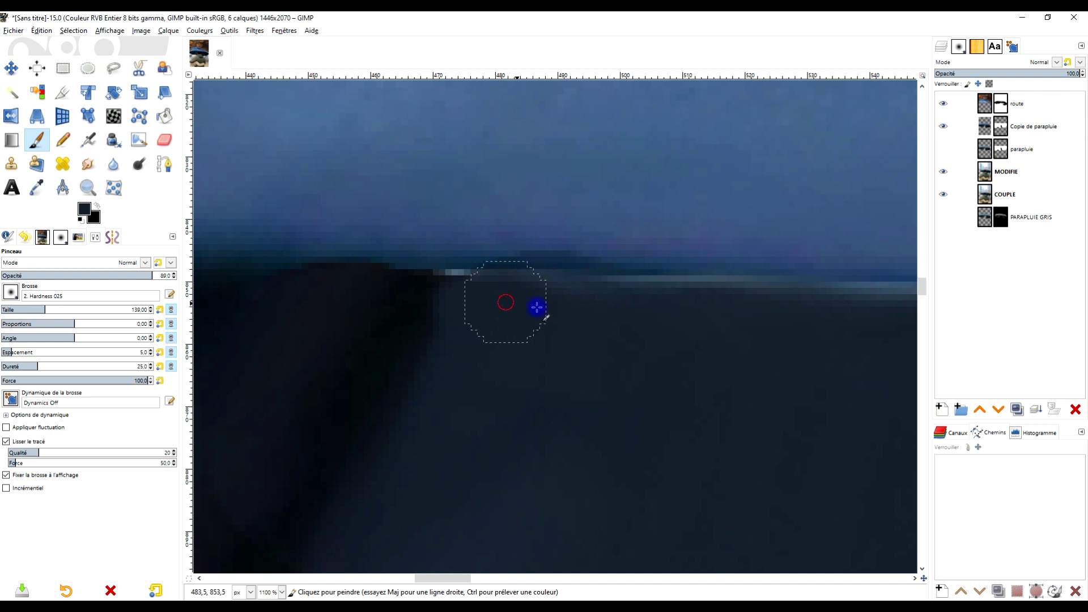
drag(641, 306, 655, 310)
mouse_move(798, 346)
mouse_down()
mouse_move(489, 365)
mouse_move(616, 343)
mouse_move(449, 337)
mouse_move(802, 348)
mouse_up()
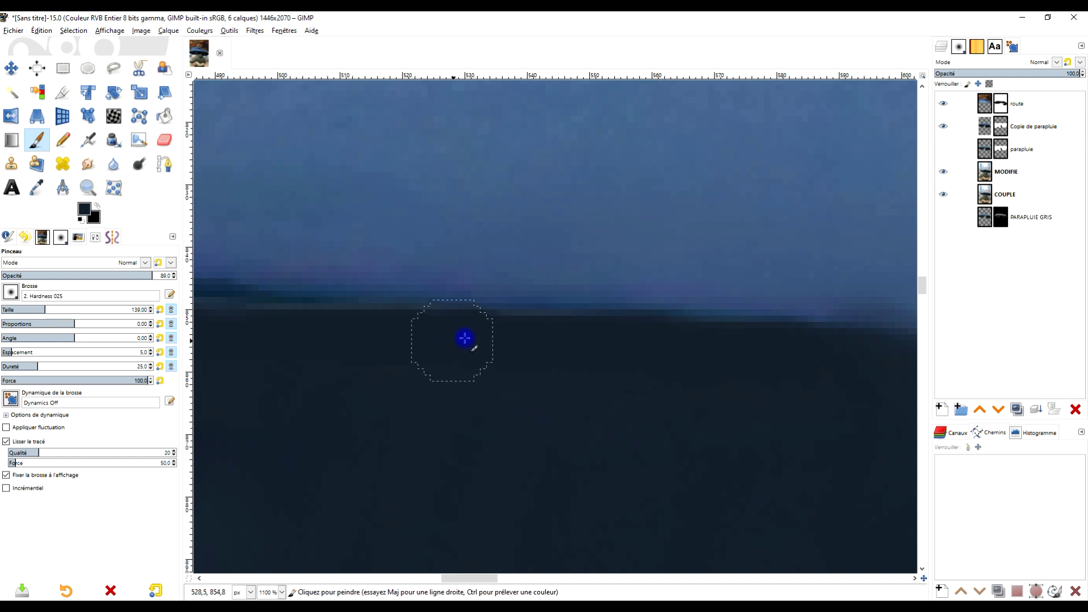
scroll(612, 379, down, 3)
drag(490, 398, 629, 386)
- Sample the left rib's near-black colour and paint over the remaining light spot where the rib meets the rim
scroll(576, 369, up, 2)
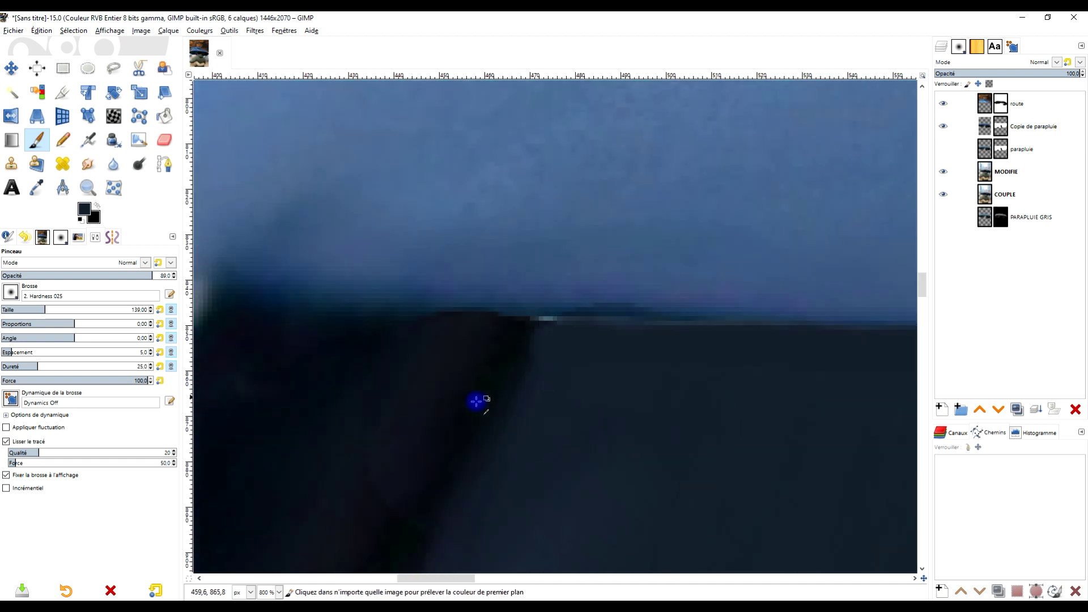
ctrl+scroll(504, 367, up, 2)
ctrl+click(513, 375)
click(569, 298)
click(573, 287)
click(546, 325)
mouse_move(545, 324)
mouse_down()
mouse_move(591, 288)
mouse_move(569, 294)
mouse_up()
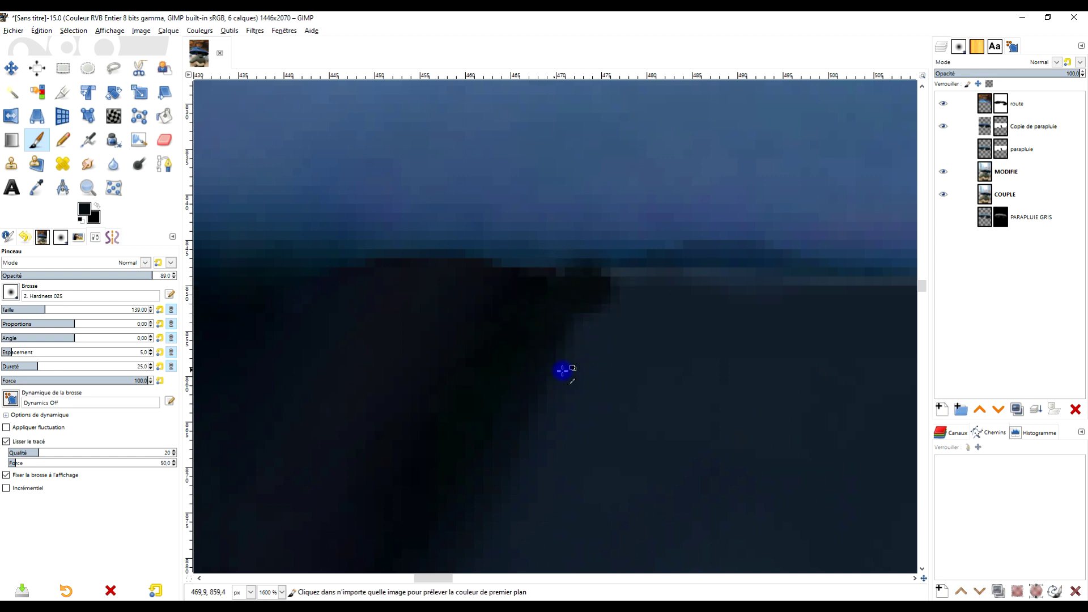
ctrl+scroll(583, 376, down, 3)
ctrl+scroll(620, 320, up, 1)
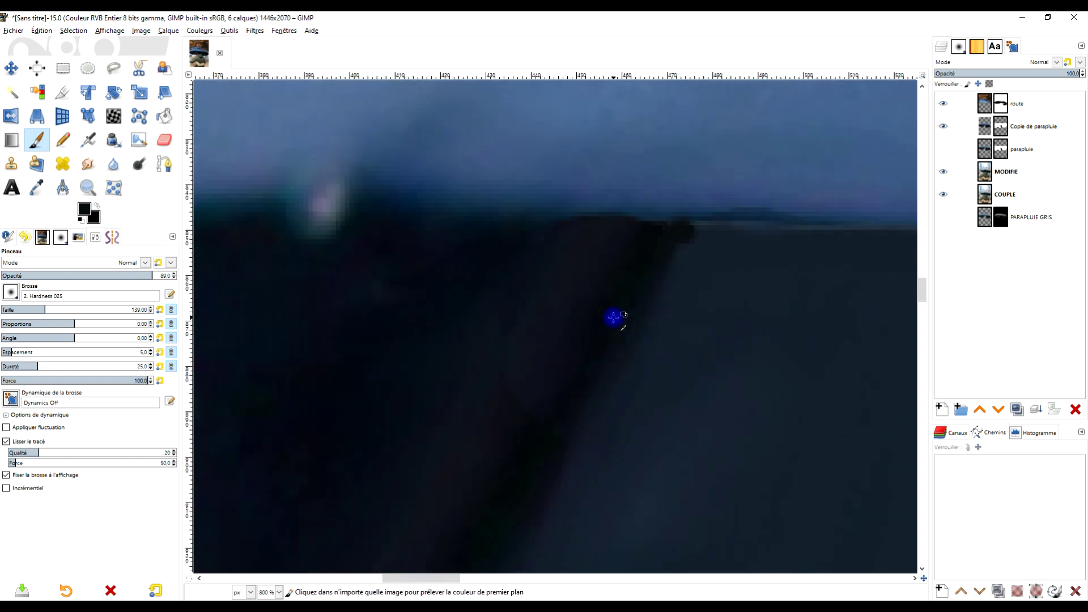
- Smudge the upper part of the left rib's right edge into the canopy with long straight strokes
click(88, 163)
ctrl+scroll(569, 350, up, 1)
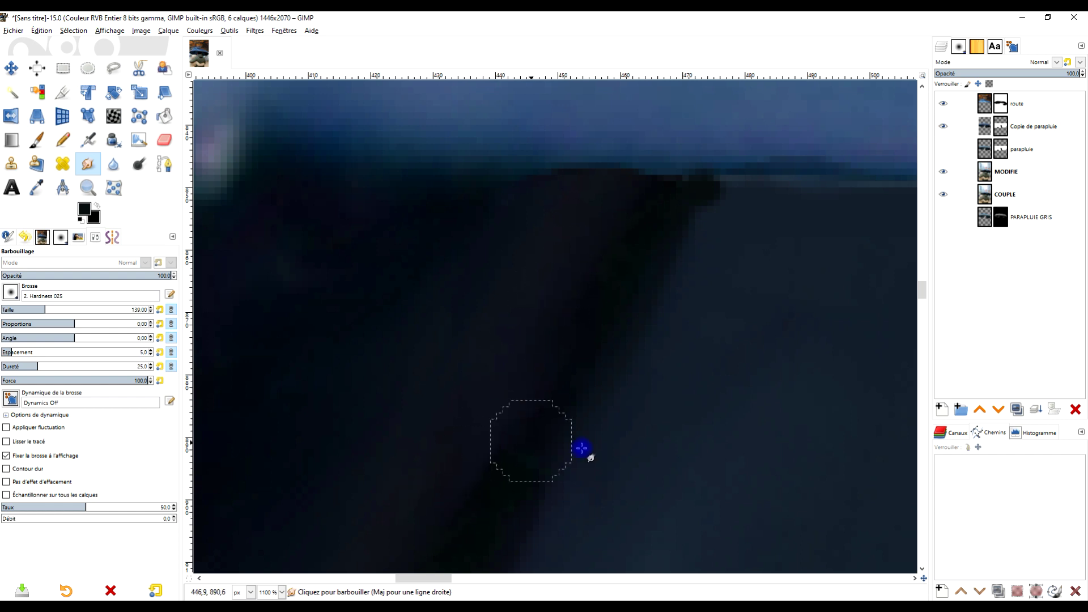
drag(564, 420, 580, 339)
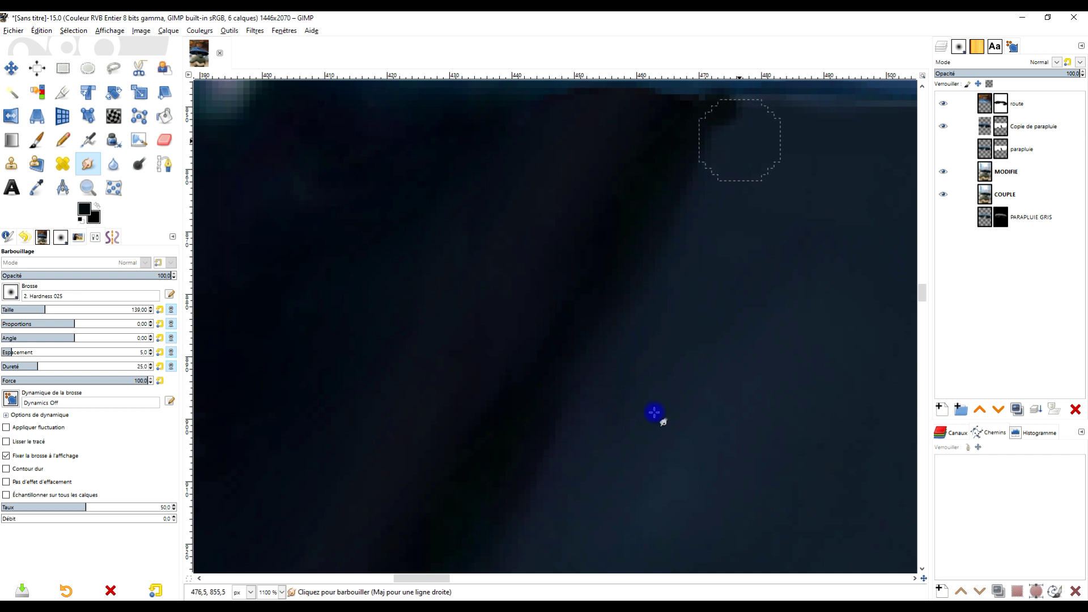
shift+click(521, 559)
shift+click(709, 178)
shift+click(508, 513)
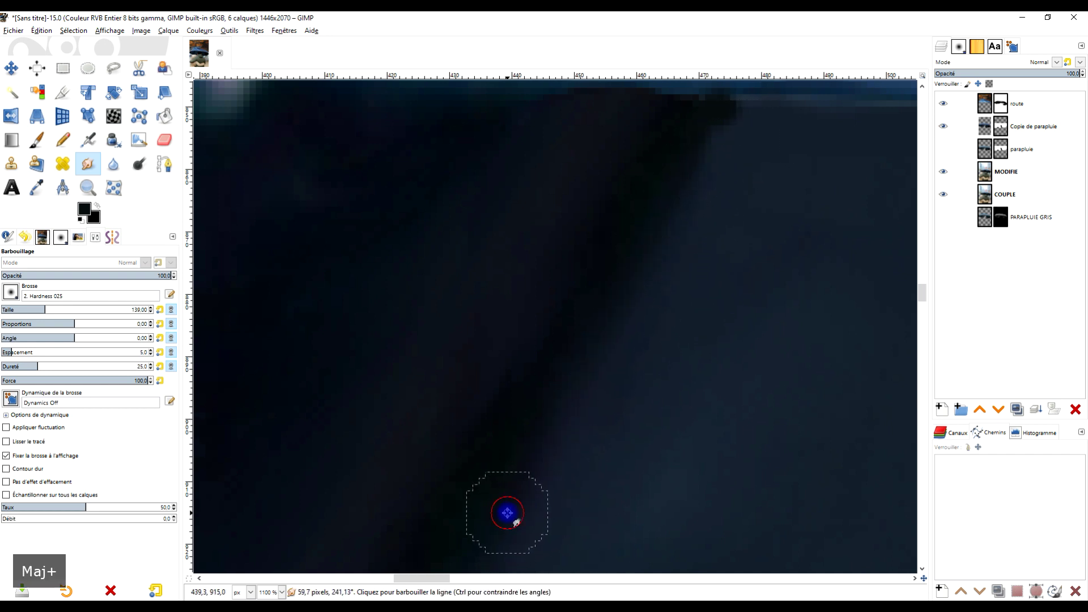
drag(671, 332, 758, 302)
drag(729, 250, 716, 367)
click(705, 236)
shift+click(517, 571)
scroll(723, 318, down, 3)
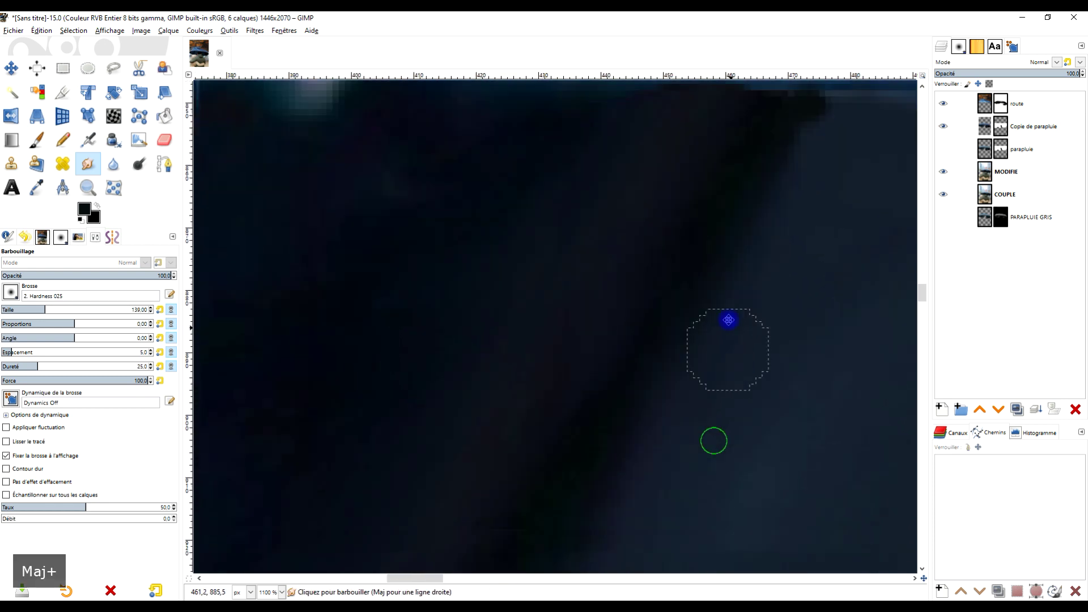
- Continue smudging the left rib's right edge down through its middle section
click(570, 495)
shift+click(748, 158)
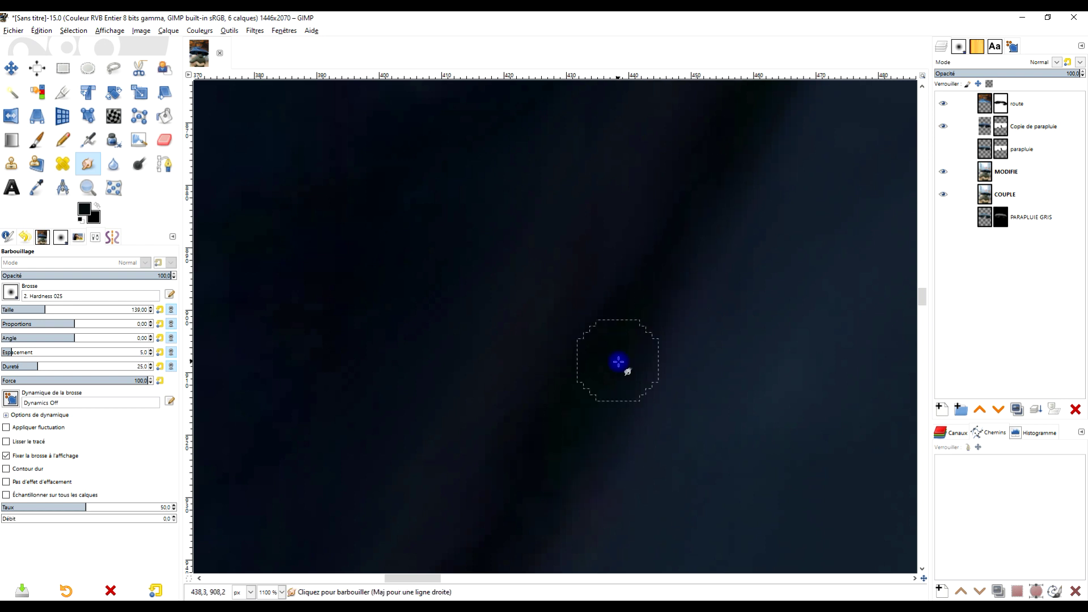
click(656, 295)
drag(612, 380, 658, 241)
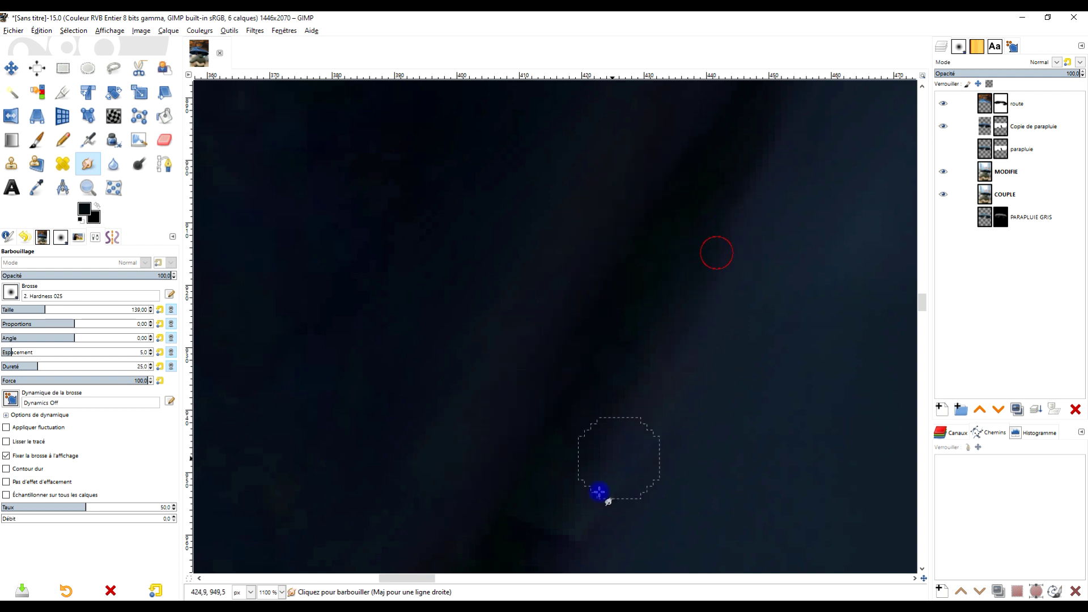
scroll(674, 375, down, 3)
scroll(744, 190, left, 2)
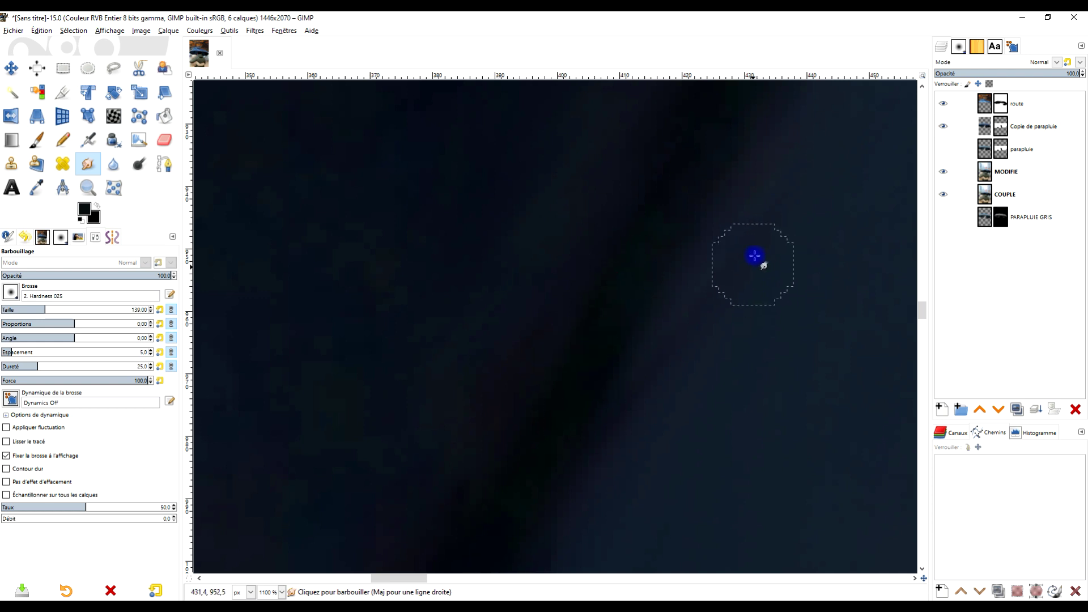
- Smudge the dark canopy fabric just to the right of the left rib
scroll(689, 348, down, 6)
scroll(712, 347, up, 2)
drag(757, 372, 780, 210)
drag(755, 301, 757, 293)
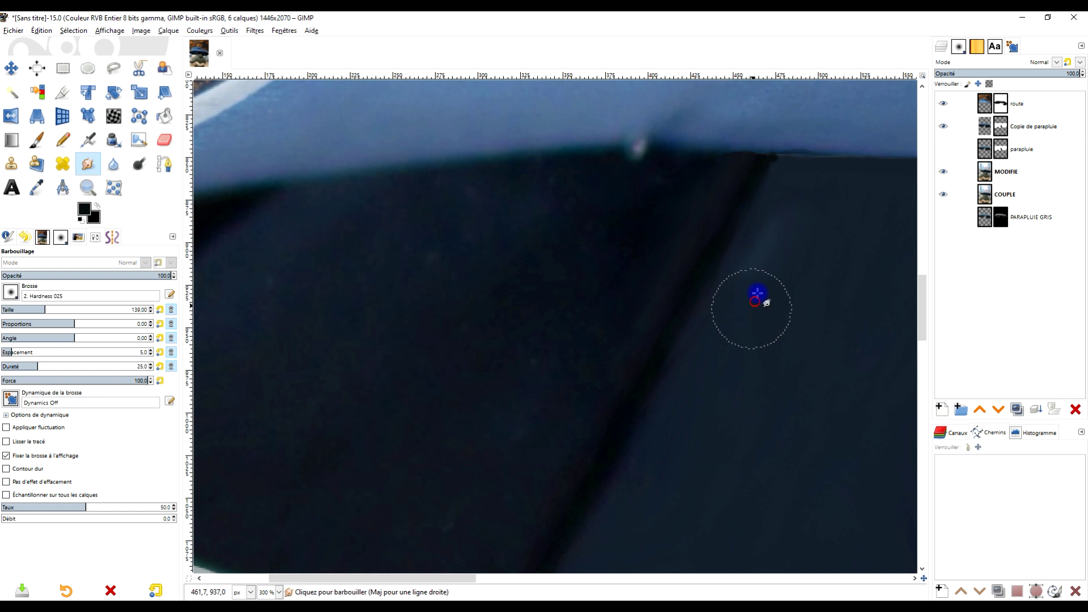
mouse_move(817, 204)
mouse_down()
mouse_move(734, 313)
mouse_move(795, 201)
mouse_up()
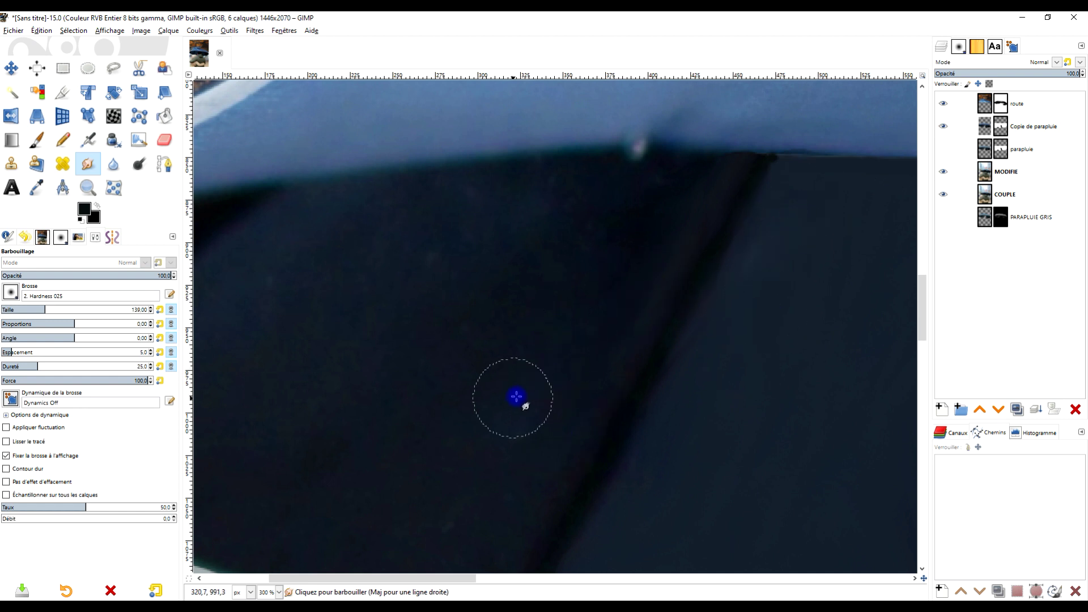
- Smudge the canopy panel to the left of the left rib to even out the dark fabric
scroll(720, 308, down, 4)
scroll(718, 337, up, 2)
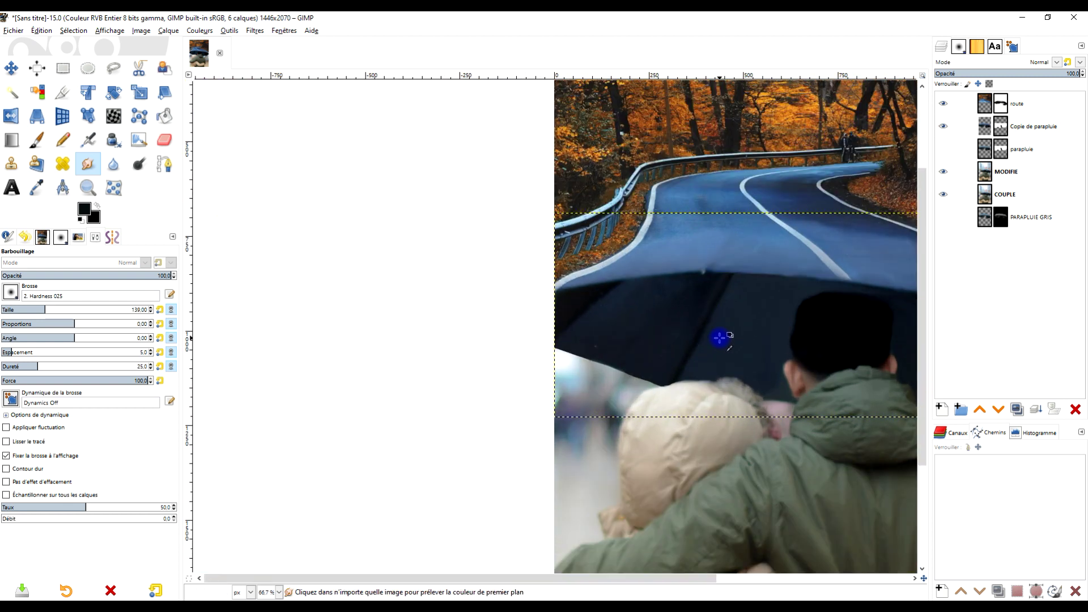
drag(611, 357, 627, 309)
mouse_move(587, 392)
mouse_down()
mouse_move(653, 246)
mouse_move(680, 226)
mouse_up()
click(448, 341)
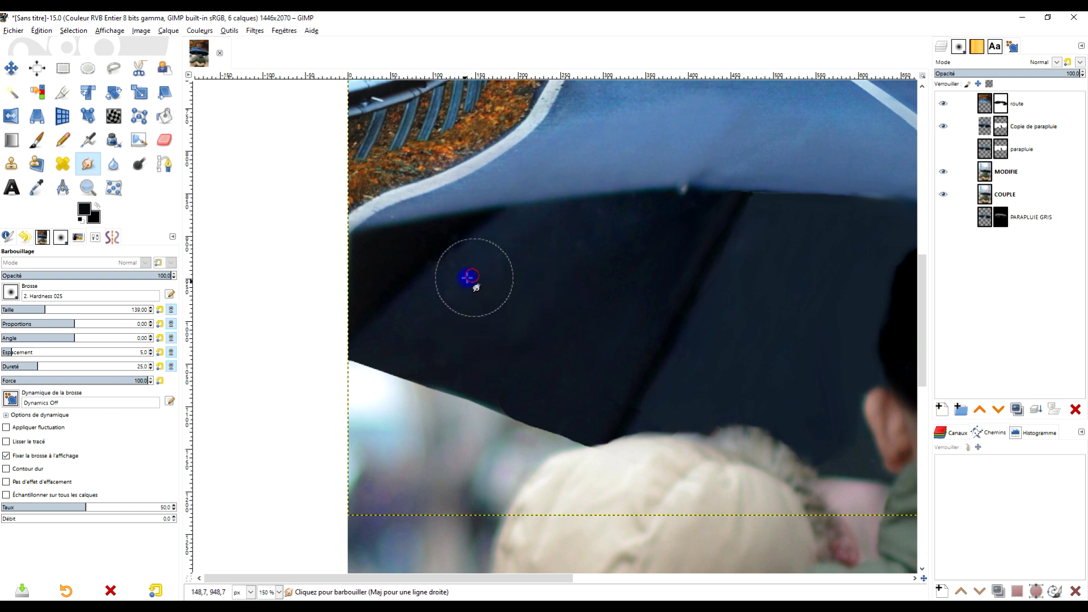
drag(516, 262, 610, 250)
click(573, 257)
scroll(637, 260, down, 3)
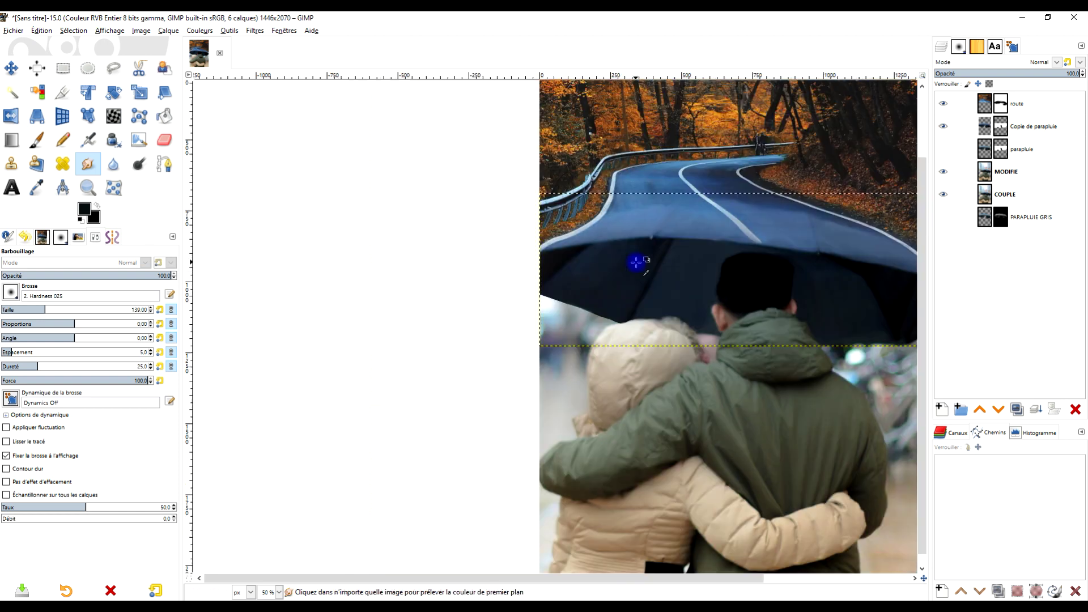
- Smudge the canopy panel to the right of the man's head, below the right rib's tip
drag(718, 290, 641, 321)
ctrl+scroll(640, 321, up, 4)
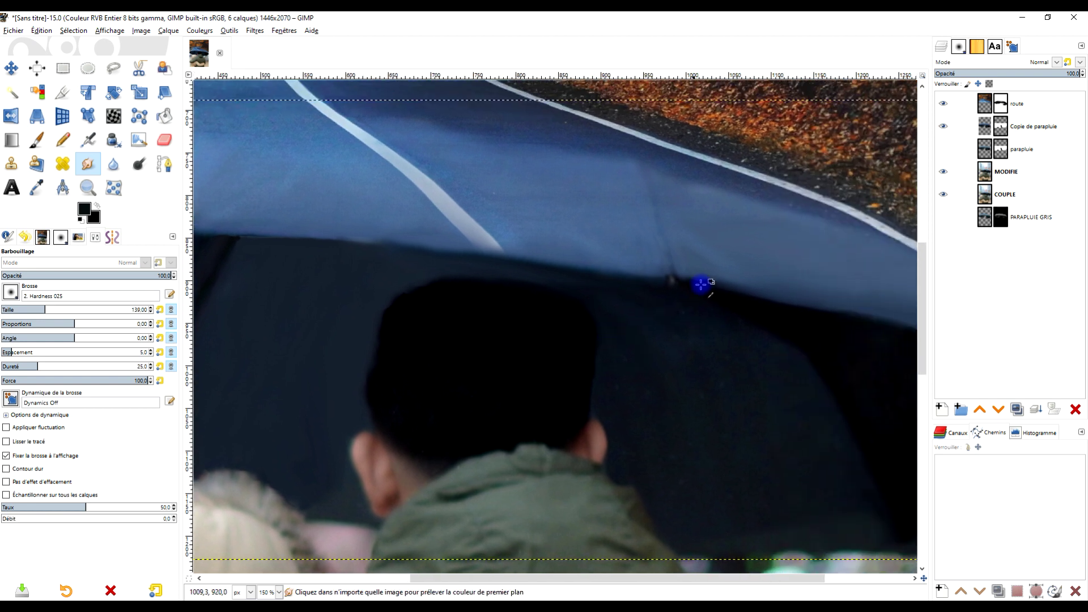
click(656, 361)
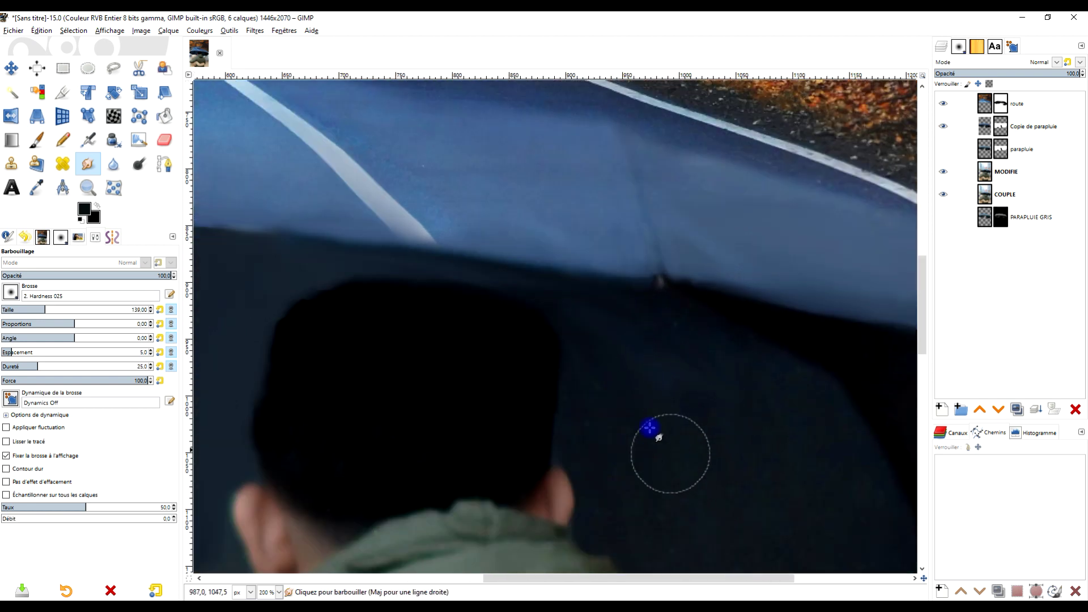
click(604, 434)
click(697, 418)
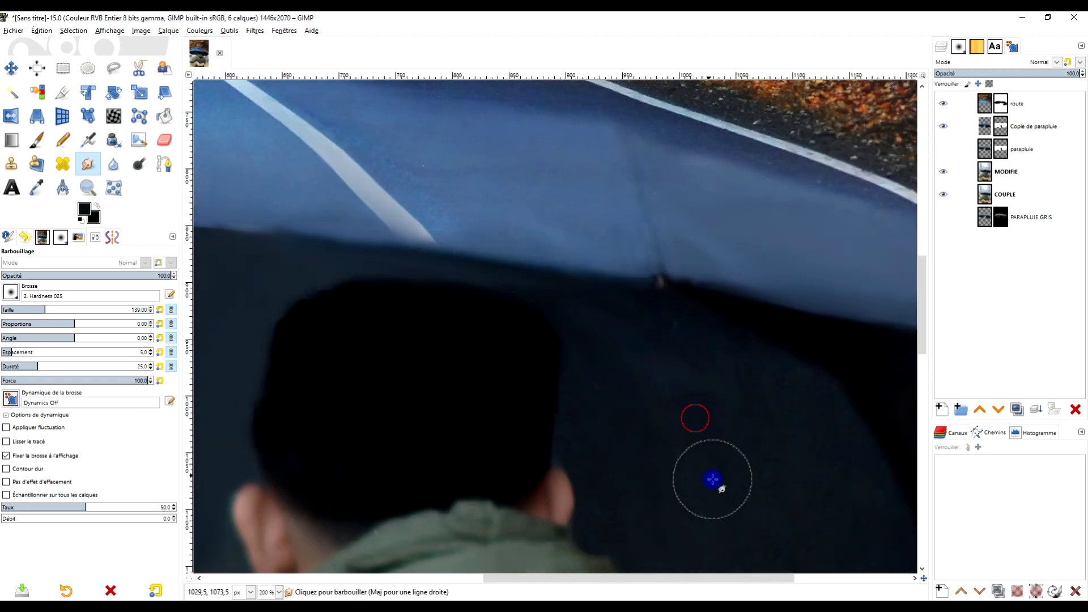
ctrl+scroll(734, 425, down, 3)
ctrl+scroll(685, 428, up, 3)
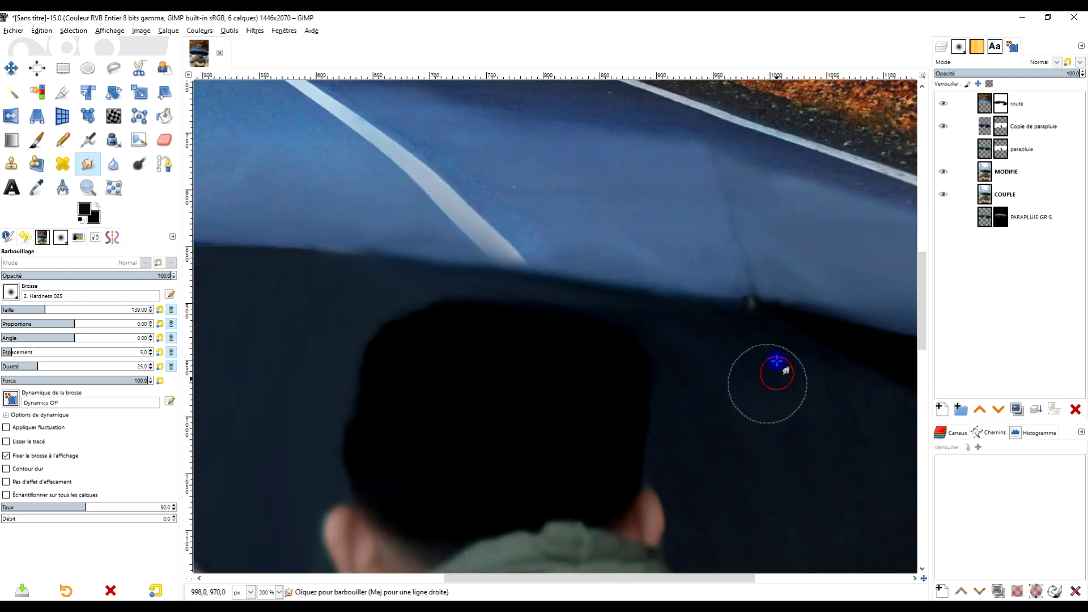
ctrl+scroll(773, 376, down, 2)
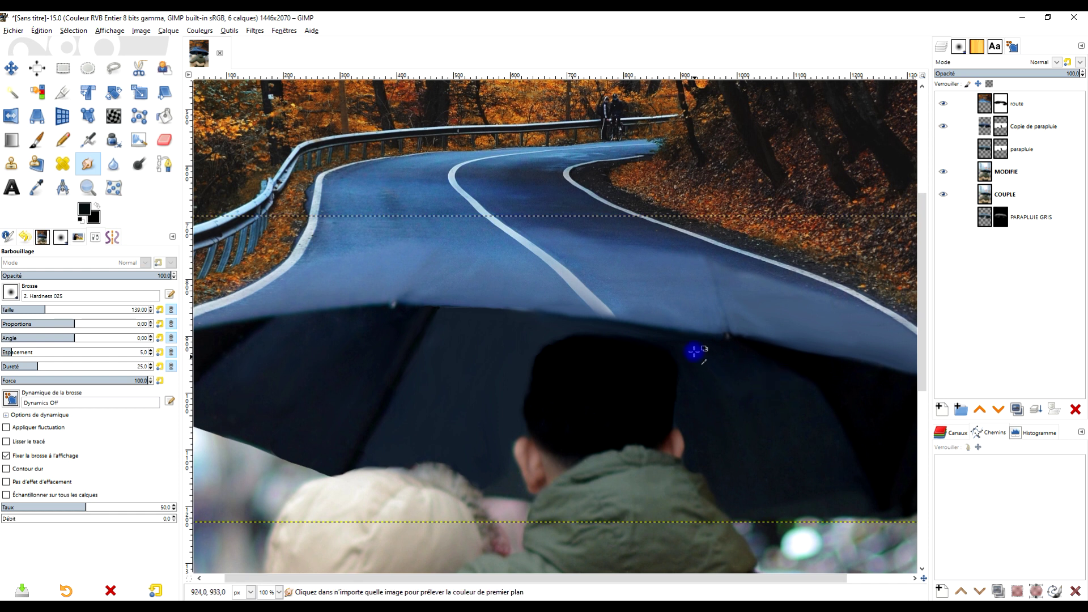
- Move the hidden parapluie layer to the bottom of the layer stack, beneath PARAPLUIE GRIS
click(1000, 125)
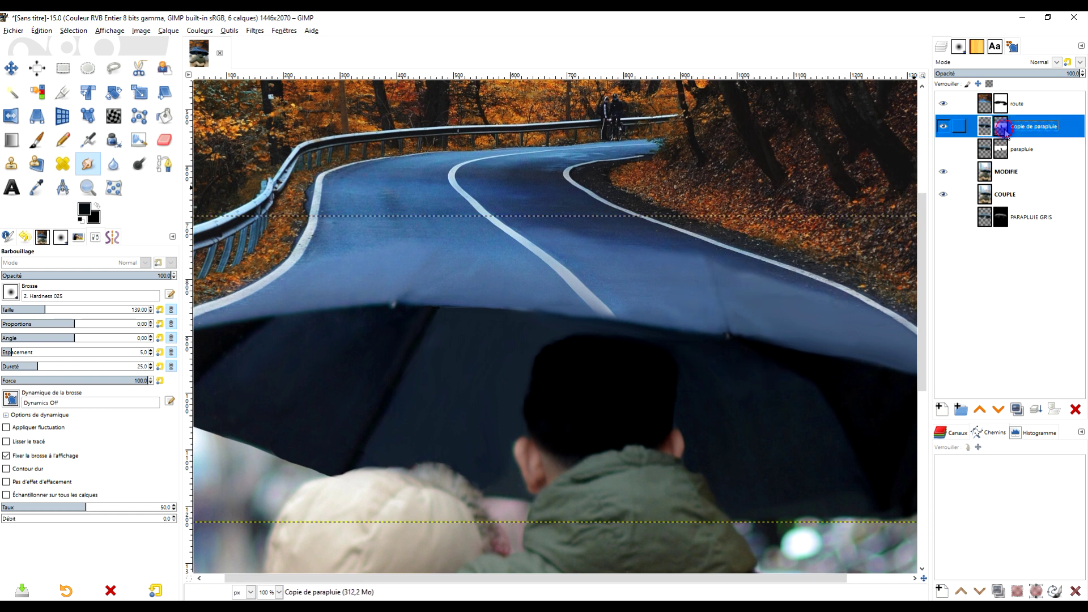
click(987, 150)
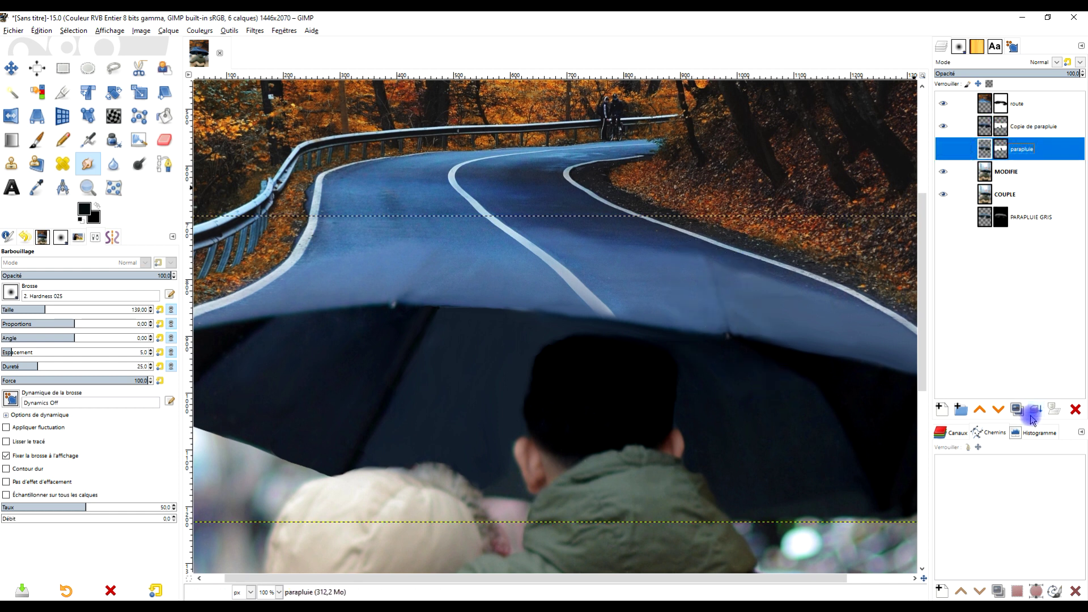
click(997, 410)
click(997, 411)
click(997, 410)
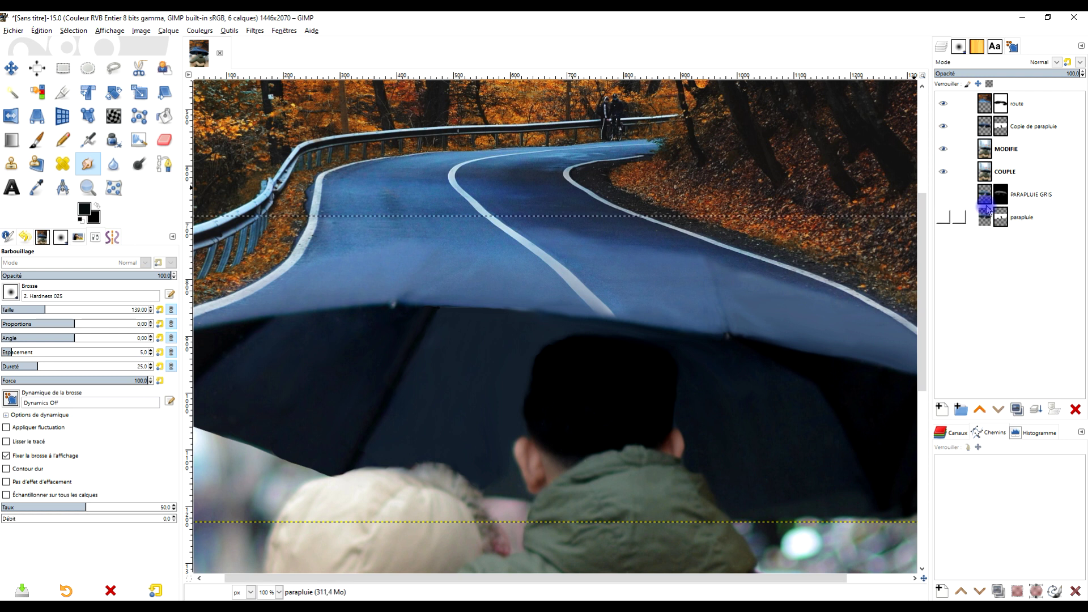
- Hide and show the Copie de parapluie layer again to compare its effect around the umbrella's right rib
click(1002, 127)
click(1037, 126)
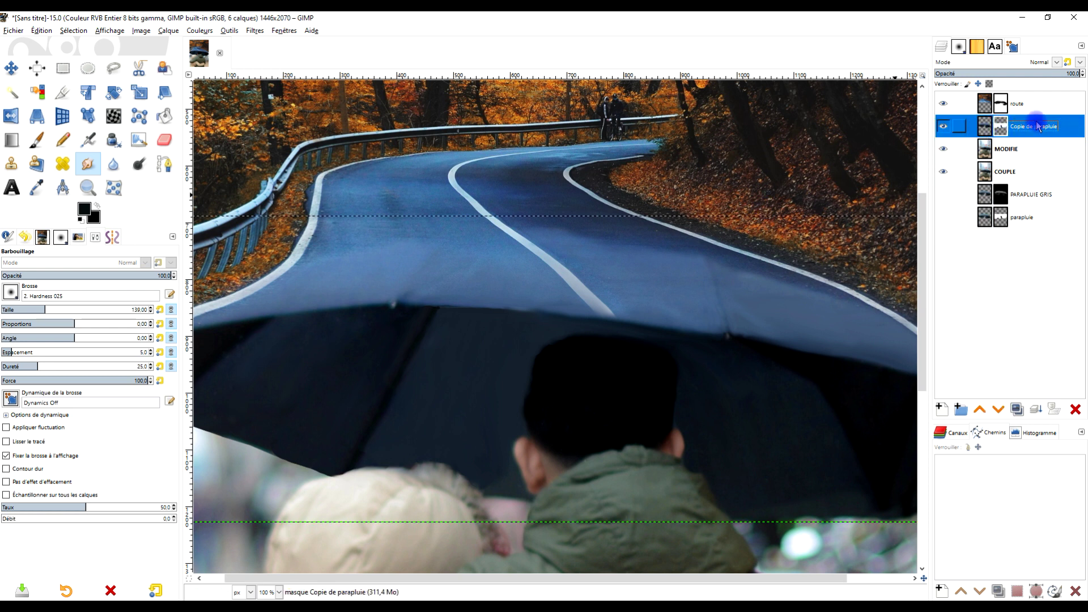
click(943, 126)
click(943, 126)
scroll(725, 287, up, 2)
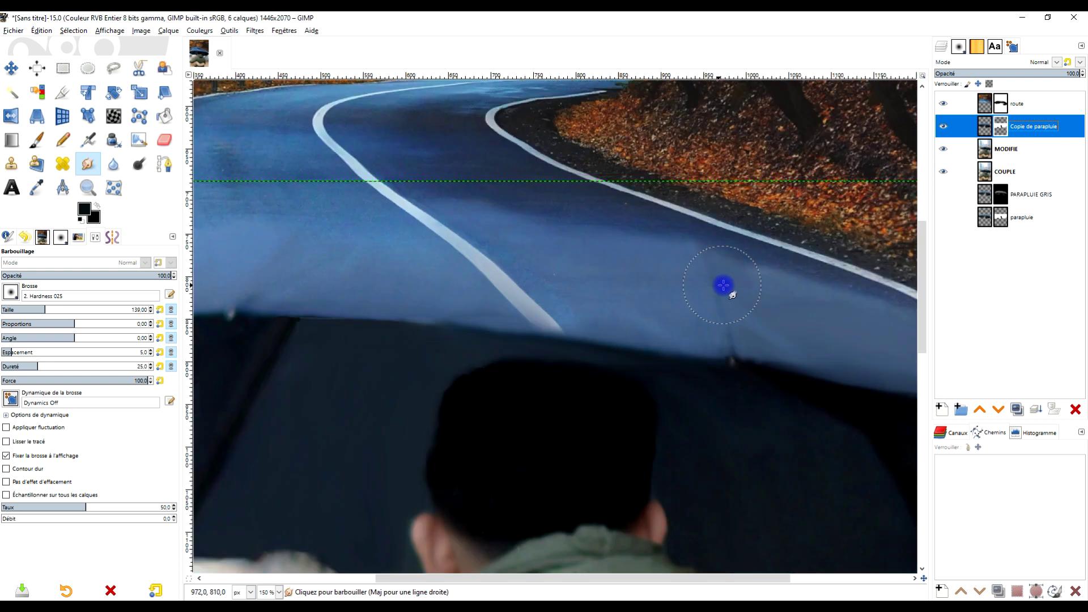
drag(783, 311, 733, 330)
click(1001, 128)
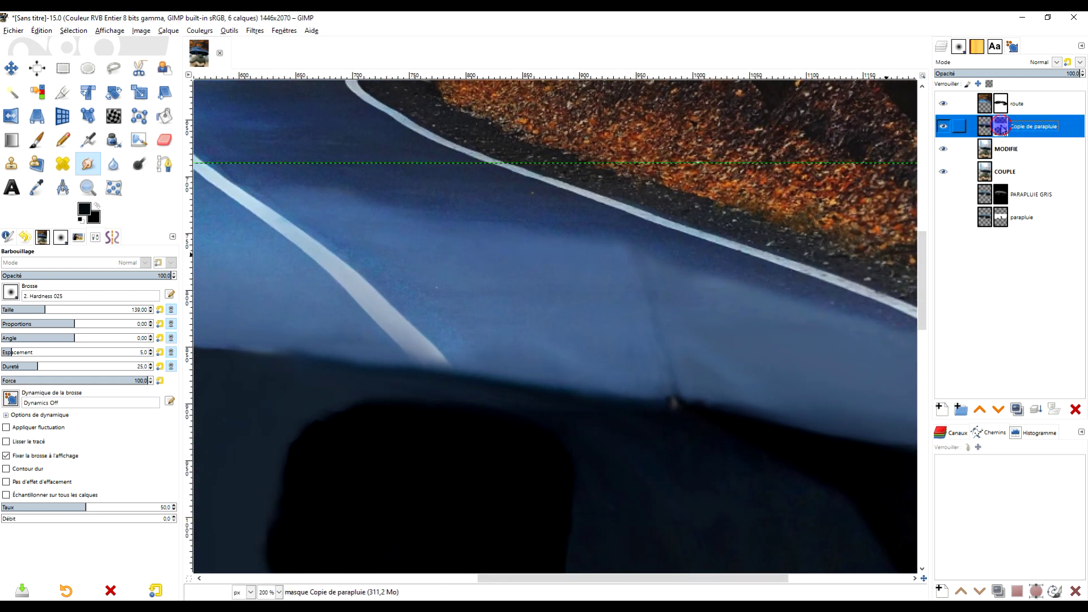
- Smudge the route layer's mask on both sides of the right rib's tip to soften the road's fade into the umbrella
click(1000, 103)
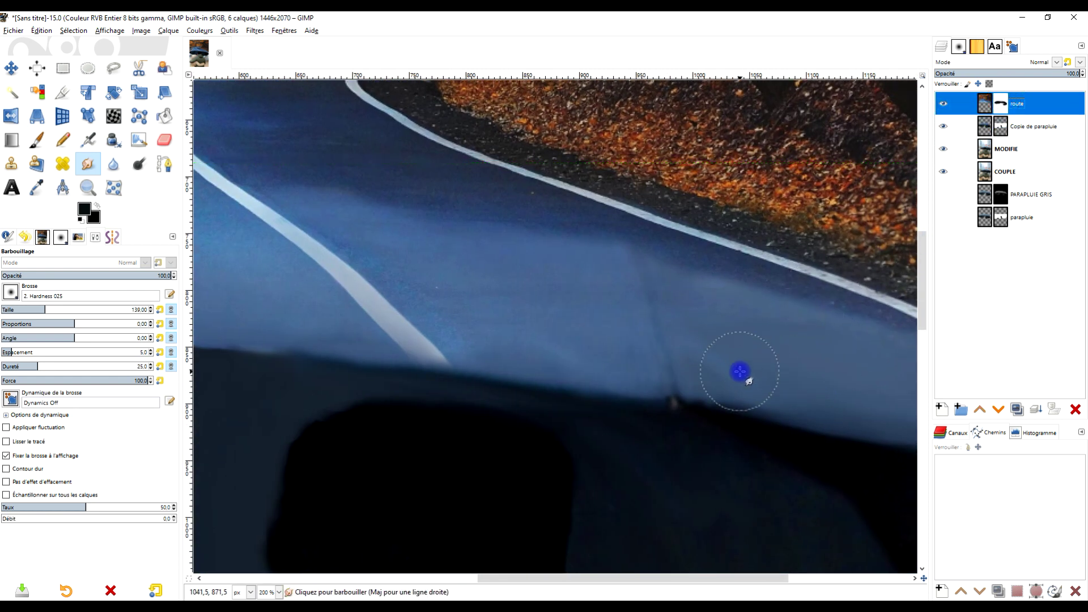
drag(744, 377, 727, 367)
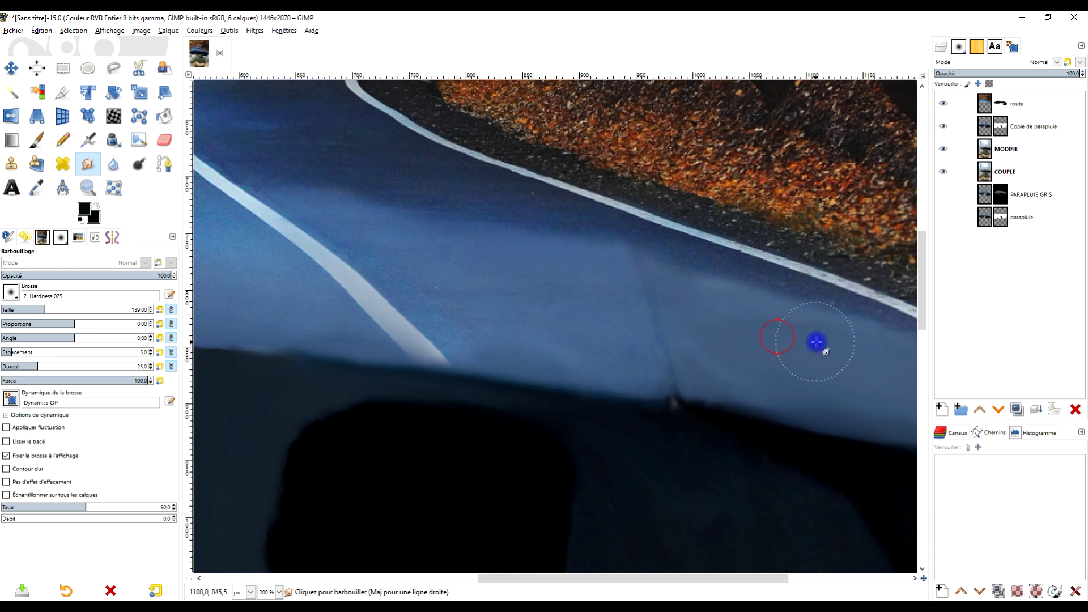
mouse_move(777, 312)
mouse_down()
mouse_move(699, 268)
mouse_move(742, 297)
mouse_move(678, 271)
mouse_move(856, 337)
mouse_move(821, 343)
mouse_move(575, 308)
mouse_up()
drag(537, 278, 696, 326)
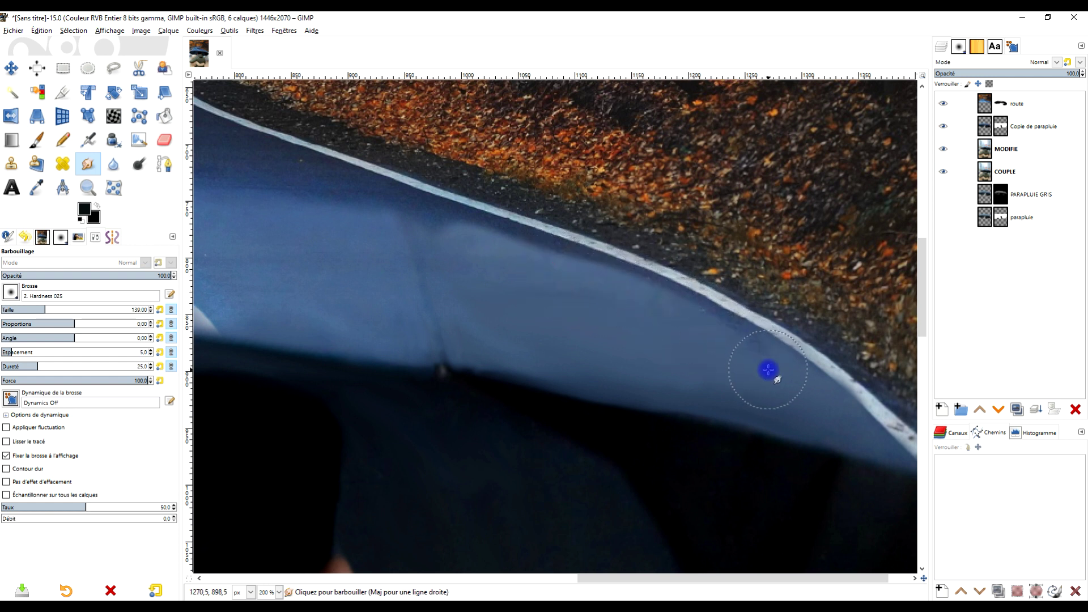
mouse_move(498, 265)
mouse_down()
mouse_move(441, 258)
mouse_move(477, 266)
mouse_move(419, 228)
mouse_up()
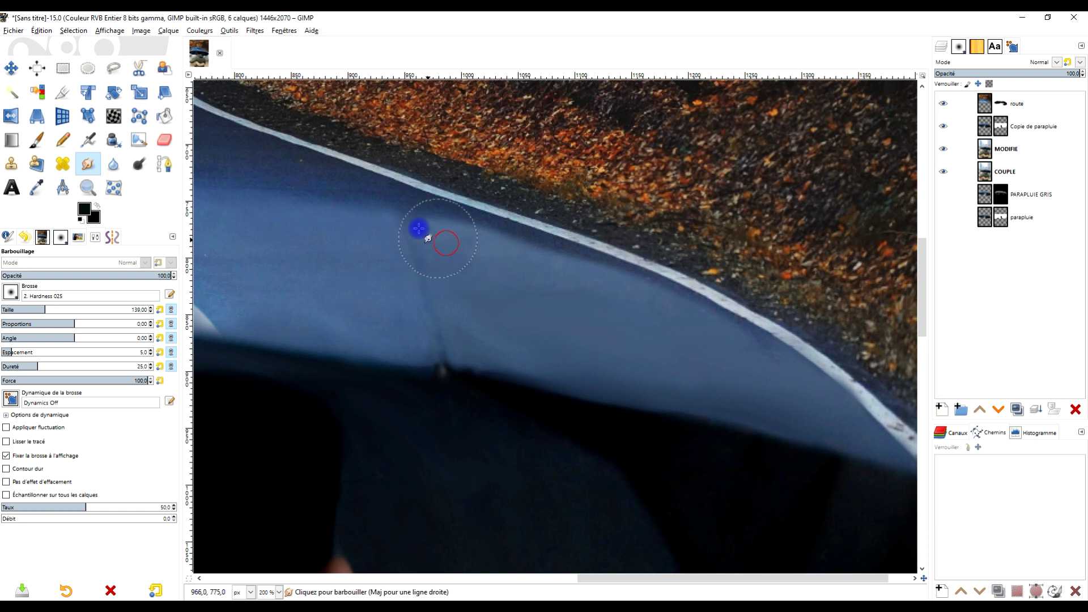
scroll(680, 340, down, 2)
drag(582, 321, 727, 335)
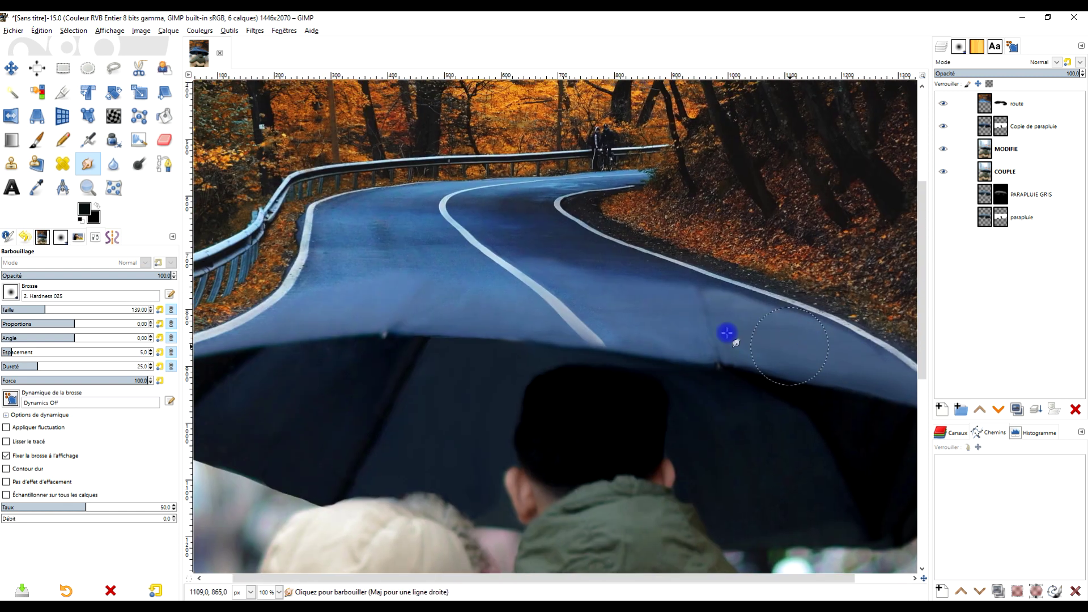
scroll(589, 282, up, 2)
drag(560, 281, 747, 306)
drag(535, 268, 739, 301)
mouse_move(498, 228)
mouse_down()
mouse_move(625, 259)
mouse_move(538, 253)
mouse_move(767, 304)
mouse_move(561, 261)
mouse_move(496, 234)
mouse_move(533, 232)
mouse_up()
scroll(599, 286, down, 2)
drag(613, 288, 694, 308)
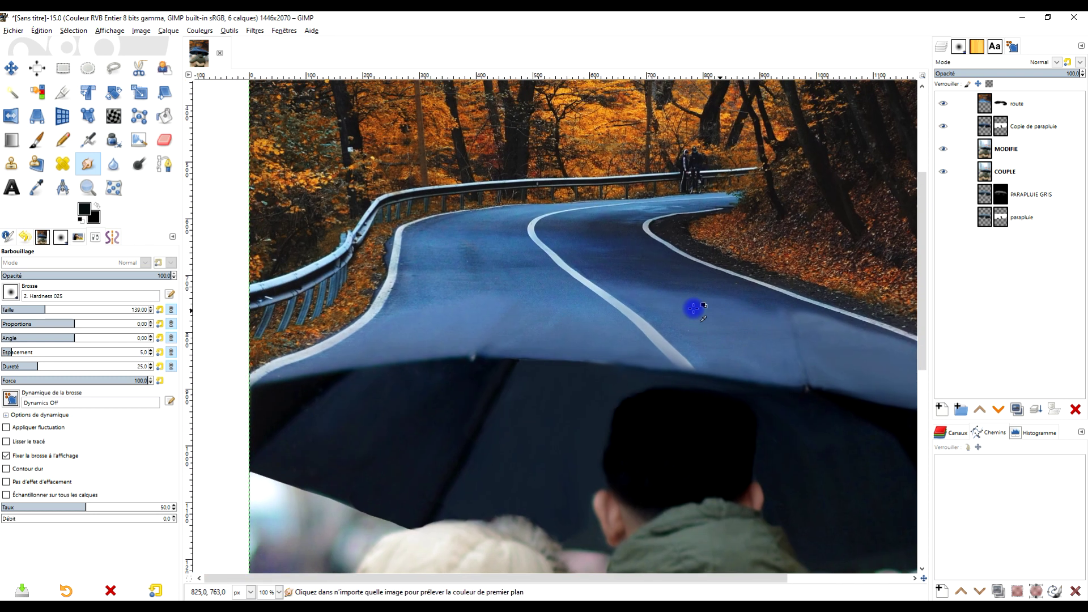
- Smudge the route layer's mask across the road above the left rib's tip to soften the fade there
scroll(497, 266, up, 2)
drag(531, 302, 358, 343)
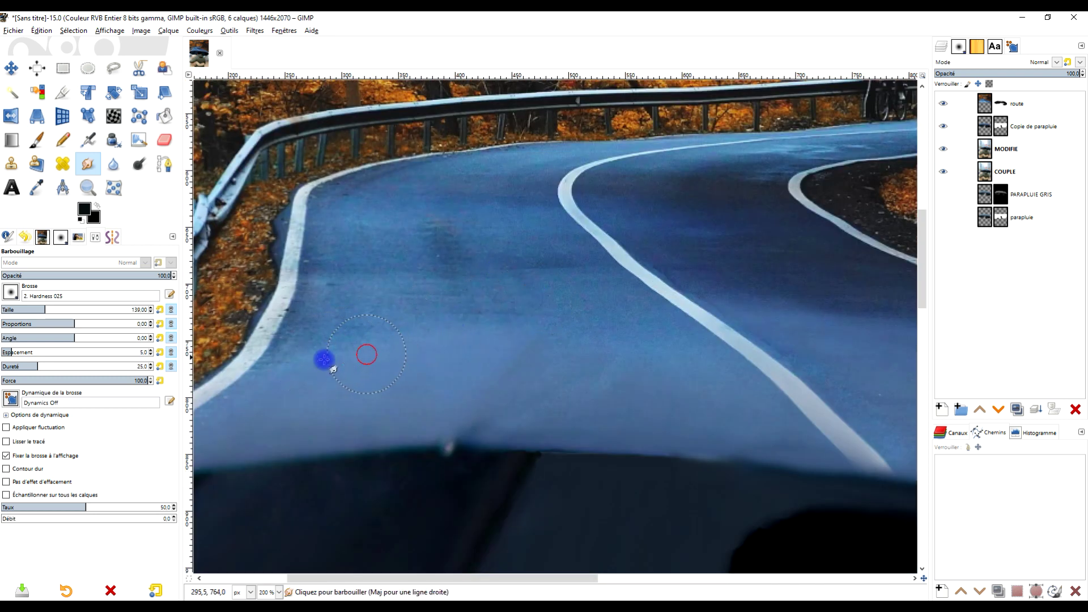
mouse_move(646, 352)
mouse_down()
mouse_move(685, 365)
mouse_move(716, 356)
mouse_up()
scroll(733, 335, down, 2)
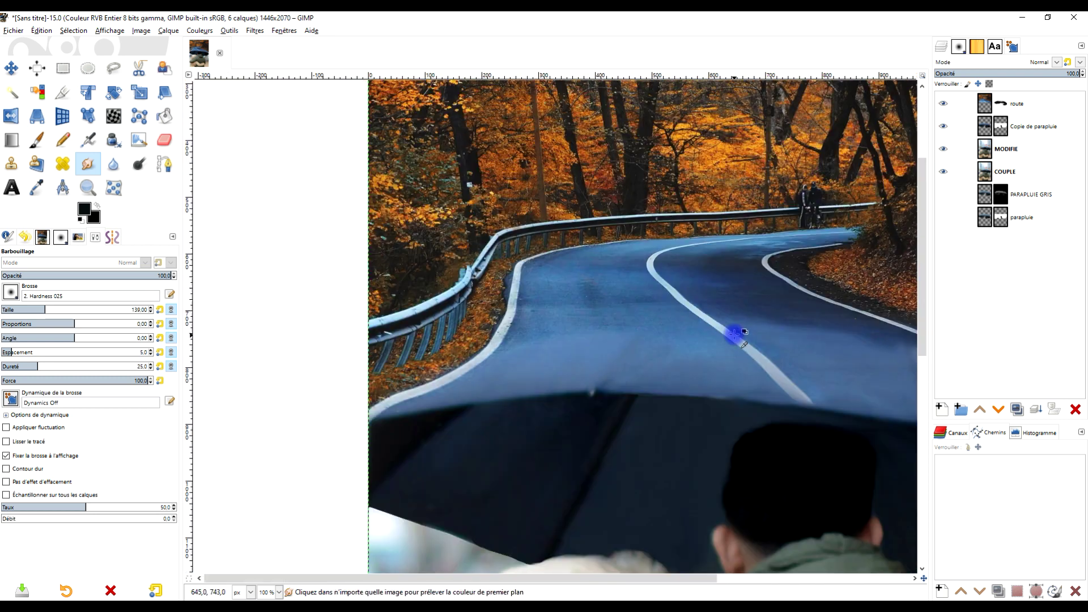
drag(784, 335, 628, 276)
scroll(628, 276, down, 1)
- Try to smudge the light line along the umbrella's rim with a straight stroke on the route layer's mask
scroll(621, 284, up, 4)
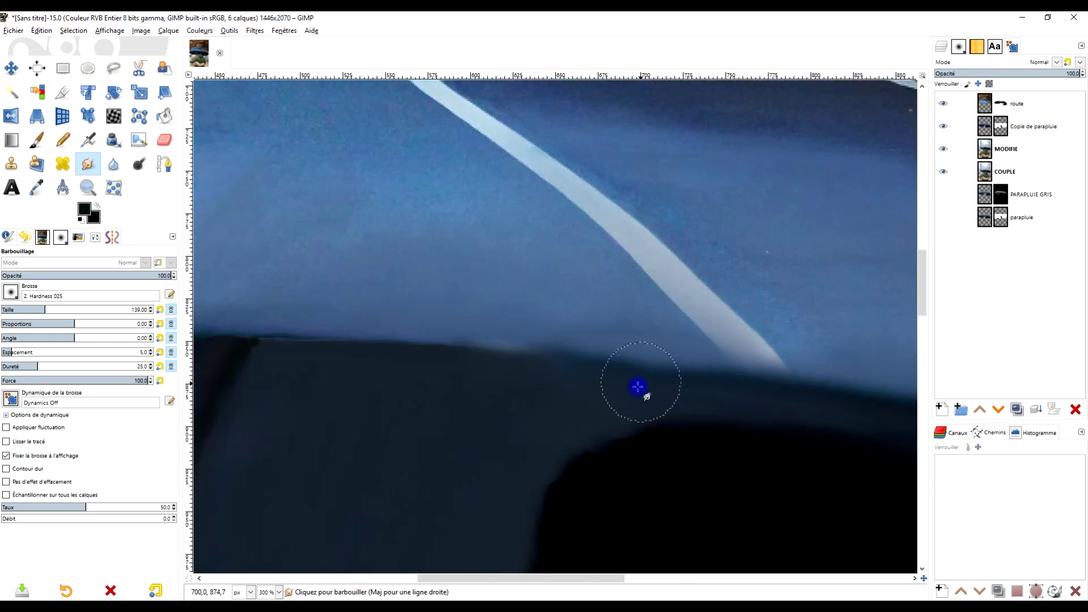
click(643, 362)
shift+click(375, 344)
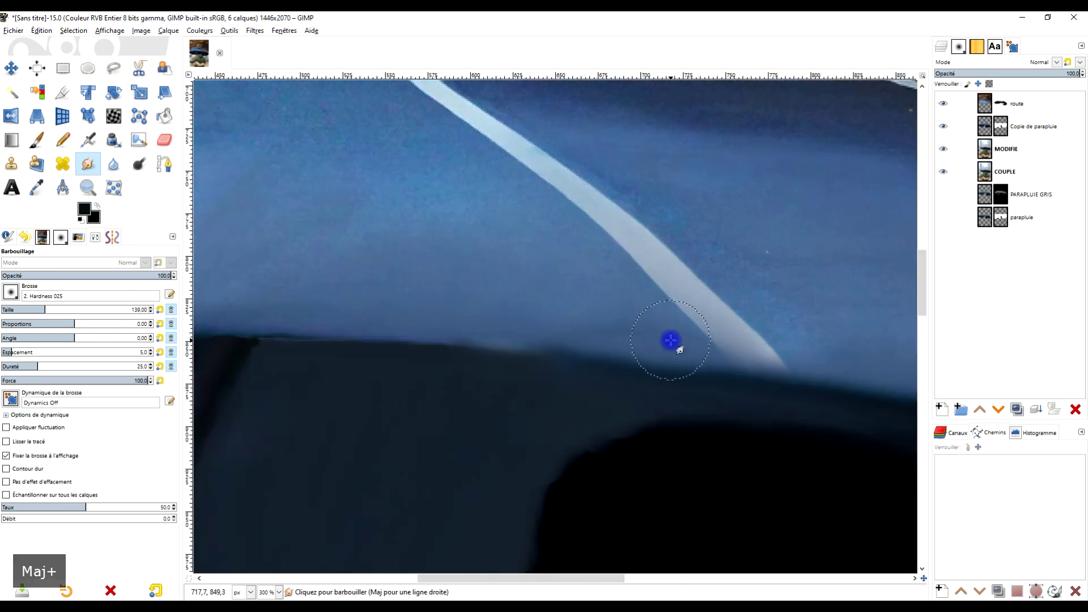
- Smudge away the light line on the rim between the left rib and the man's head, using straight strokes on the Copie de parapluie layer's image
click(1001, 126)
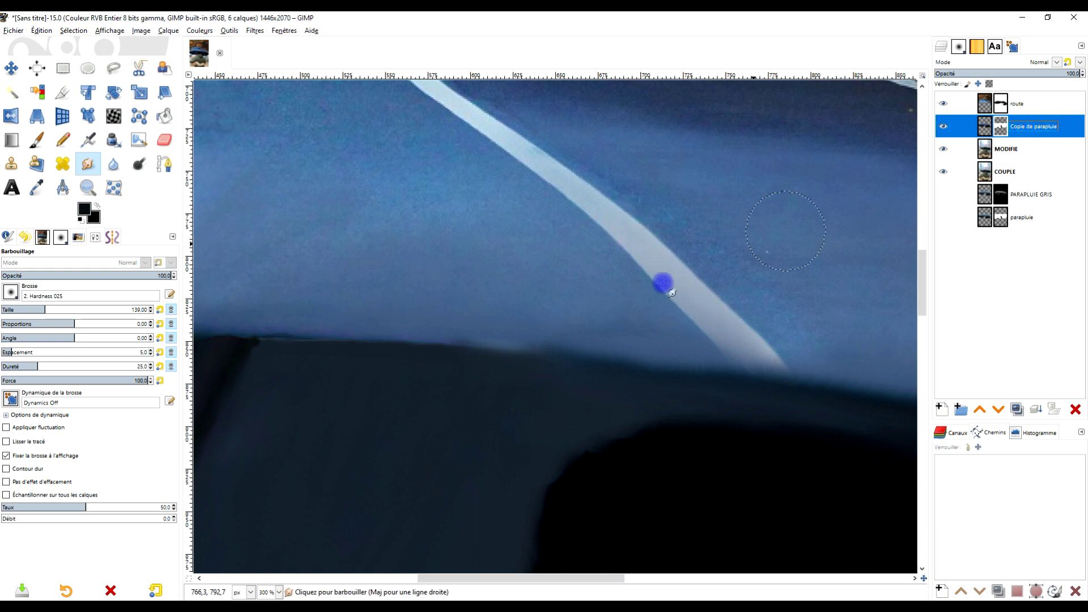
click(984, 125)
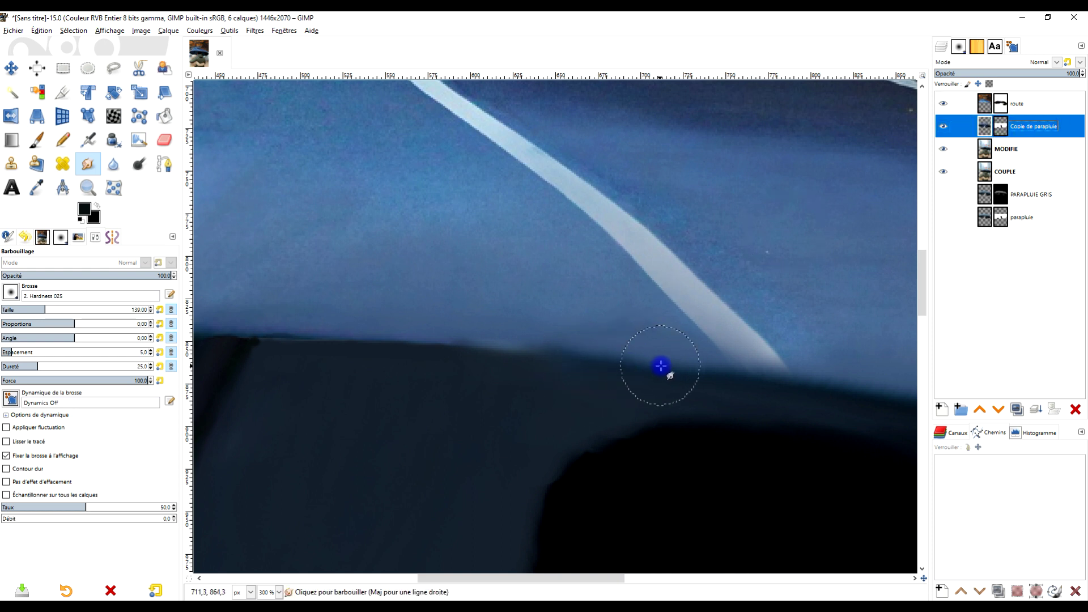
click(661, 364)
shift+click(374, 343)
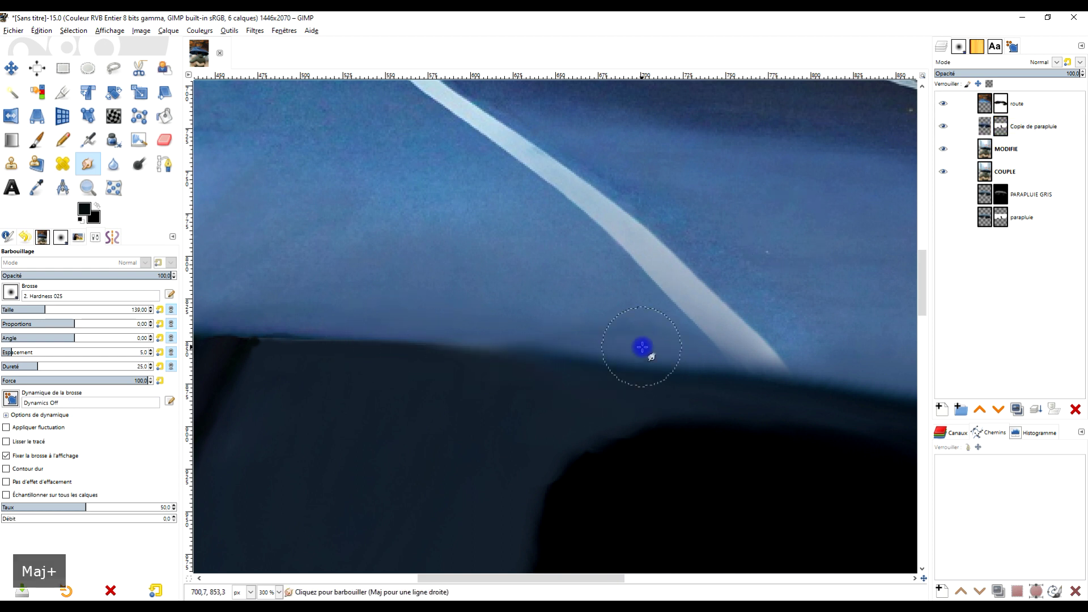
click(671, 368)
shift+click(311, 347)
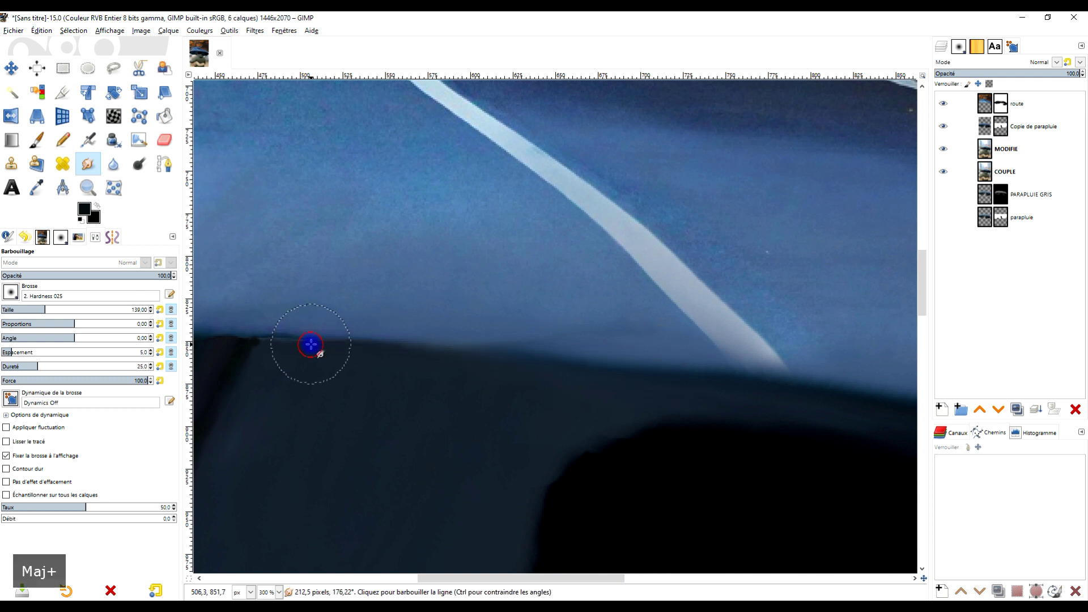
click(627, 329)
click(303, 344)
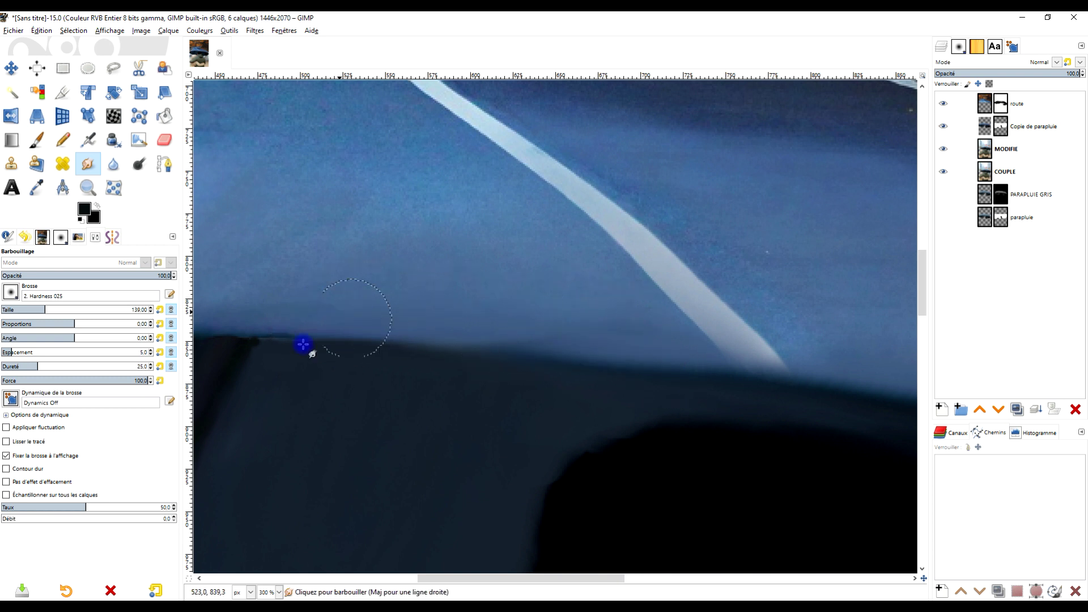
shift+click(459, 364)
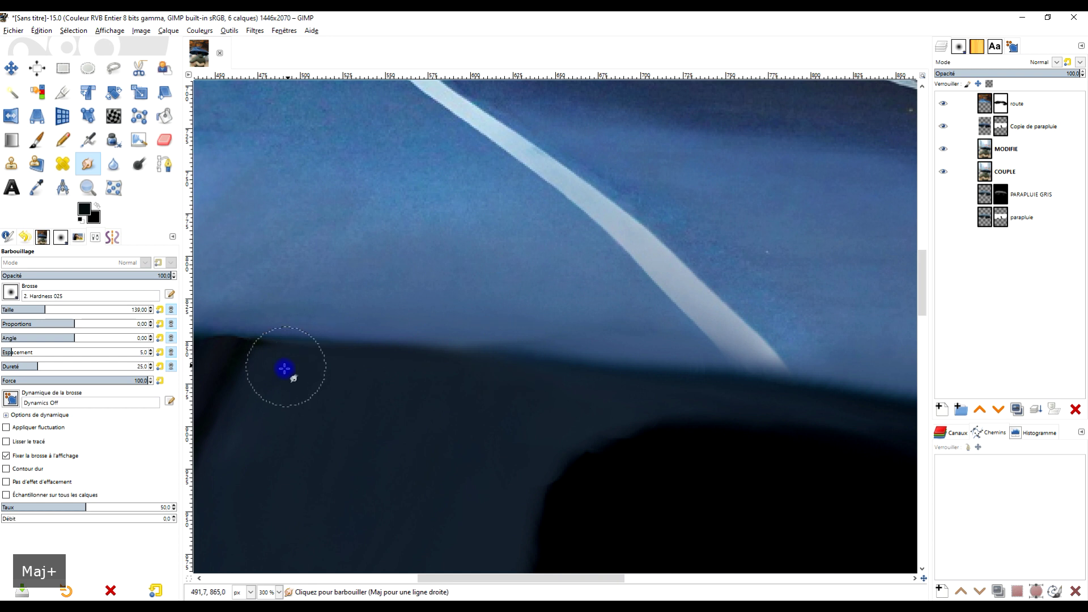
click(637, 331)
- Examine the smudged rim and the road's blend at several zoom levels, with the route layer's mask selected
scroll(537, 300, down, 4)
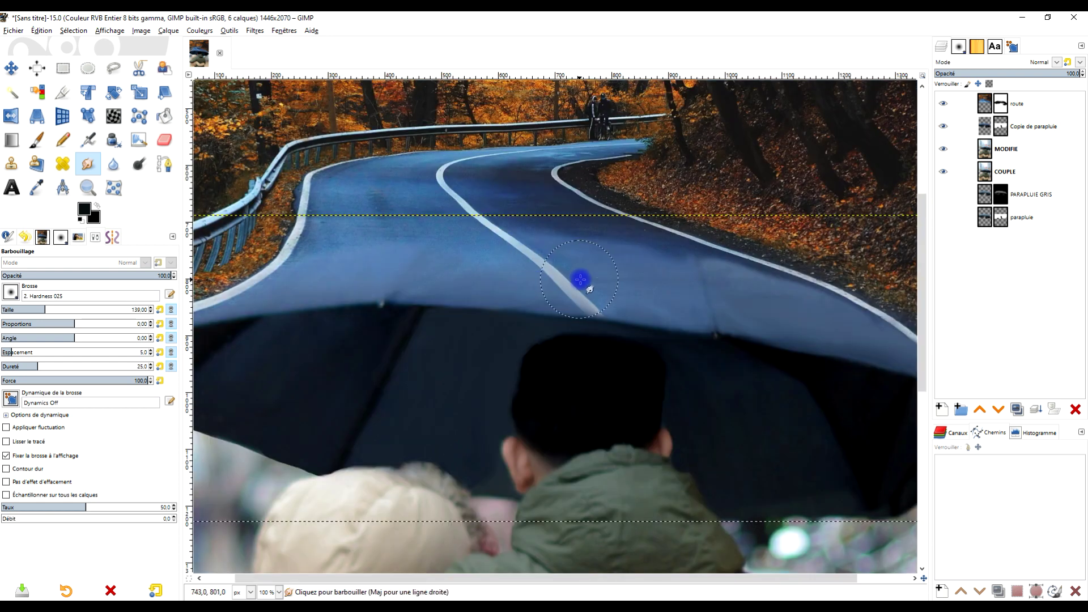
scroll(522, 319, up, 1)
scroll(522, 319, up, 3)
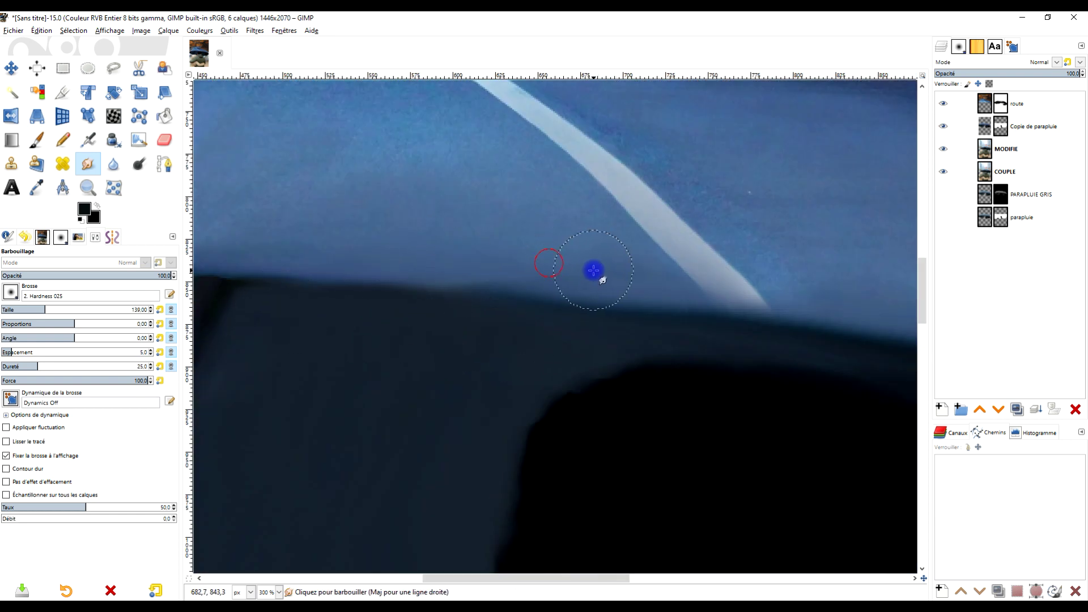
scroll(604, 261, down, 2)
scroll(606, 268, up, 2)
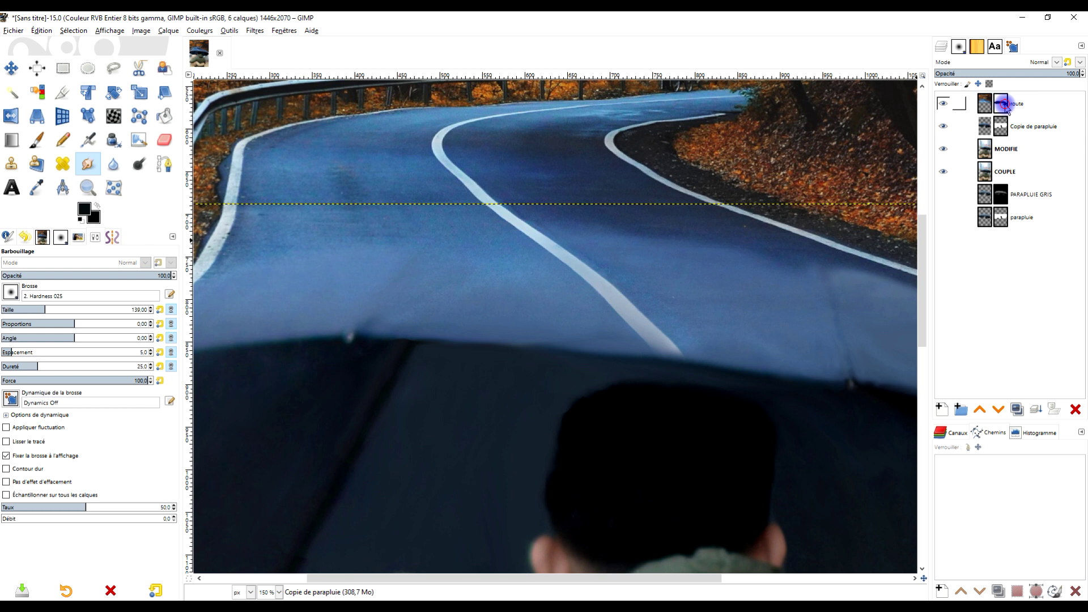
click(1007, 106)
scroll(628, 253, down, 1)
scroll(601, 260, up, 1)
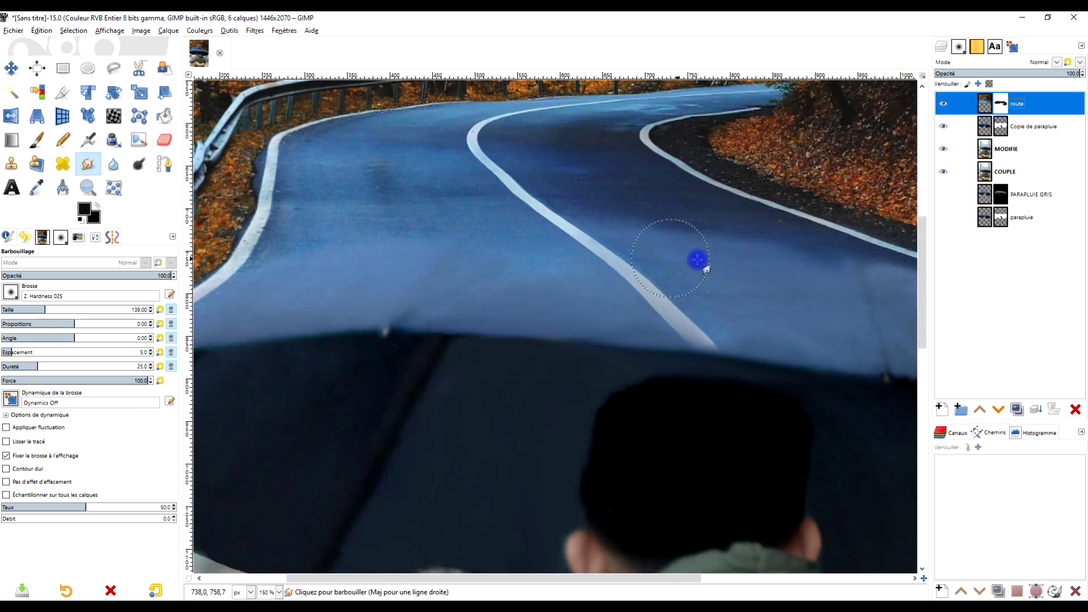
scroll(697, 259, down, 3)
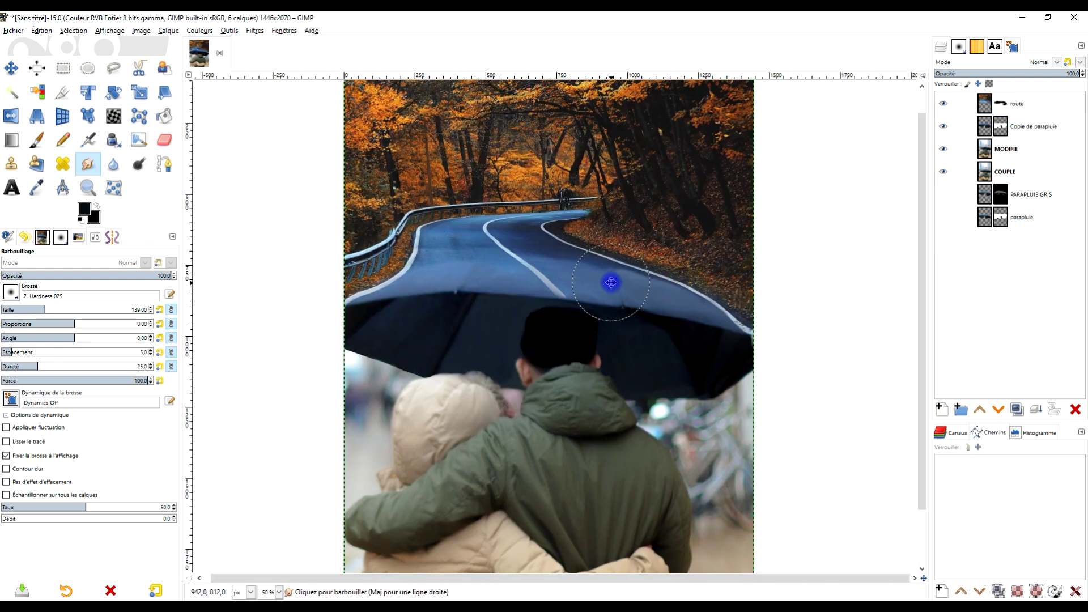
- Save the project as "fusion parapluie et automne.xcf" in the 09 septembre 2021 folder
click(13, 30)
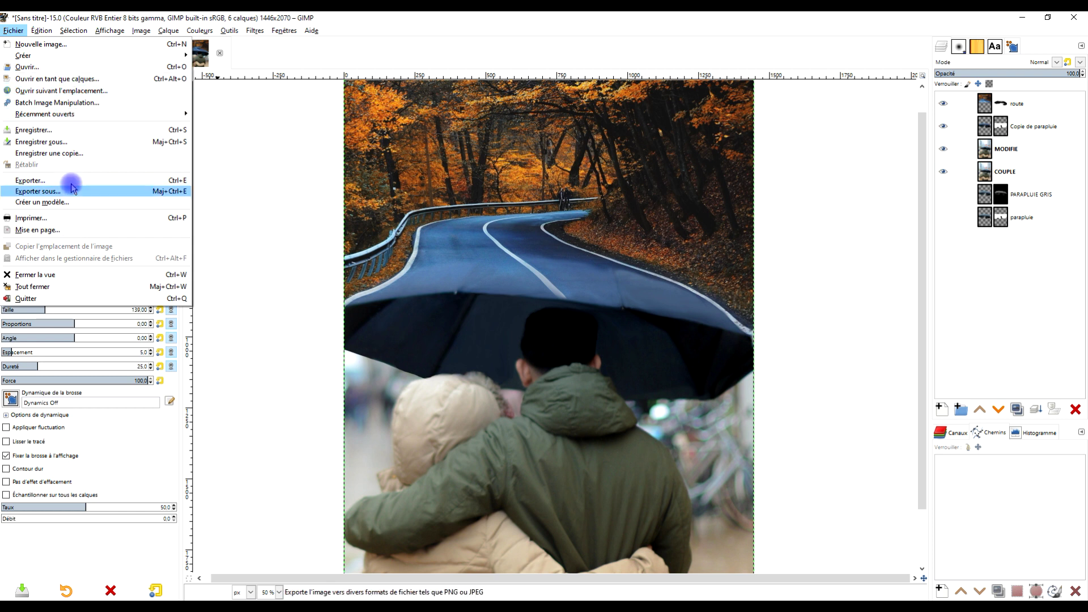
click(40, 142)
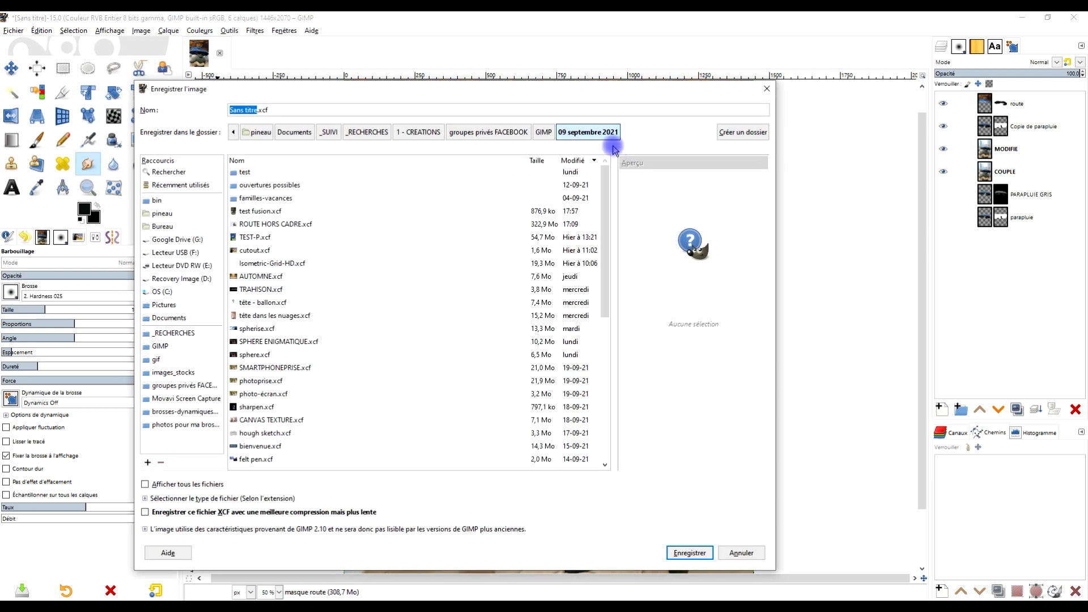
text(fusion par)
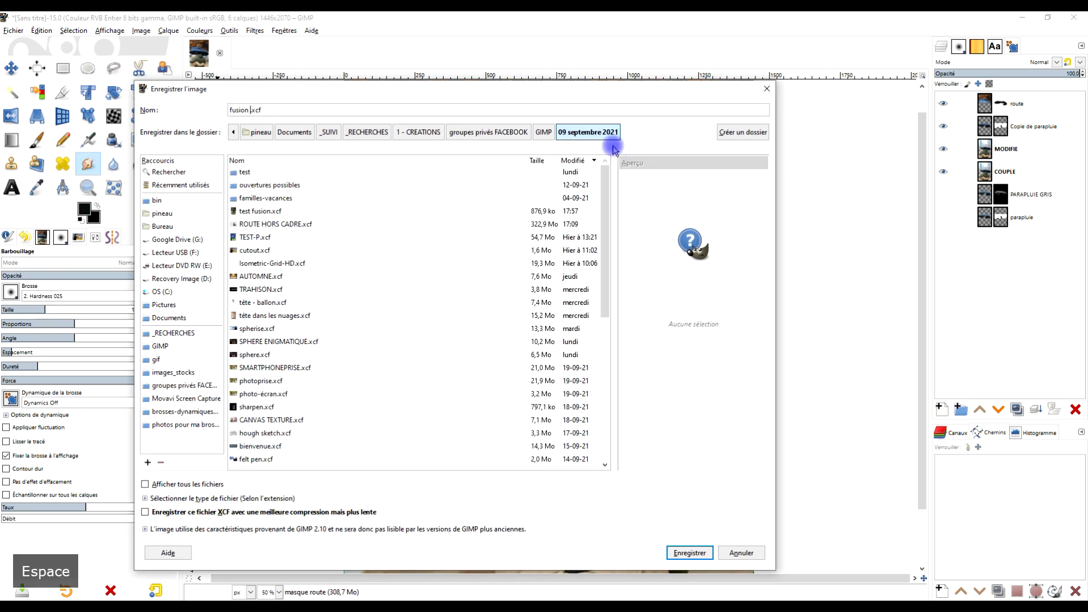
text(apluie et auto)
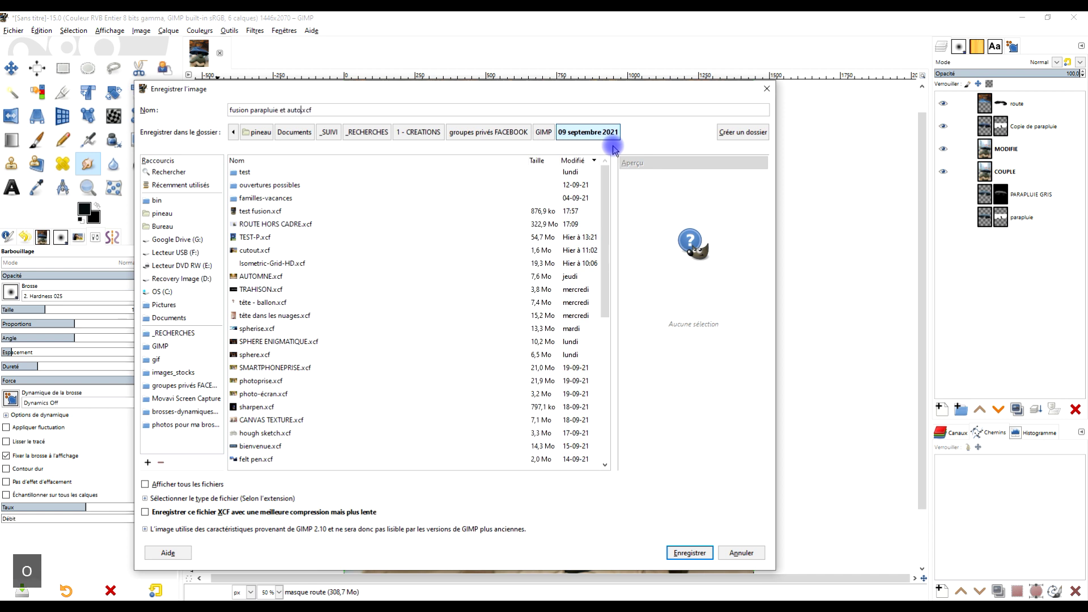
text(n)
key(BackSpace)
text(mne)
key(Return)
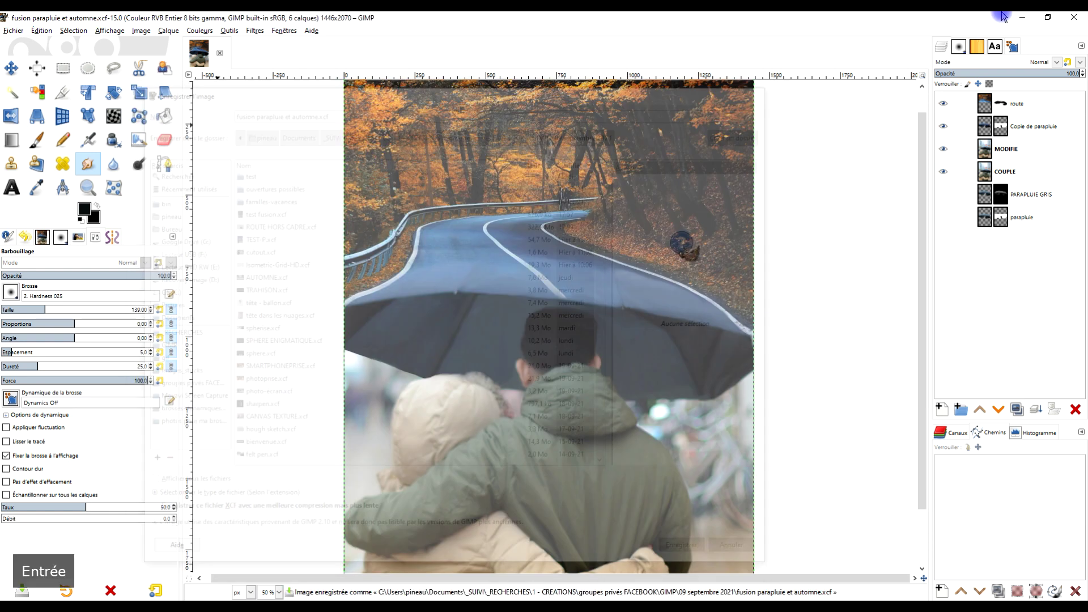